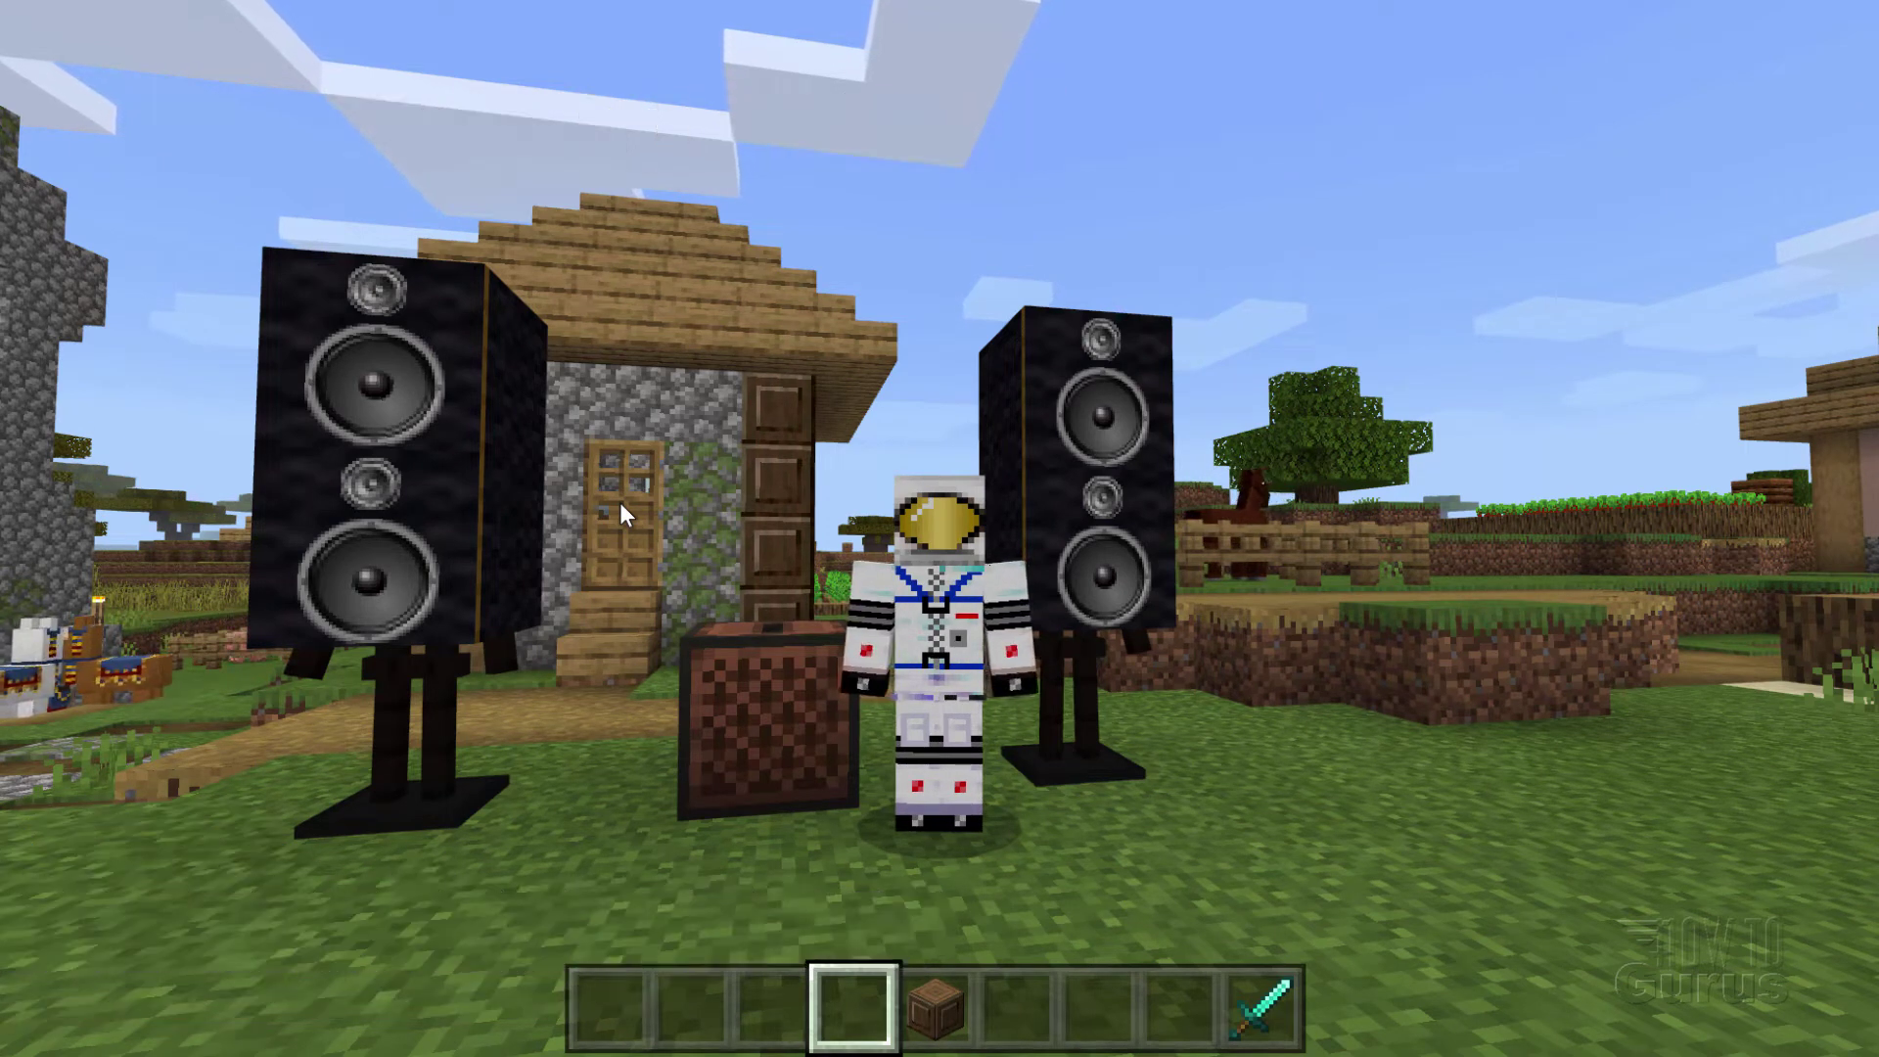
Step: Hold the Stripped Spruce Log from hotbar slot 5 and back away from the house in first-person view
{"action": "key", "text": "5"}
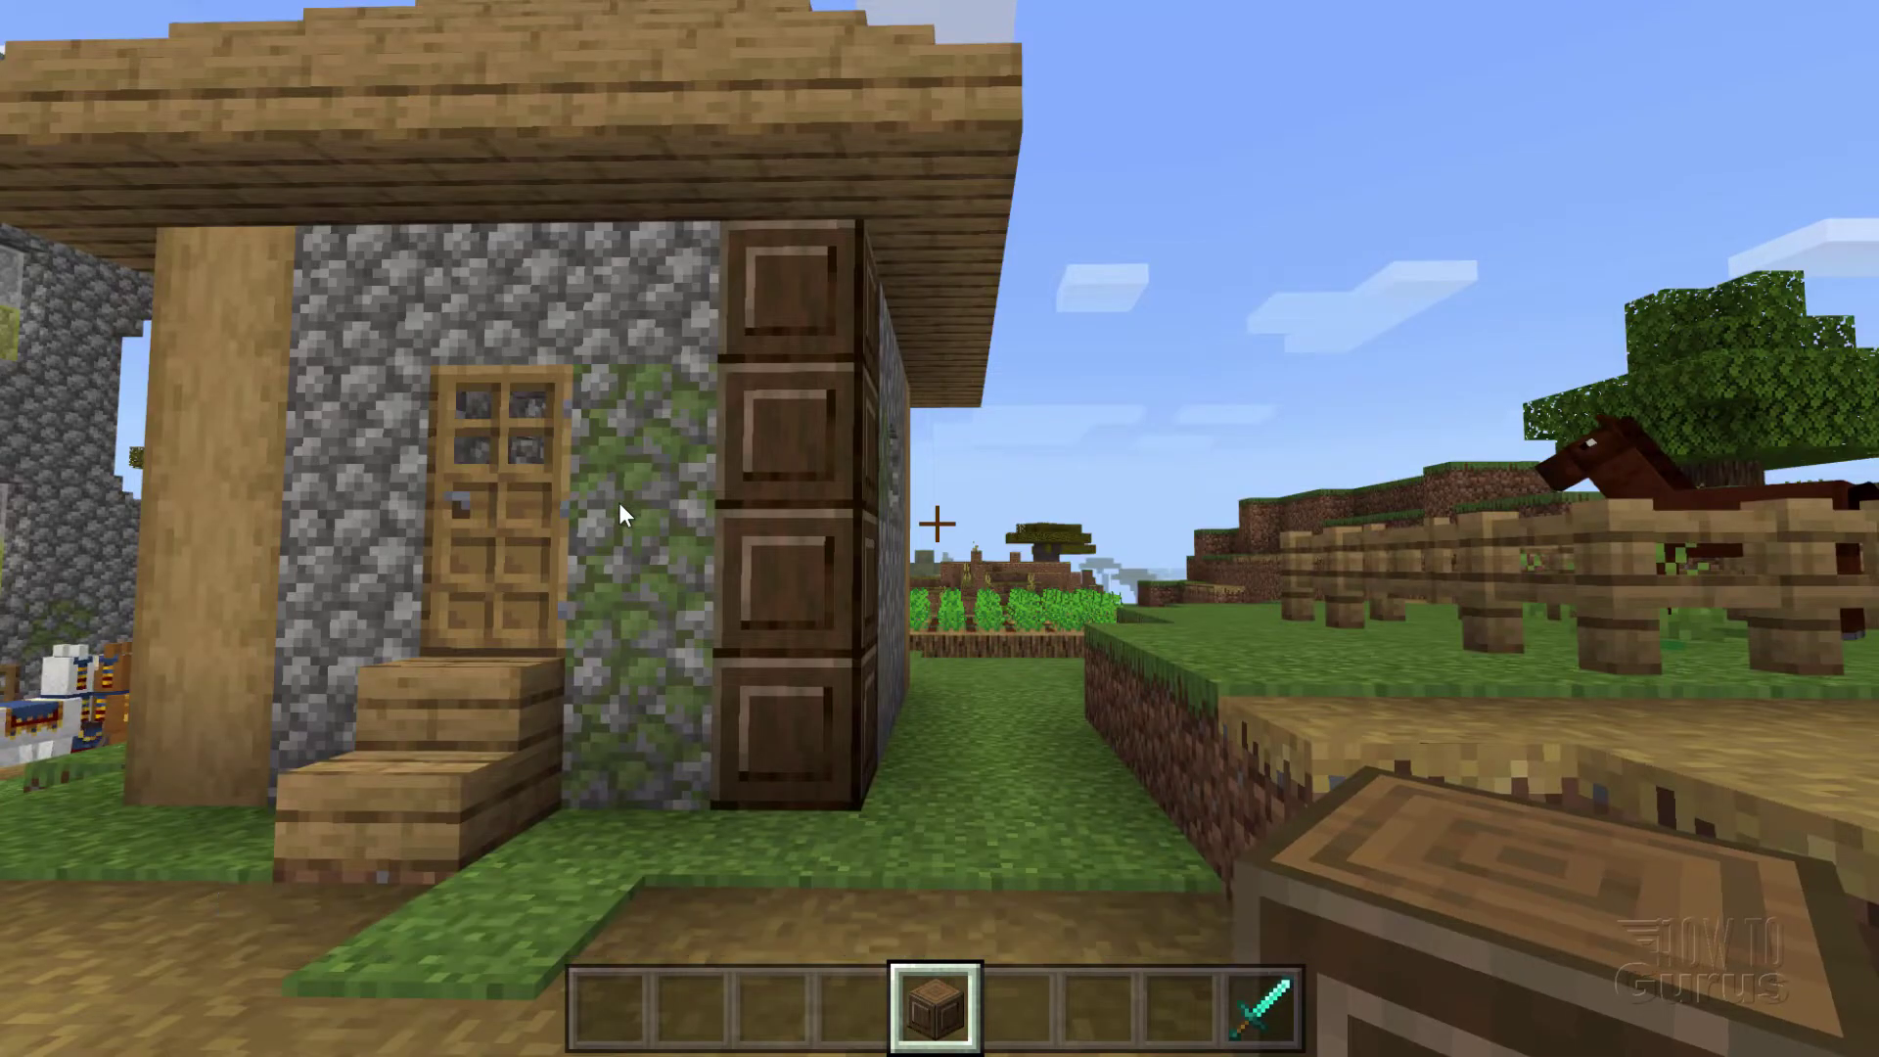
{"action": "key", "text": "w"}
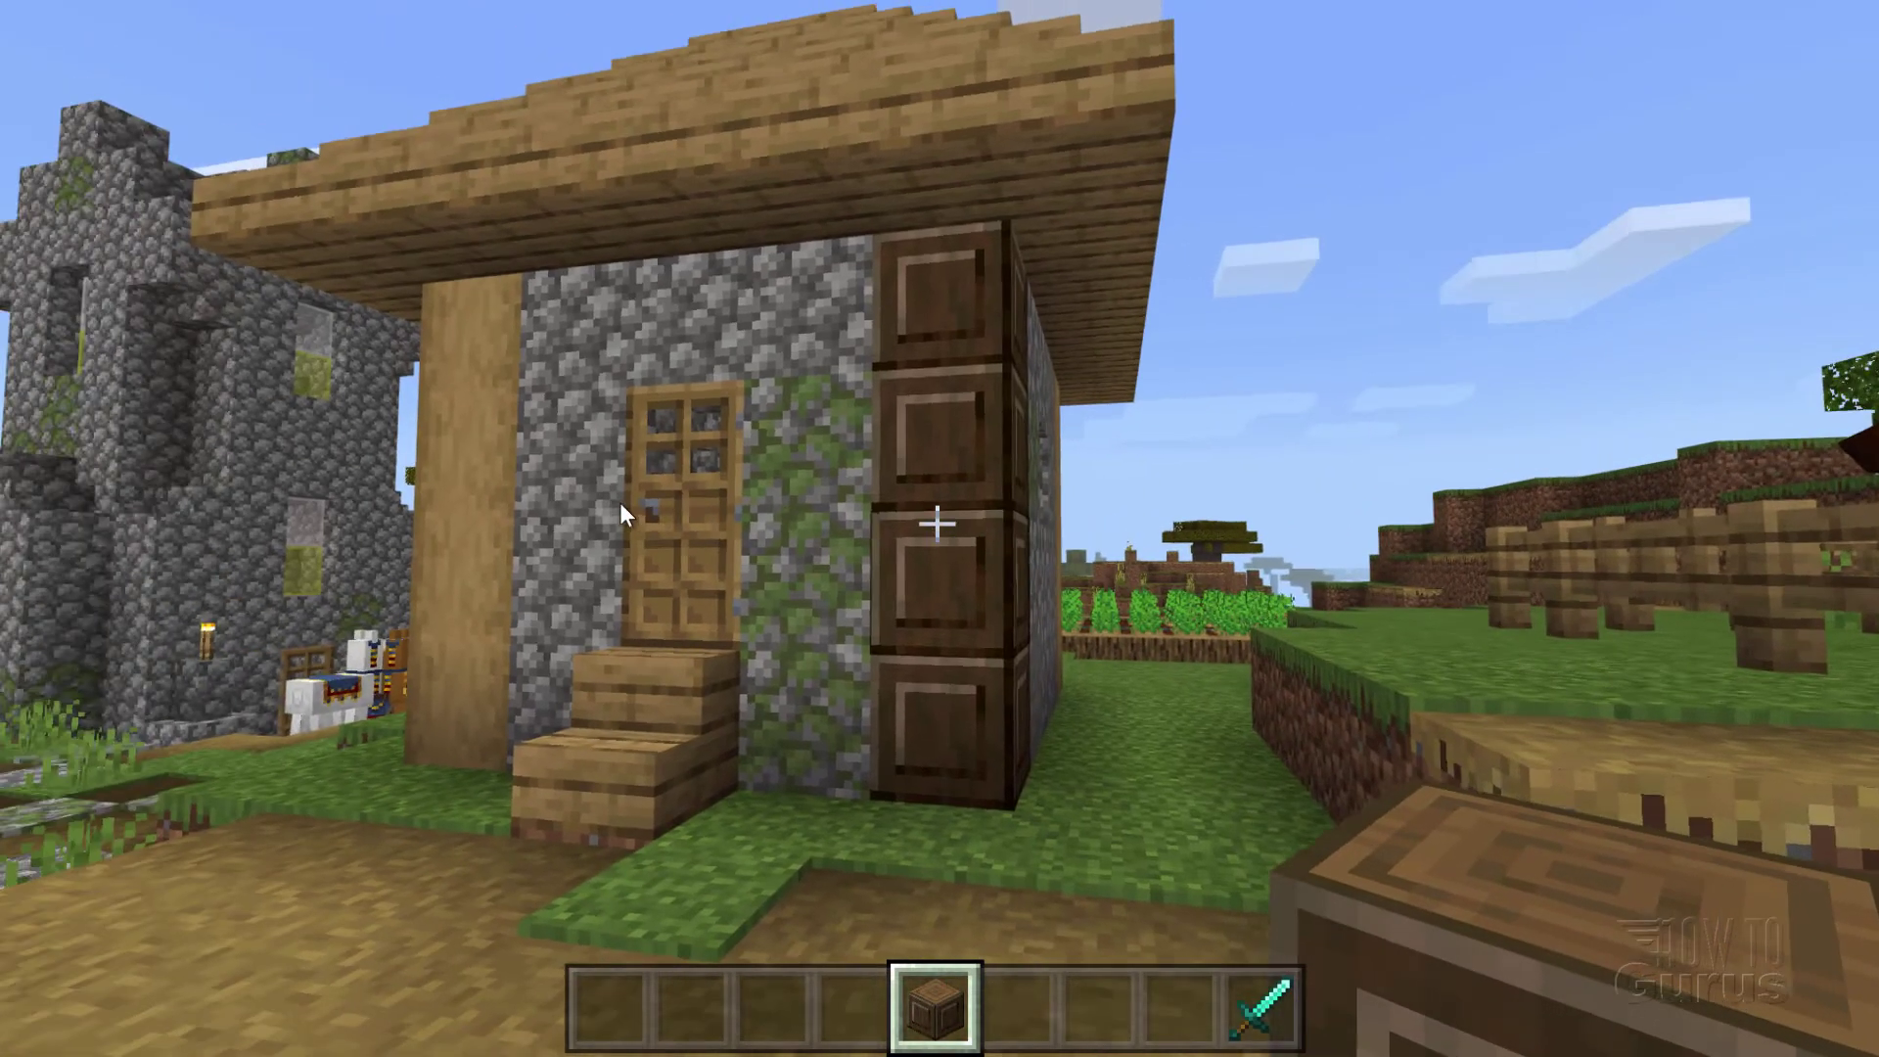
{"action": "key", "text": "s"}
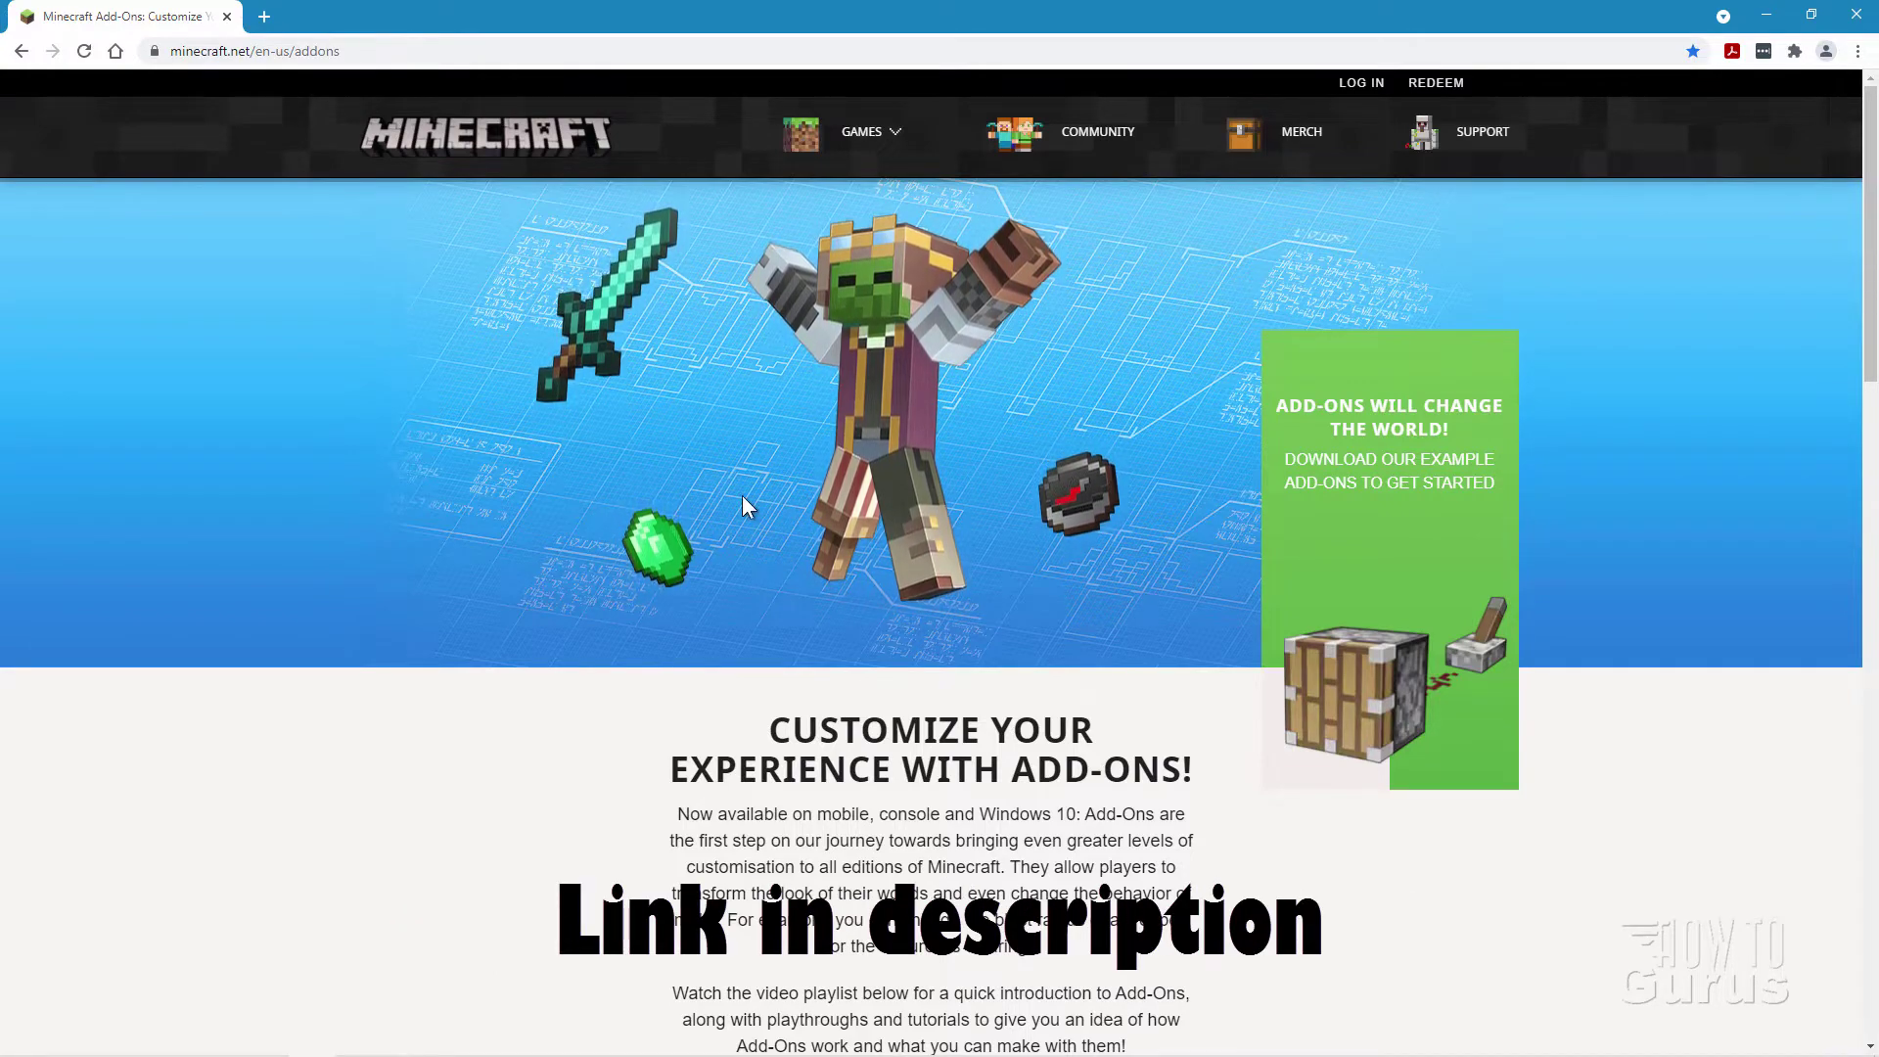
Step: Save Vanilla_Resource_Pack_1.16.220.zip from the Add-Ons page's resource packs link into C:\Textures
{"action": "scroll", "coordinate": [742, 495], "scroll_direction": "down", "scroll_amount": 15}
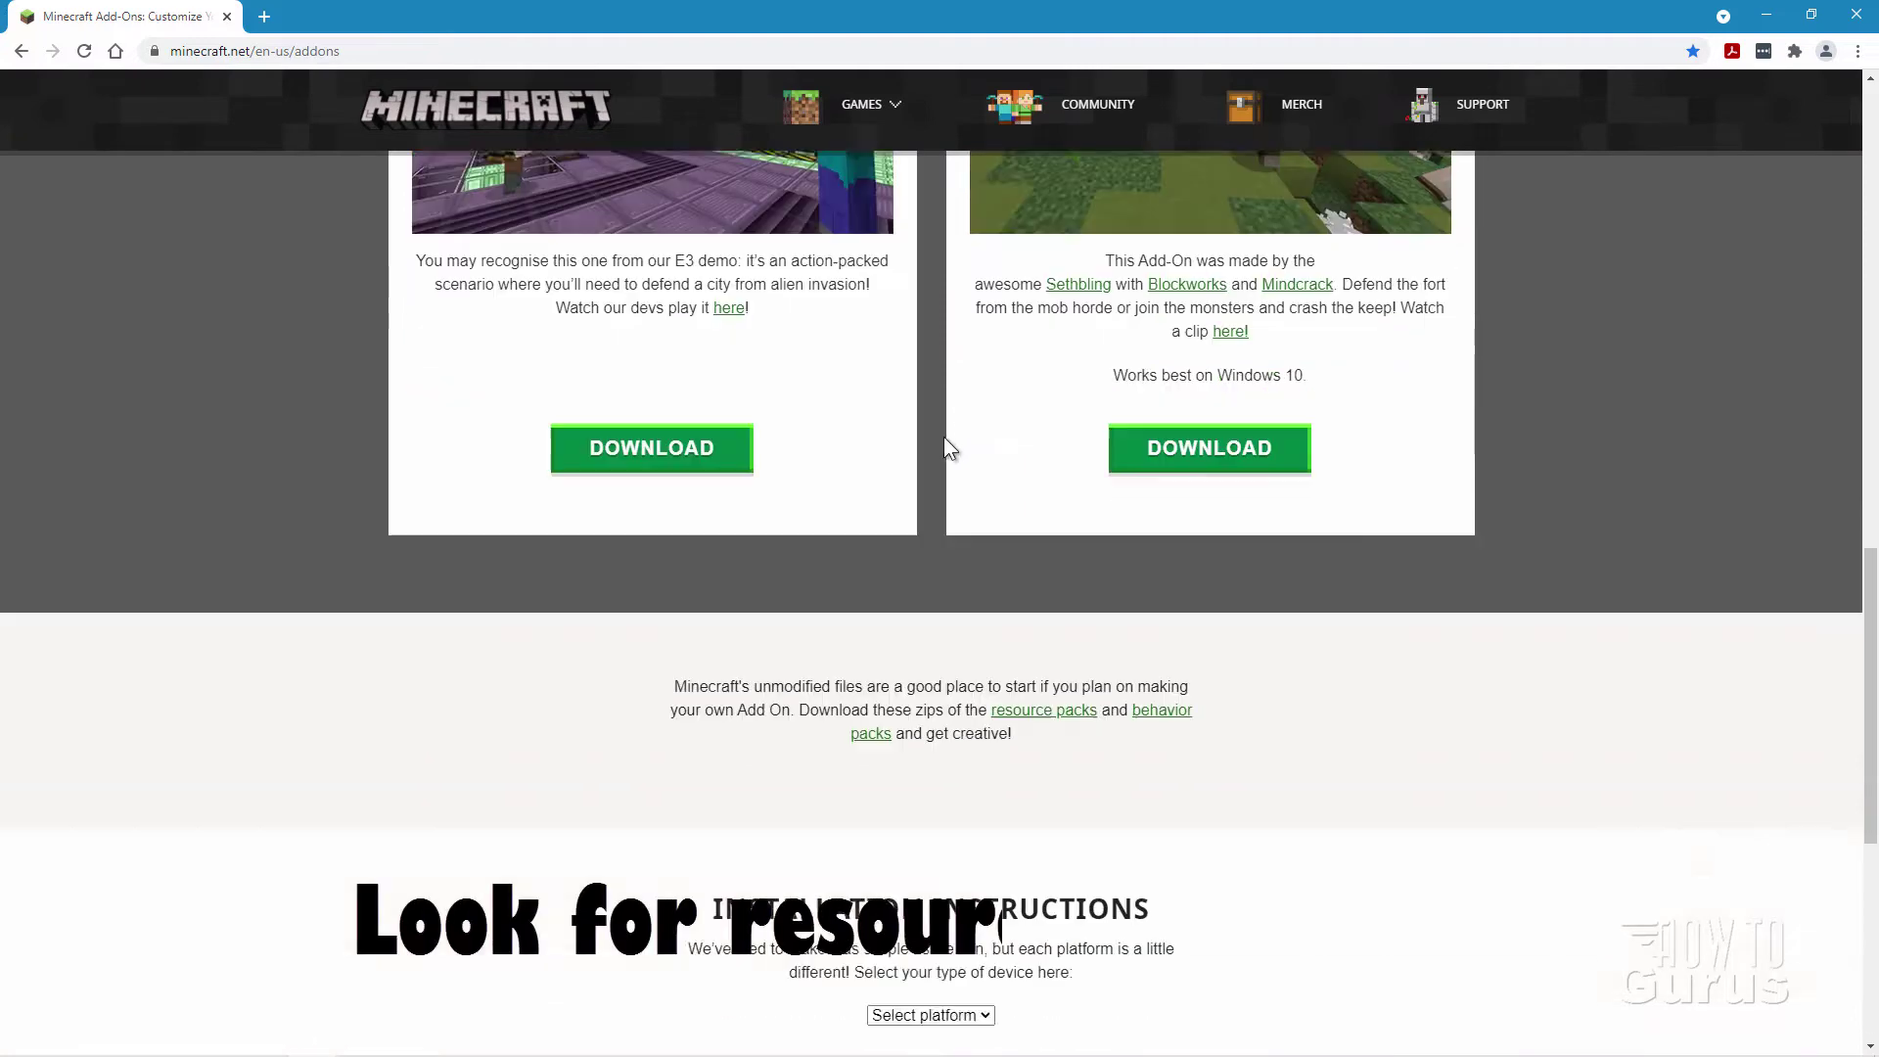
{"action": "scroll", "coordinate": [945, 440], "scroll_direction": "down", "scroll_amount": 3}
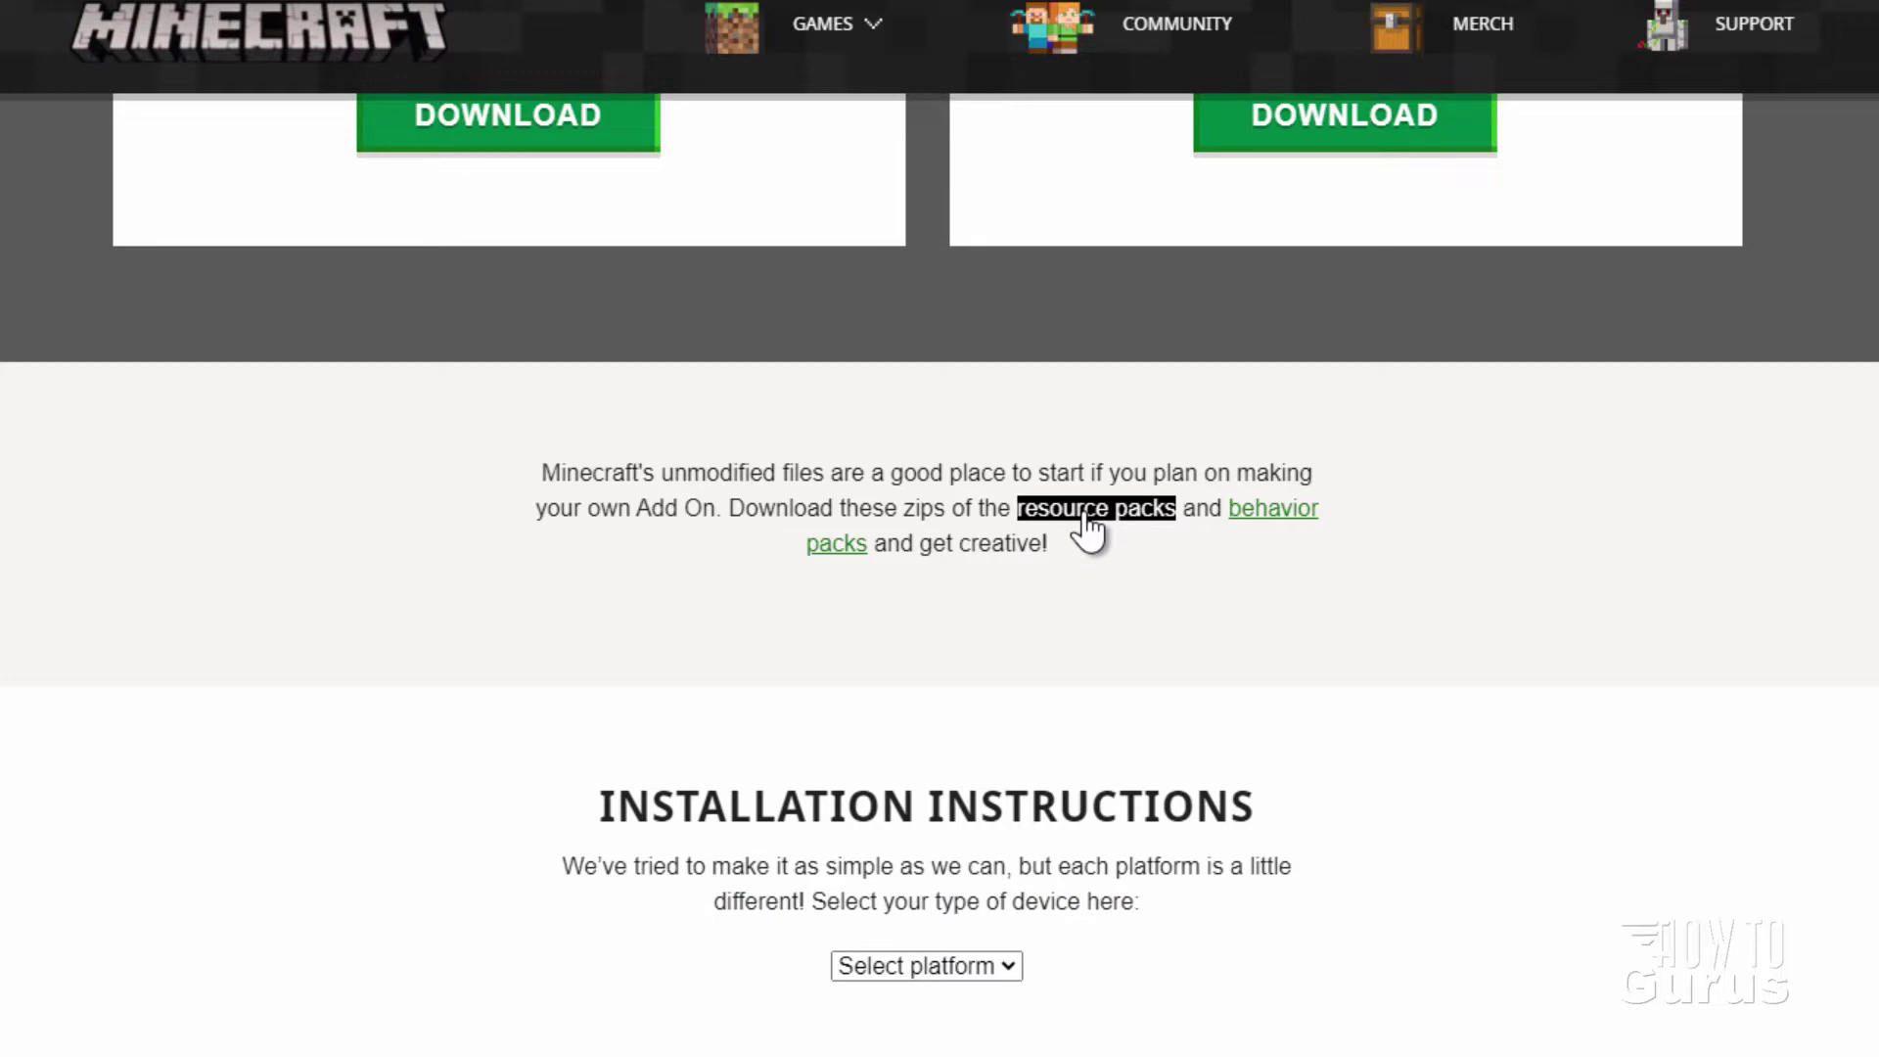
{"action": "left_click", "coordinate": [1081, 509]}
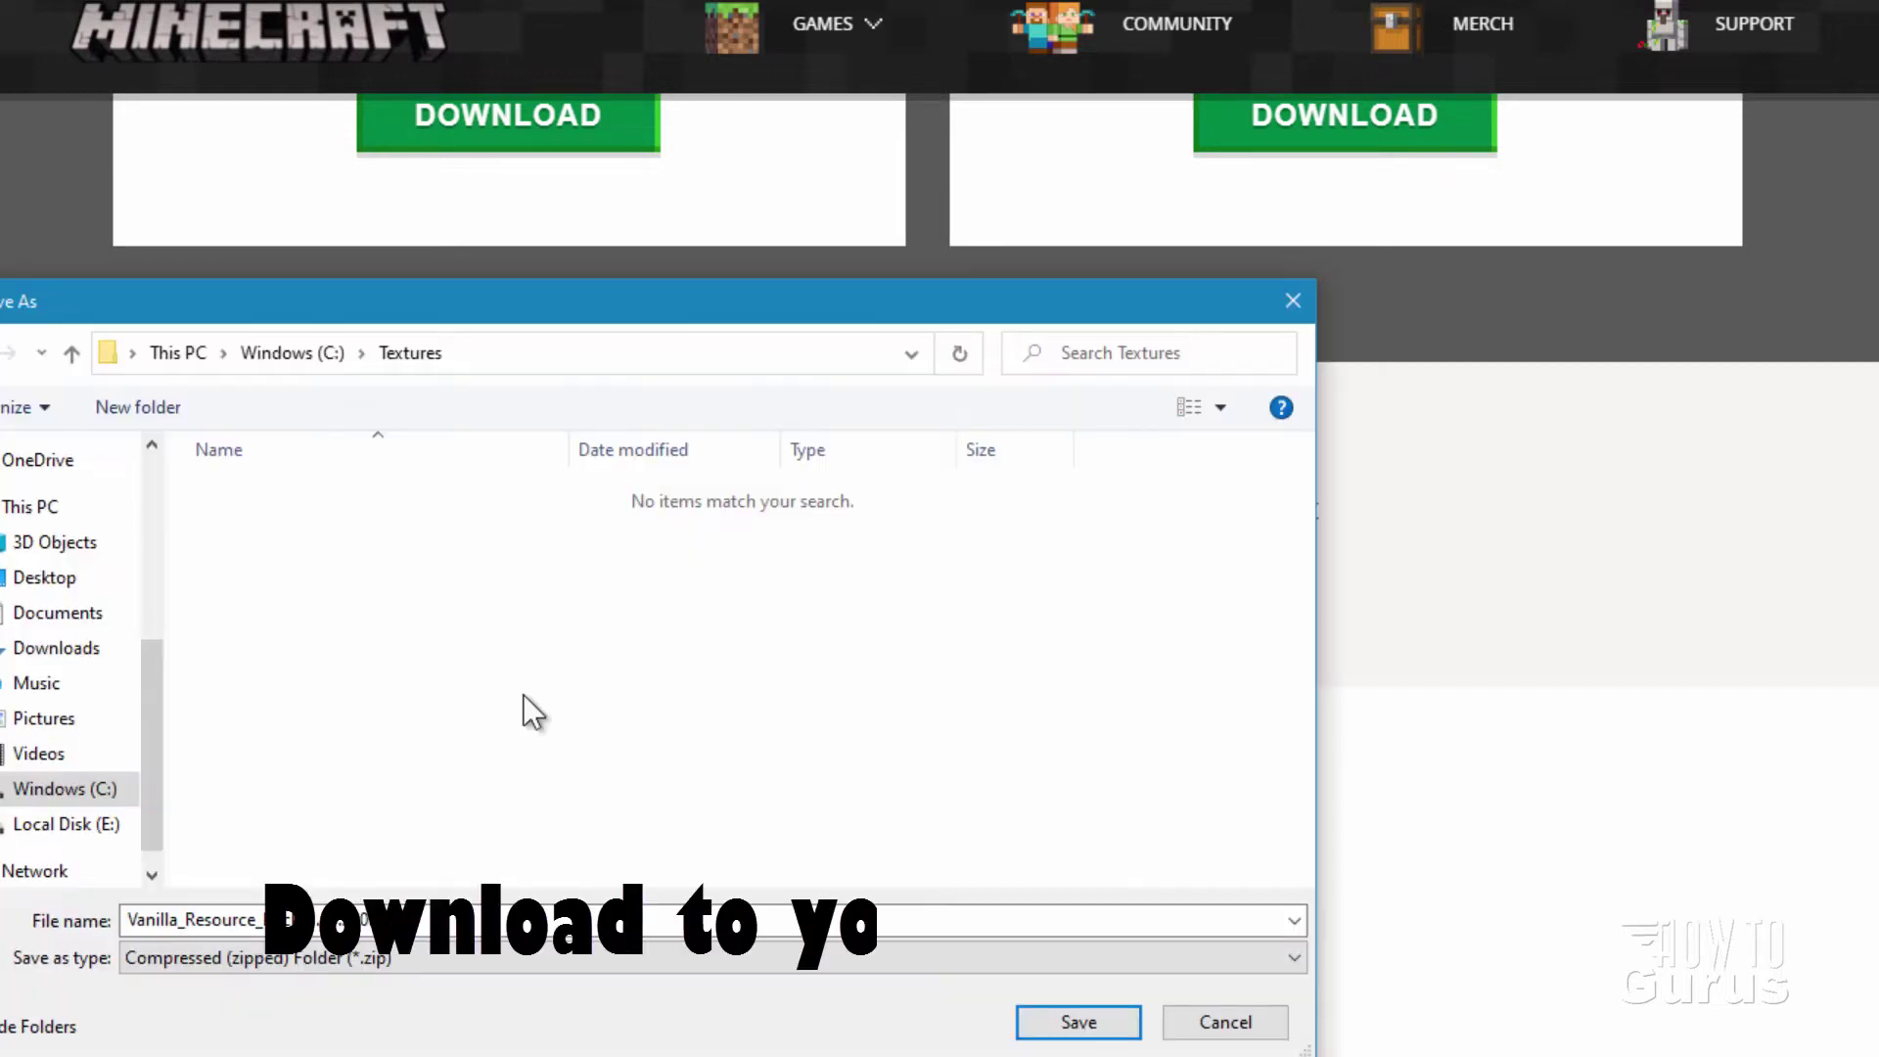
{"action": "left_click", "coordinate": [1080, 1020]}
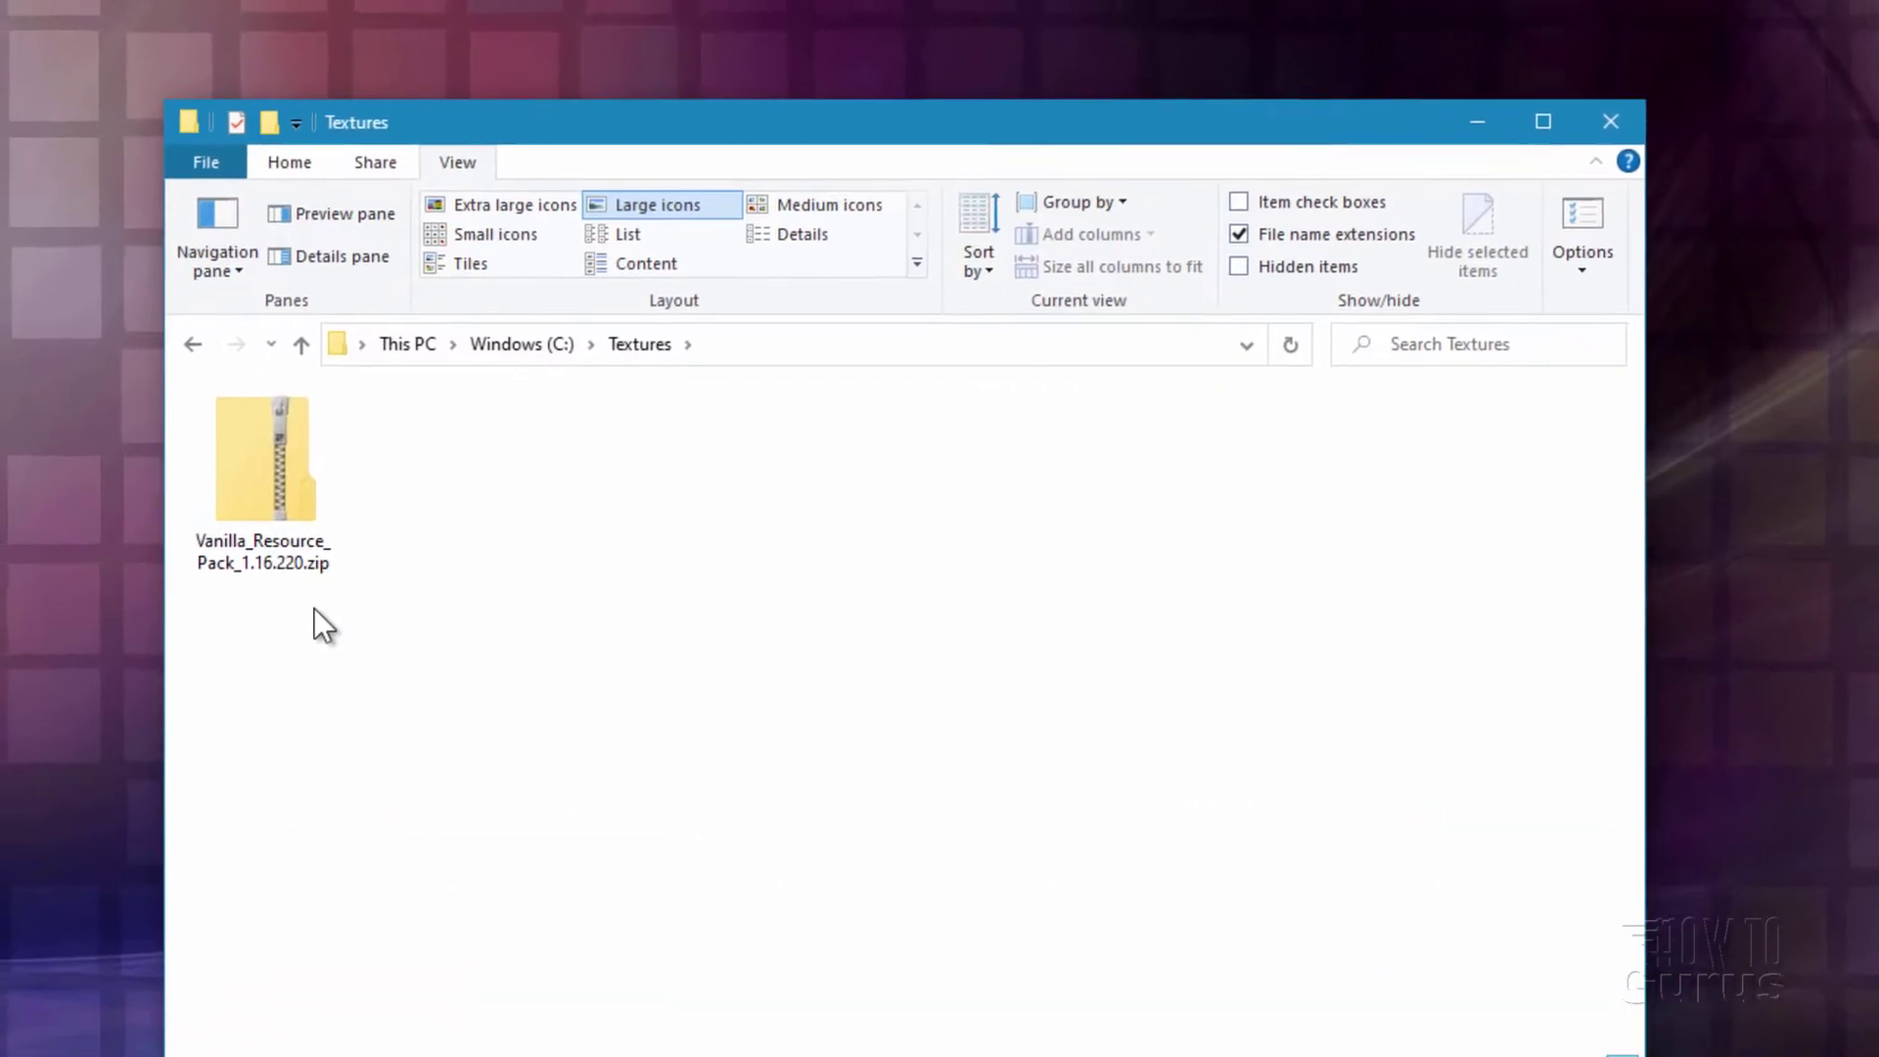
Step: Open the vanilla resource pack zip in a separate window beside the Textures folder
{"action": "double_click", "coordinate": [241, 585]}
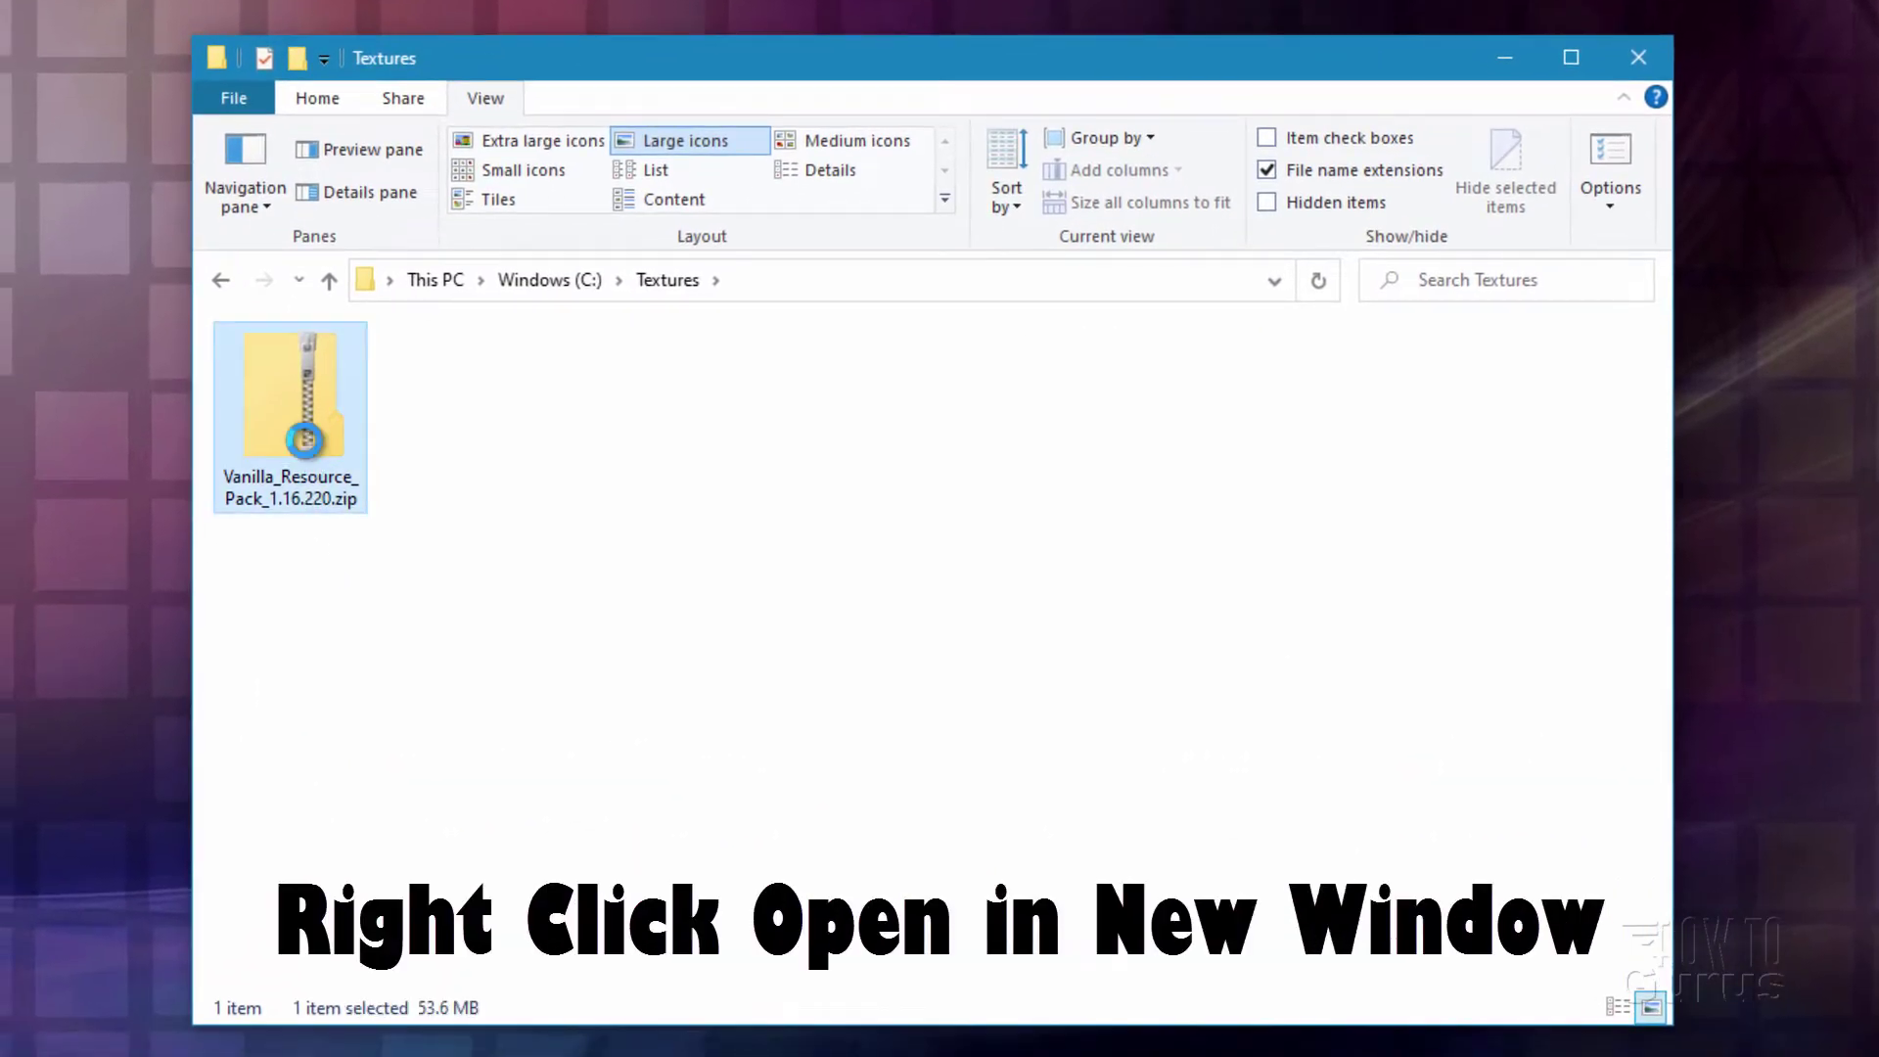
{"action": "right_click", "coordinate": [306, 442]}
{"action": "left_click", "coordinate": [478, 494]}
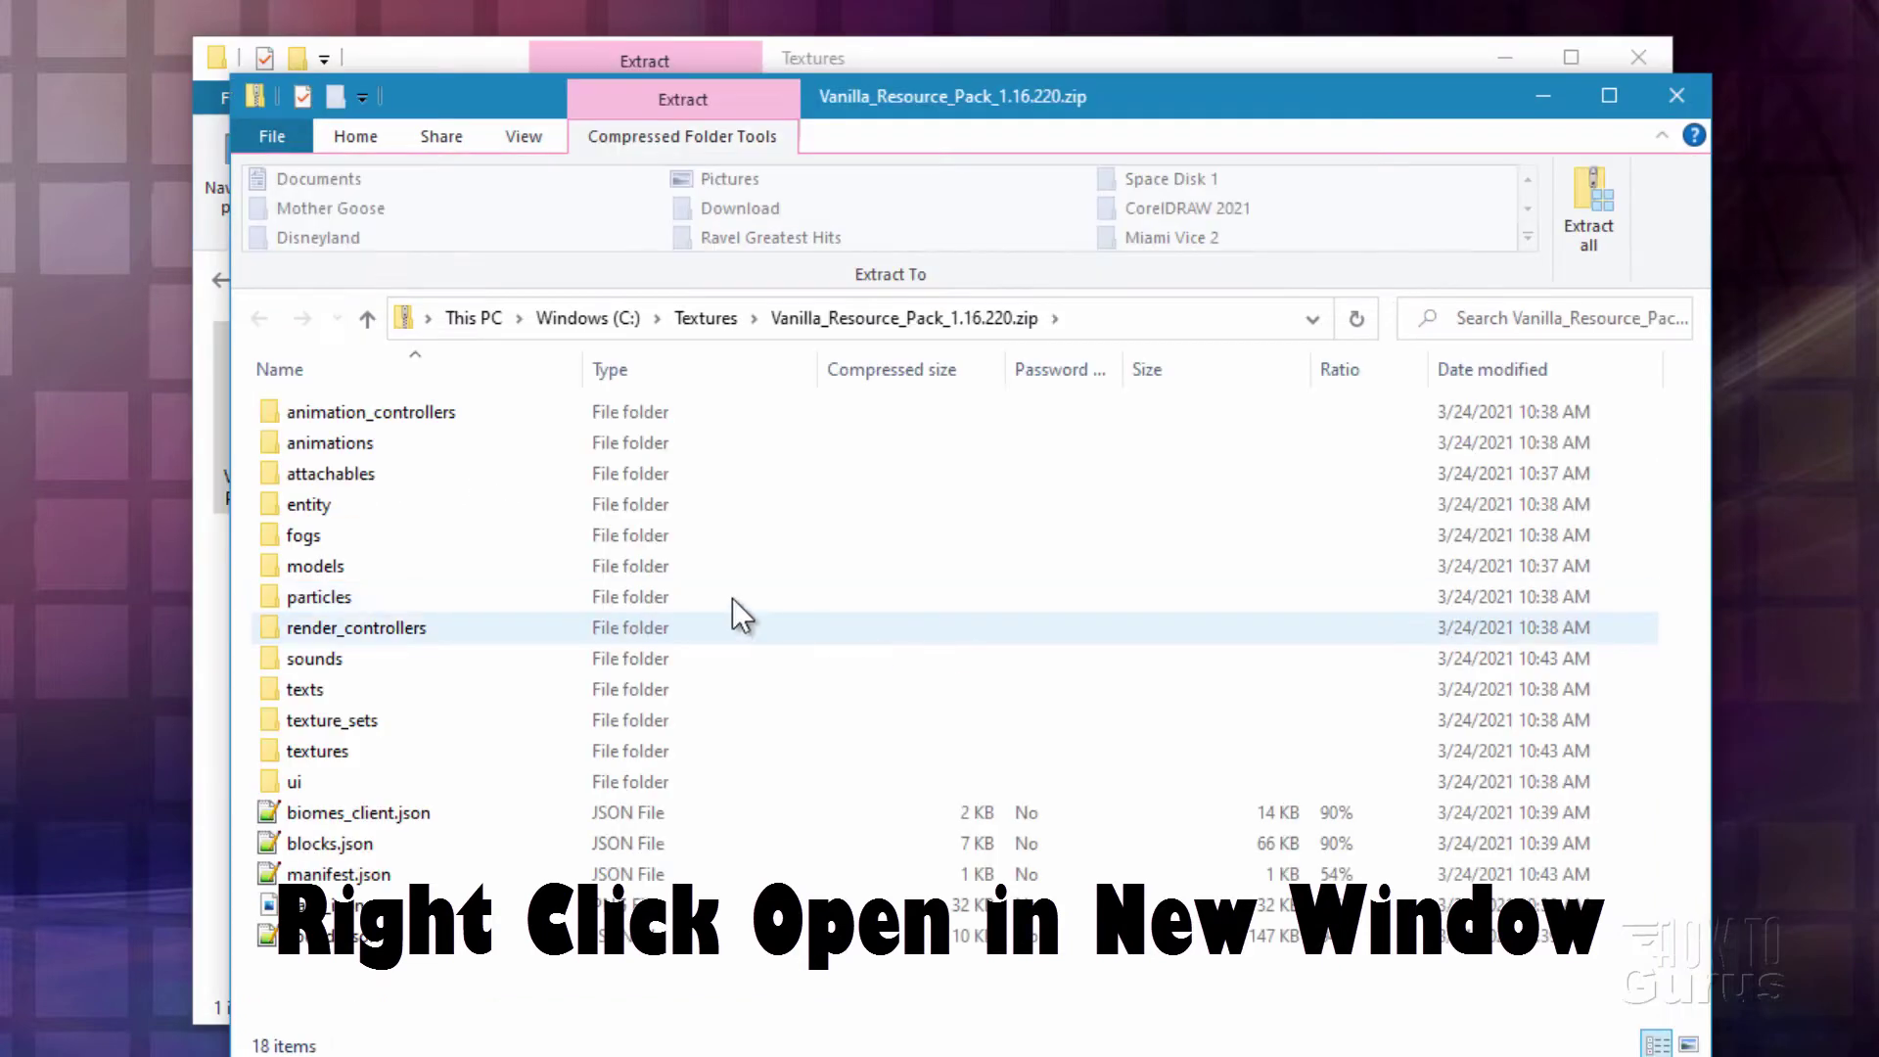
{"action": "left_click_drag", "start_coordinate": [806, 96], "coordinate": [1512, 97]}
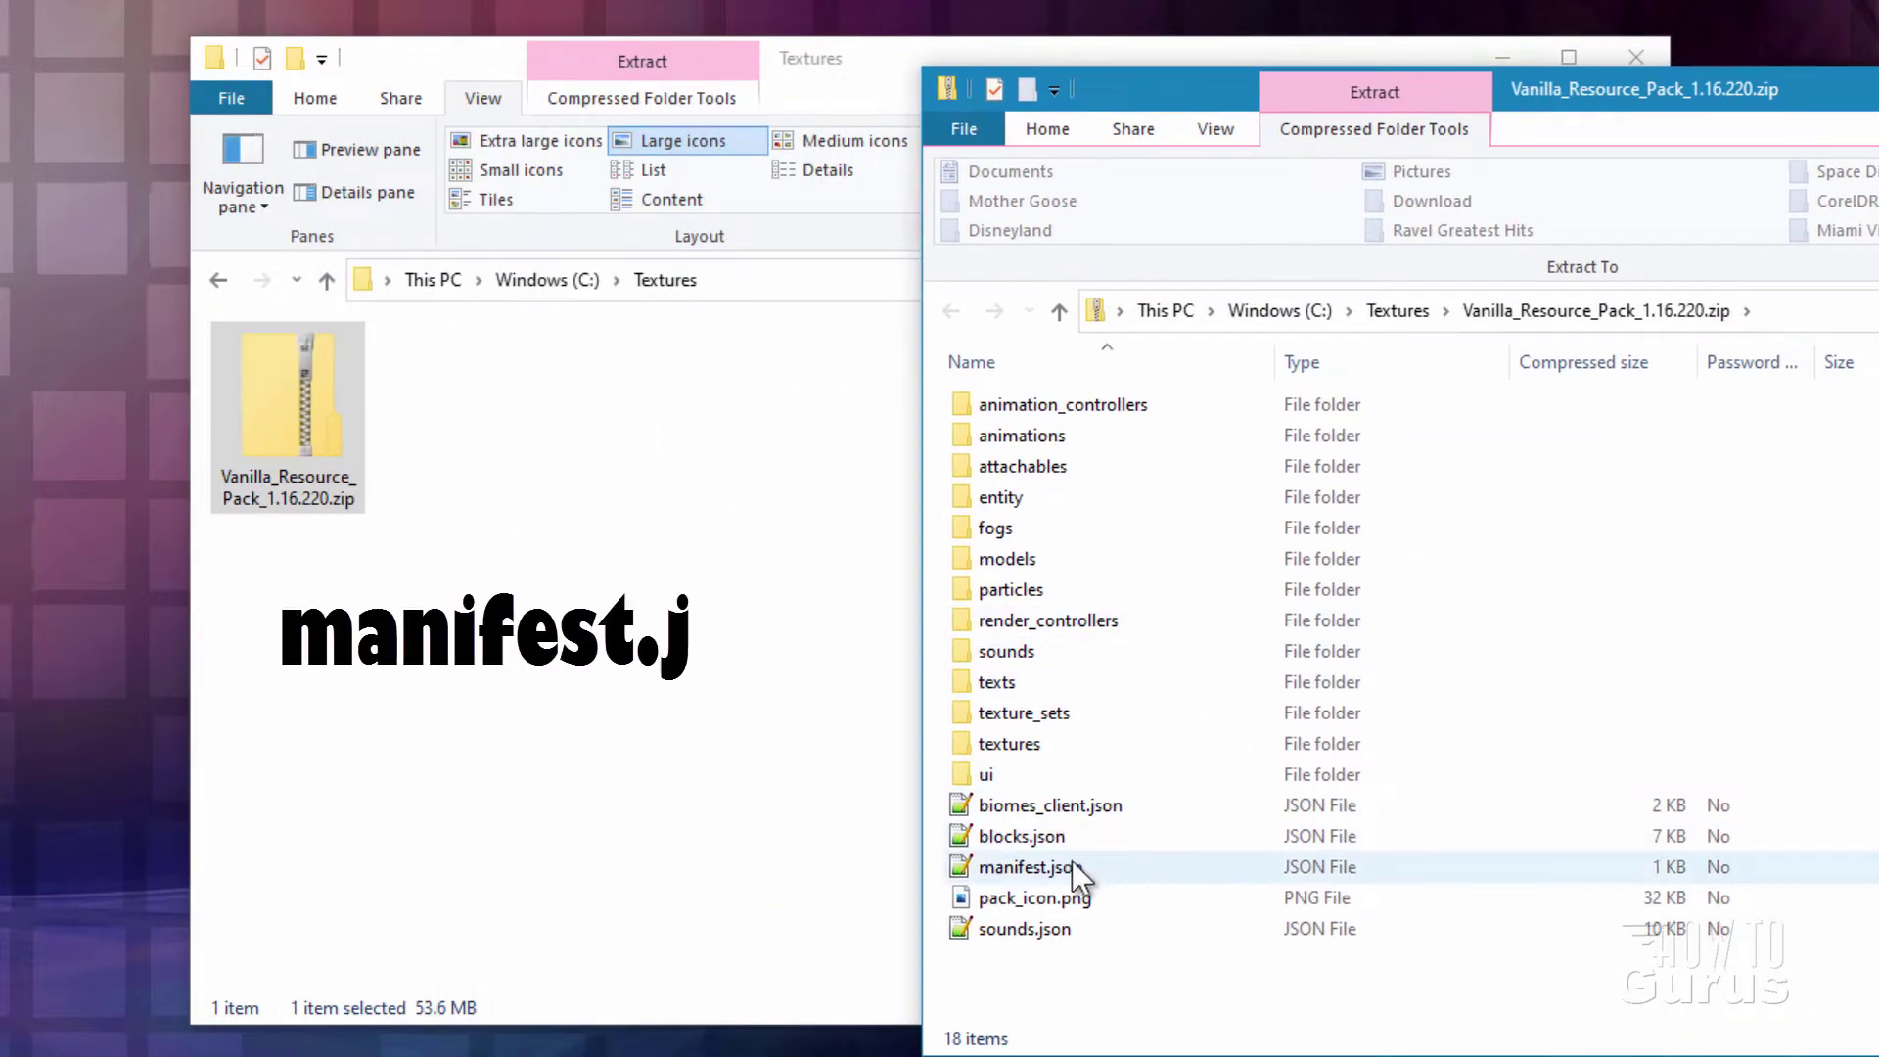
Step: Copy manifest.json and pack_icon.png from the zip into C:\Textures
{"action": "left_click", "coordinate": [1007, 865]}
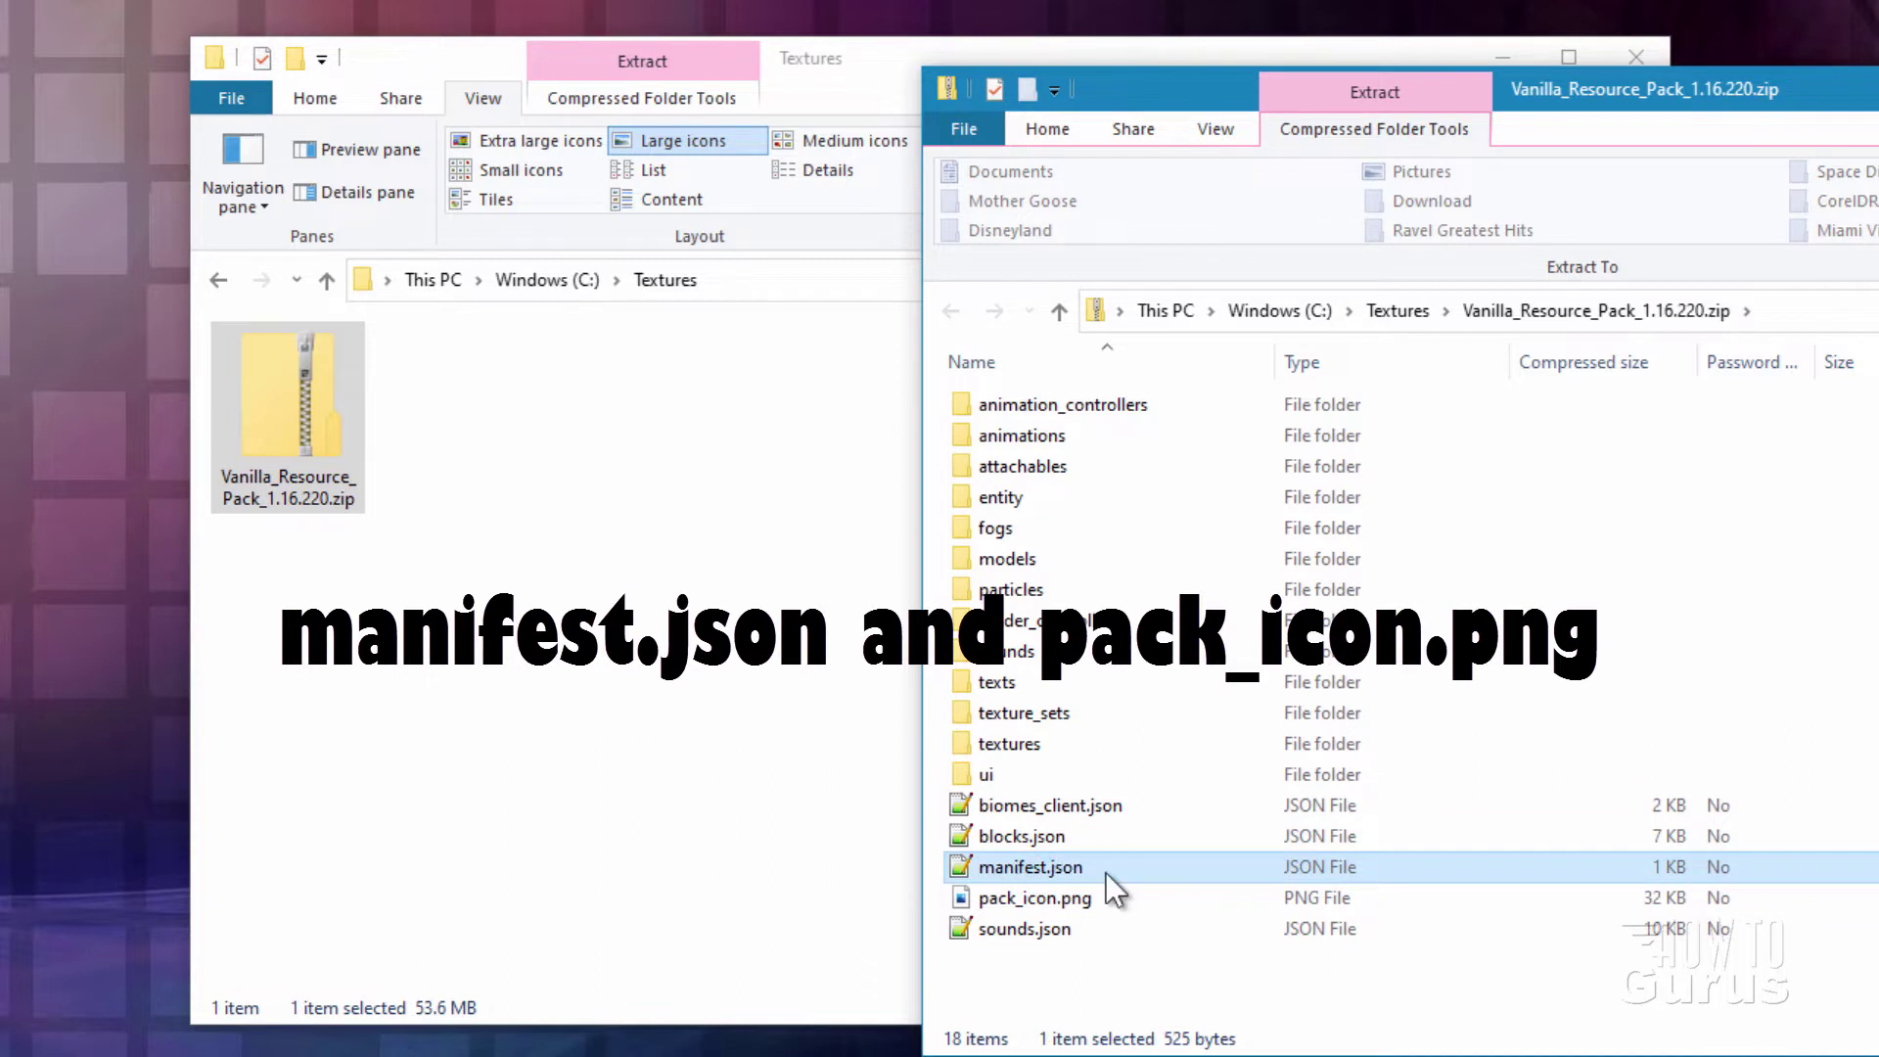
{"action": "left_click", "coordinate": [1055, 899], "text": "ctrl"}
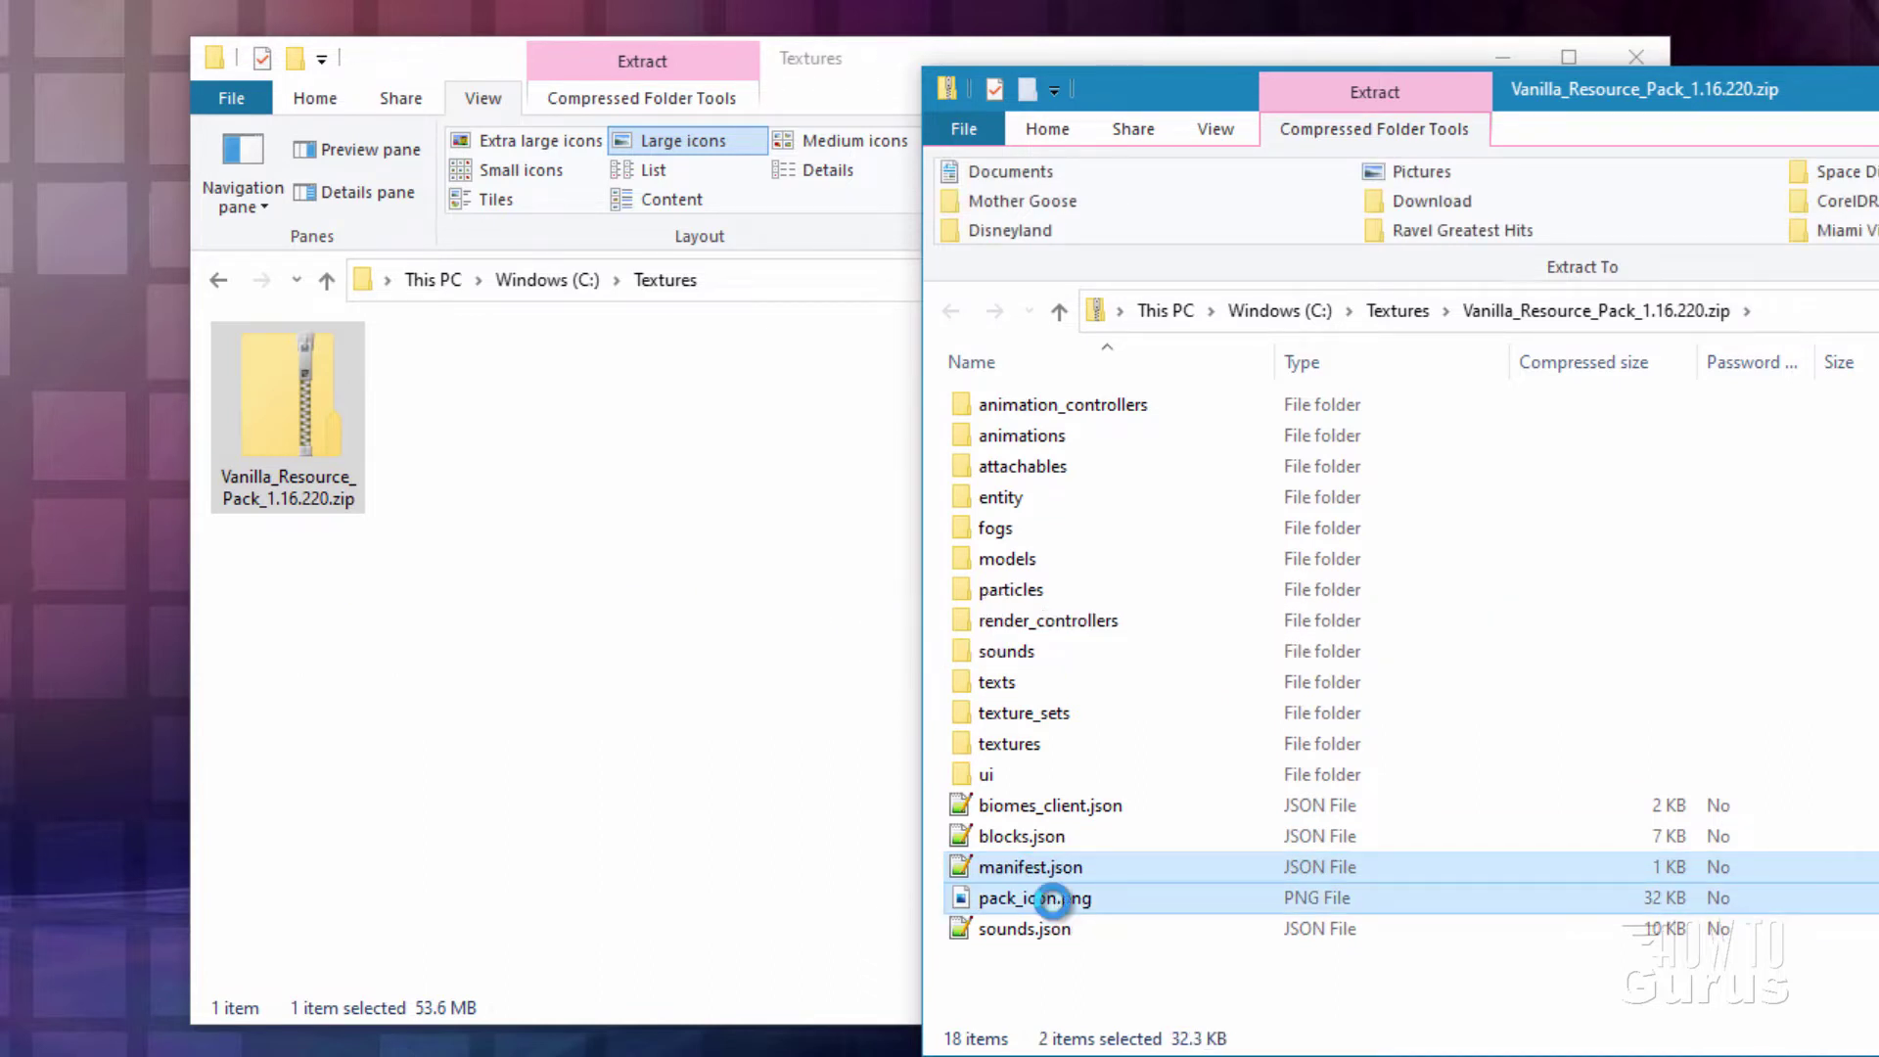
{"action": "left_click_drag", "start_coordinate": [627, 789], "coordinate": [577, 777]}
{"action": "left_click", "coordinate": [616, 795]}
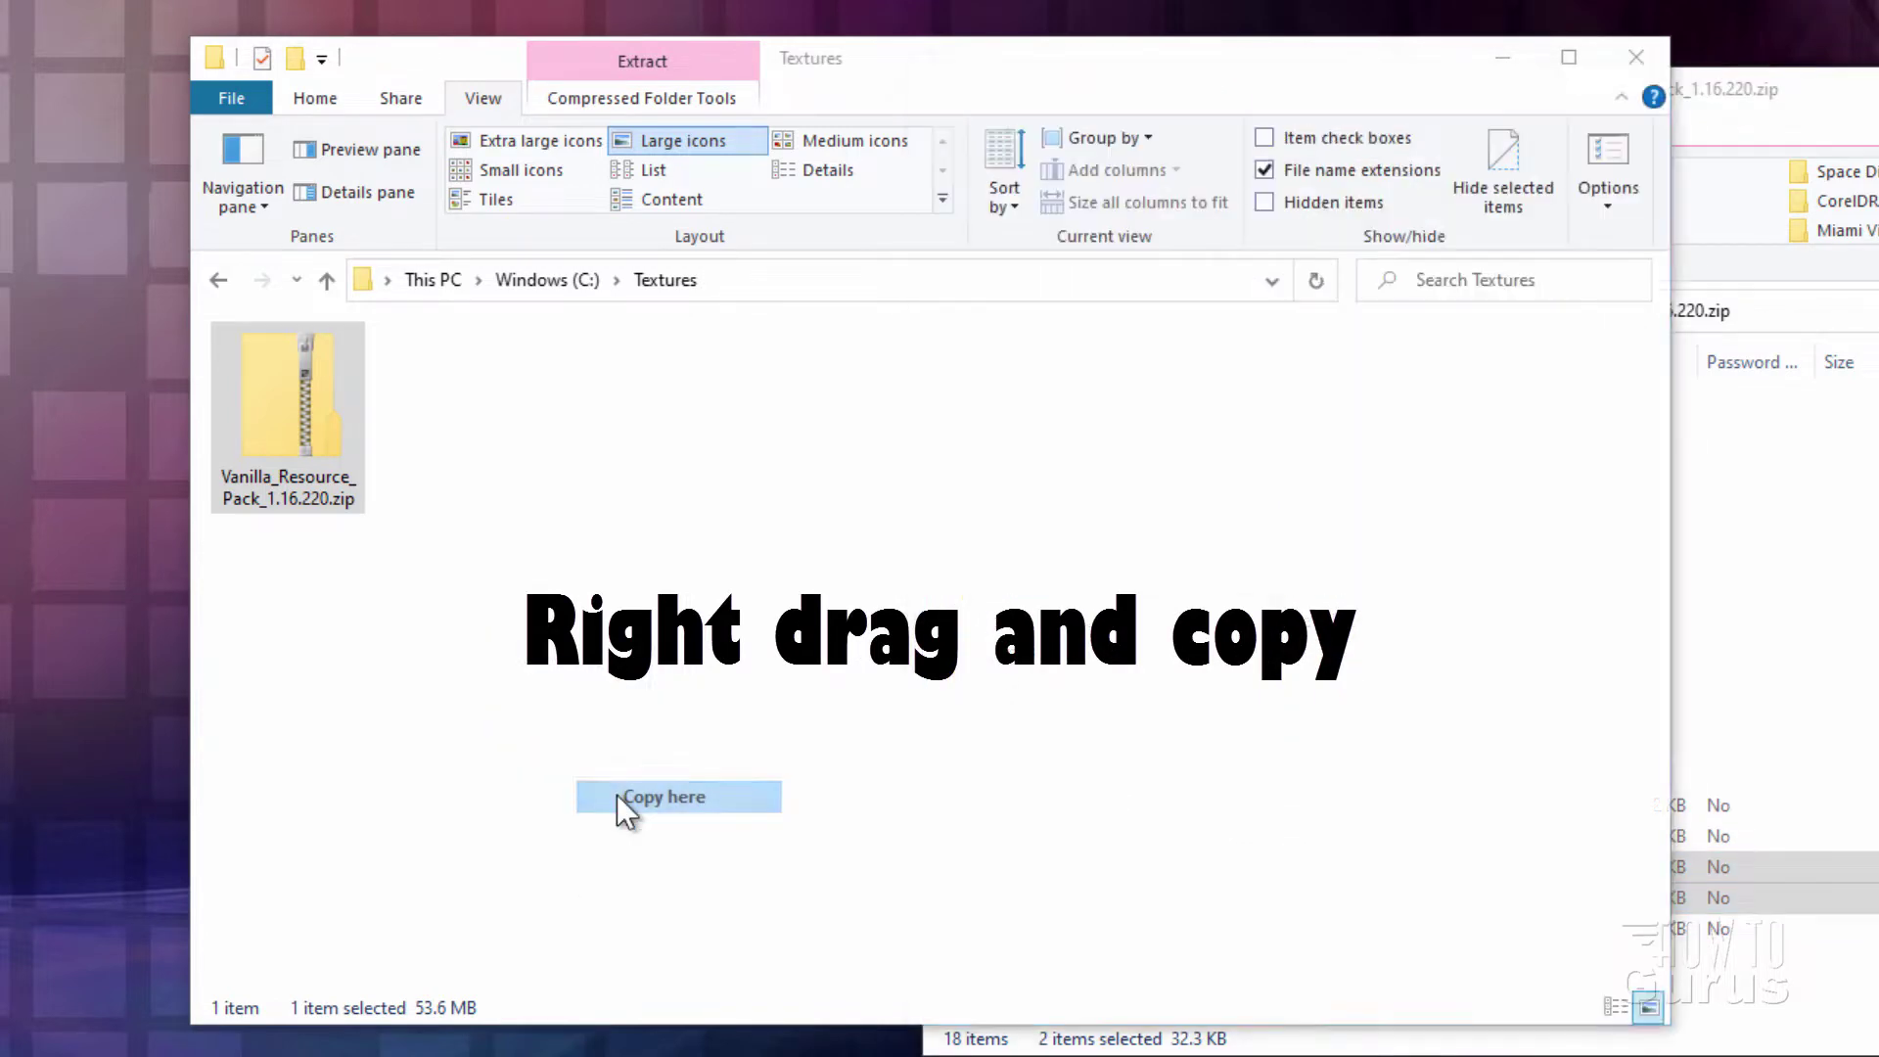
{"action": "left_click", "coordinate": [1690, 218]}
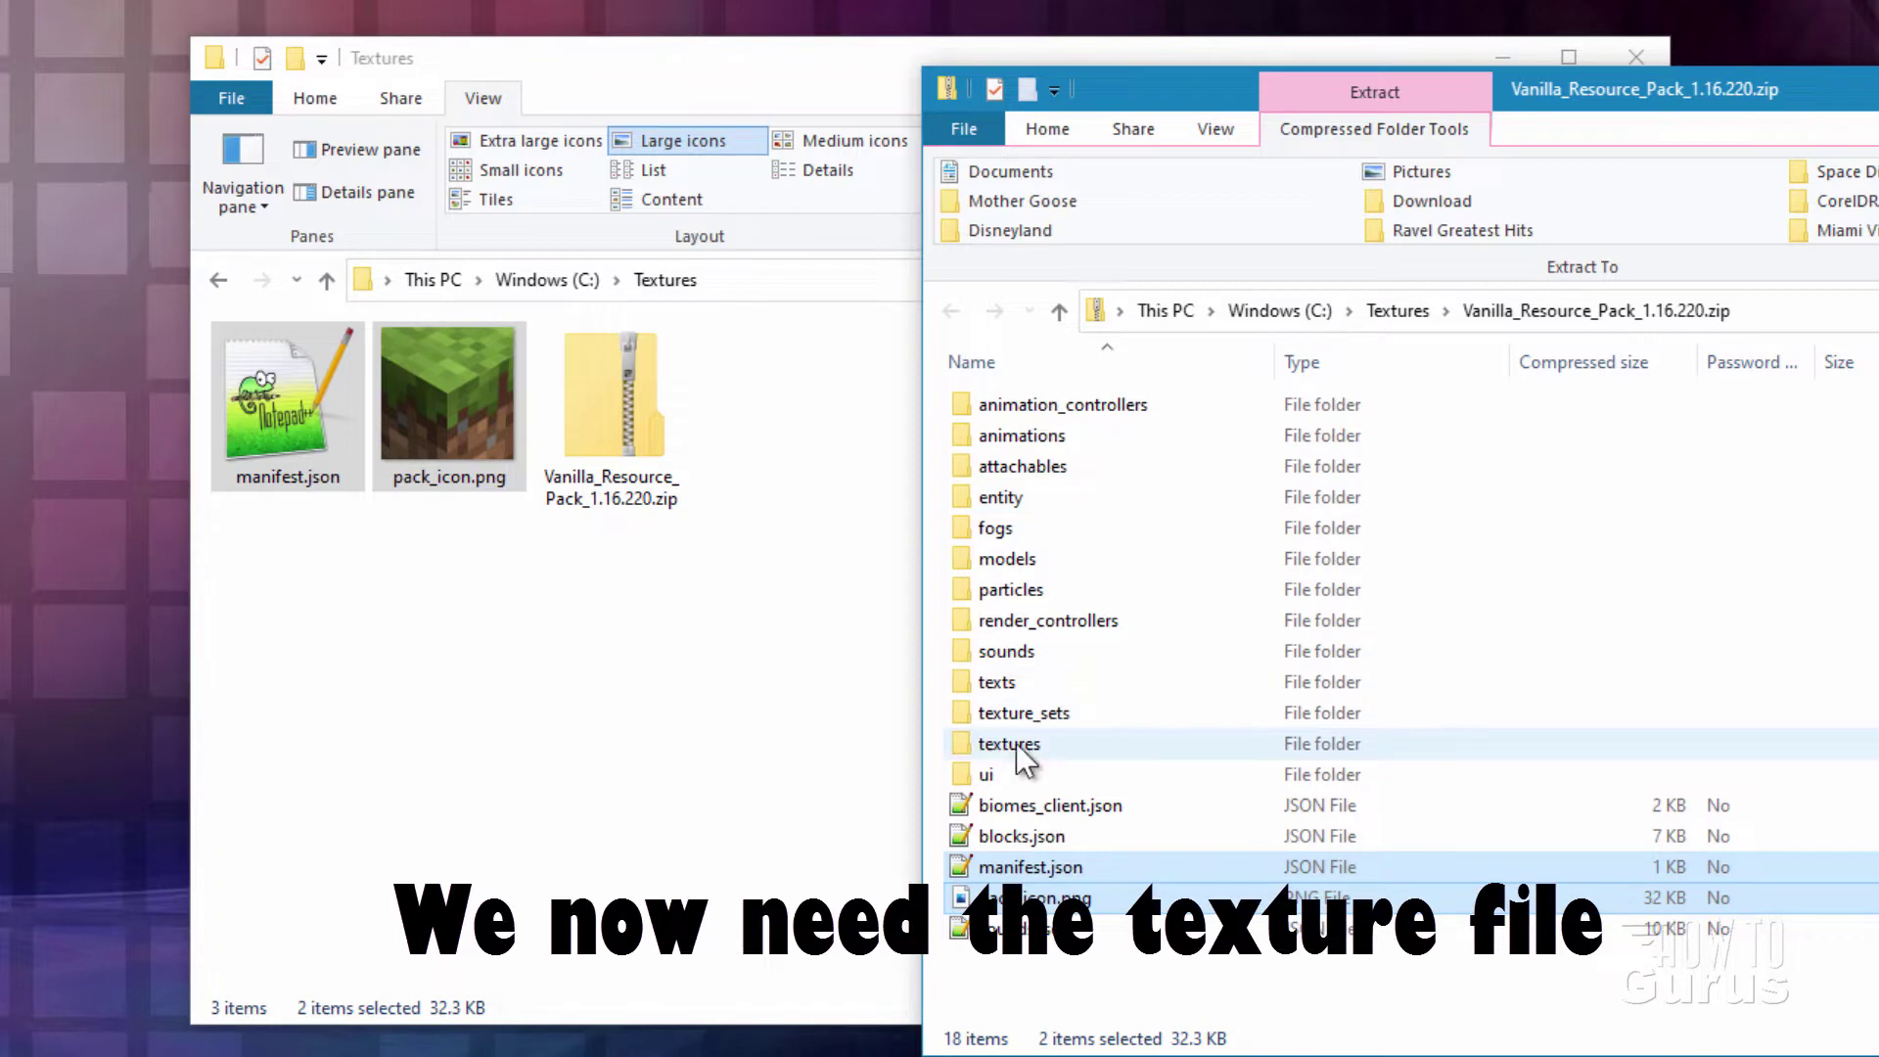
Step: Browse into the zip's textures/blocks folder to find stripped_spruce_log.png
{"action": "double_click", "coordinate": [972, 740]}
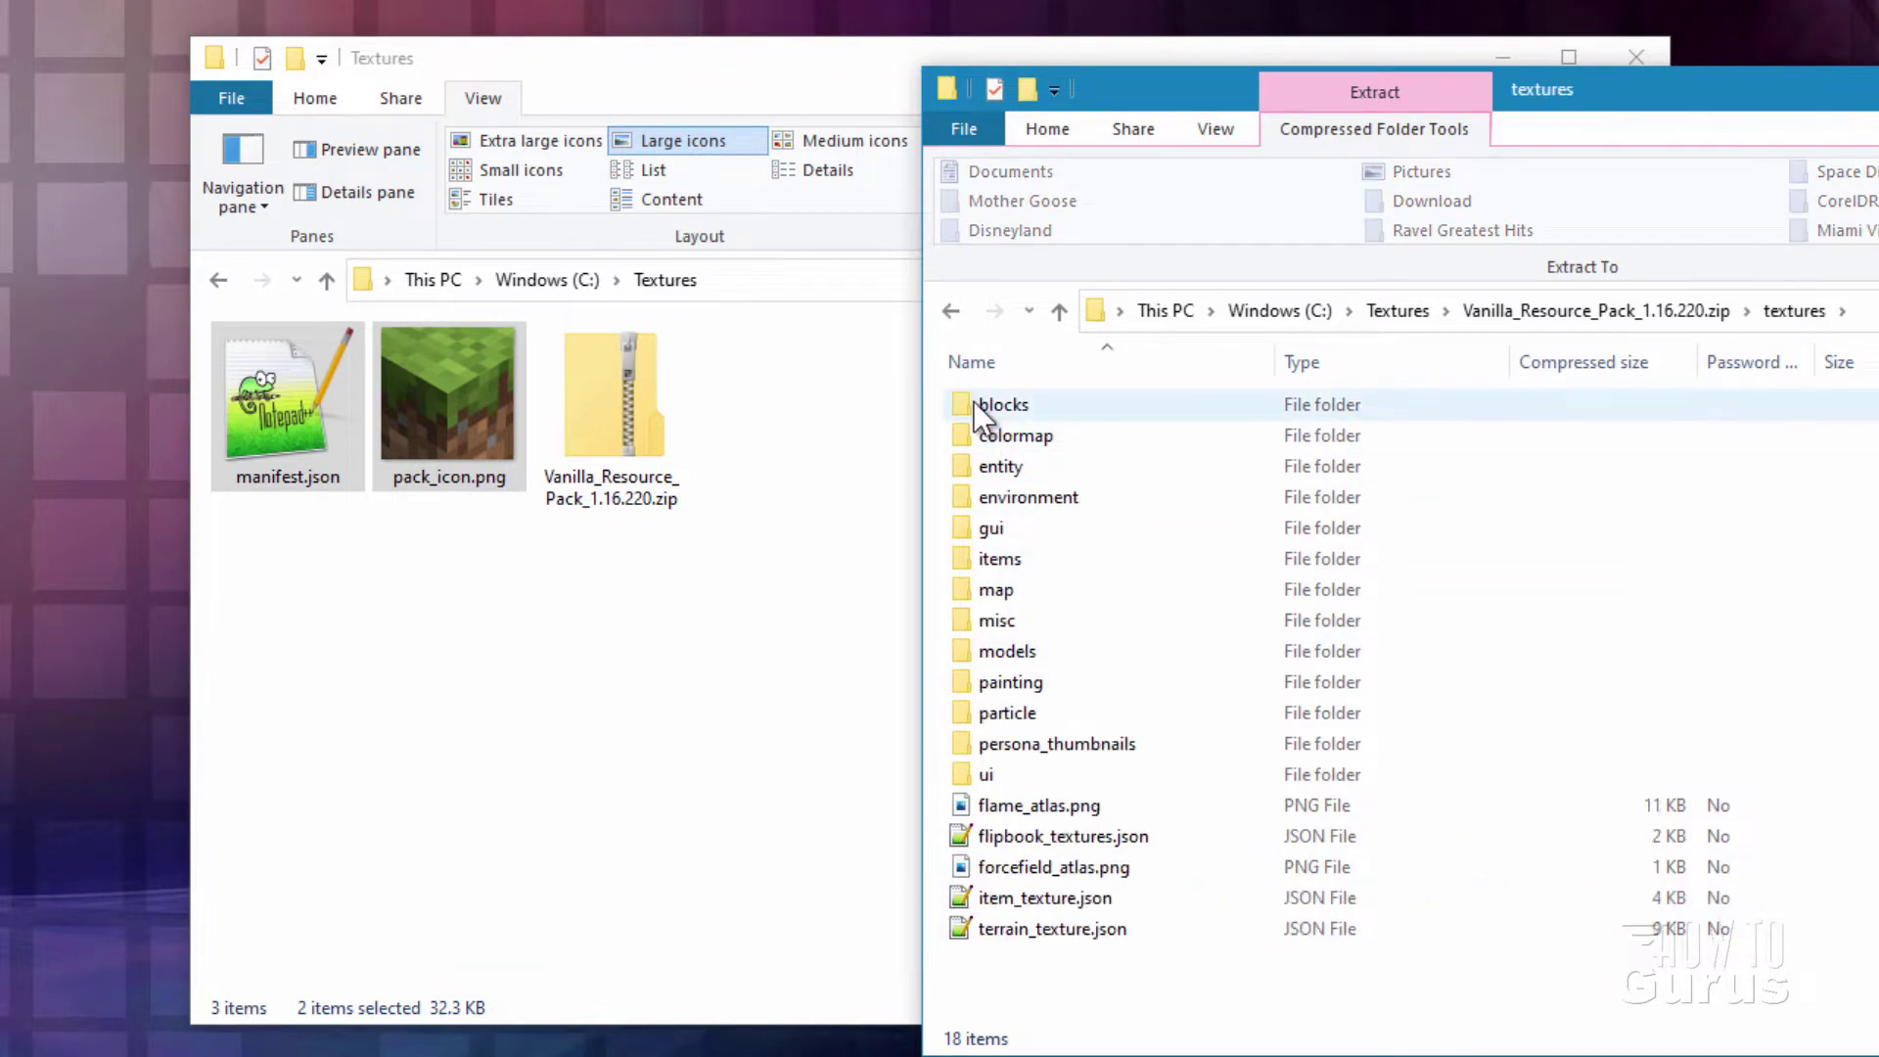
{"action": "double_click", "coordinate": [998, 404]}
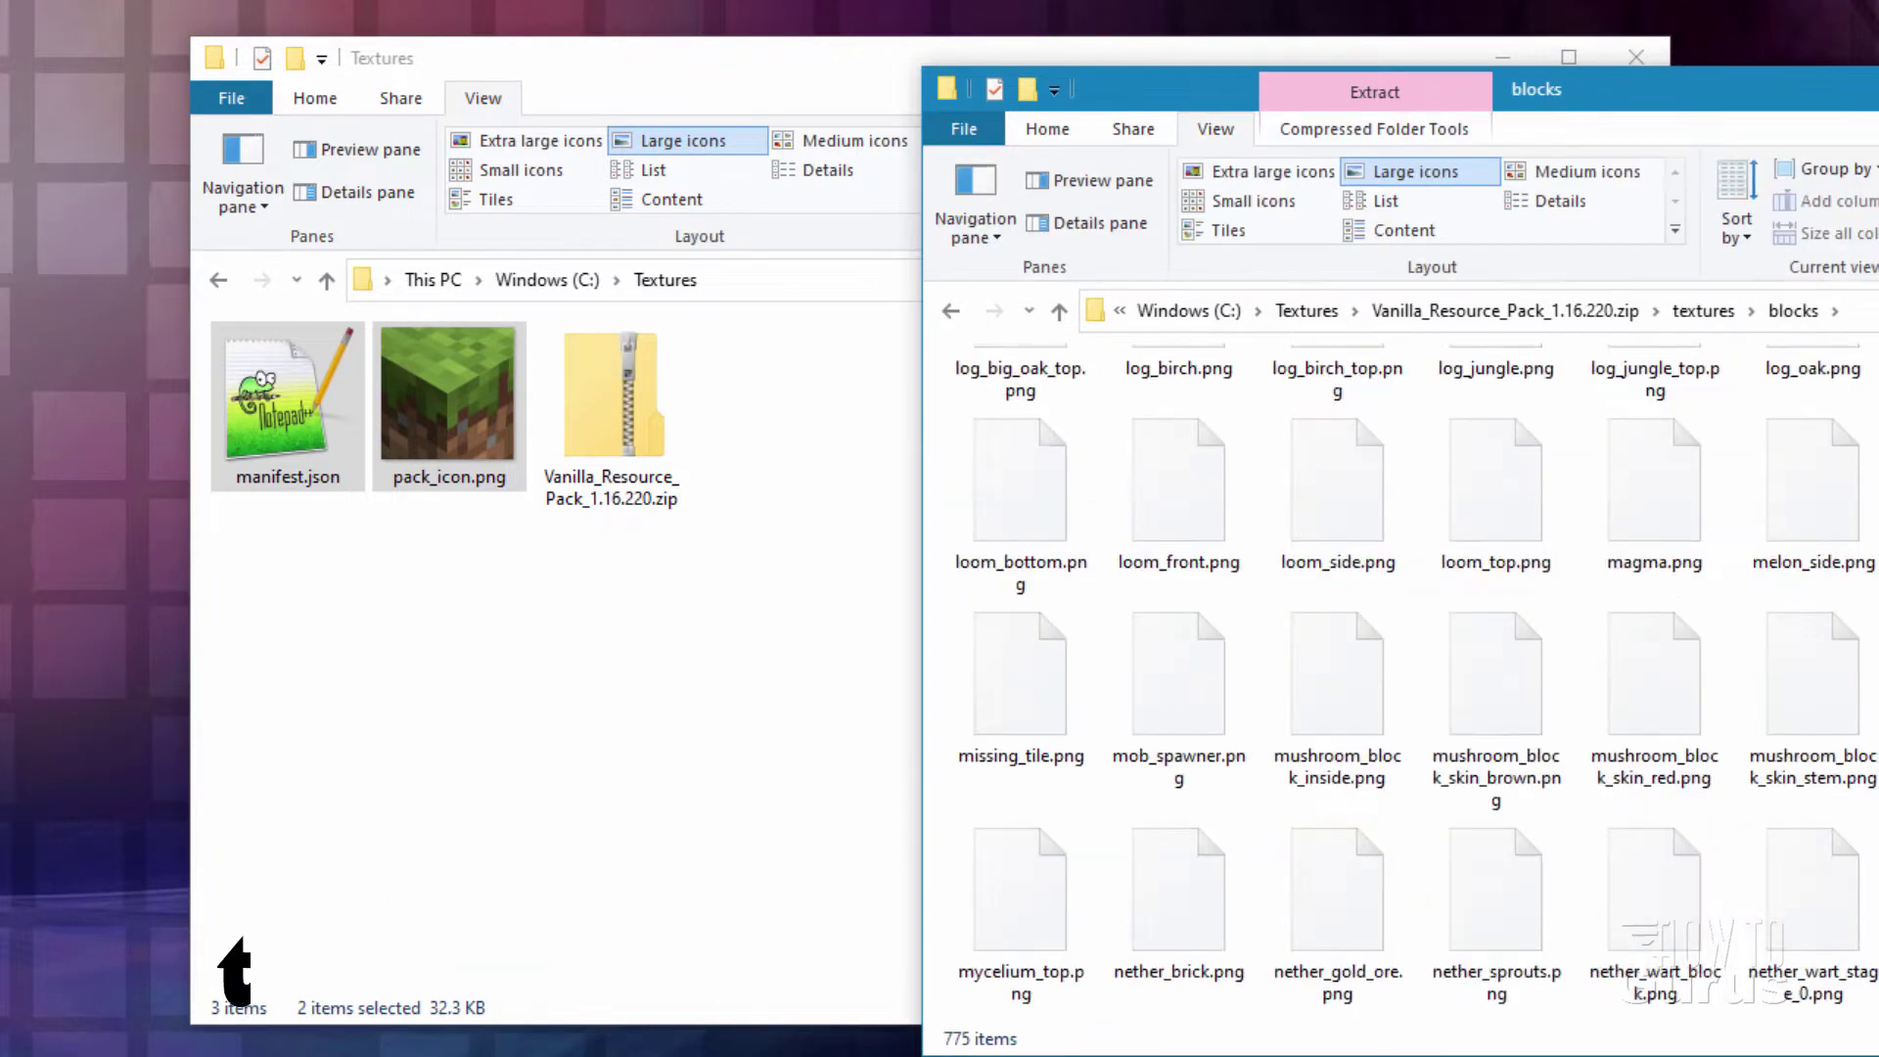
{"action": "scroll", "coordinate": [1399, 665], "scroll_direction": "down", "scroll_amount": 15}
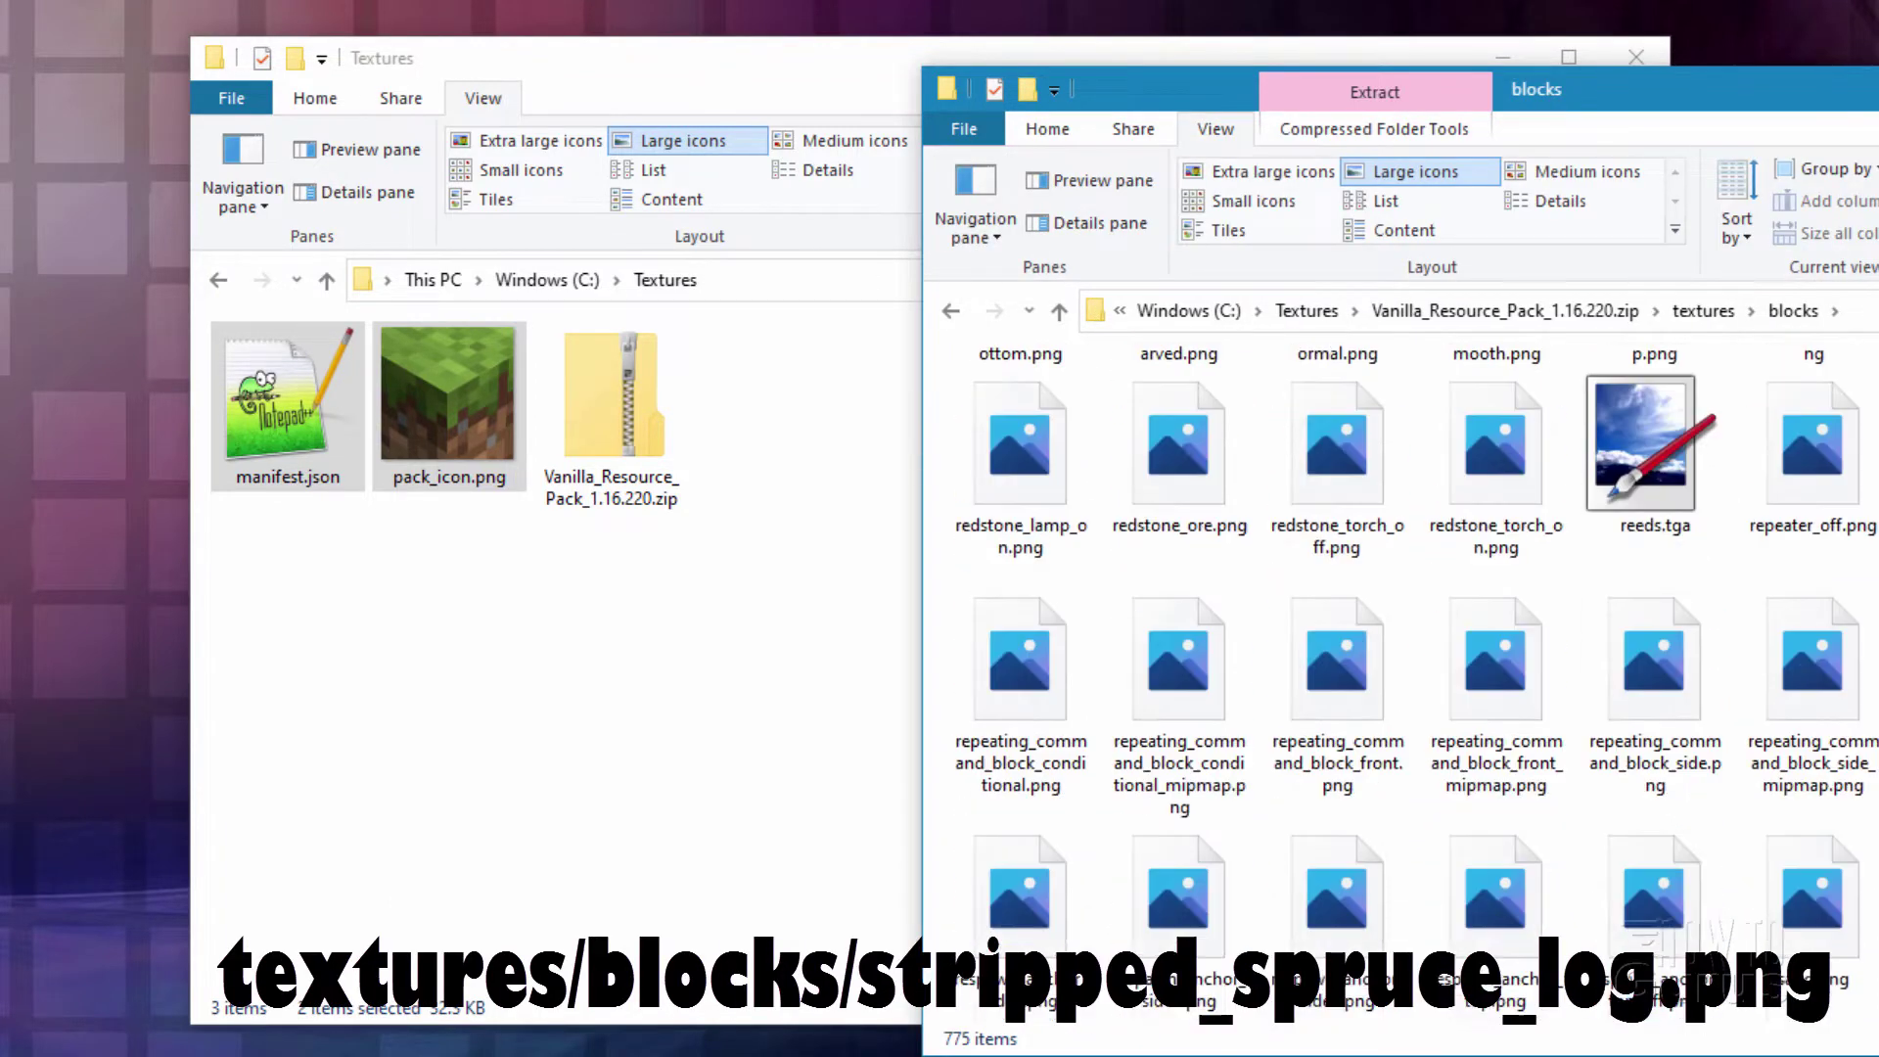
{"action": "scroll", "coordinate": [1163, 787], "scroll_direction": "down", "scroll_amount": 10}
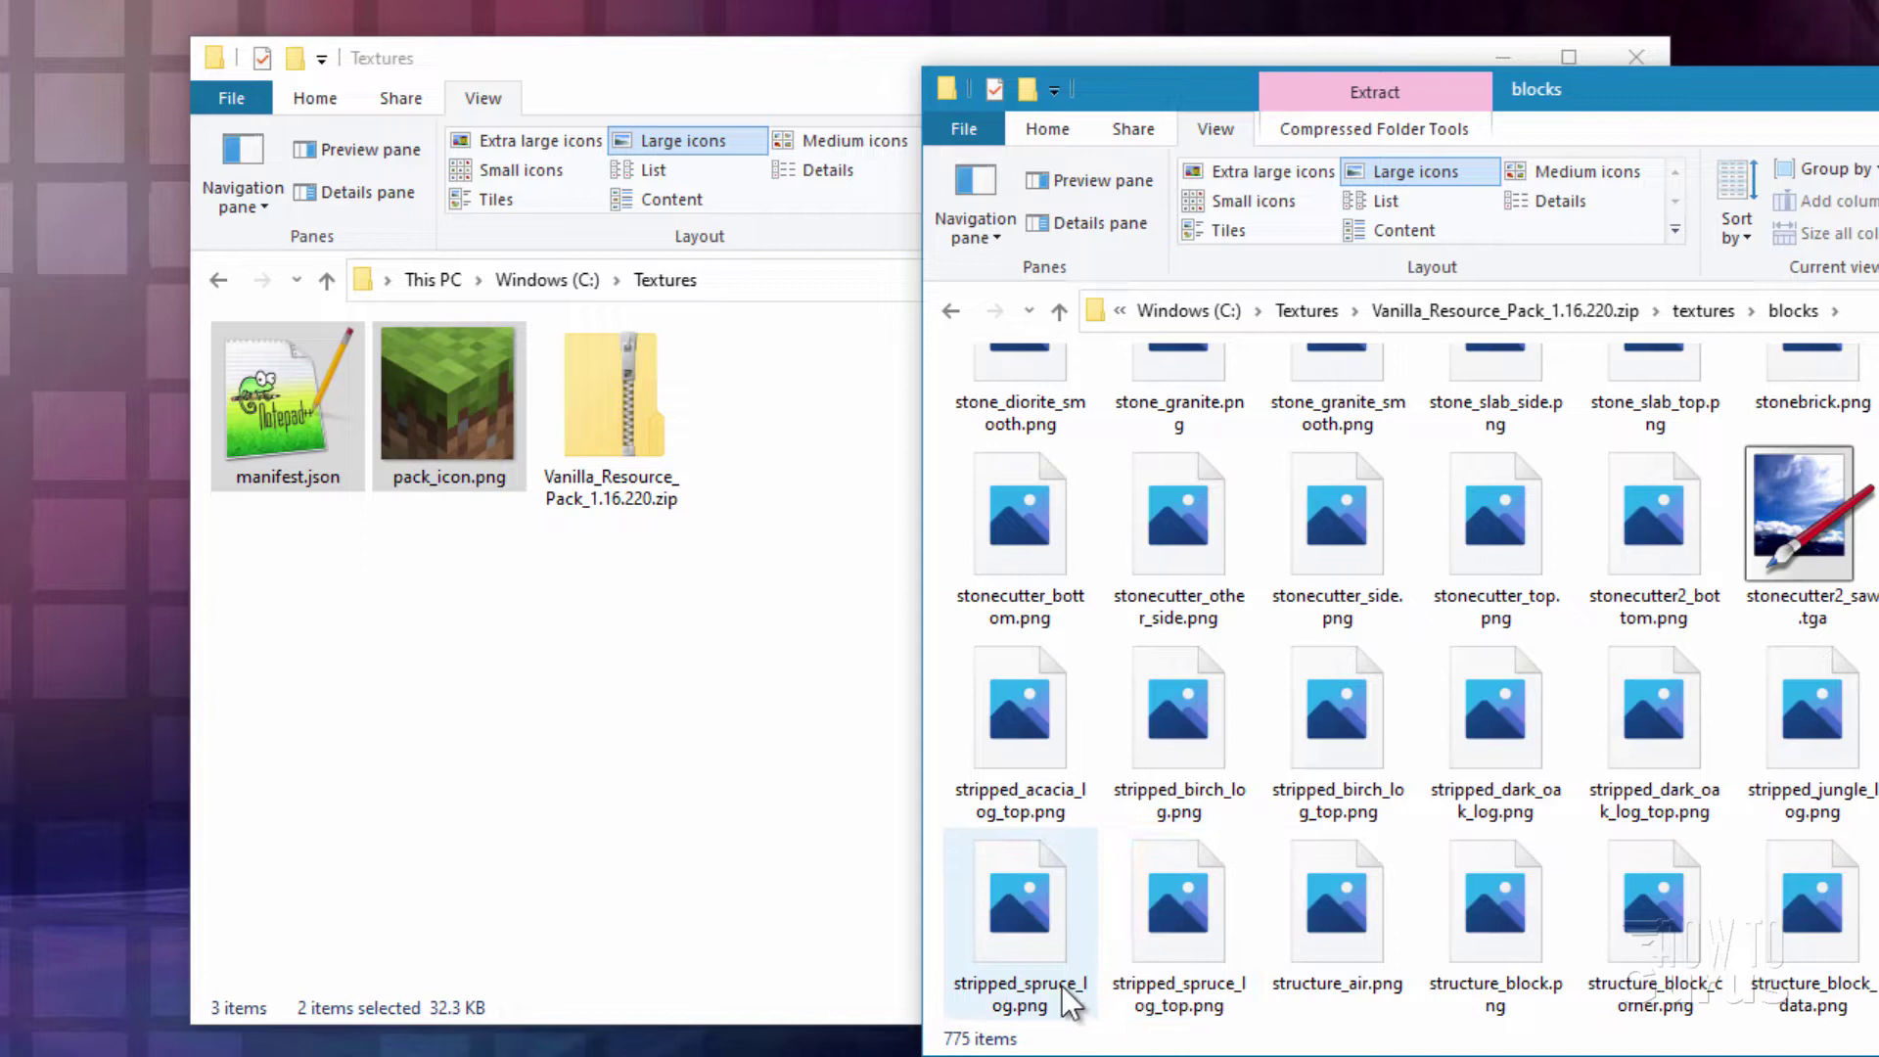
Step: Copy stripped_spruce_log.png into C:\Textures and close the archive window
{"action": "left_click", "coordinate": [1057, 900]}
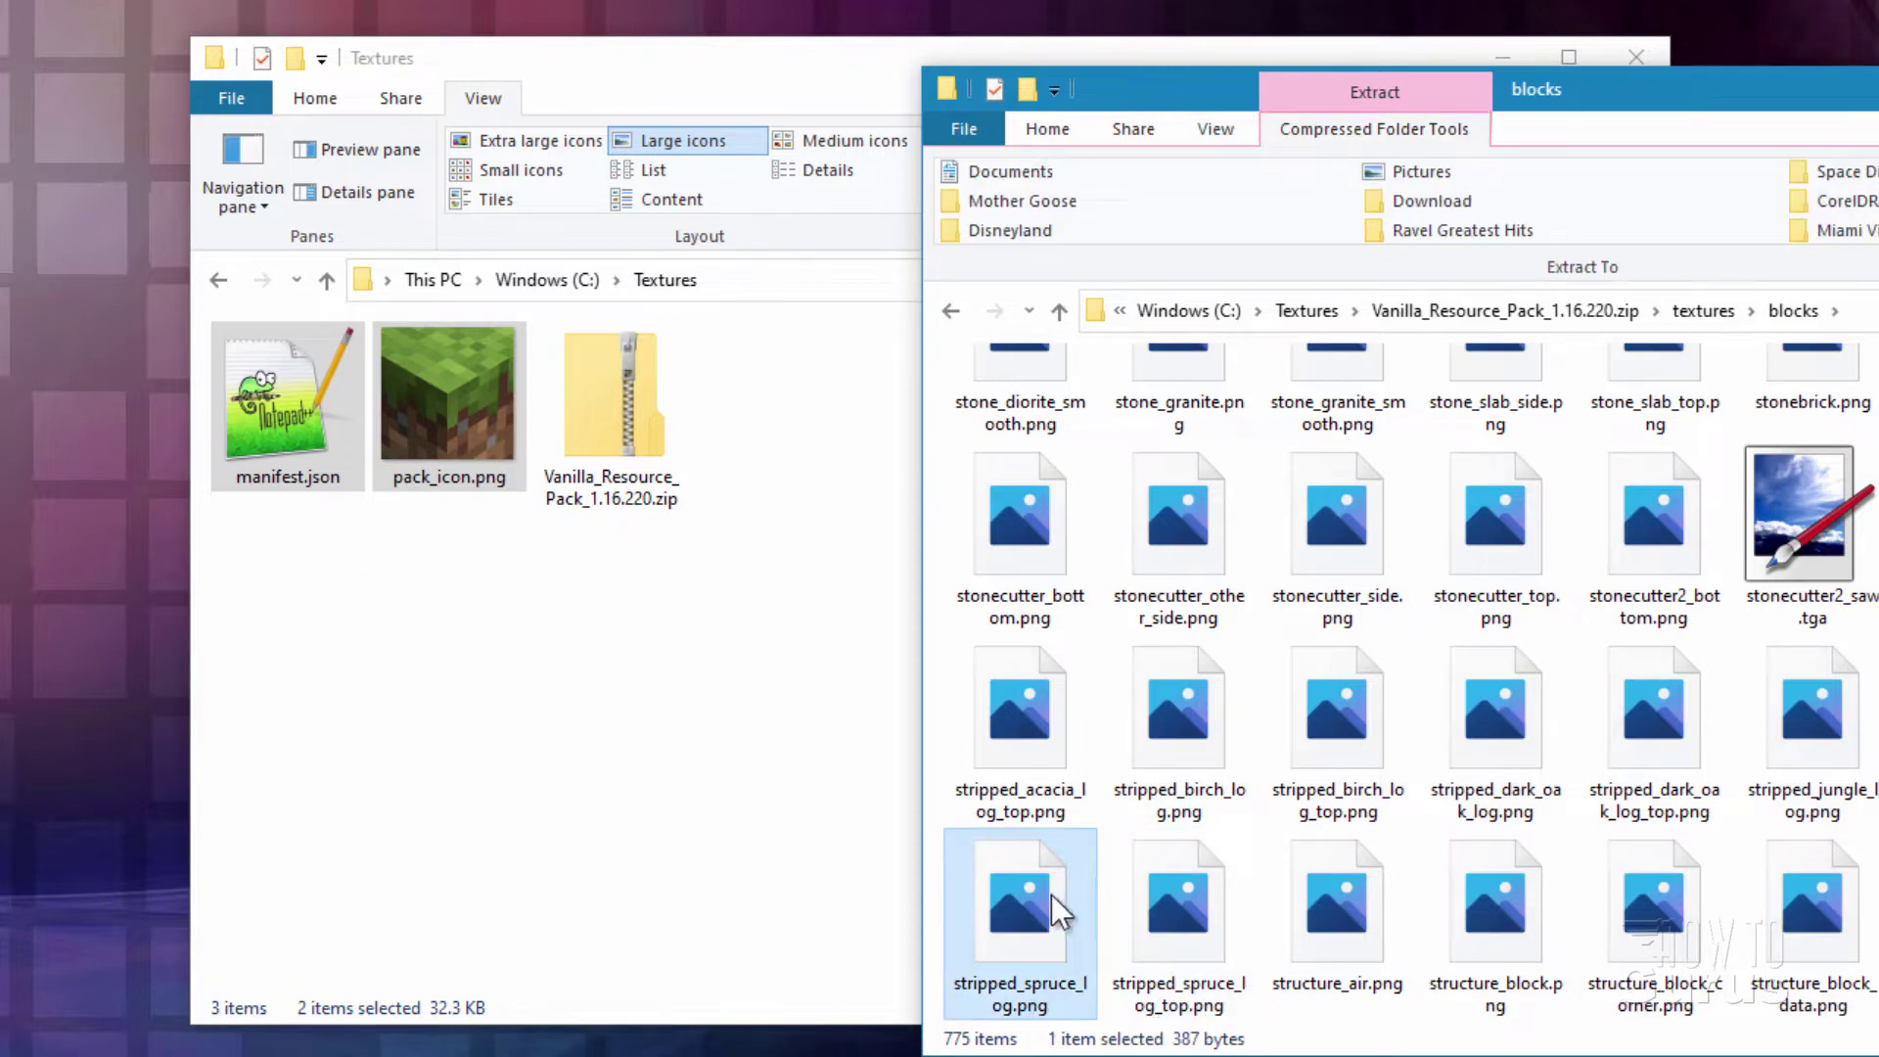
{"action": "left_click_drag", "start_coordinate": [1051, 895], "coordinate": [611, 755]}
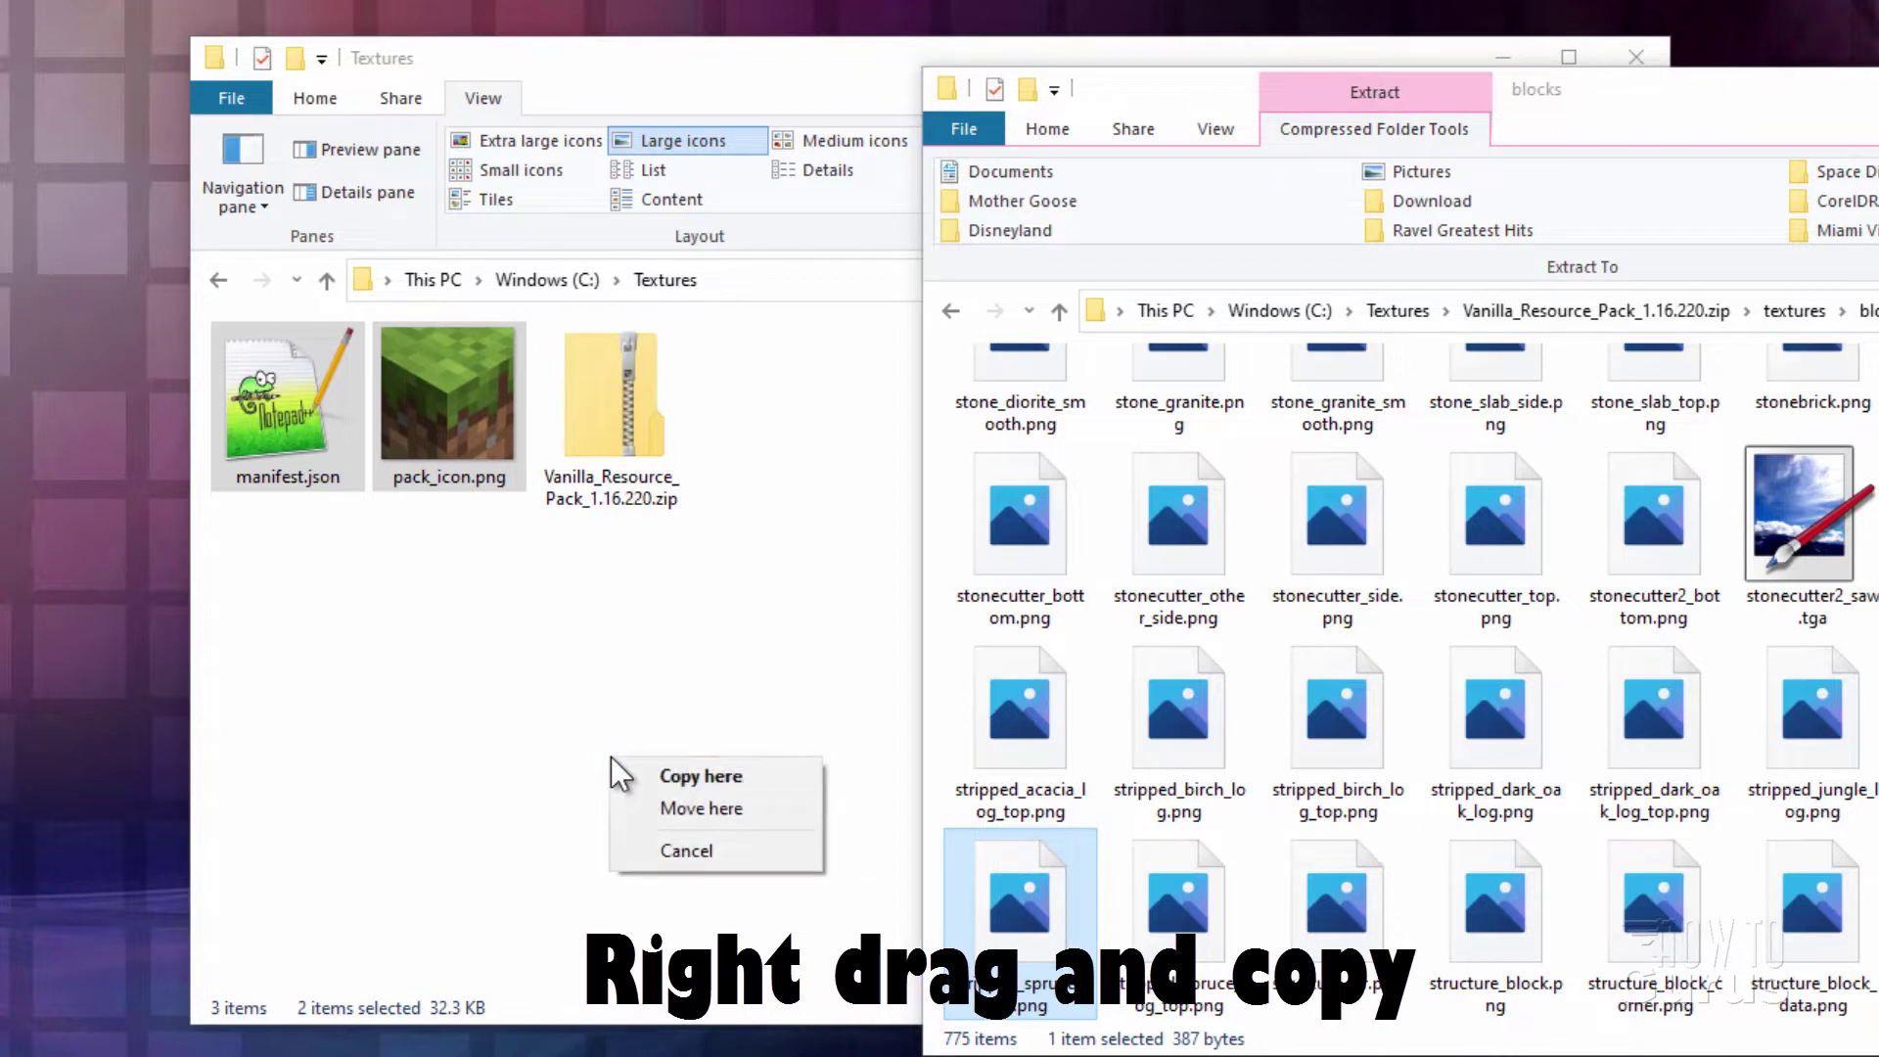
{"action": "left_click", "coordinate": [664, 775]}
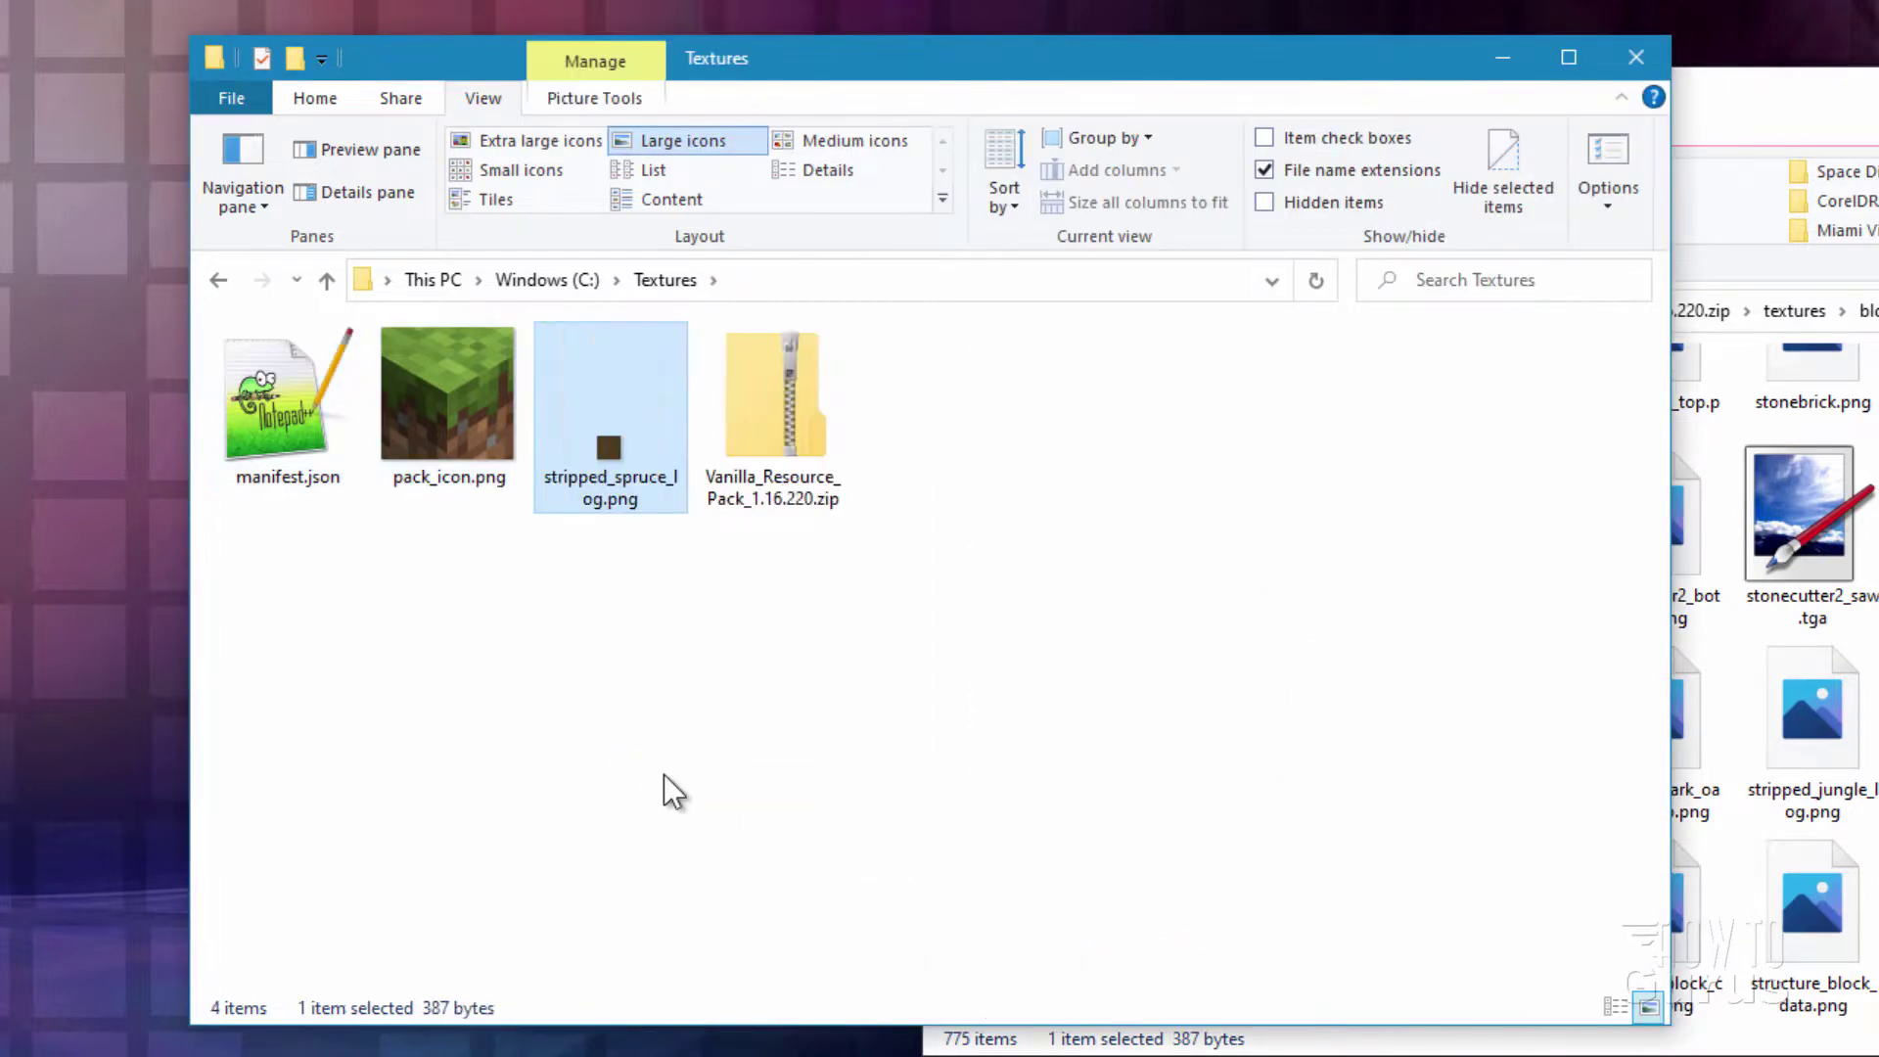
{"action": "left_click", "coordinate": [1675, 269]}
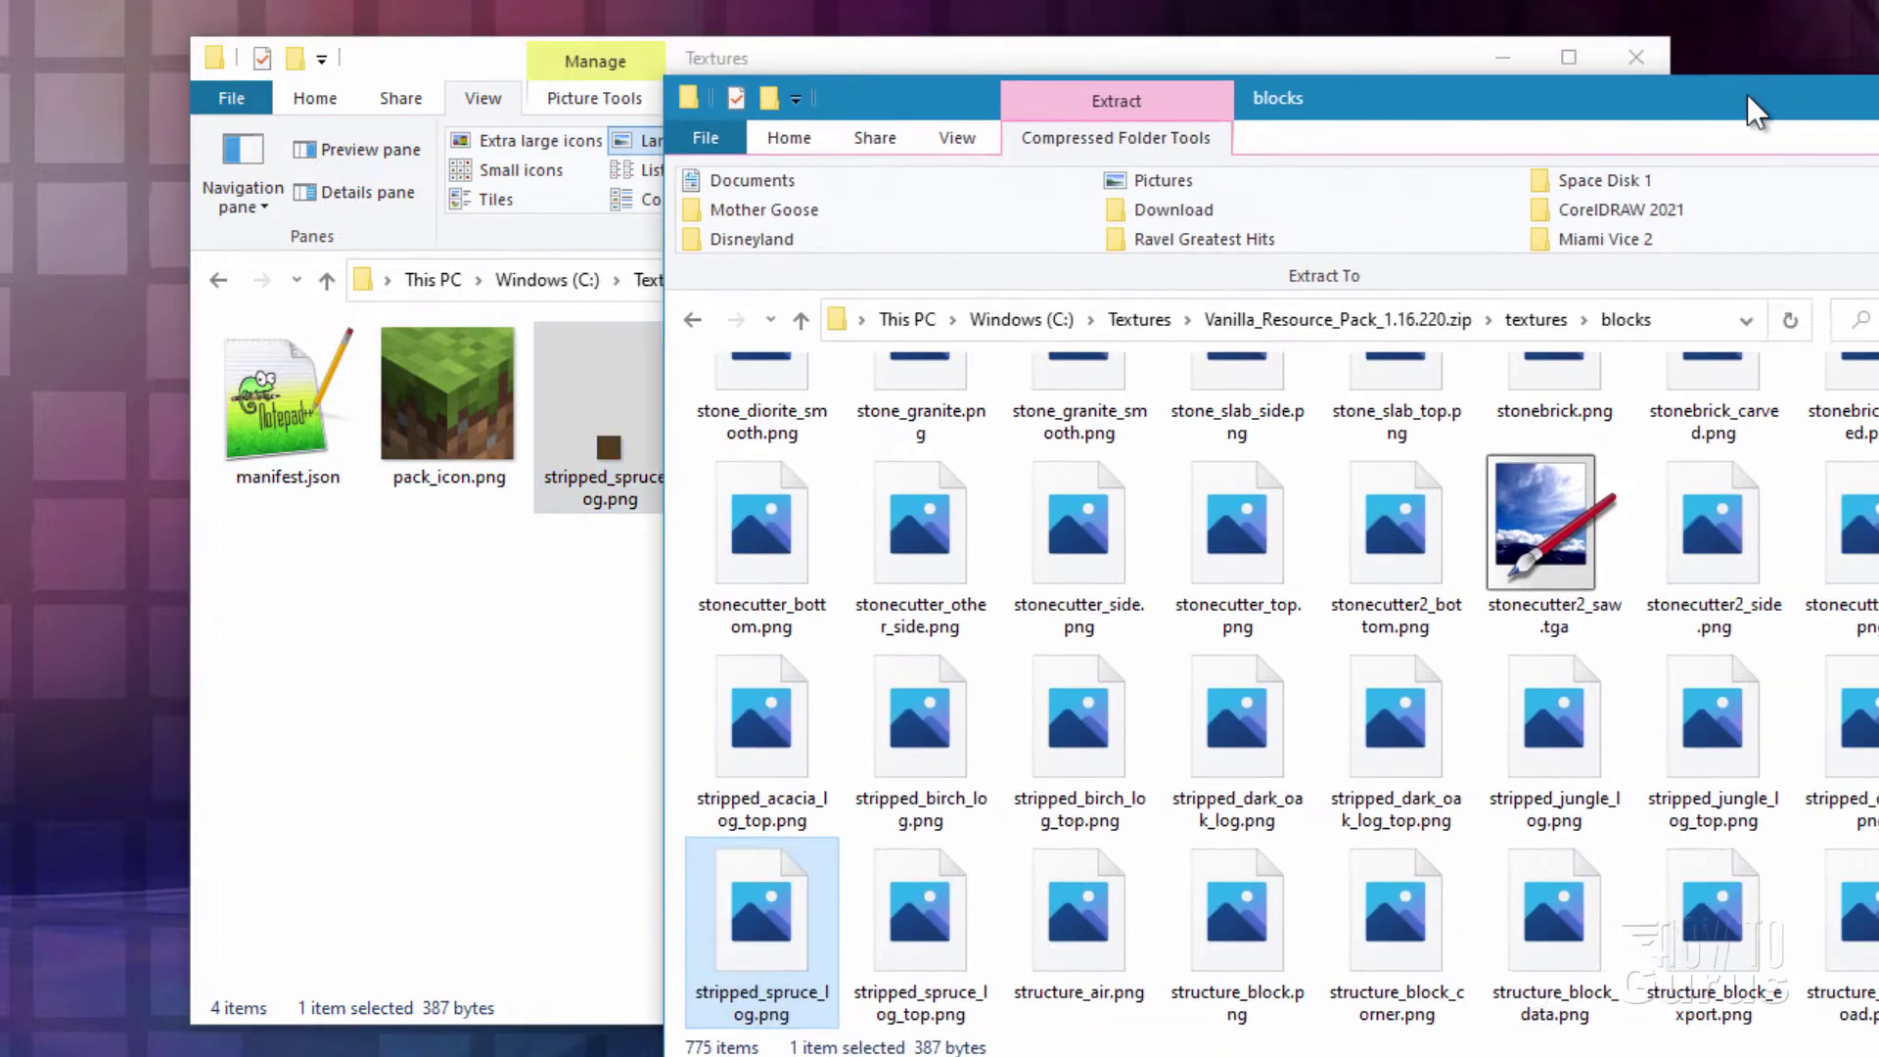
{"action": "key", "text": "alt+F4"}
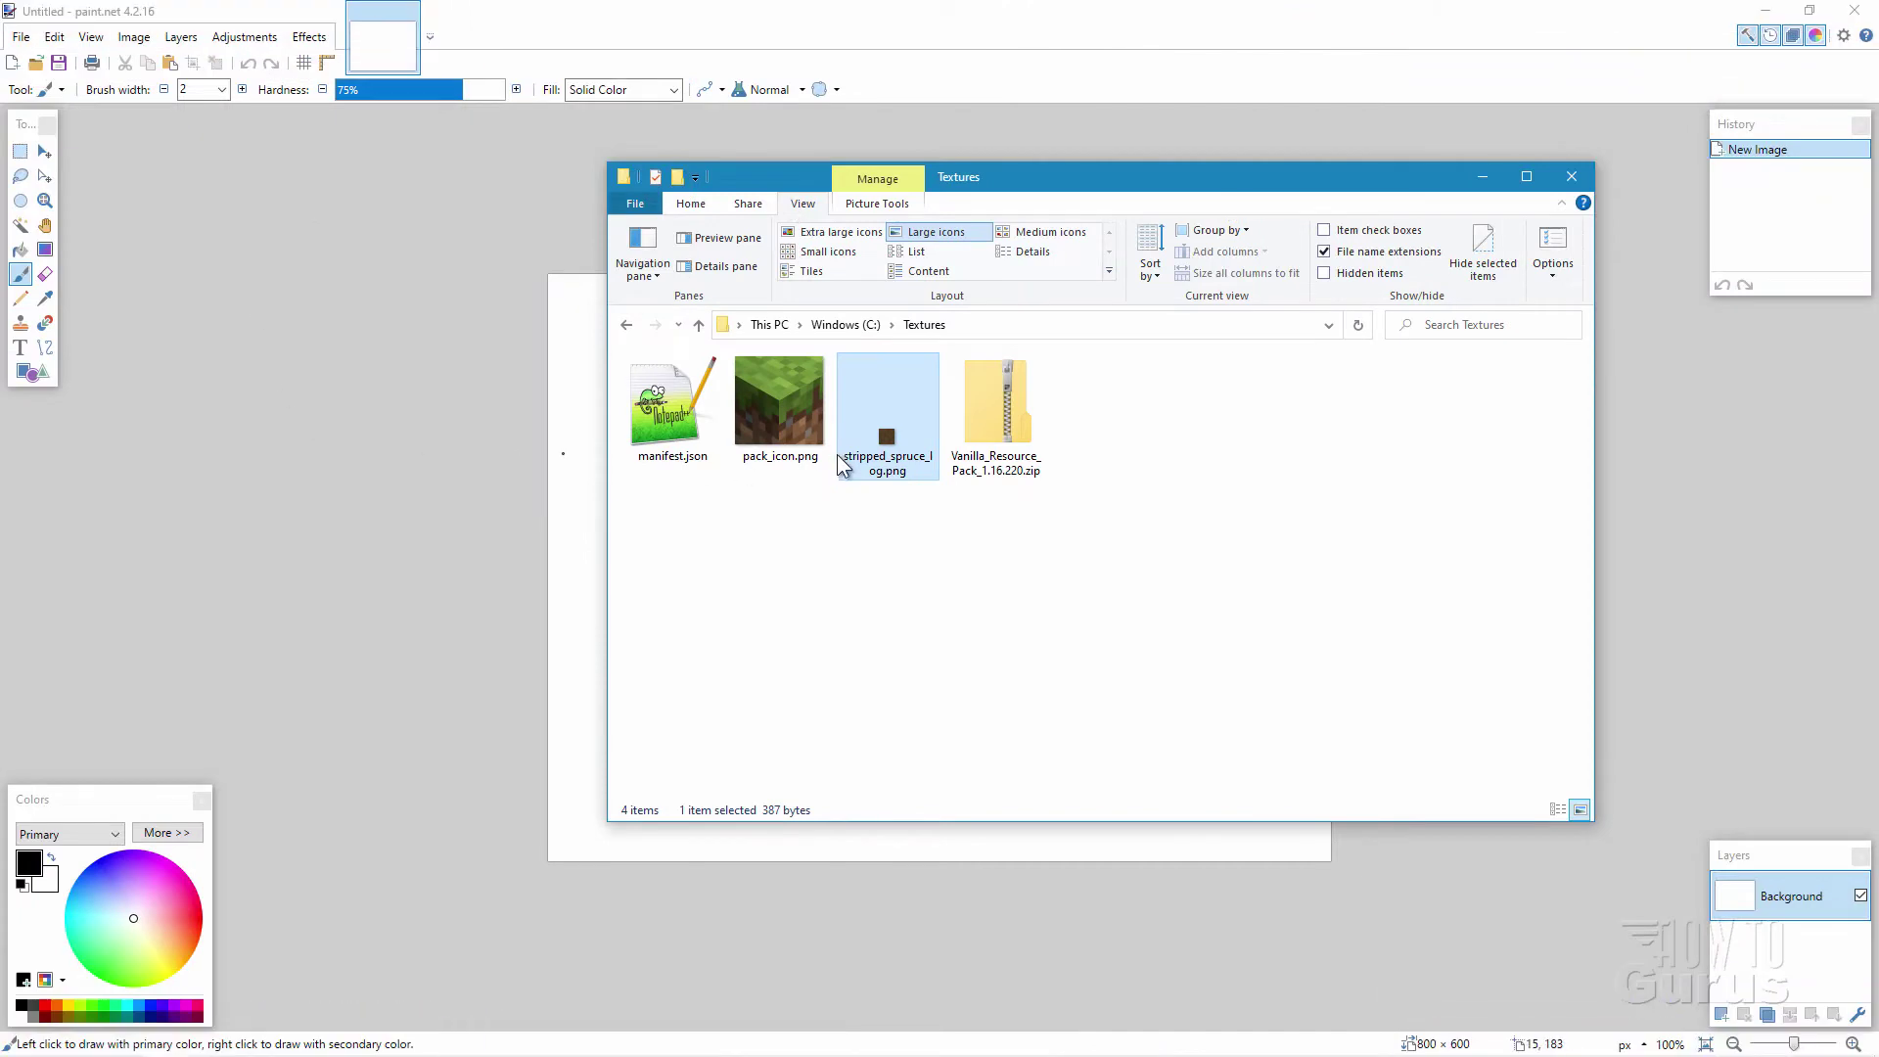
Step: Open stripped_spruce_log.png from the Textures folder as a paint.net document
{"action": "mouse_move", "coordinate": [995, 207]}
{"action": "left_mouse_down"}
{"action": "mouse_move", "coordinate": [1055, 205]}
{"action": "mouse_move", "coordinate": [1112, 254]}
{"action": "left_mouse_up"}
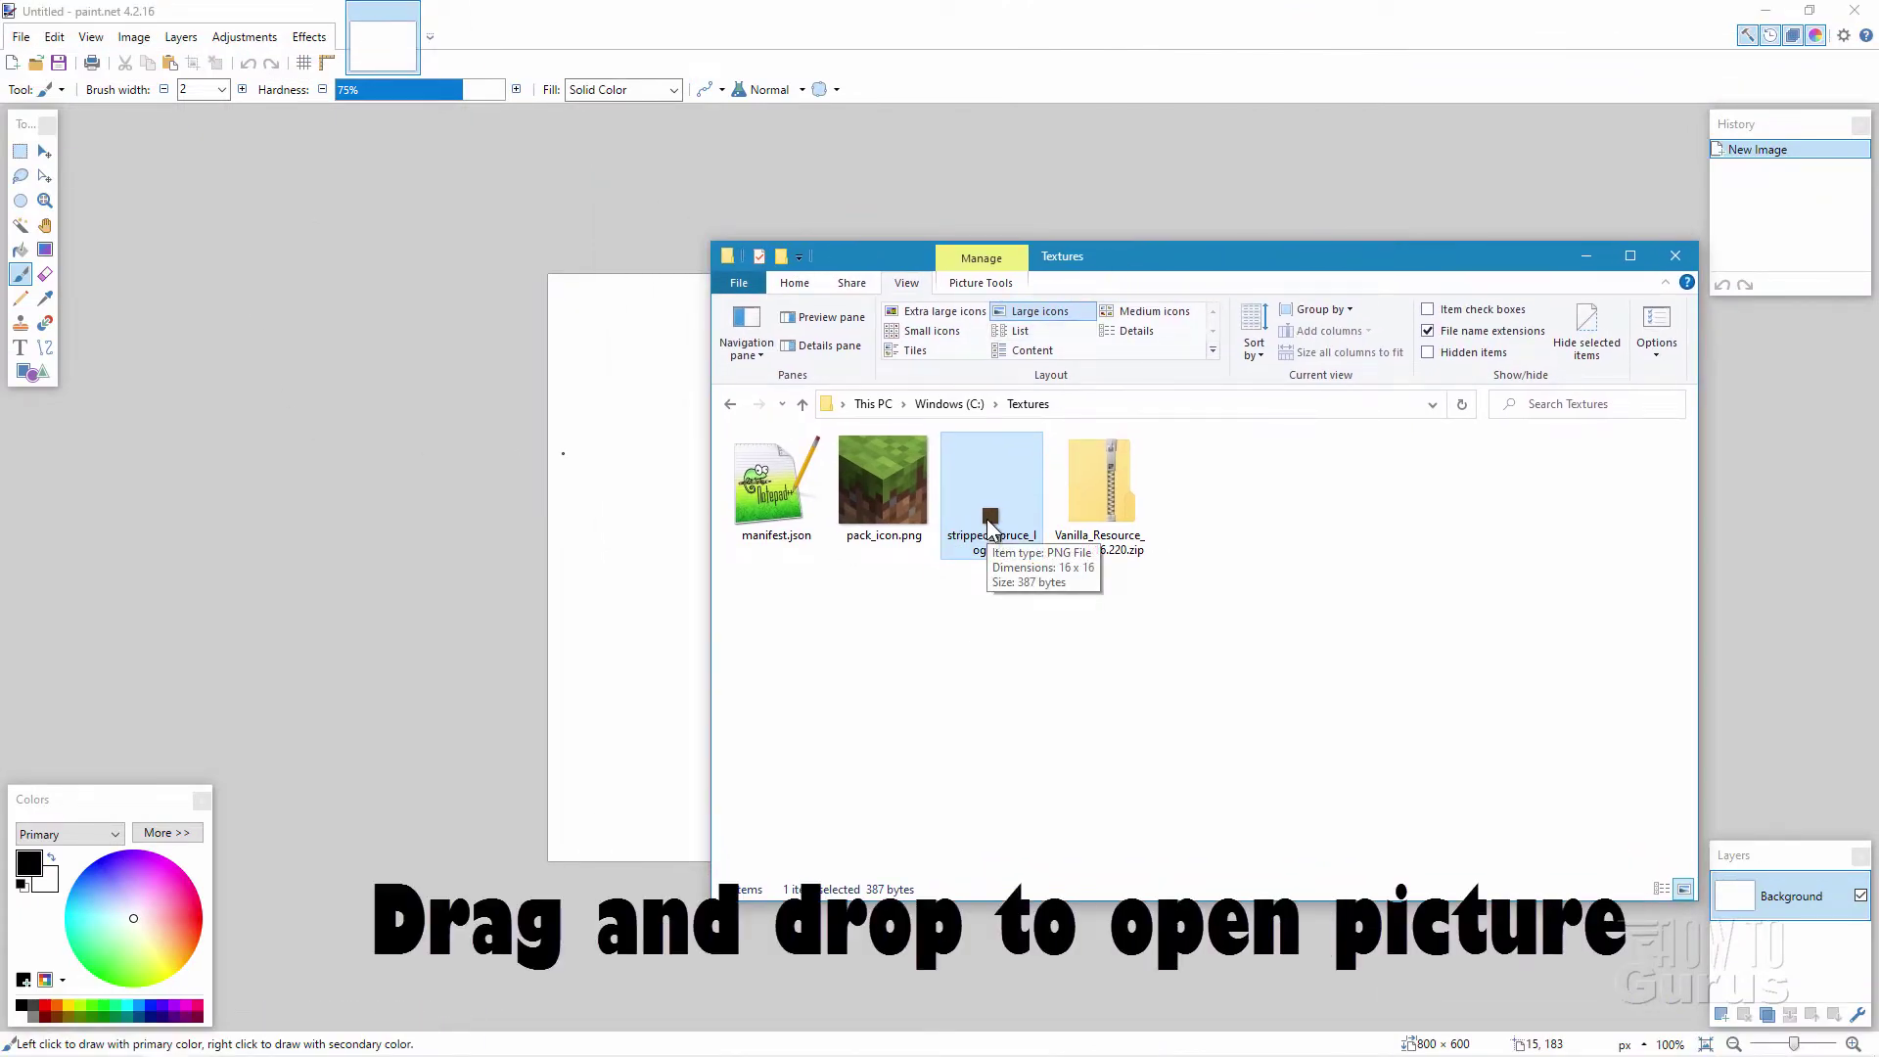
{"action": "left_click_drag", "start_coordinate": [990, 528], "coordinate": [450, 486]}
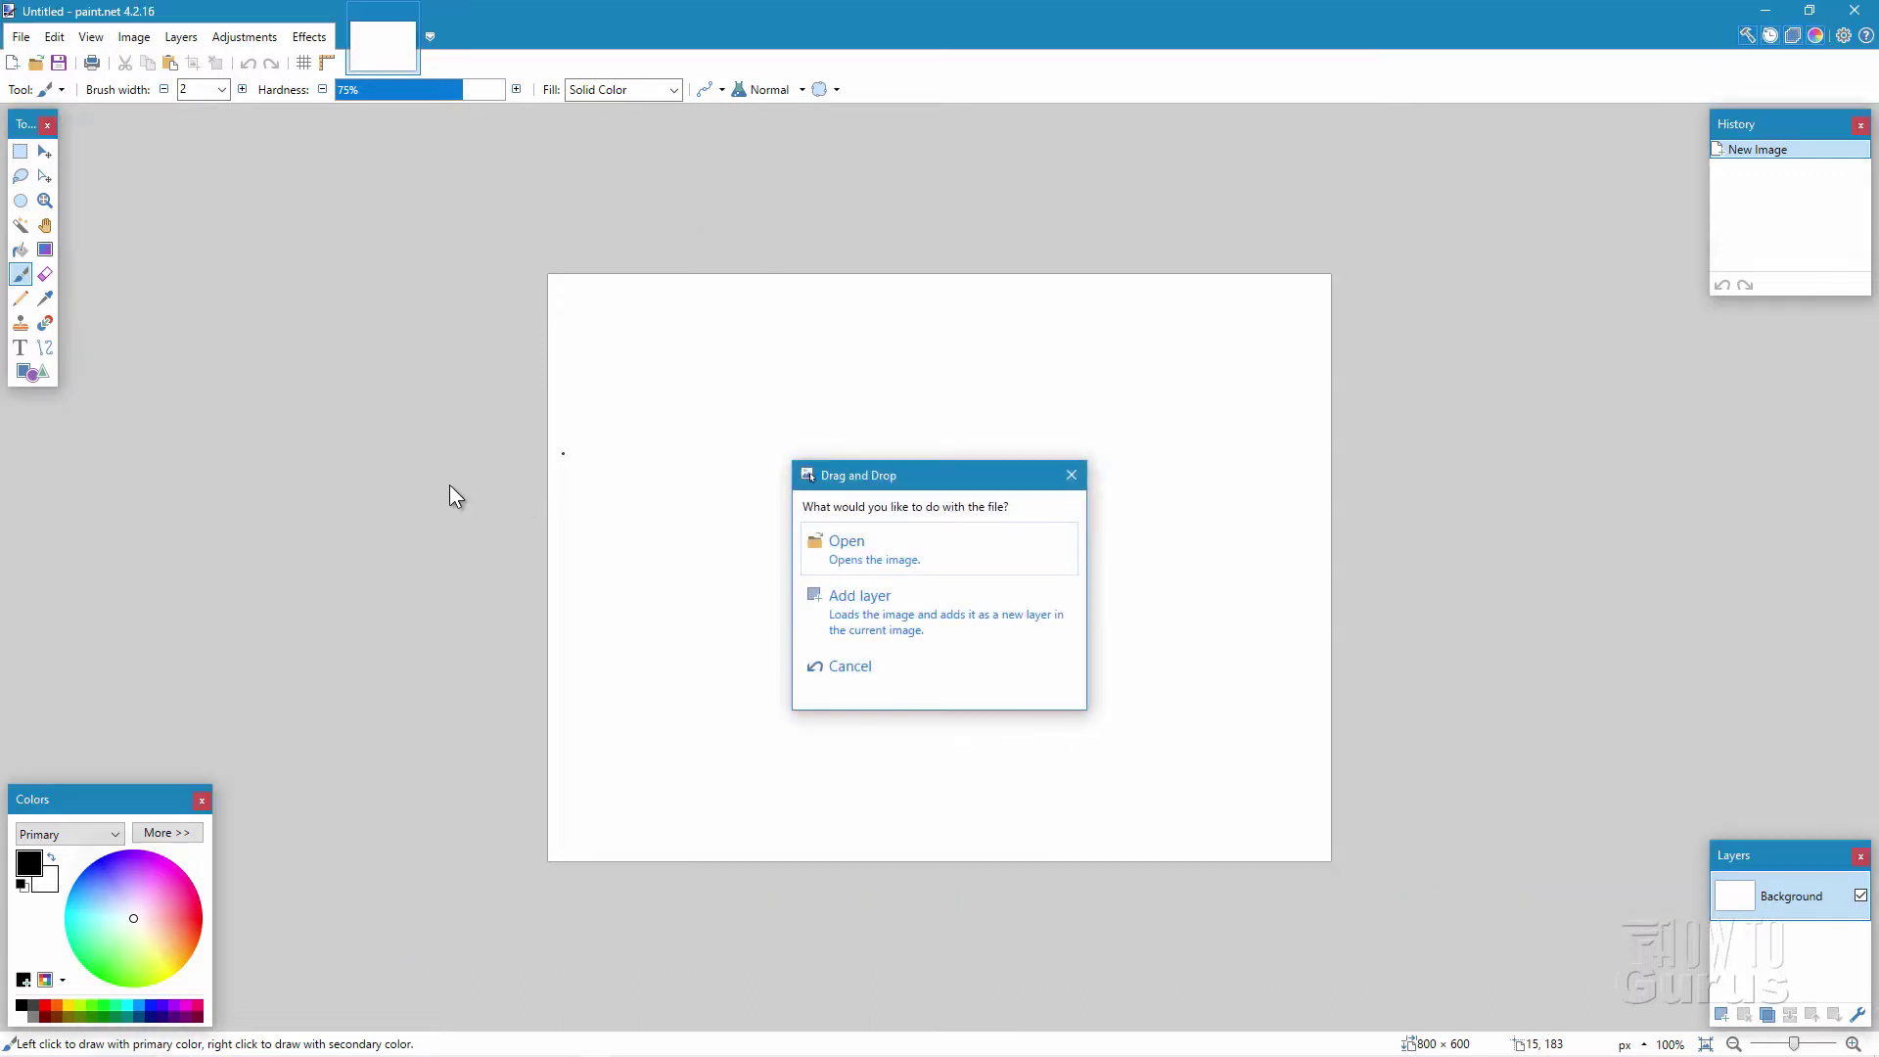
{"action": "left_click", "coordinate": [865, 543]}
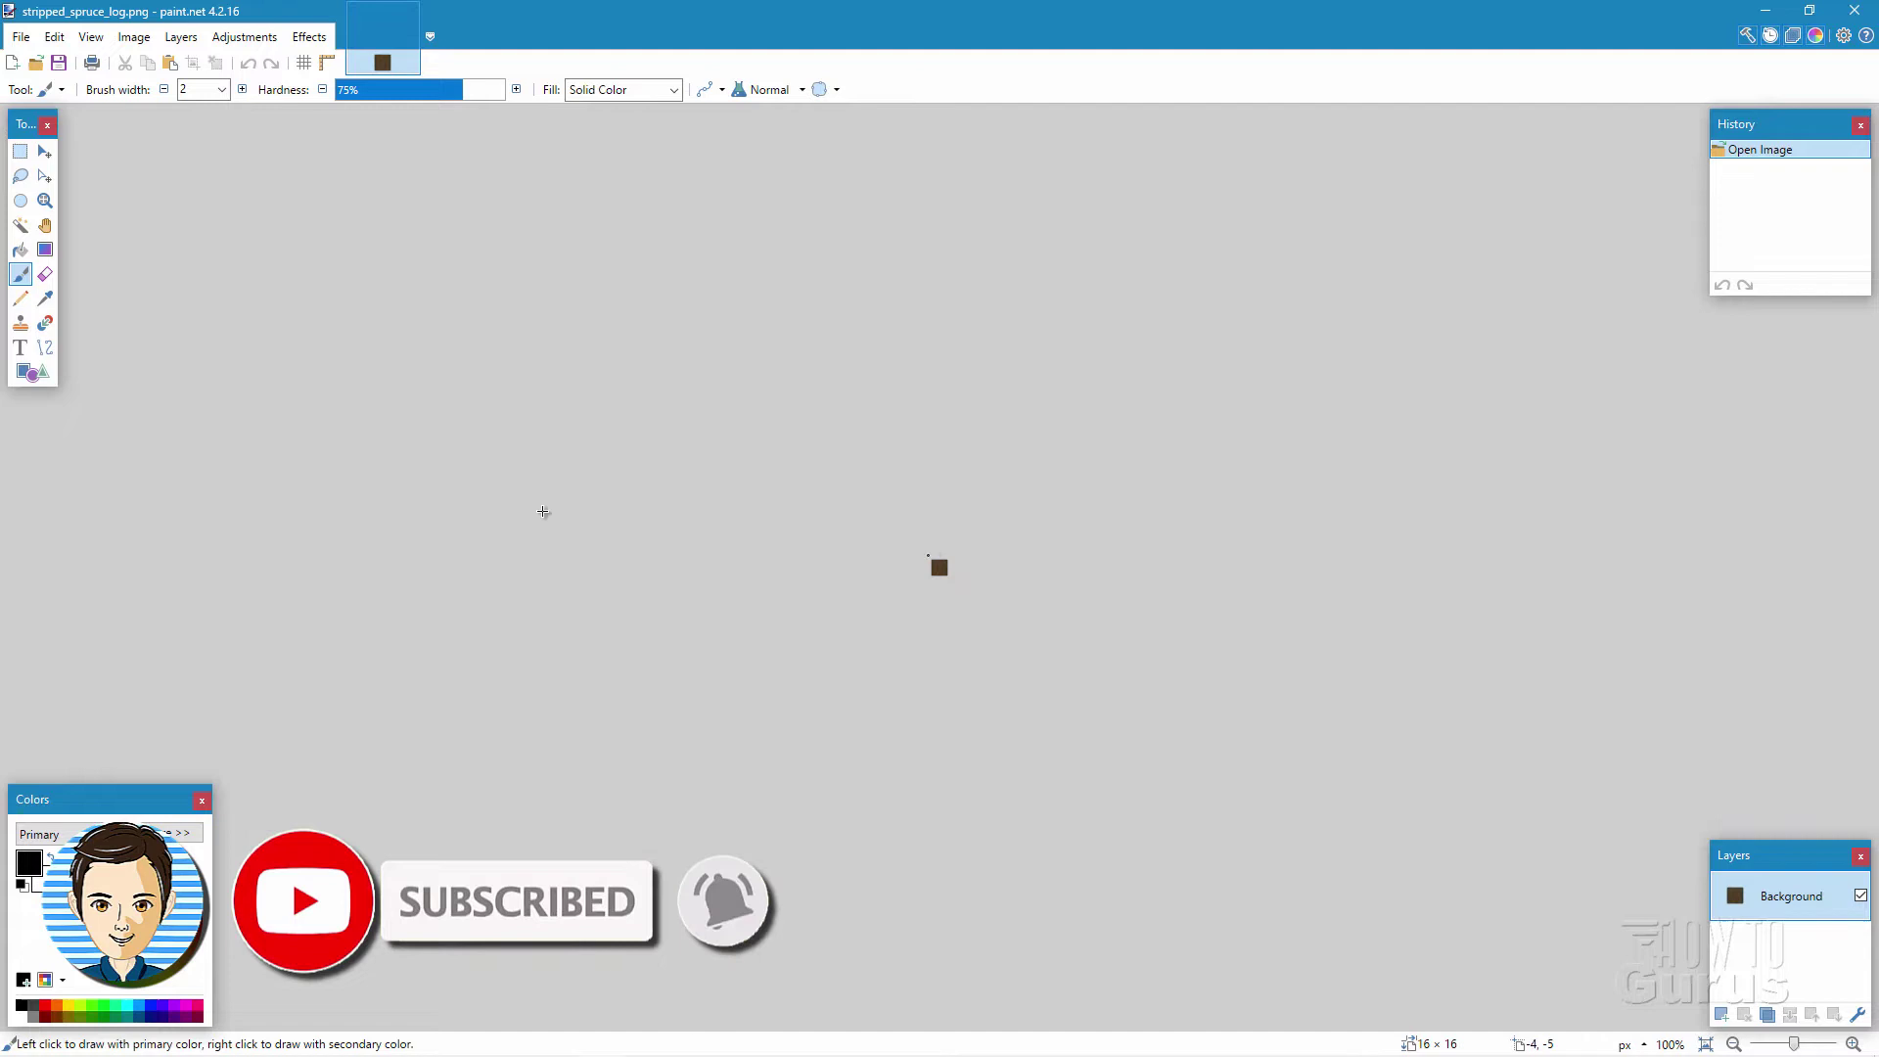
Step: Zoom in on the 16×16 spruce log texture to 2800%
{"action": "left_click", "coordinate": [45, 201]}
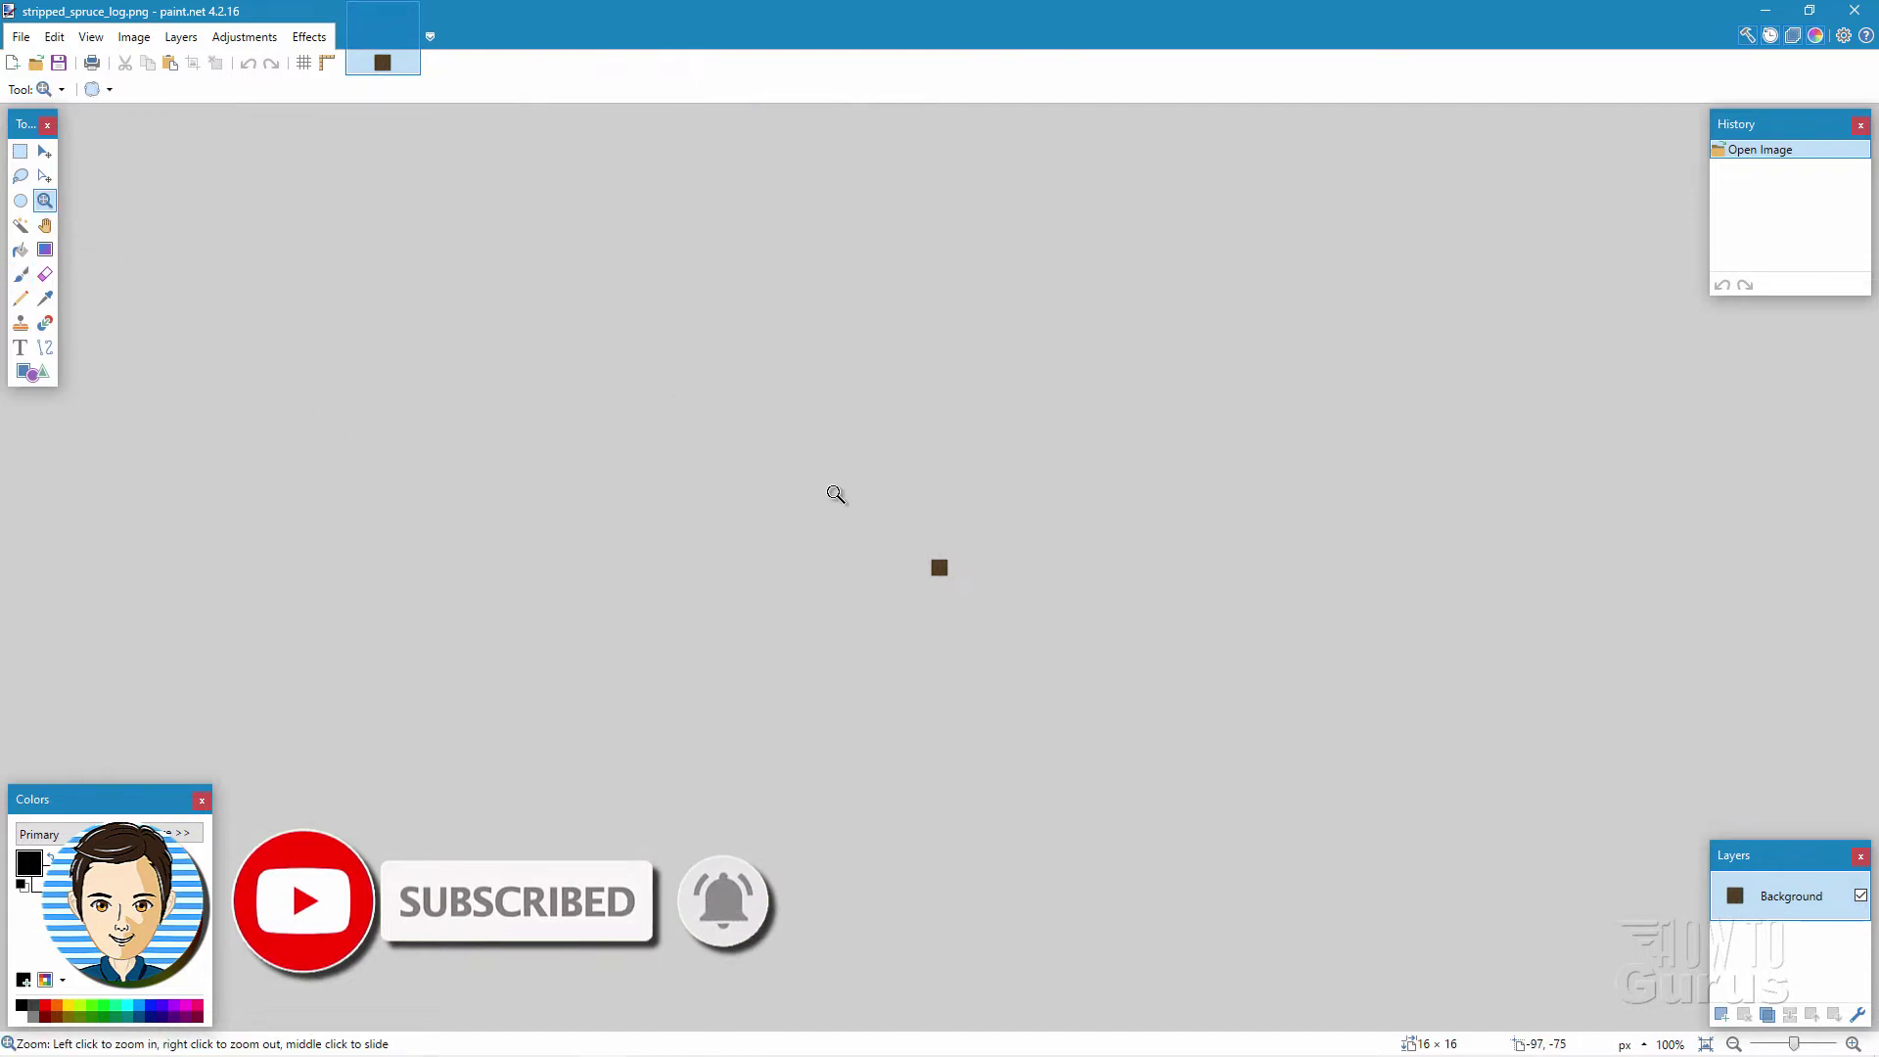
{"action": "left_click", "coordinate": [936, 567]}
{"action": "left_click", "coordinate": [934, 564]}
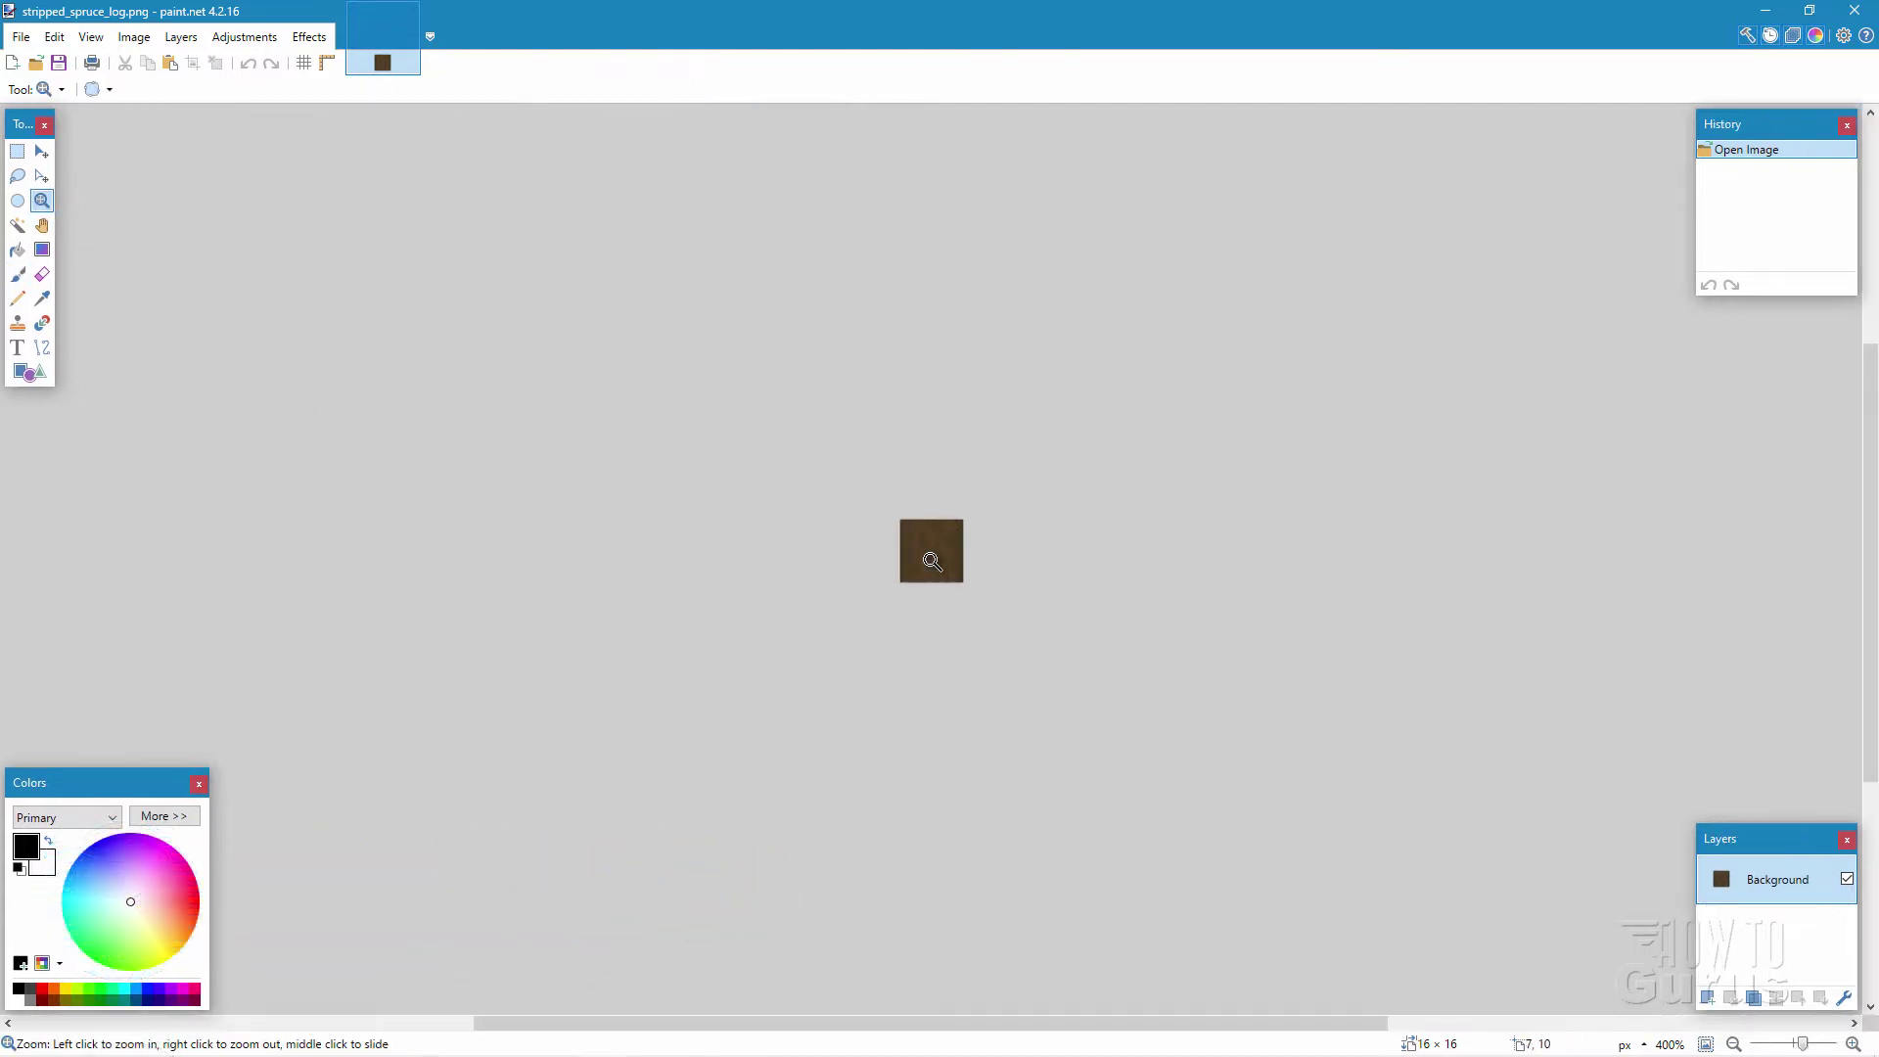
{"action": "left_click", "coordinate": [932, 561]}
{"action": "left_click", "coordinate": [932, 560]}
{"action": "left_click", "coordinate": [932, 561]}
{"action": "left_click", "coordinate": [932, 561]}
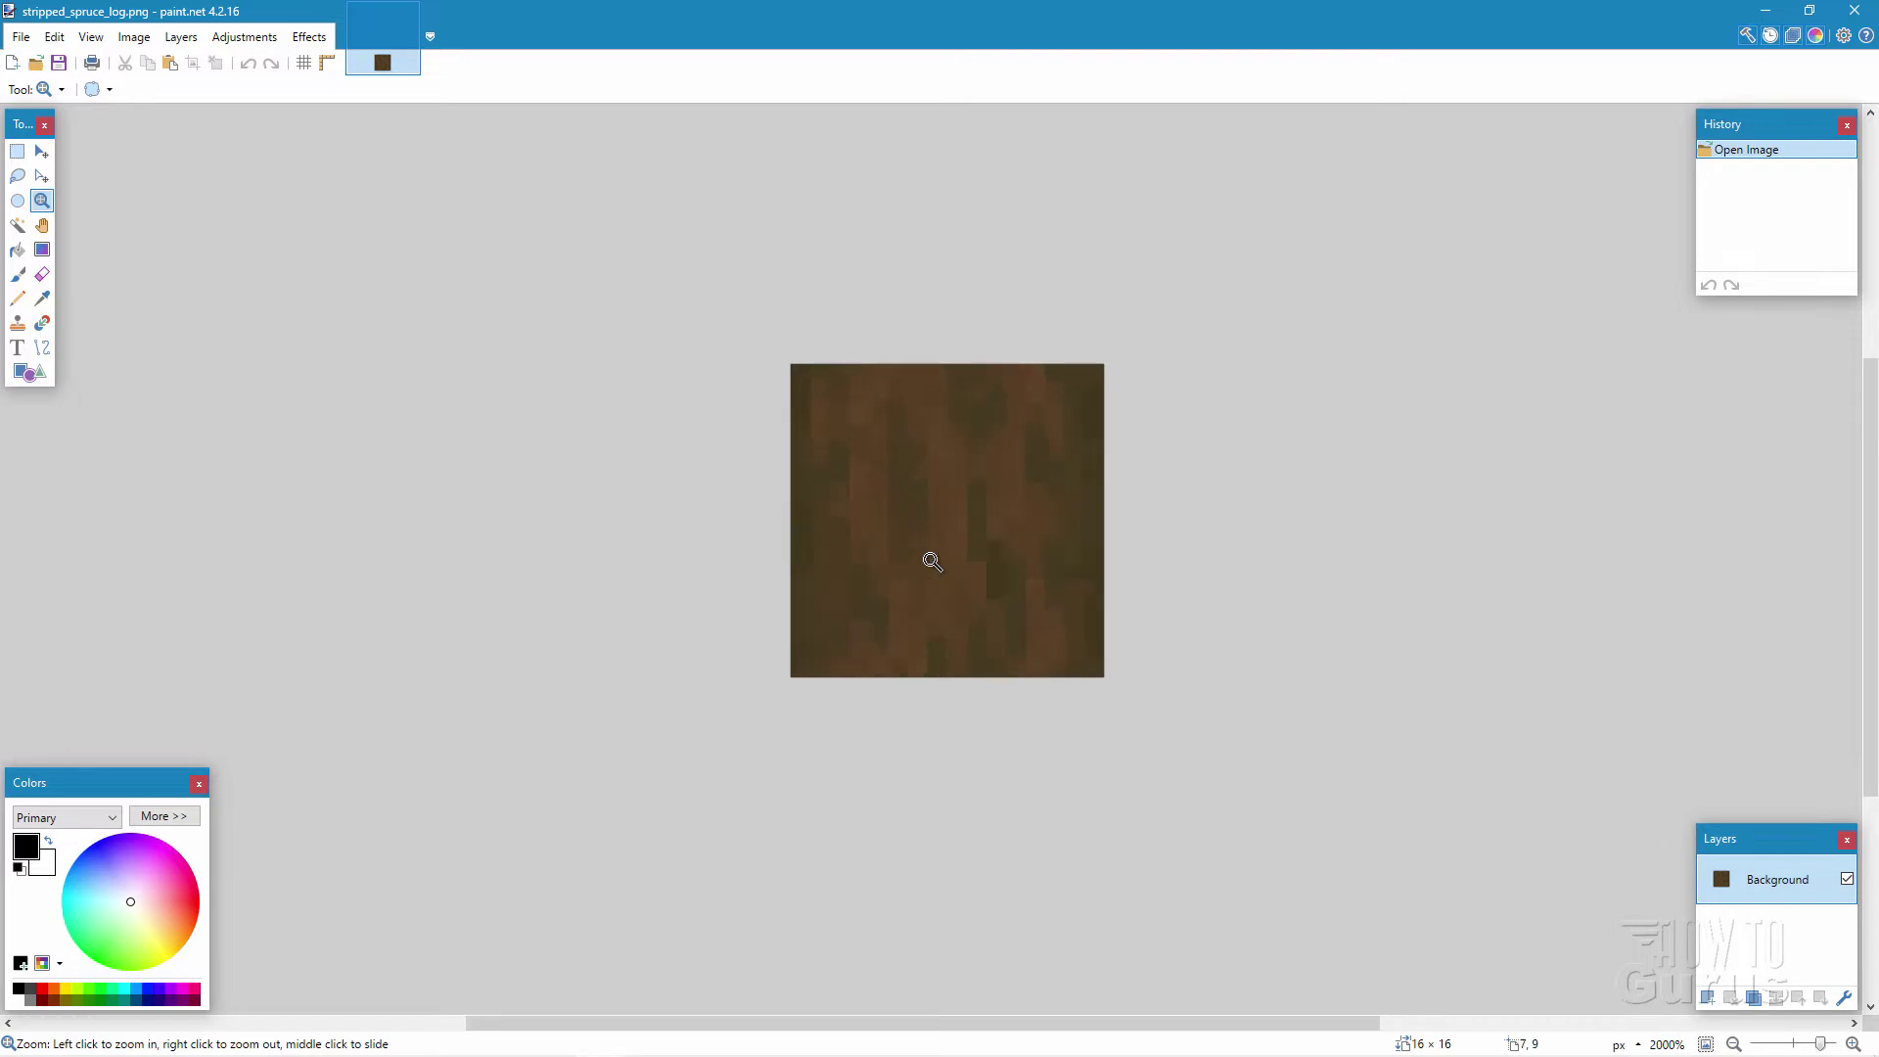
{"action": "left_click", "coordinate": [931, 561]}
{"action": "left_click", "coordinate": [932, 560]}
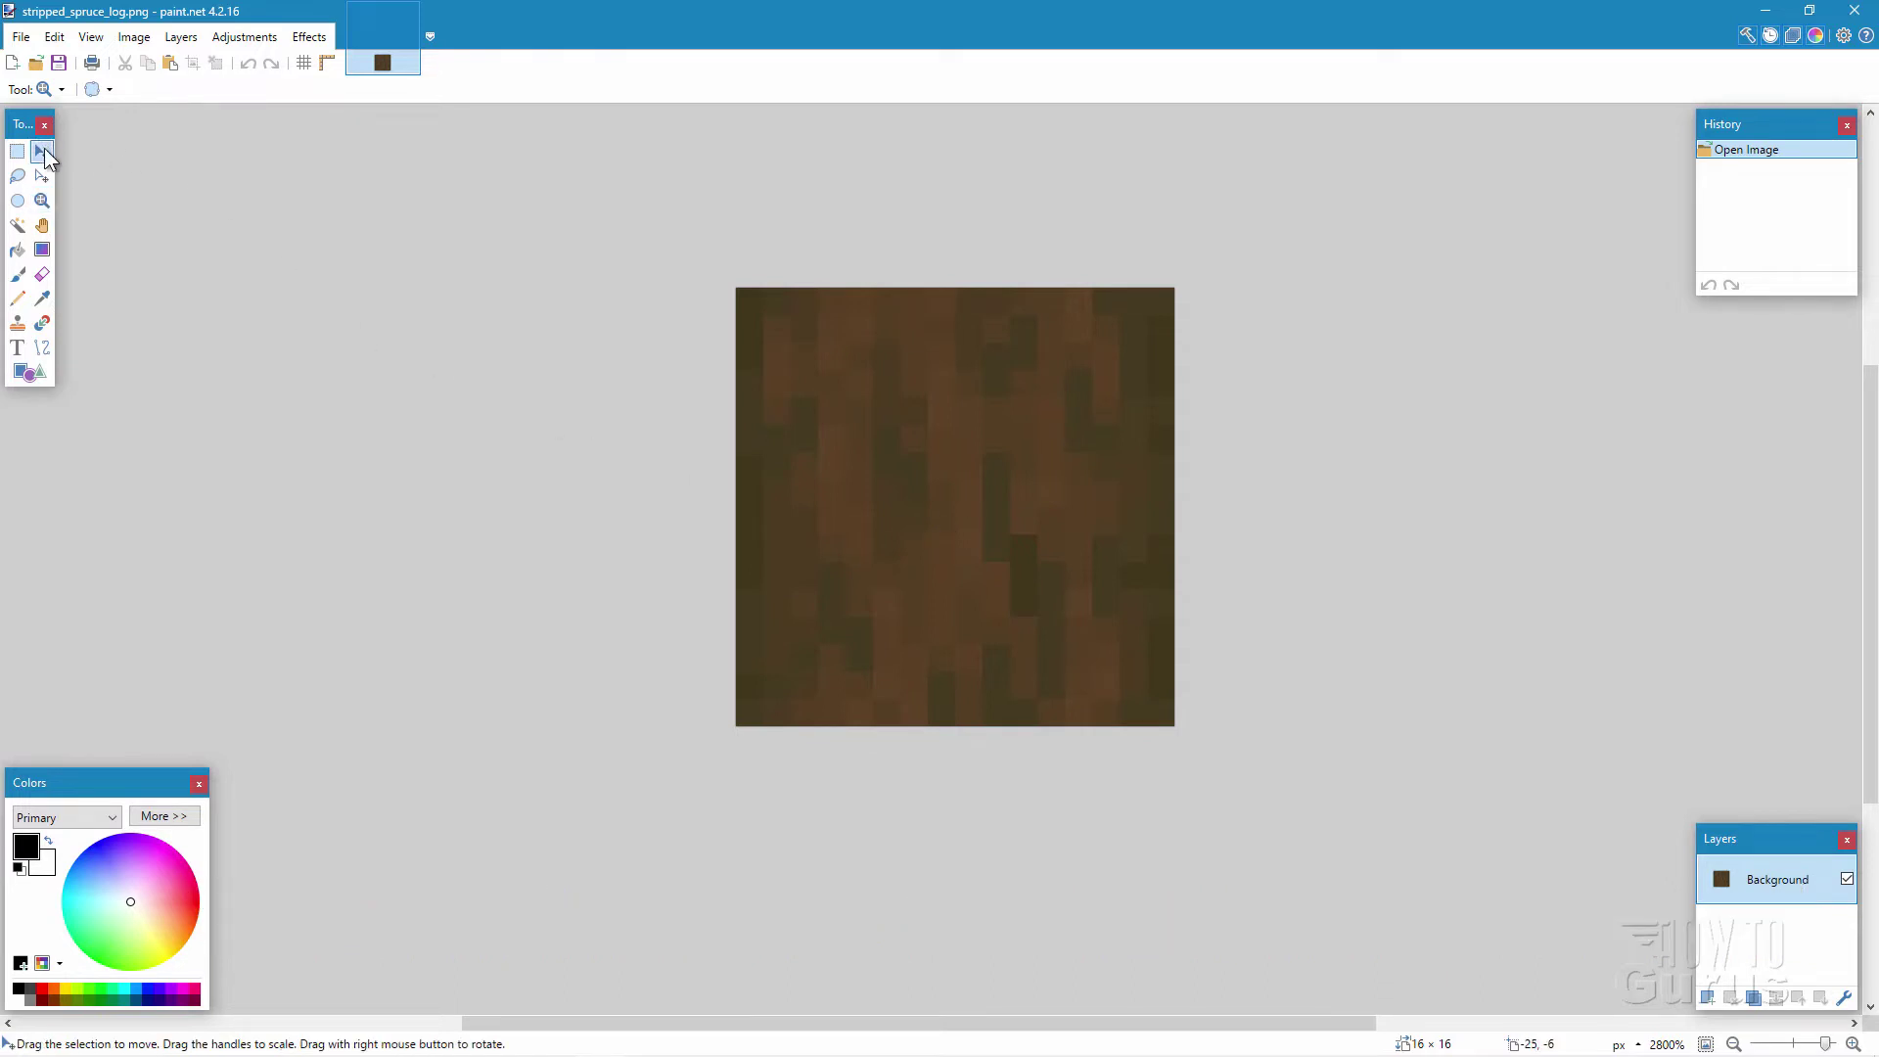
Step: Resize the image to 32×32 pixels using Nearest Neighbor resampling
{"action": "left_click", "coordinate": [137, 39]}
{"action": "left_click", "coordinate": [163, 87]}
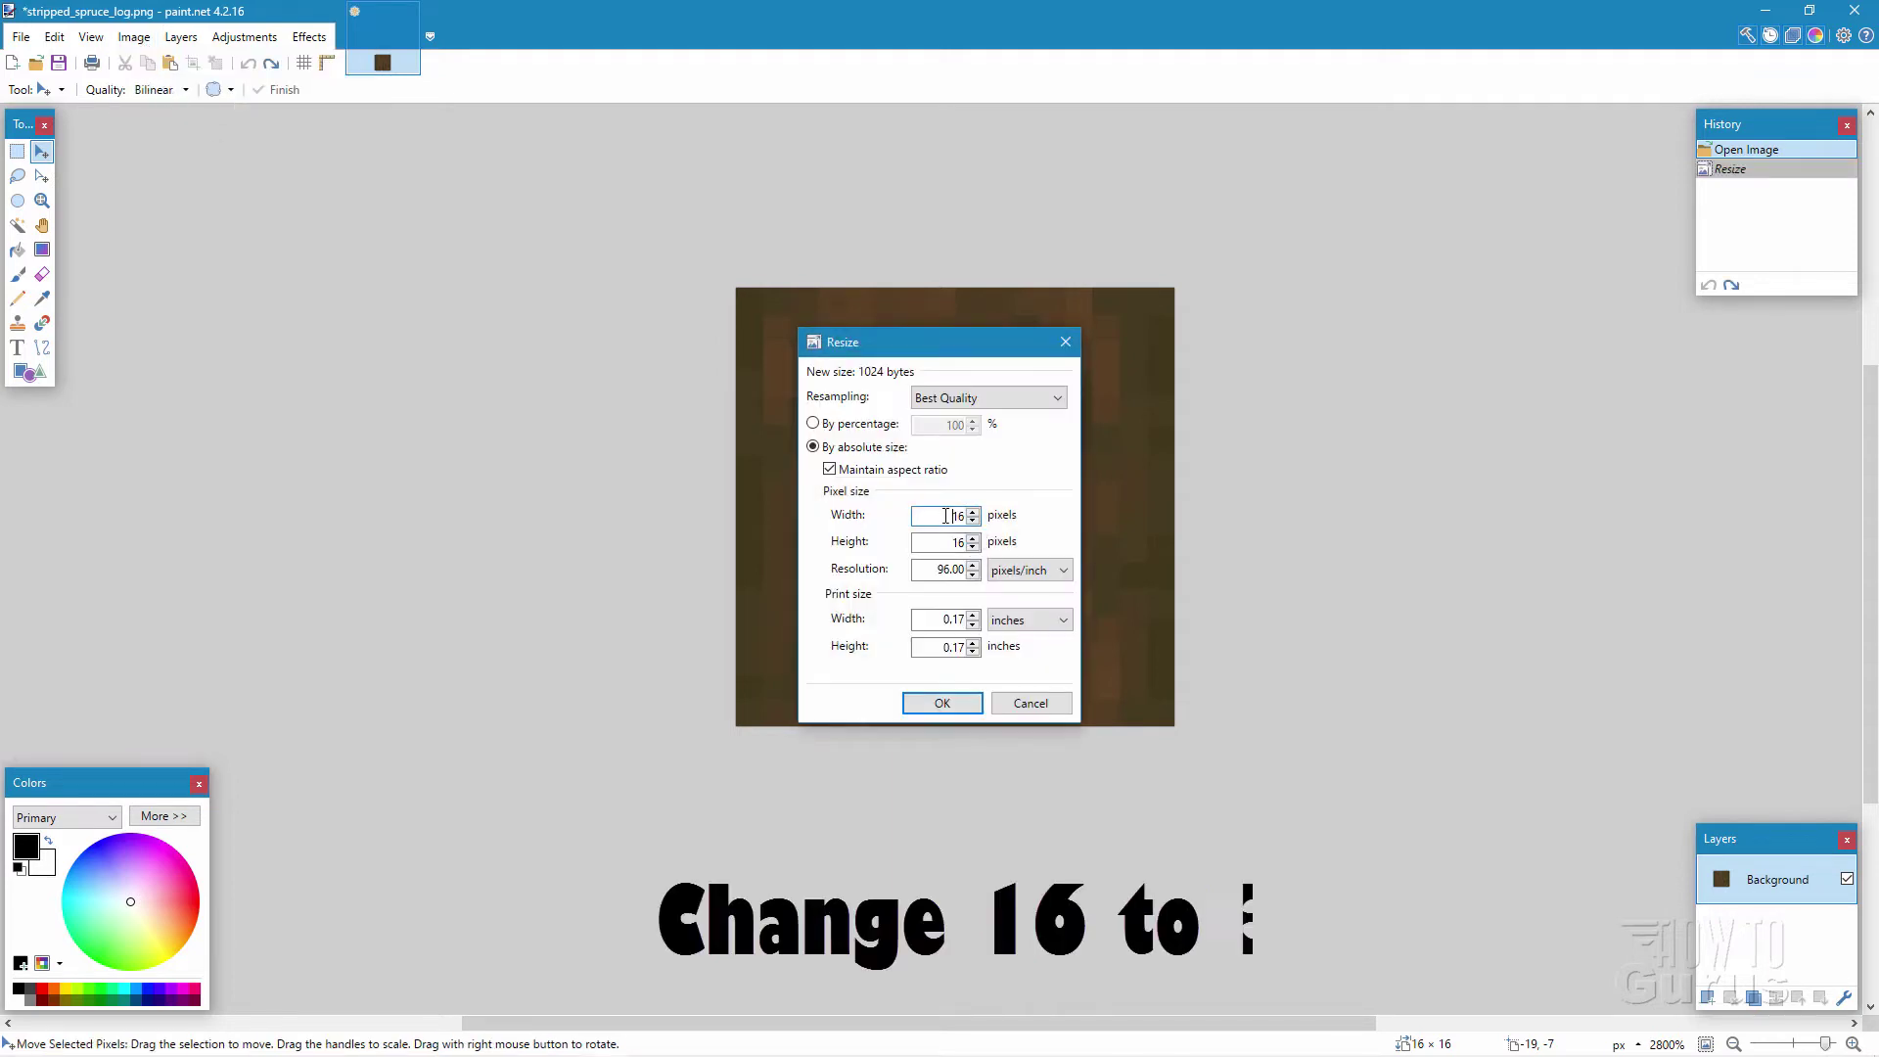
{"action": "type", "text": "32"}
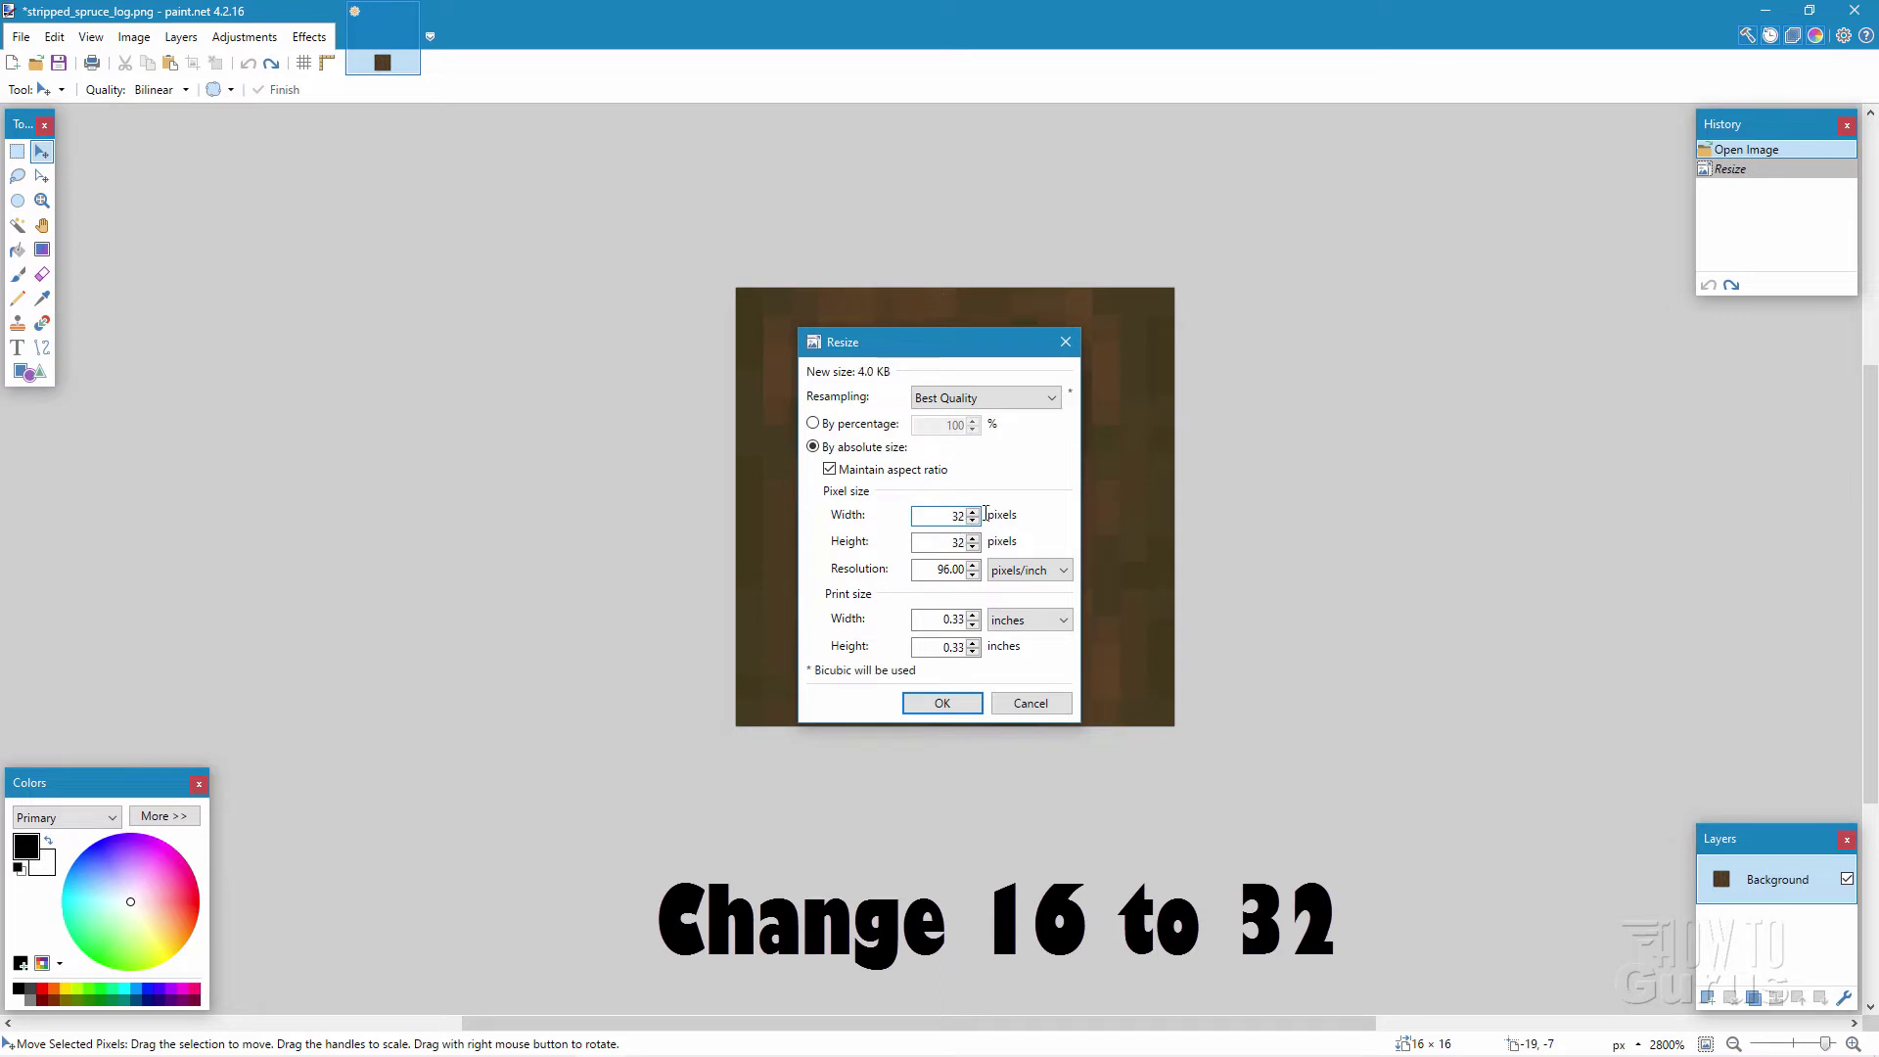
{"action": "left_click", "coordinate": [1027, 397]}
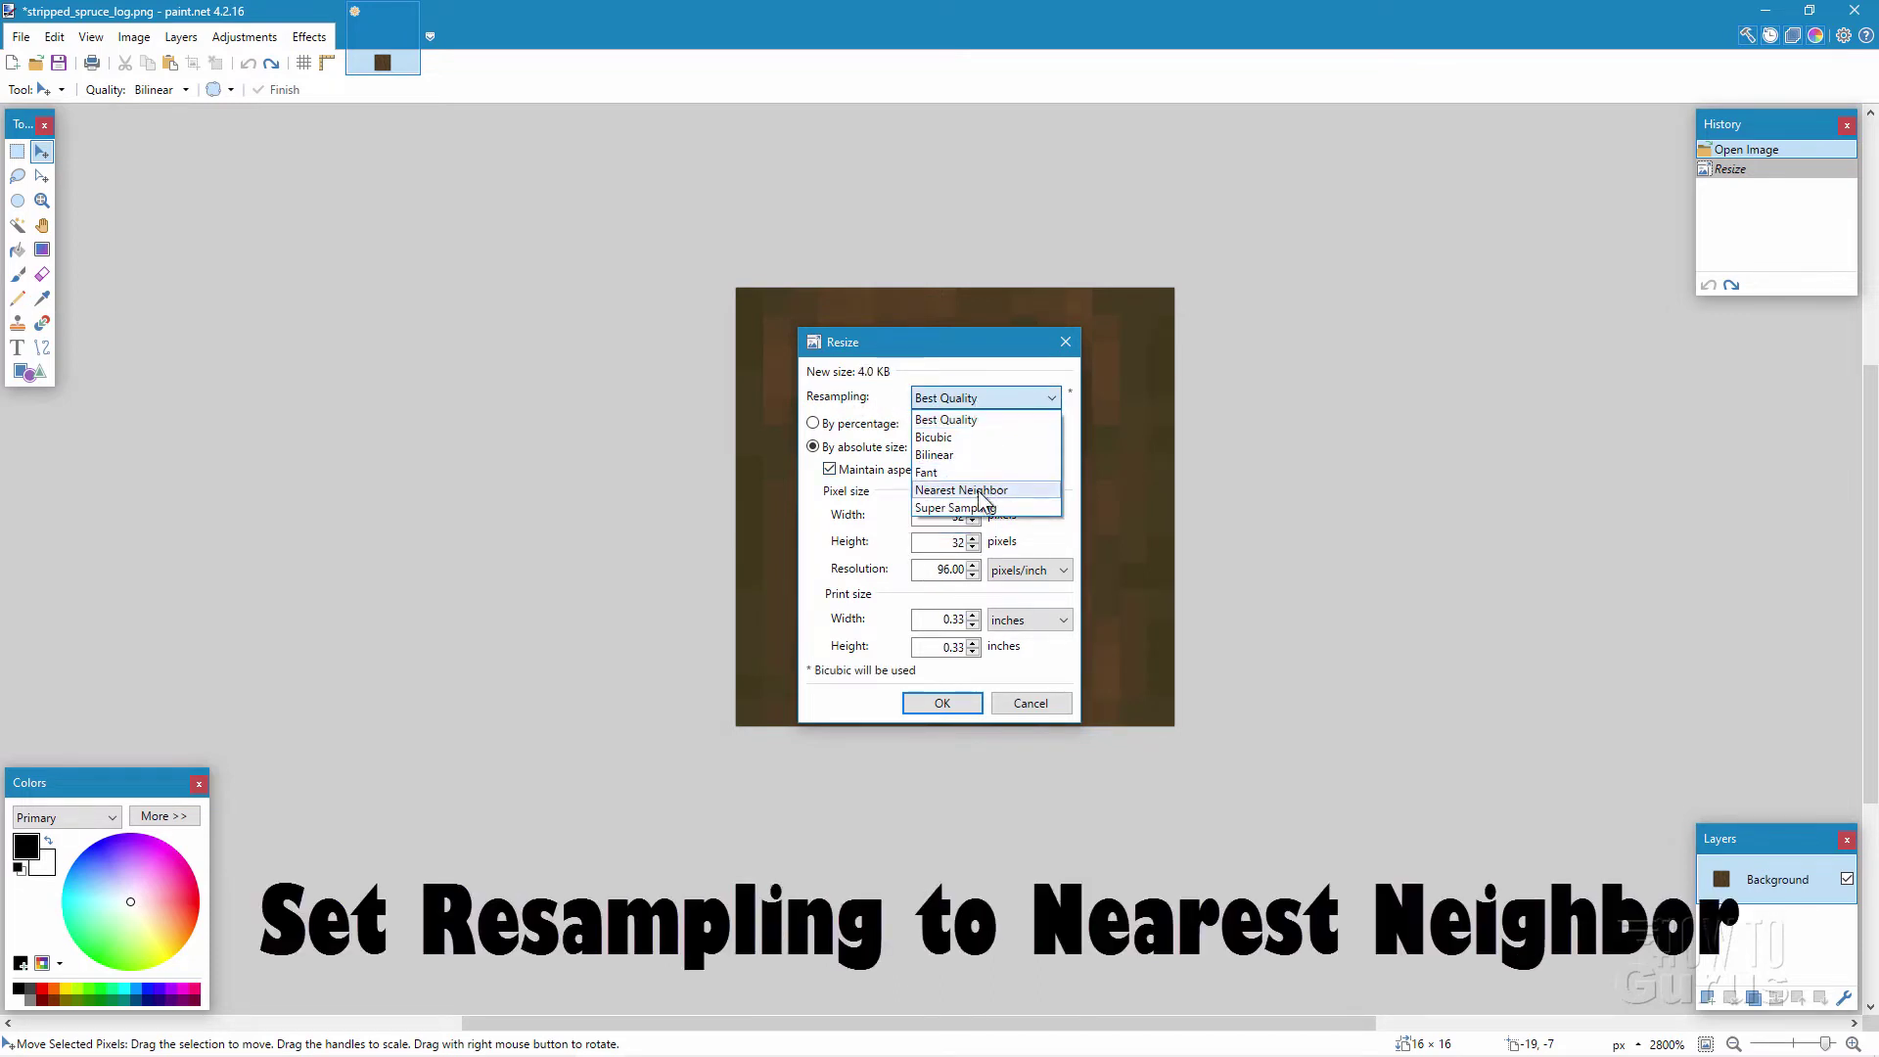
{"action": "left_click", "coordinate": [1000, 491]}
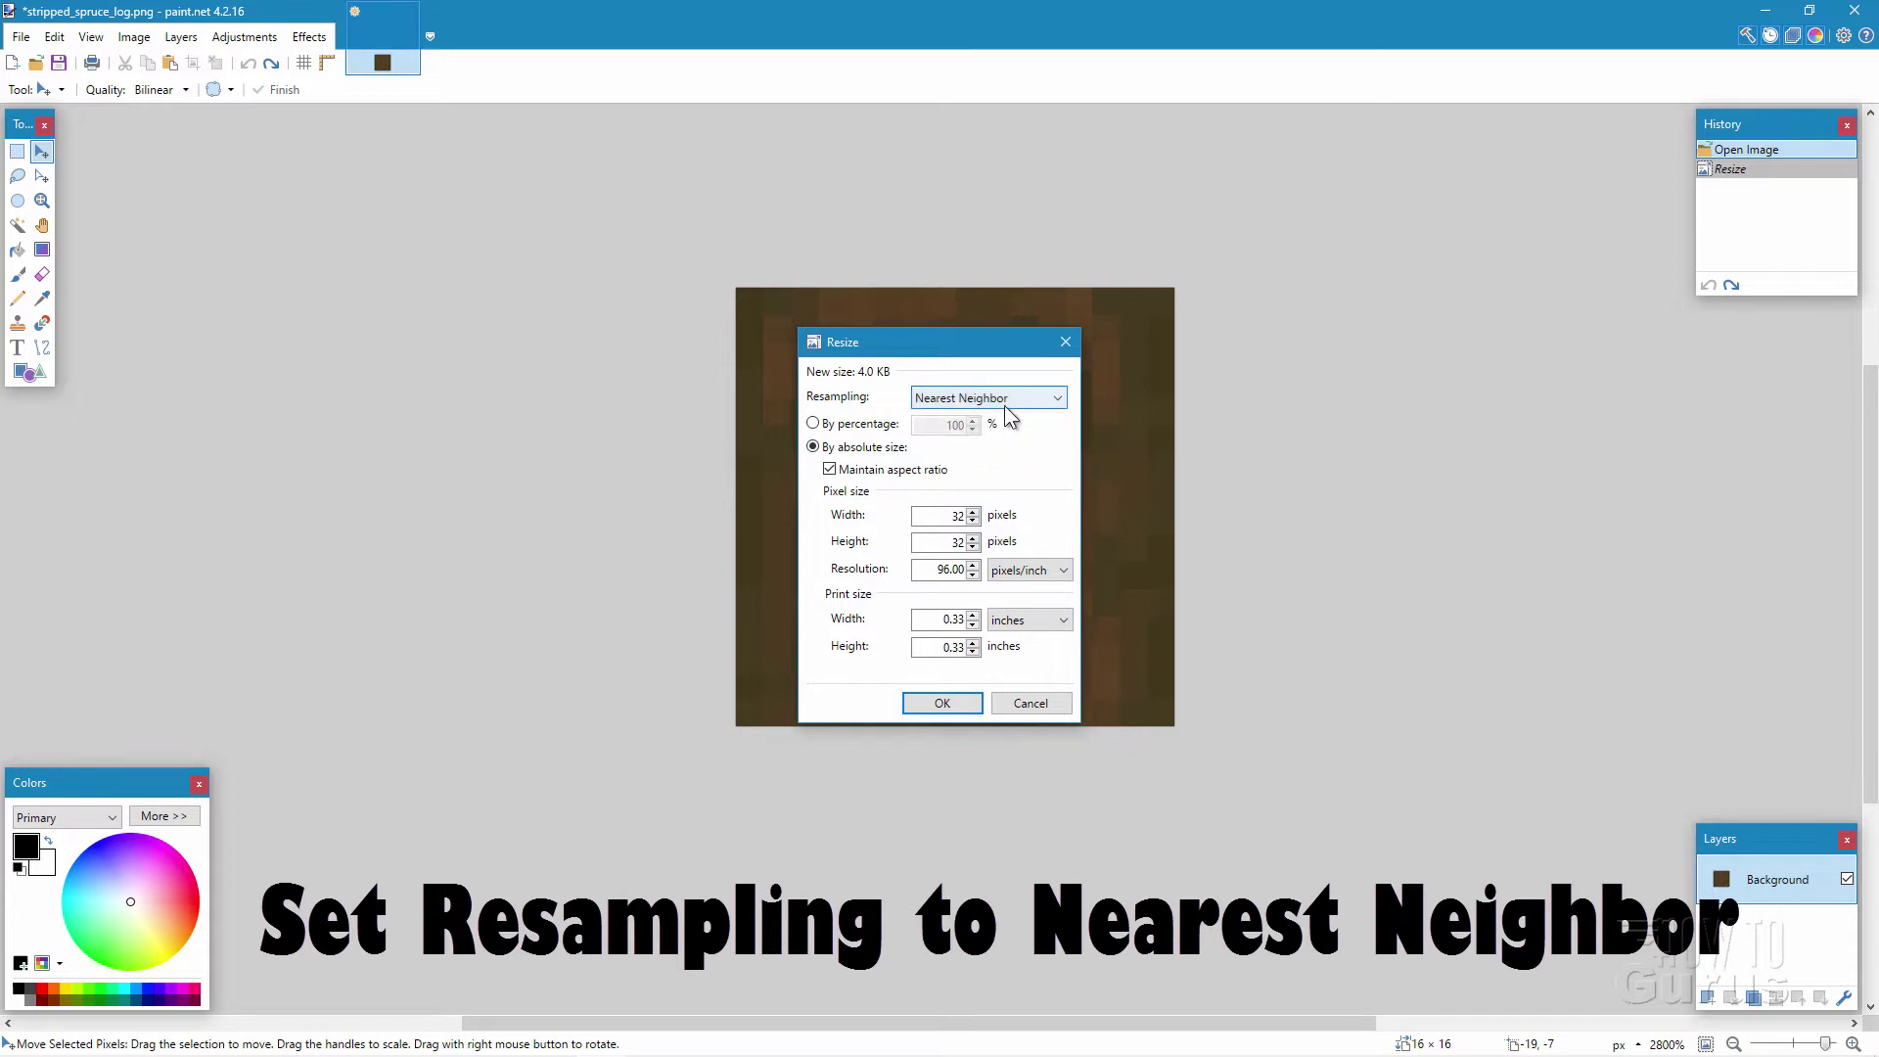
{"action": "left_click", "coordinate": [954, 704]}
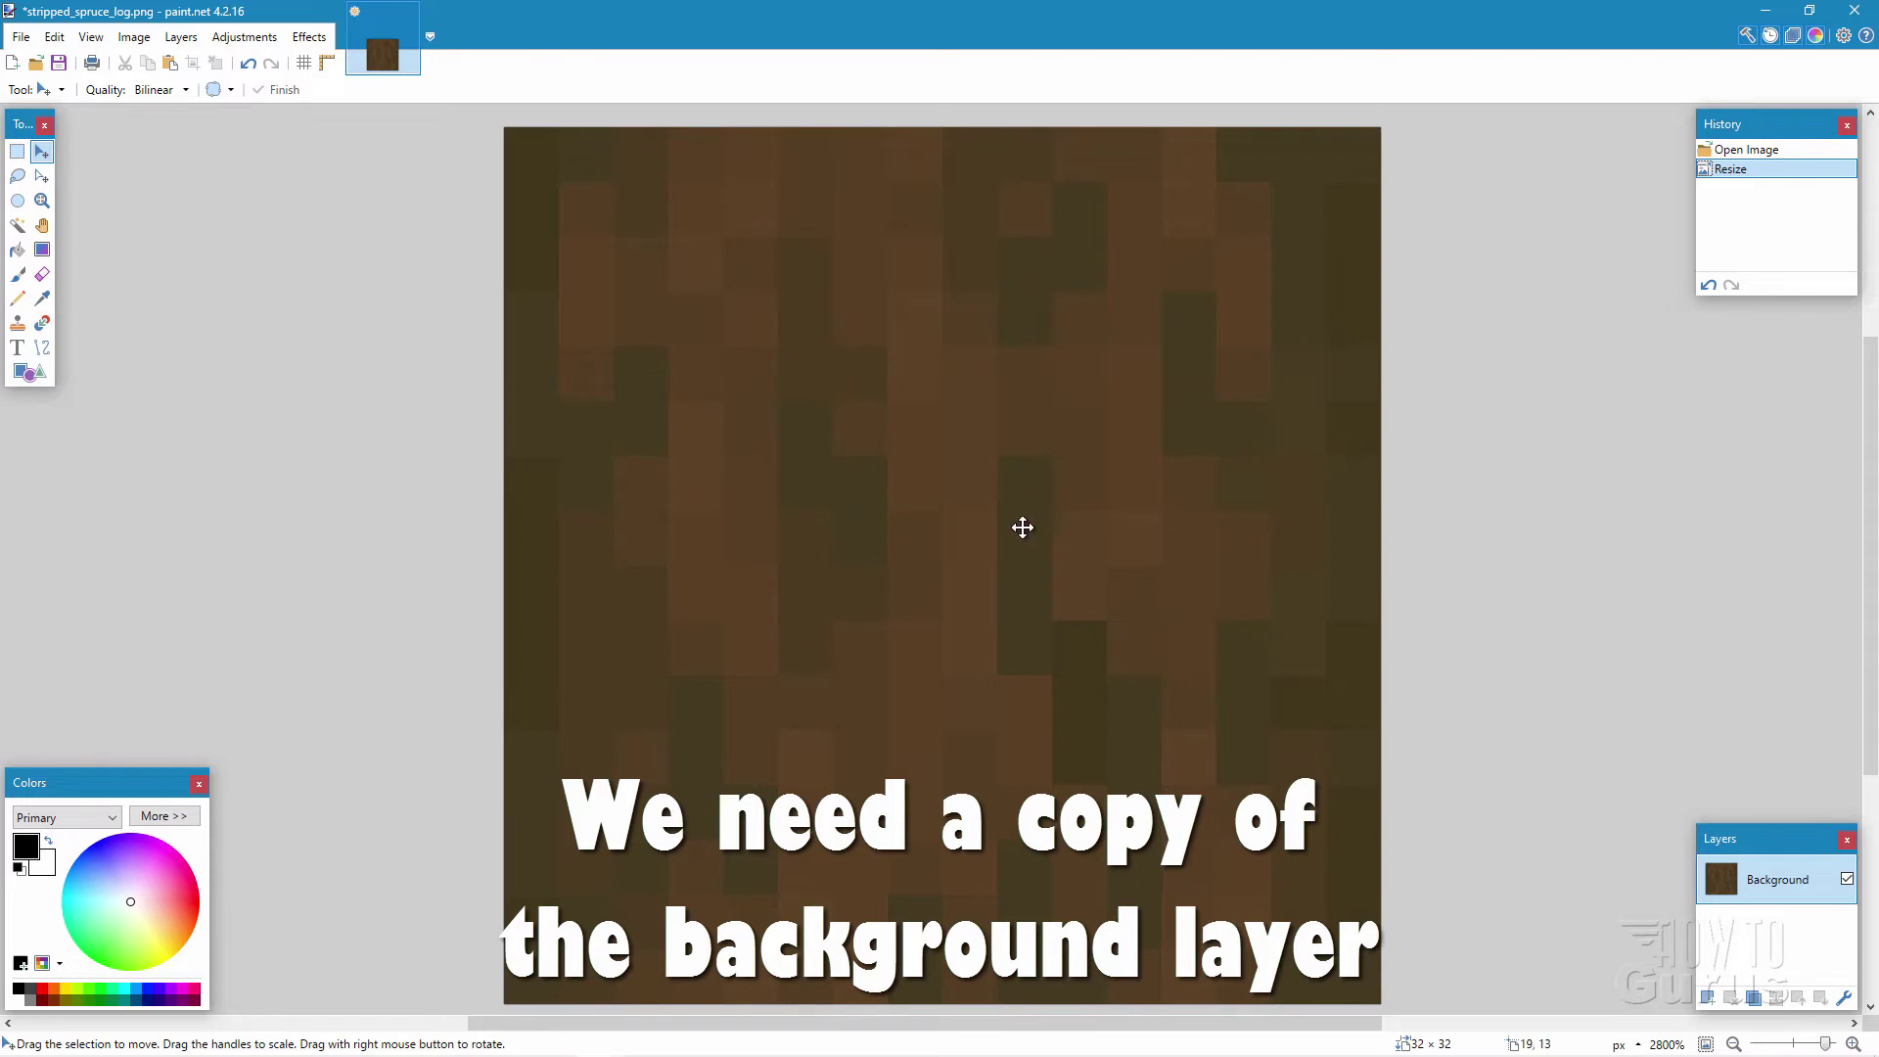
Step: Dock the Layers panel under History, duplicate the Background layer, and hide the original
{"action": "left_click_drag", "start_coordinate": [1774, 844], "coordinate": [1774, 326]}
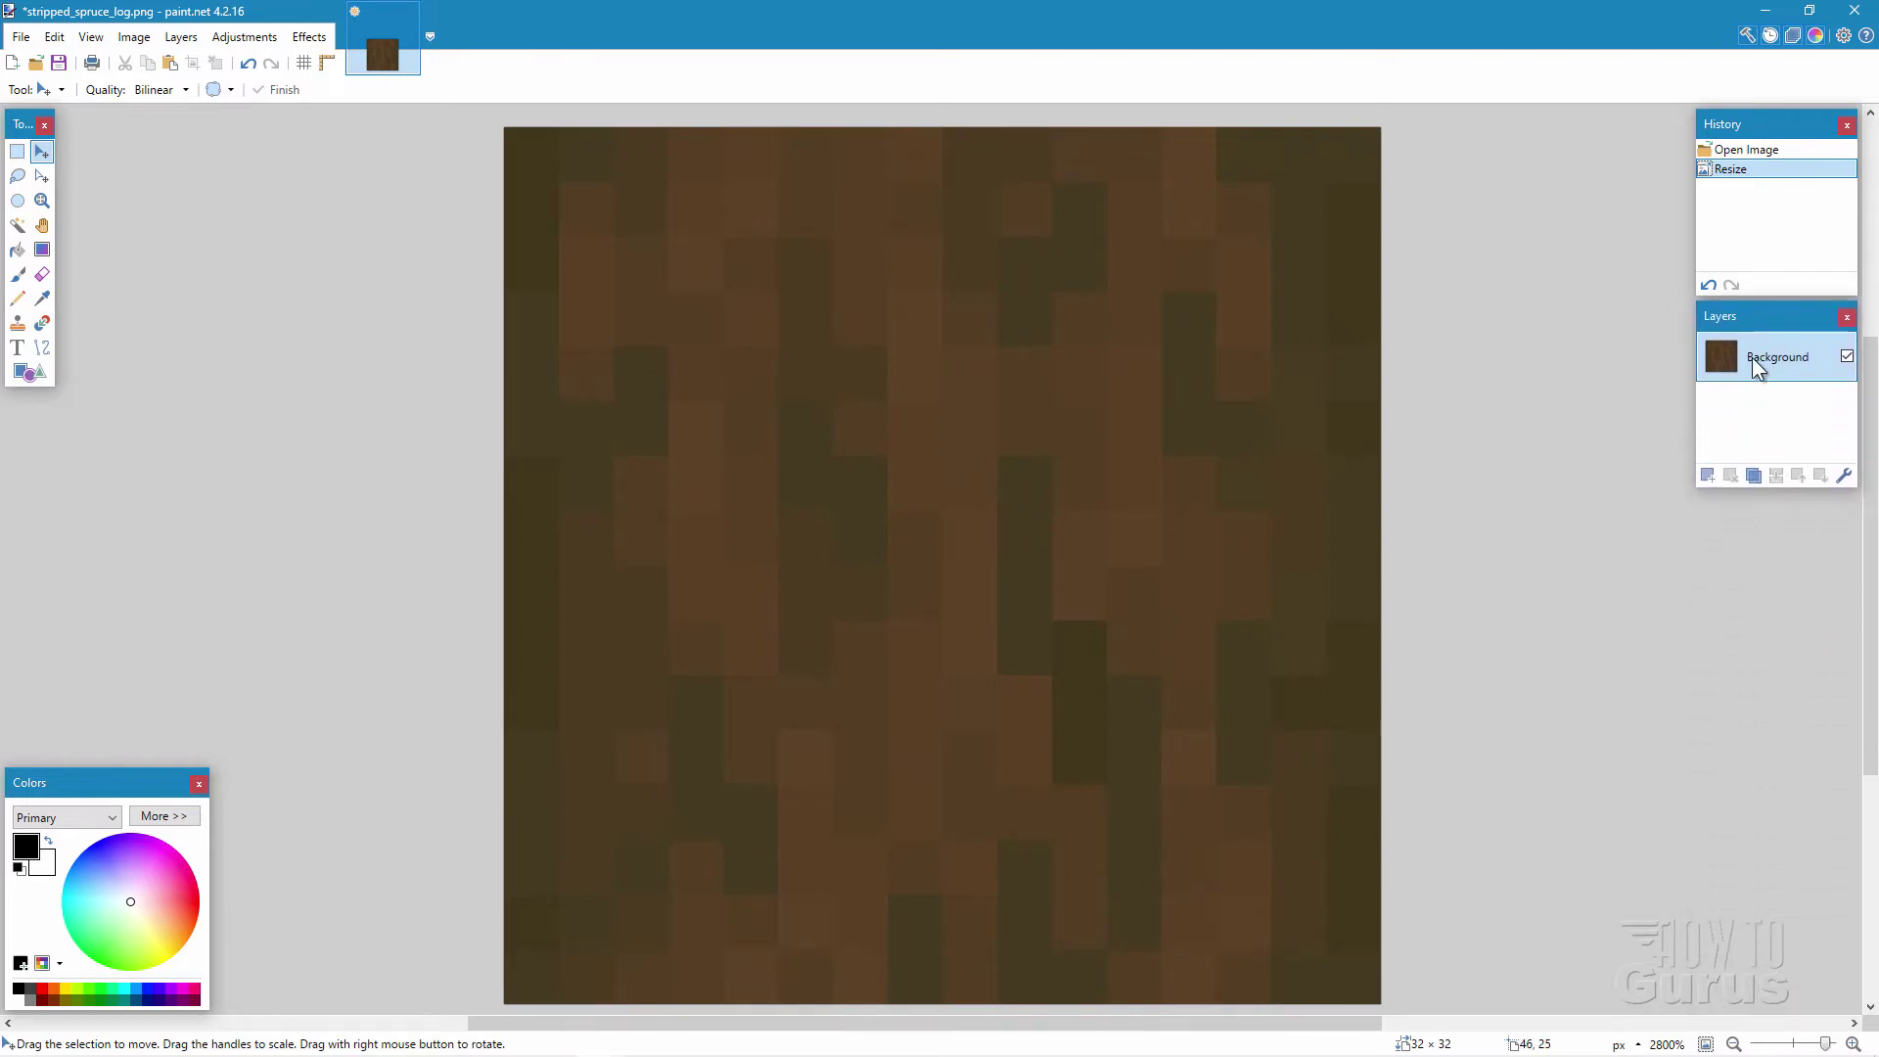
{"action": "left_click", "coordinate": [178, 39]}
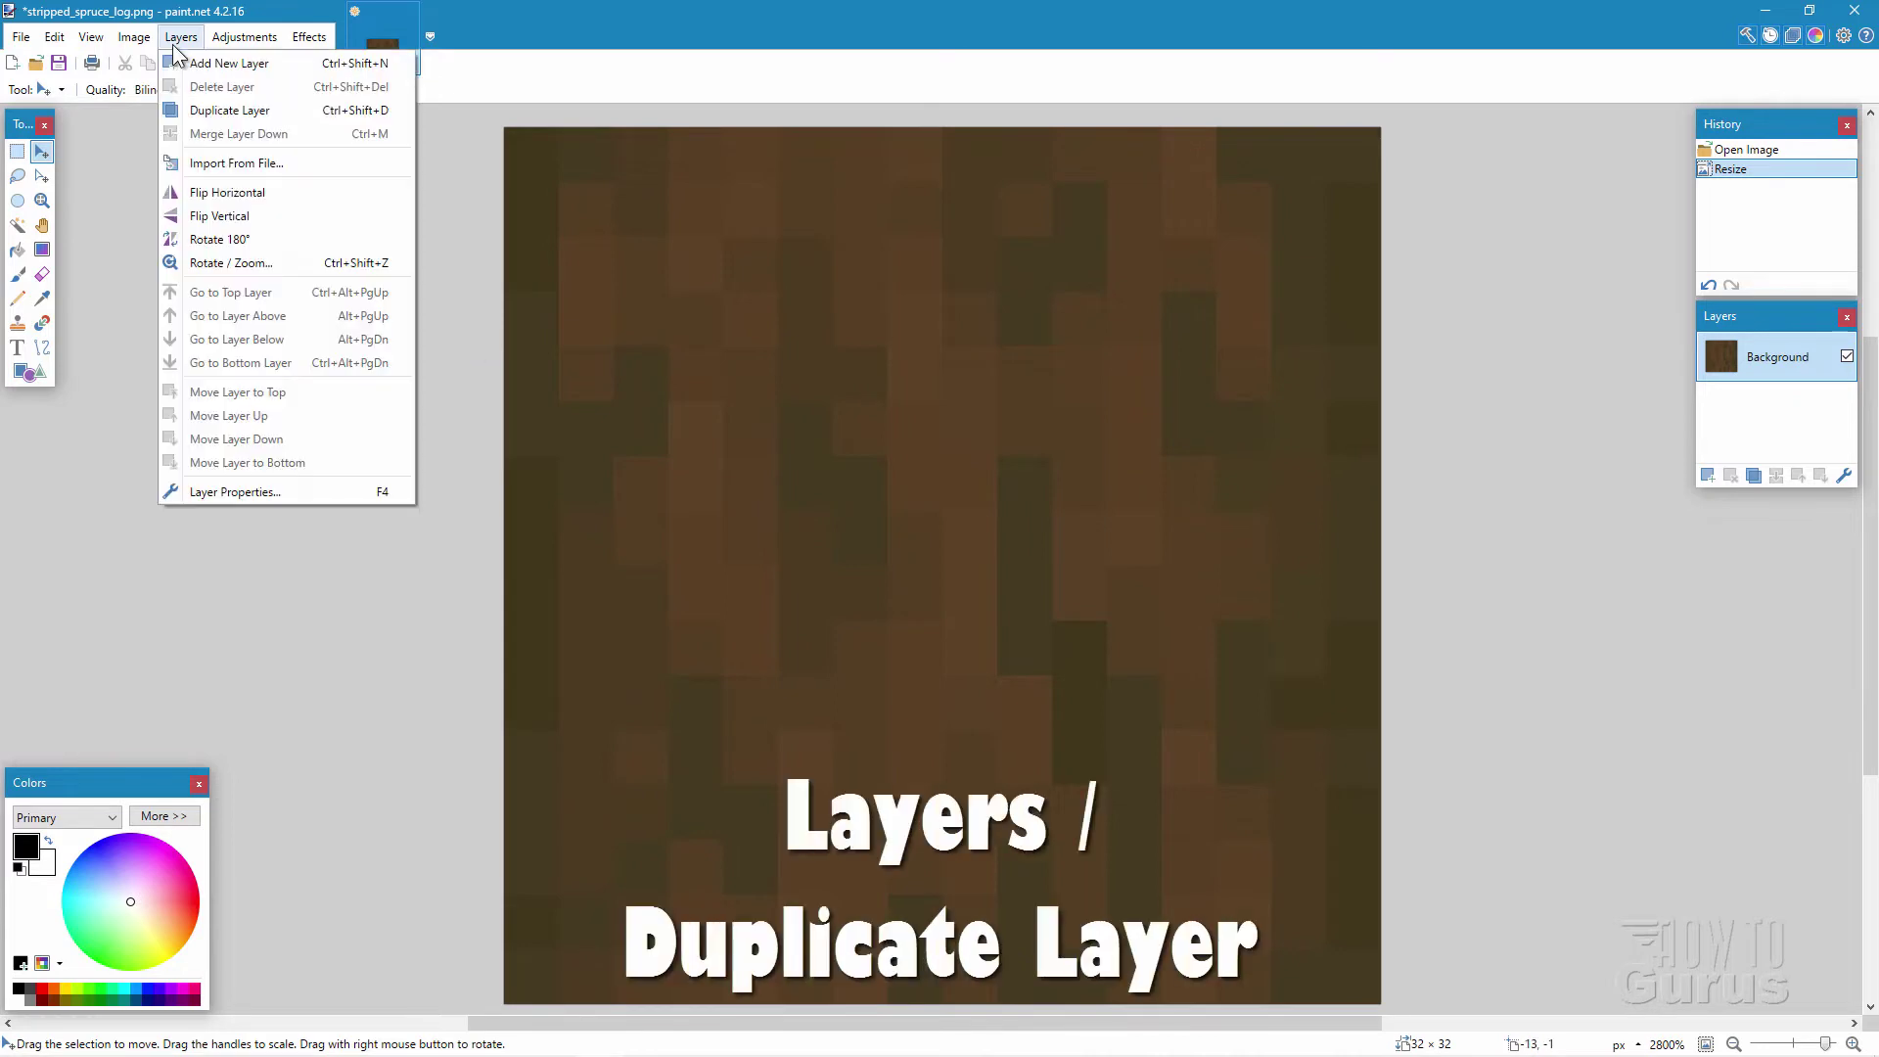
{"action": "left_click", "coordinate": [201, 109]}
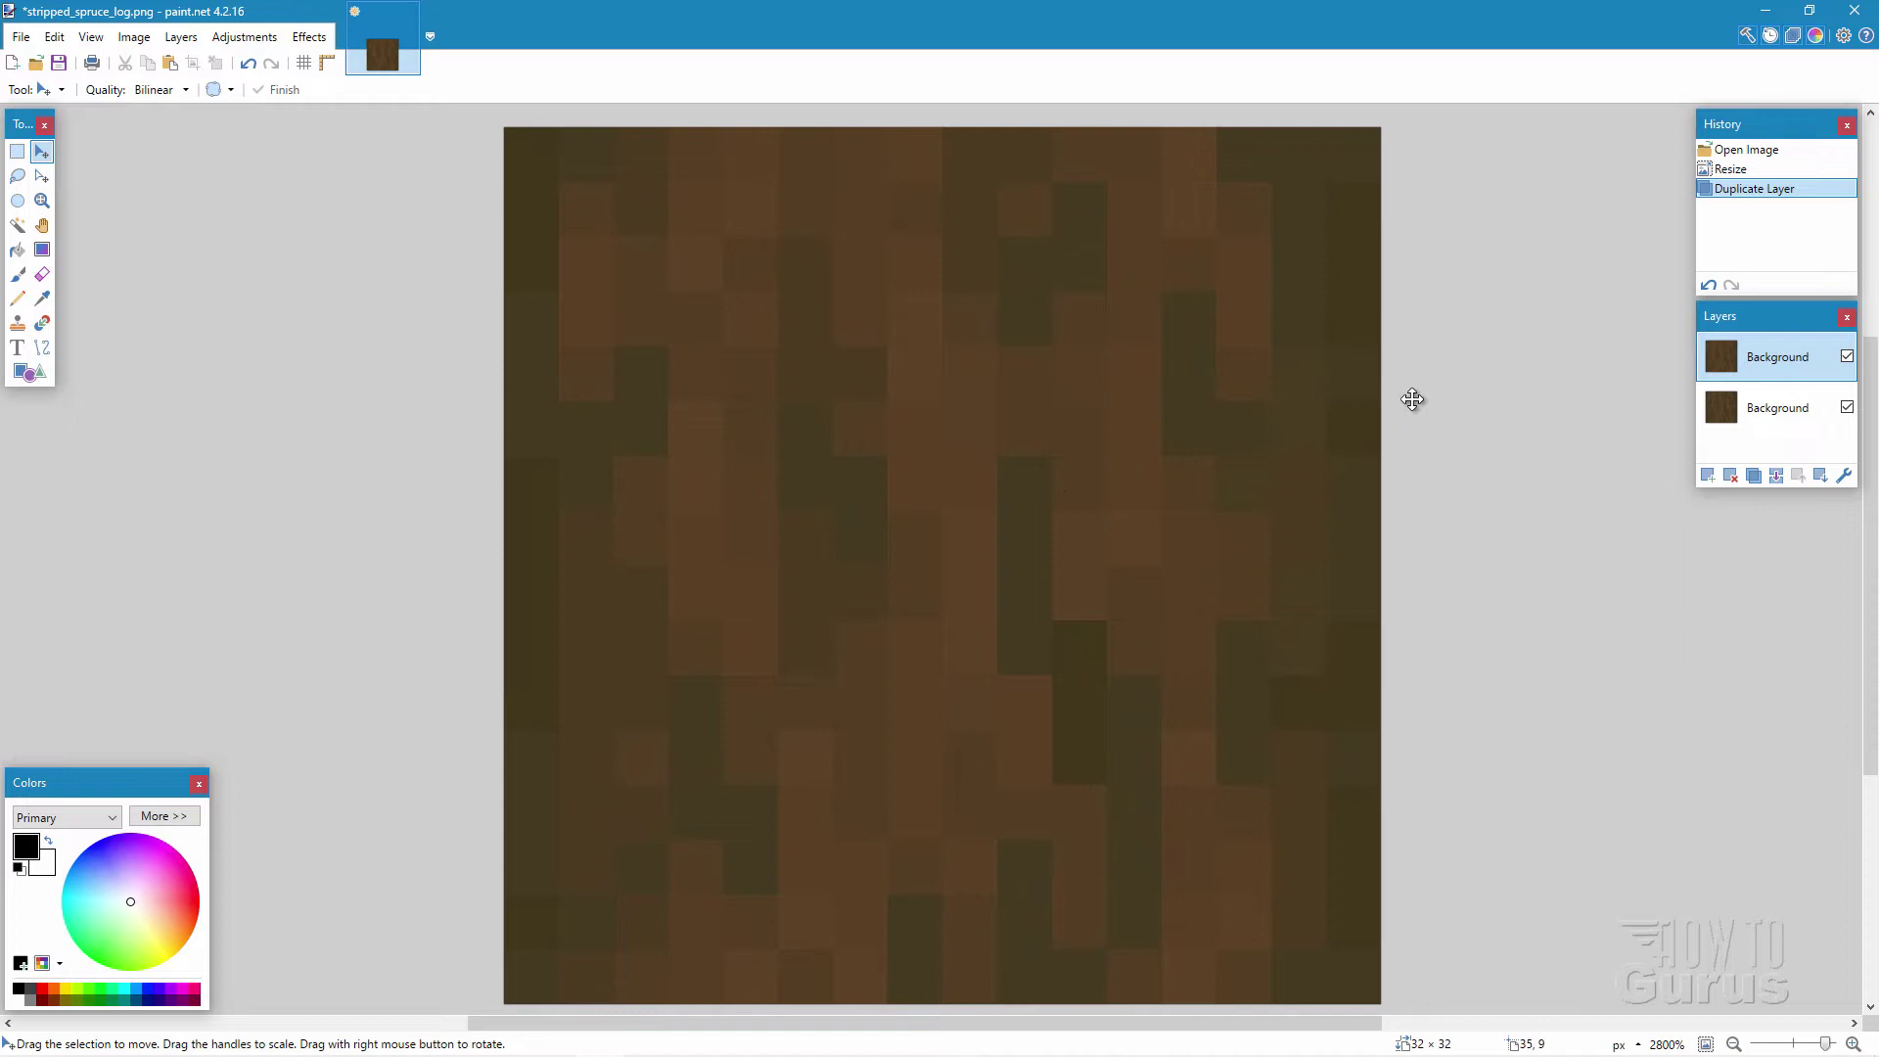
{"action": "left_click", "coordinate": [1847, 407]}
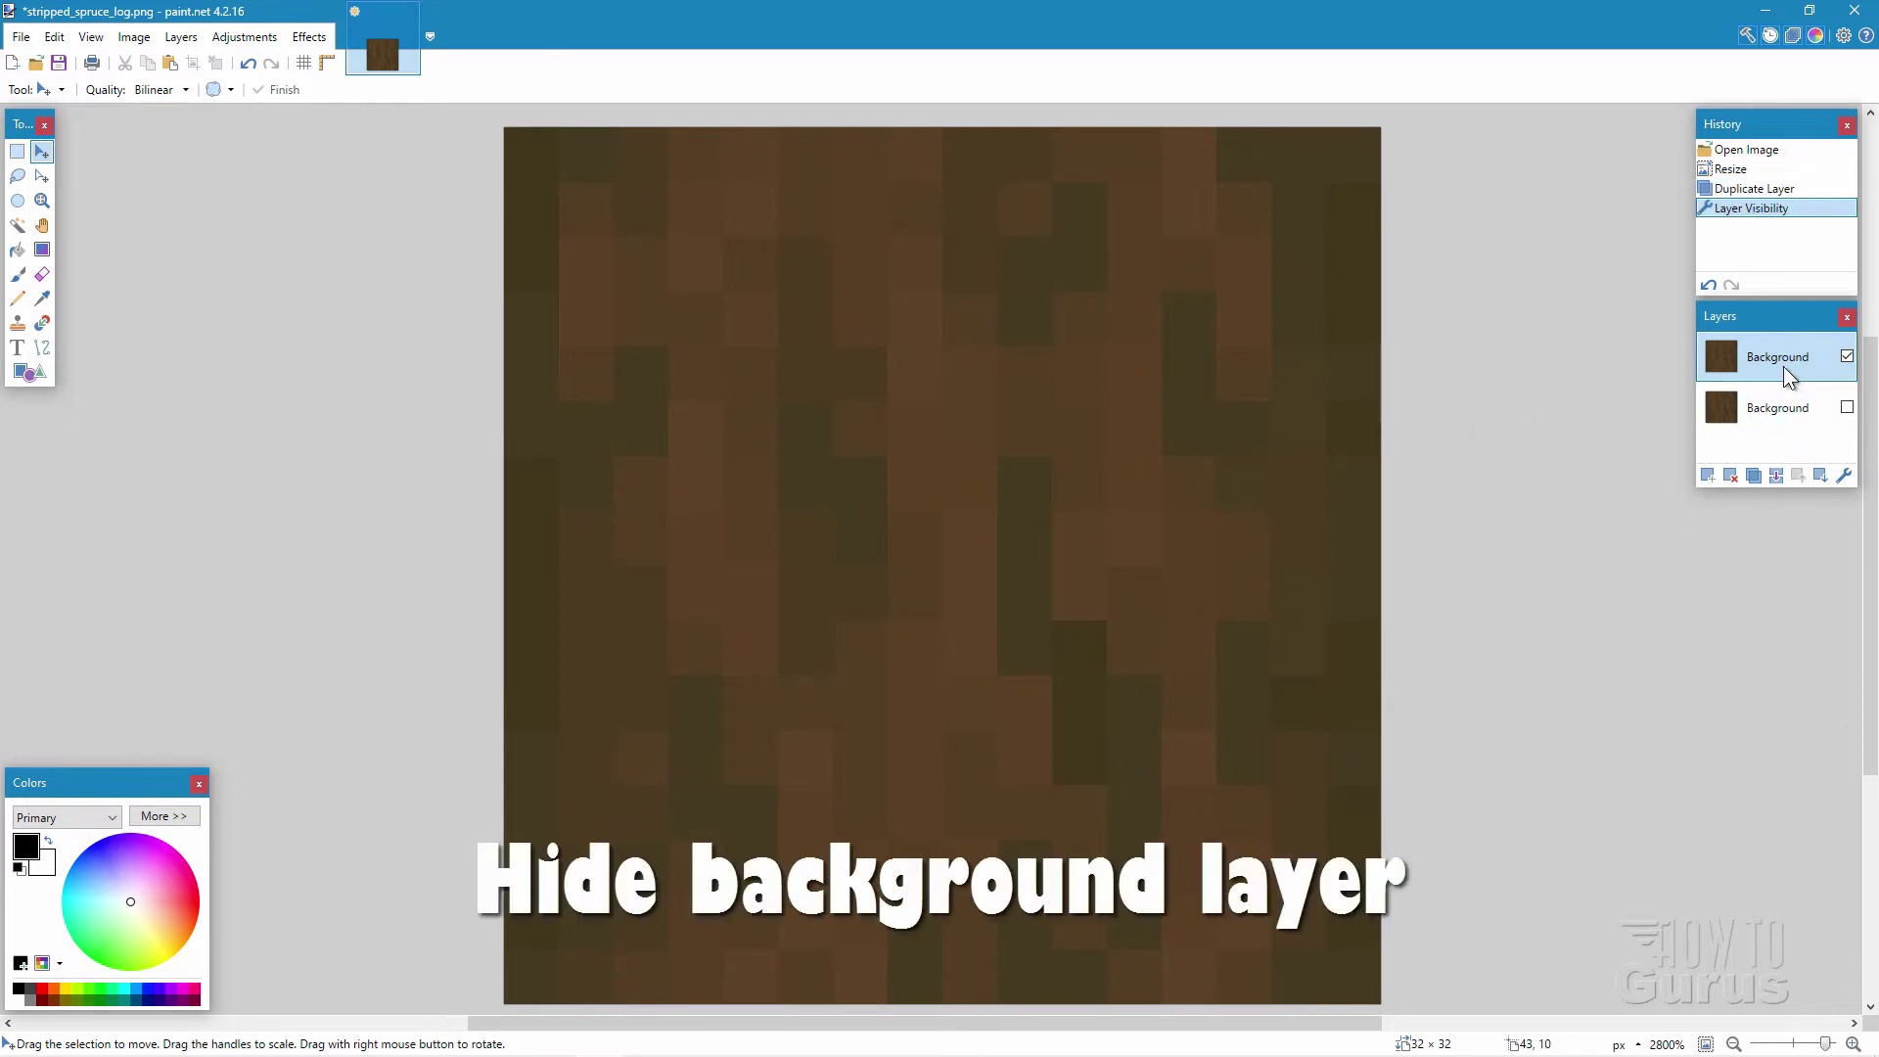
{"action": "left_click", "coordinate": [17, 151]}
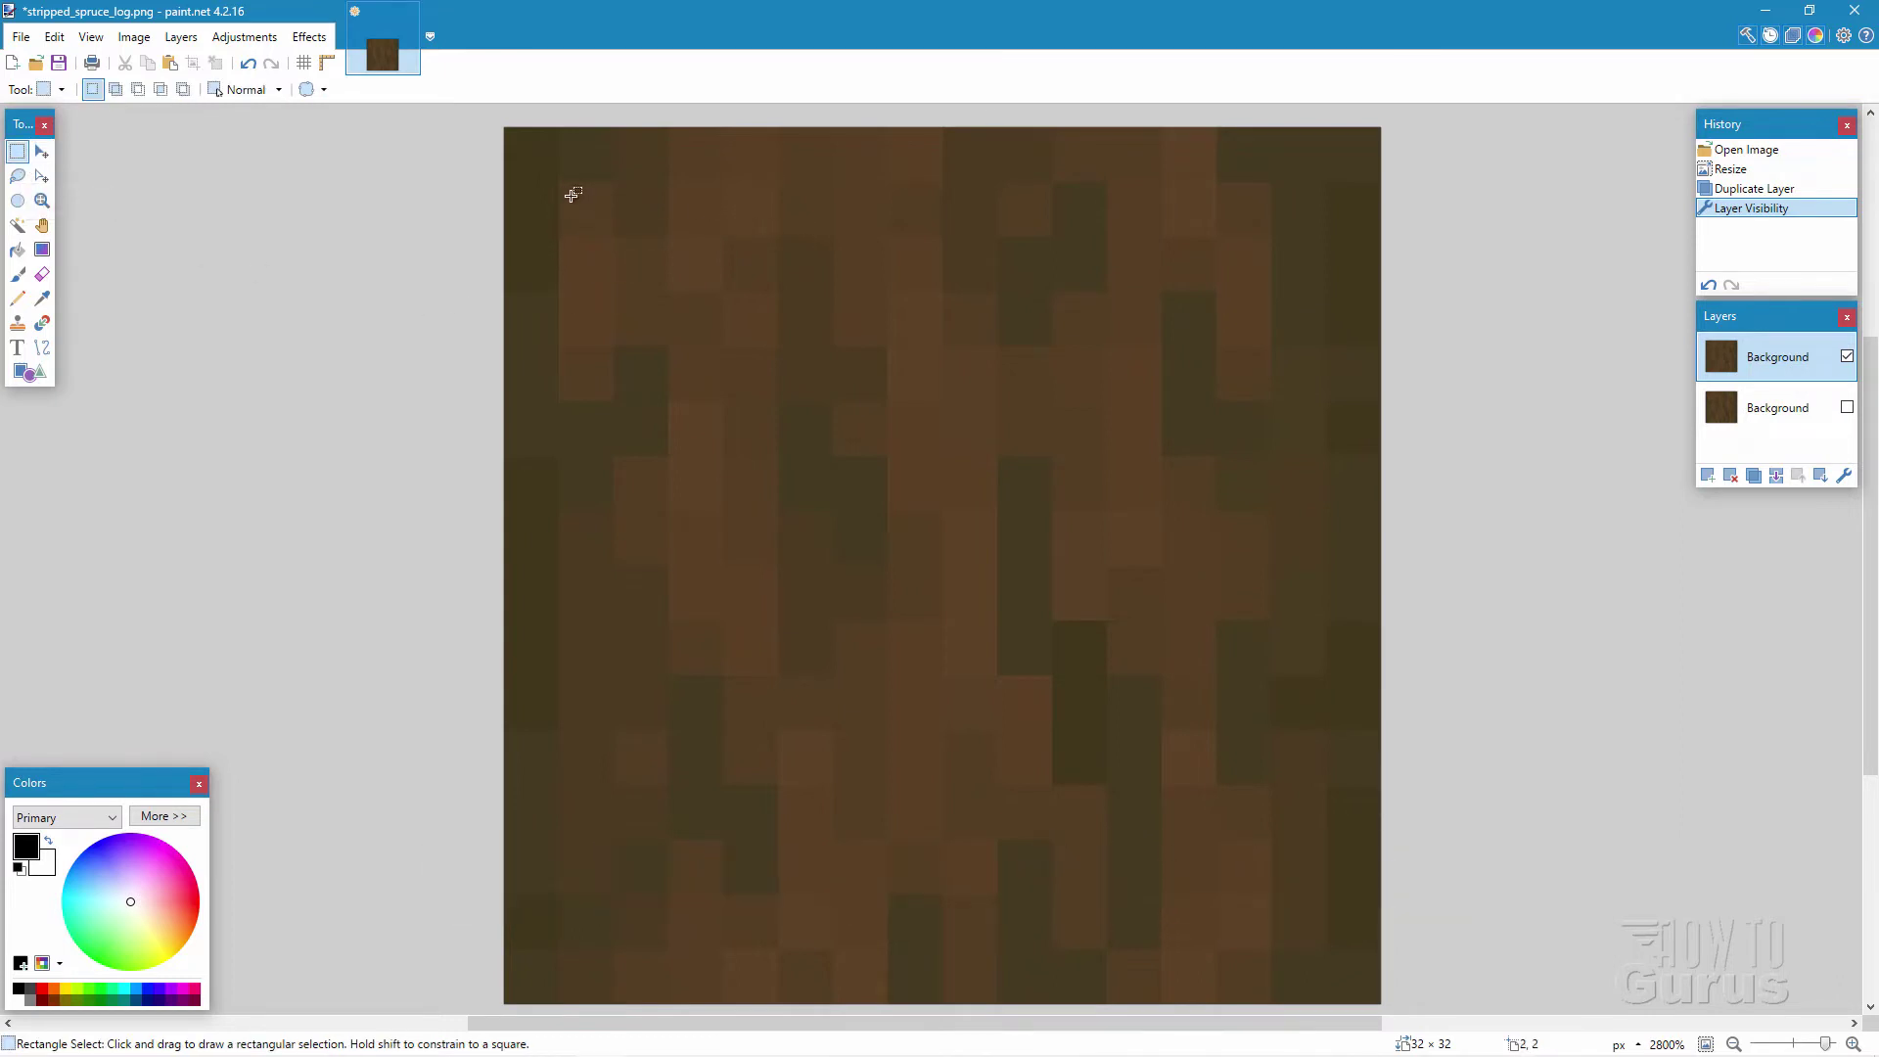
Step: Erase the inner top strip, inner left column and bottom-right area from the copied layer
{"action": "left_click_drag", "start_coordinate": [569, 188], "coordinate": [916, 292]}
{"action": "left_click_drag", "start_coordinate": [1022, 263], "coordinate": [1381, 273]}
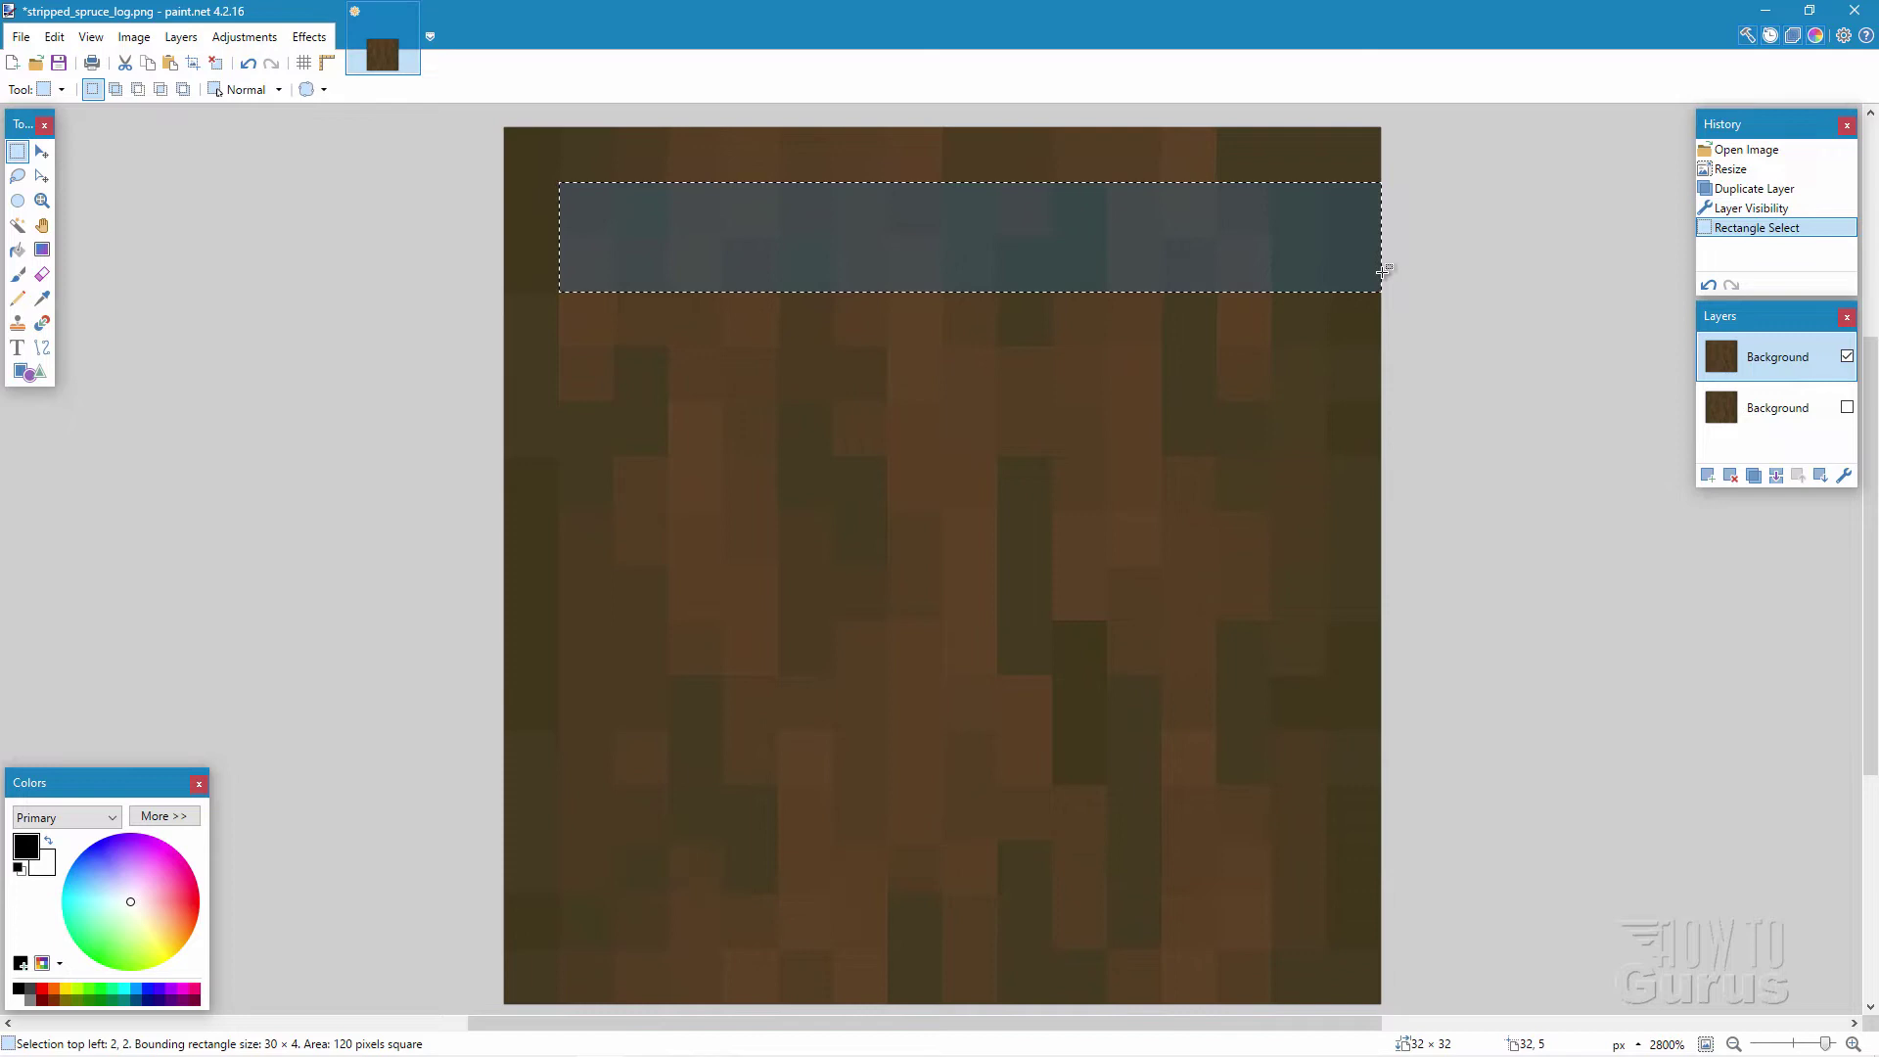
{"action": "key", "text": "Delete"}
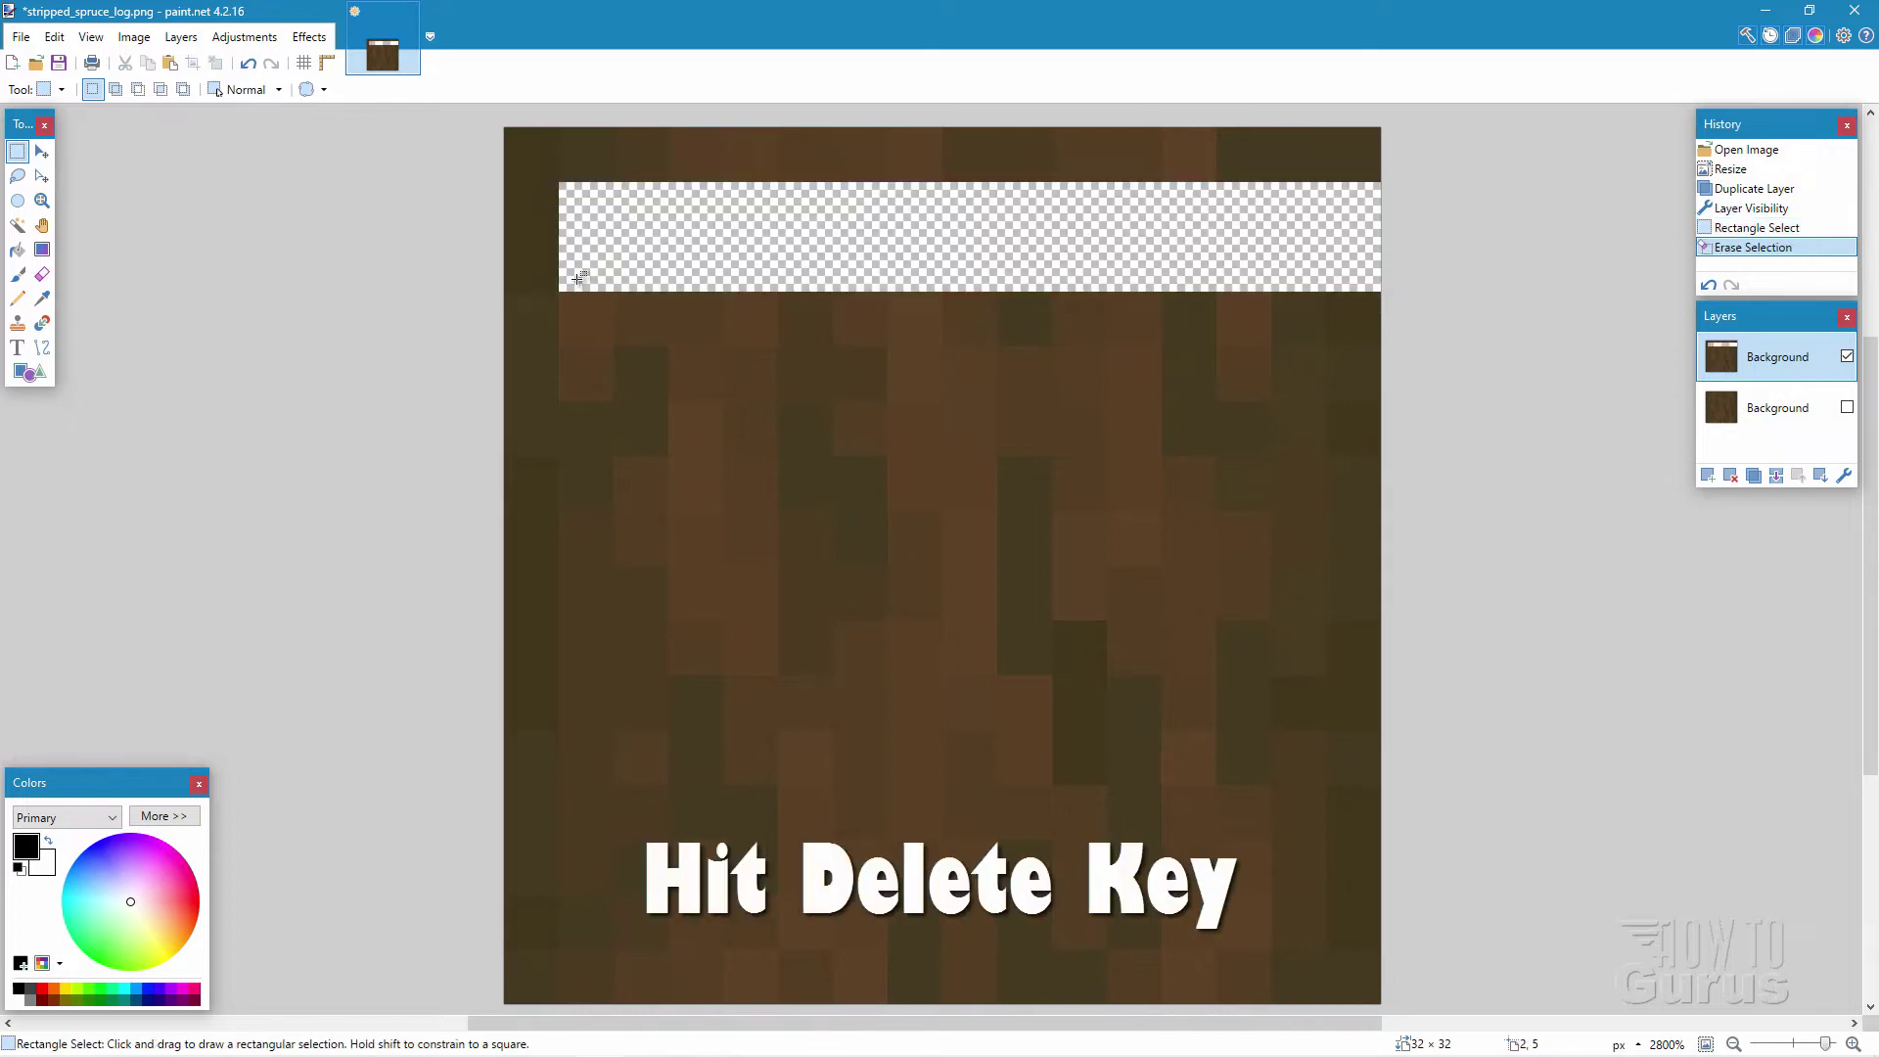
{"action": "mouse_move", "coordinate": [577, 278]}
{"action": "left_mouse_down"}
{"action": "mouse_move", "coordinate": [657, 338]}
{"action": "mouse_move", "coordinate": [638, 650]}
{"action": "mouse_move", "coordinate": [658, 1000]}
{"action": "left_mouse_up"}
{"action": "key", "text": "Delete"}
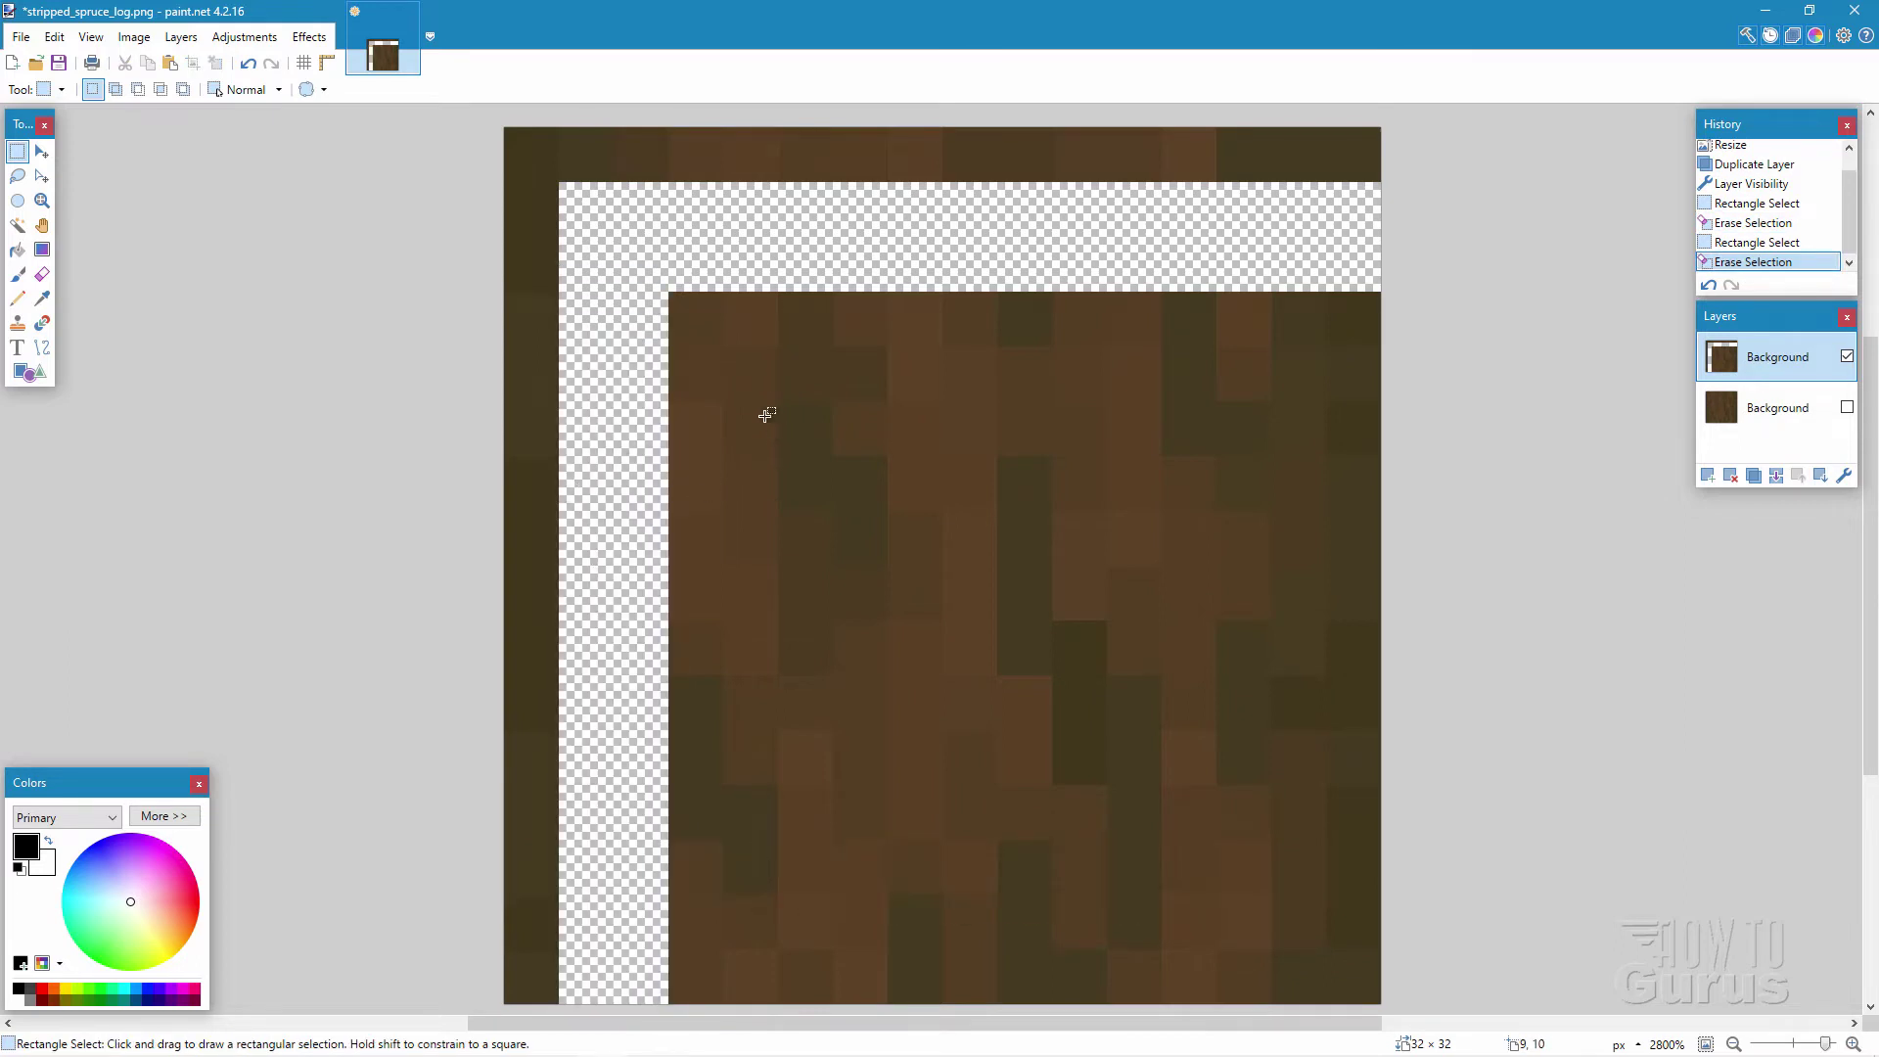
{"action": "left_click_drag", "start_coordinate": [738, 349], "coordinate": [1414, 962]}
{"action": "key", "text": "Delete"}
{"action": "scroll", "coordinate": [1447, 642], "scroll_direction": "up", "scroll_amount": 2}
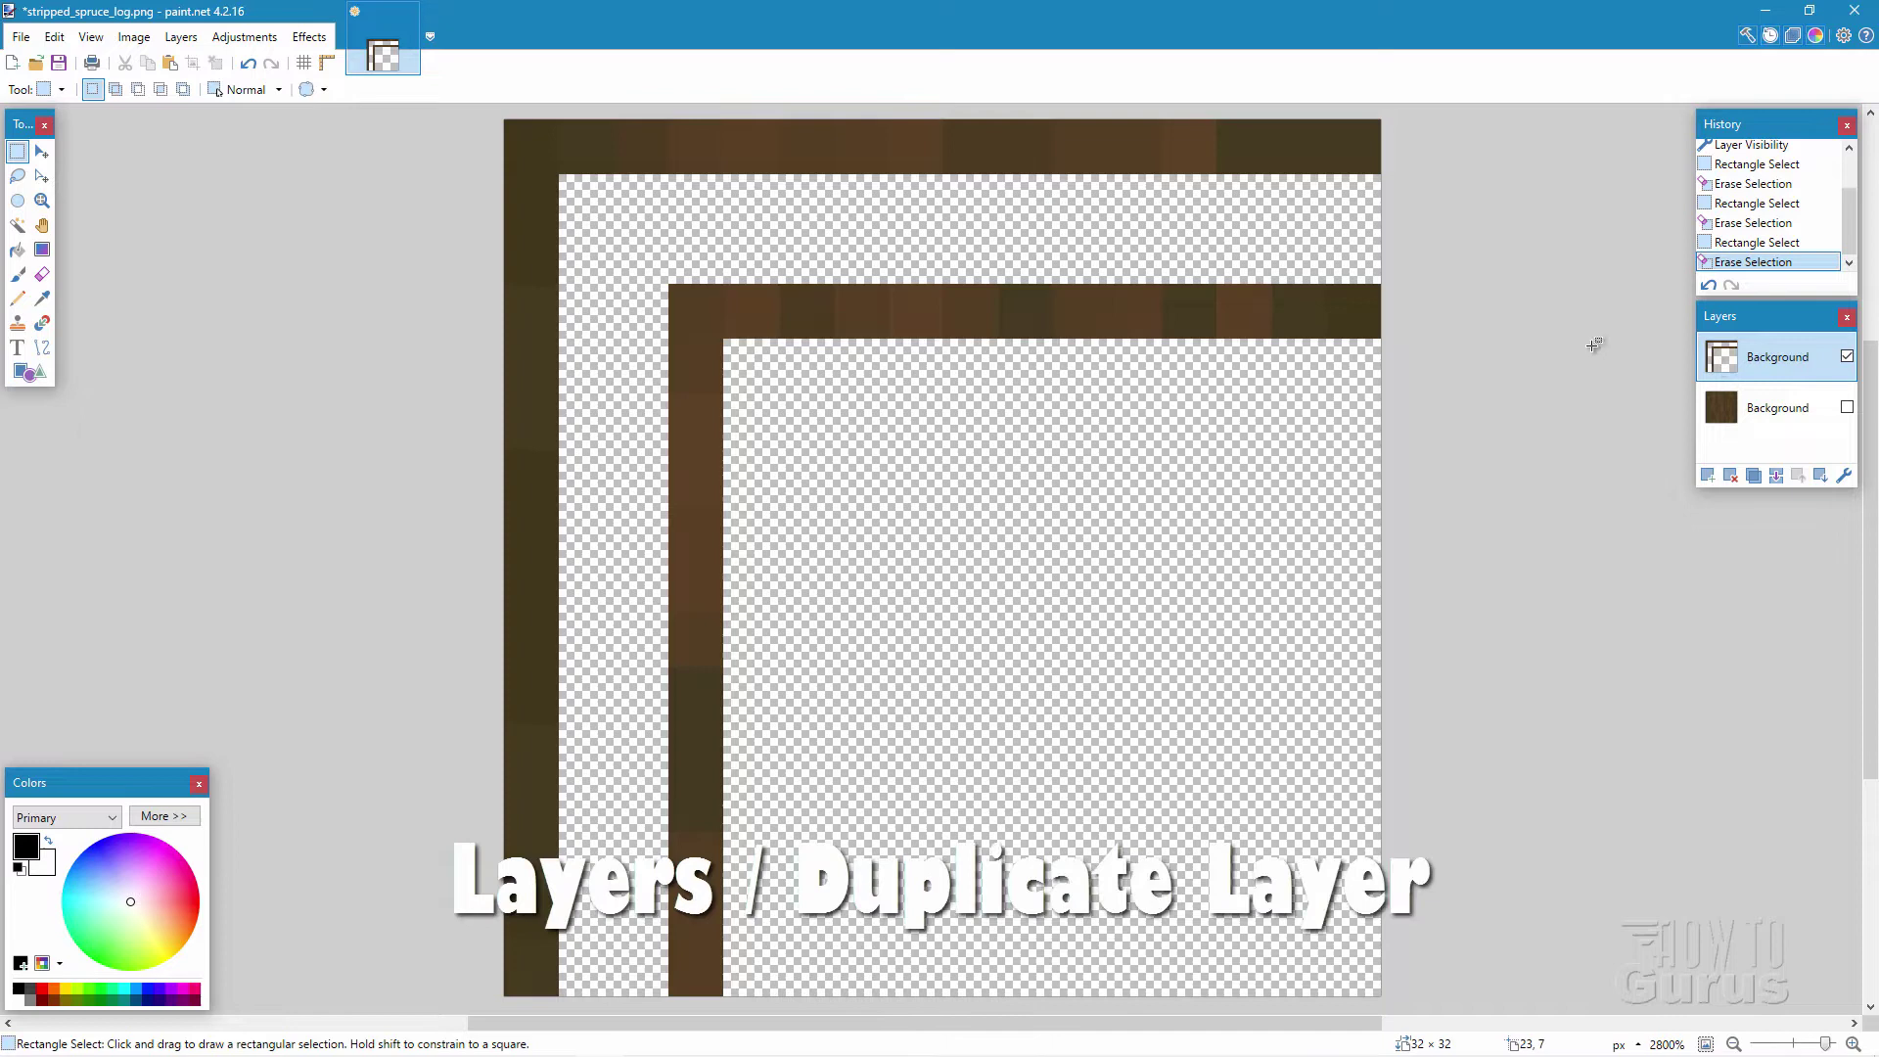
Step: Duplicate the trimmed frame layer and select the middle copy in Layers
{"action": "left_click", "coordinate": [181, 37]}
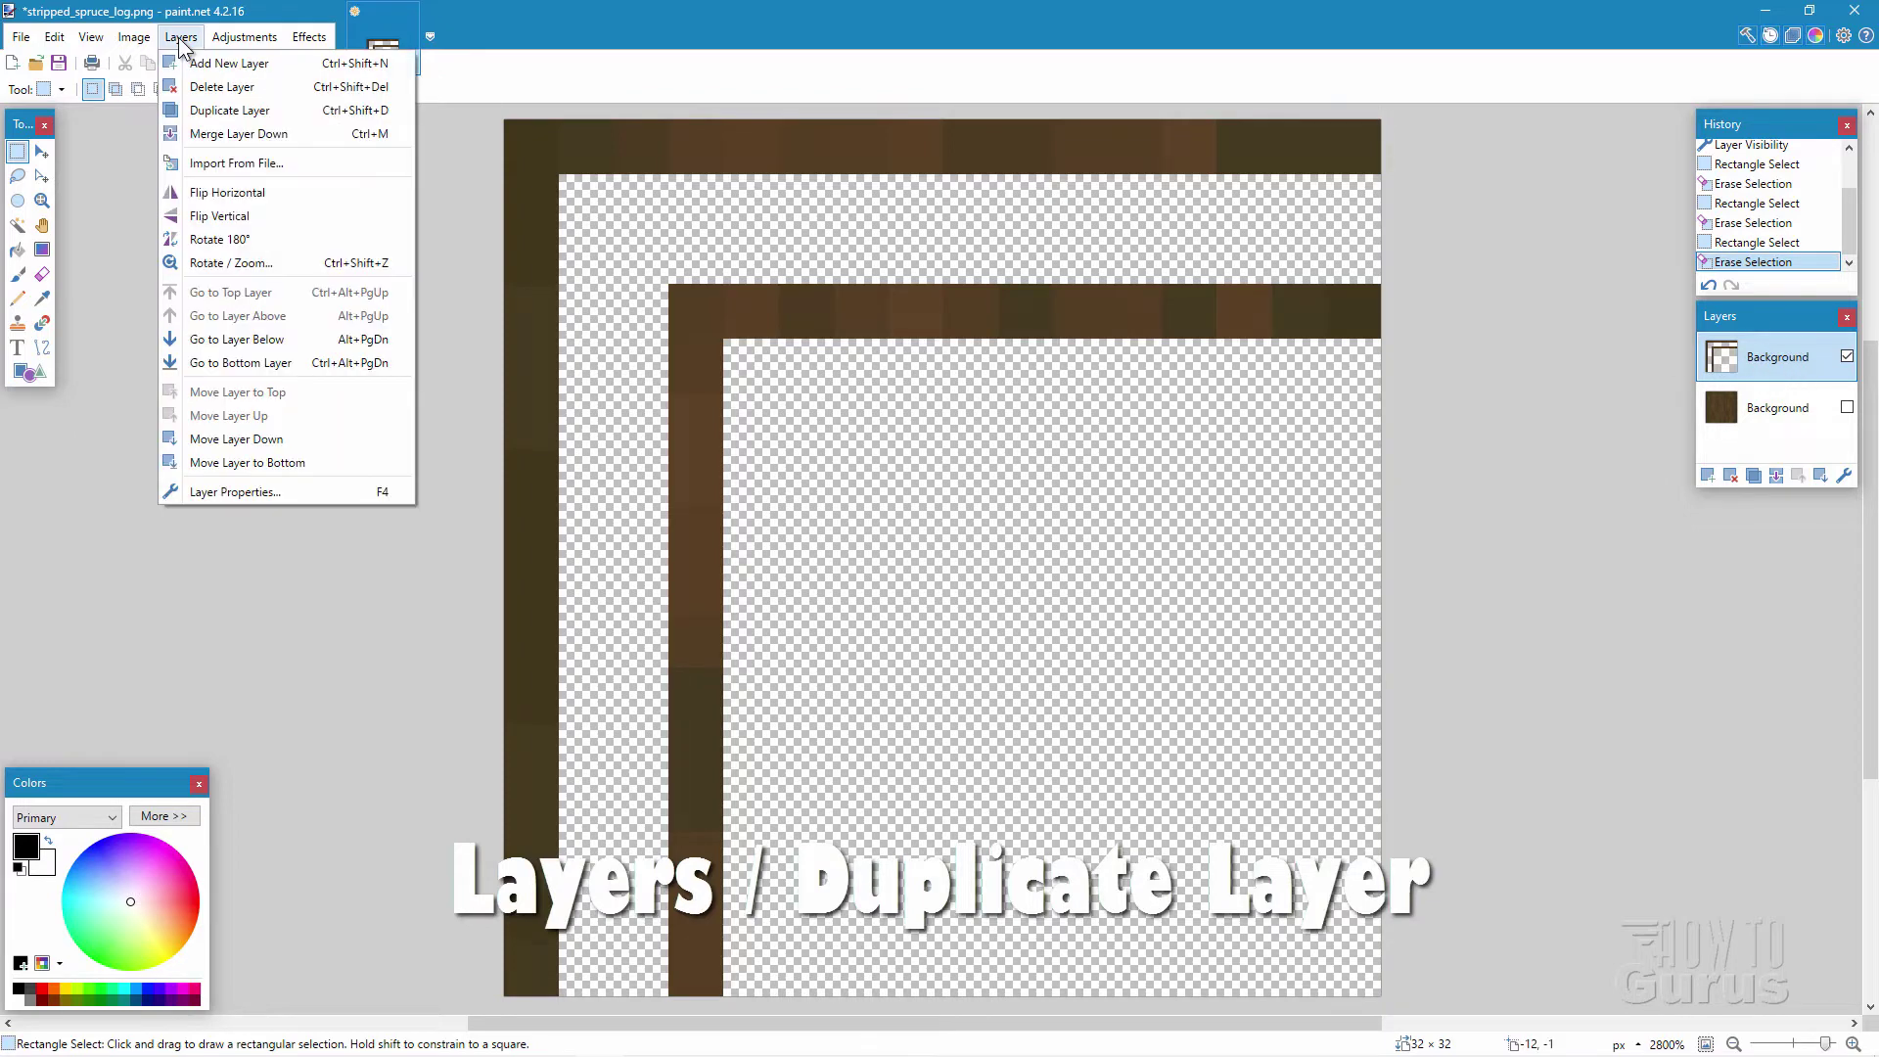
{"action": "left_click", "coordinate": [227, 110]}
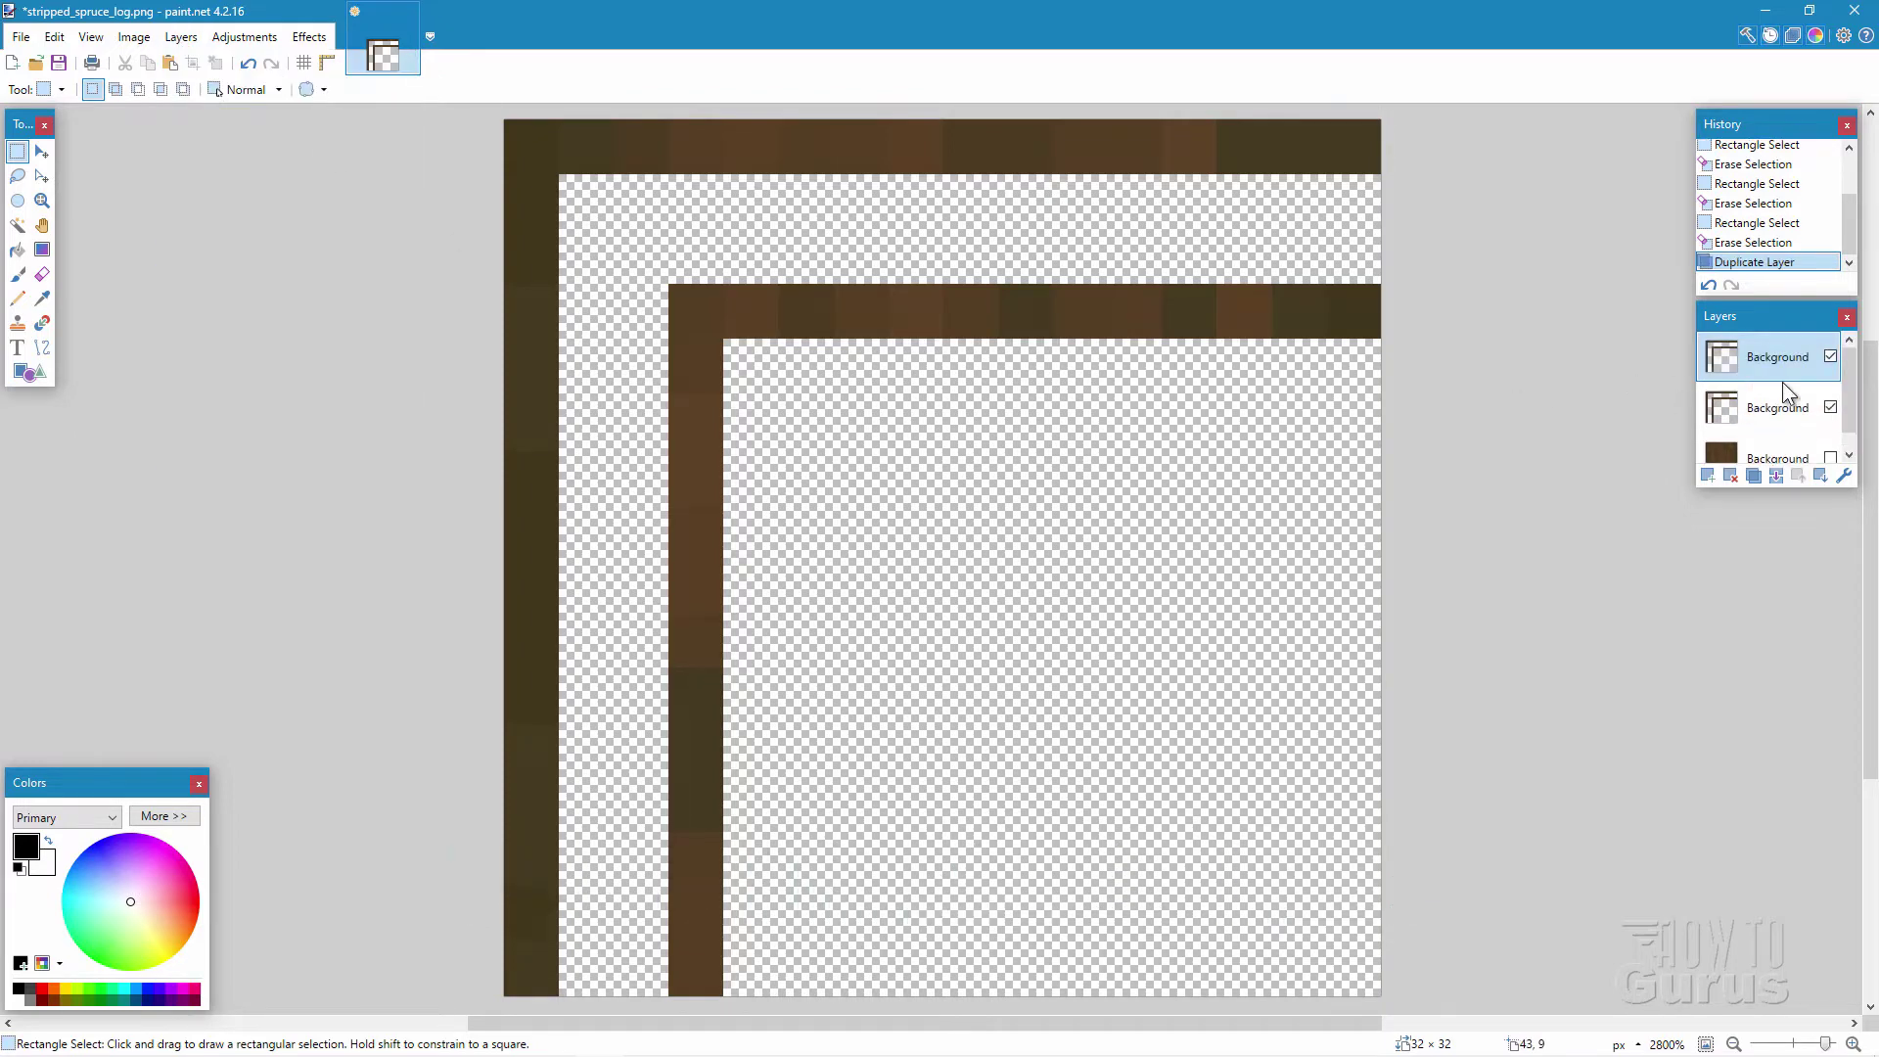
{"action": "left_click", "coordinate": [1779, 416]}
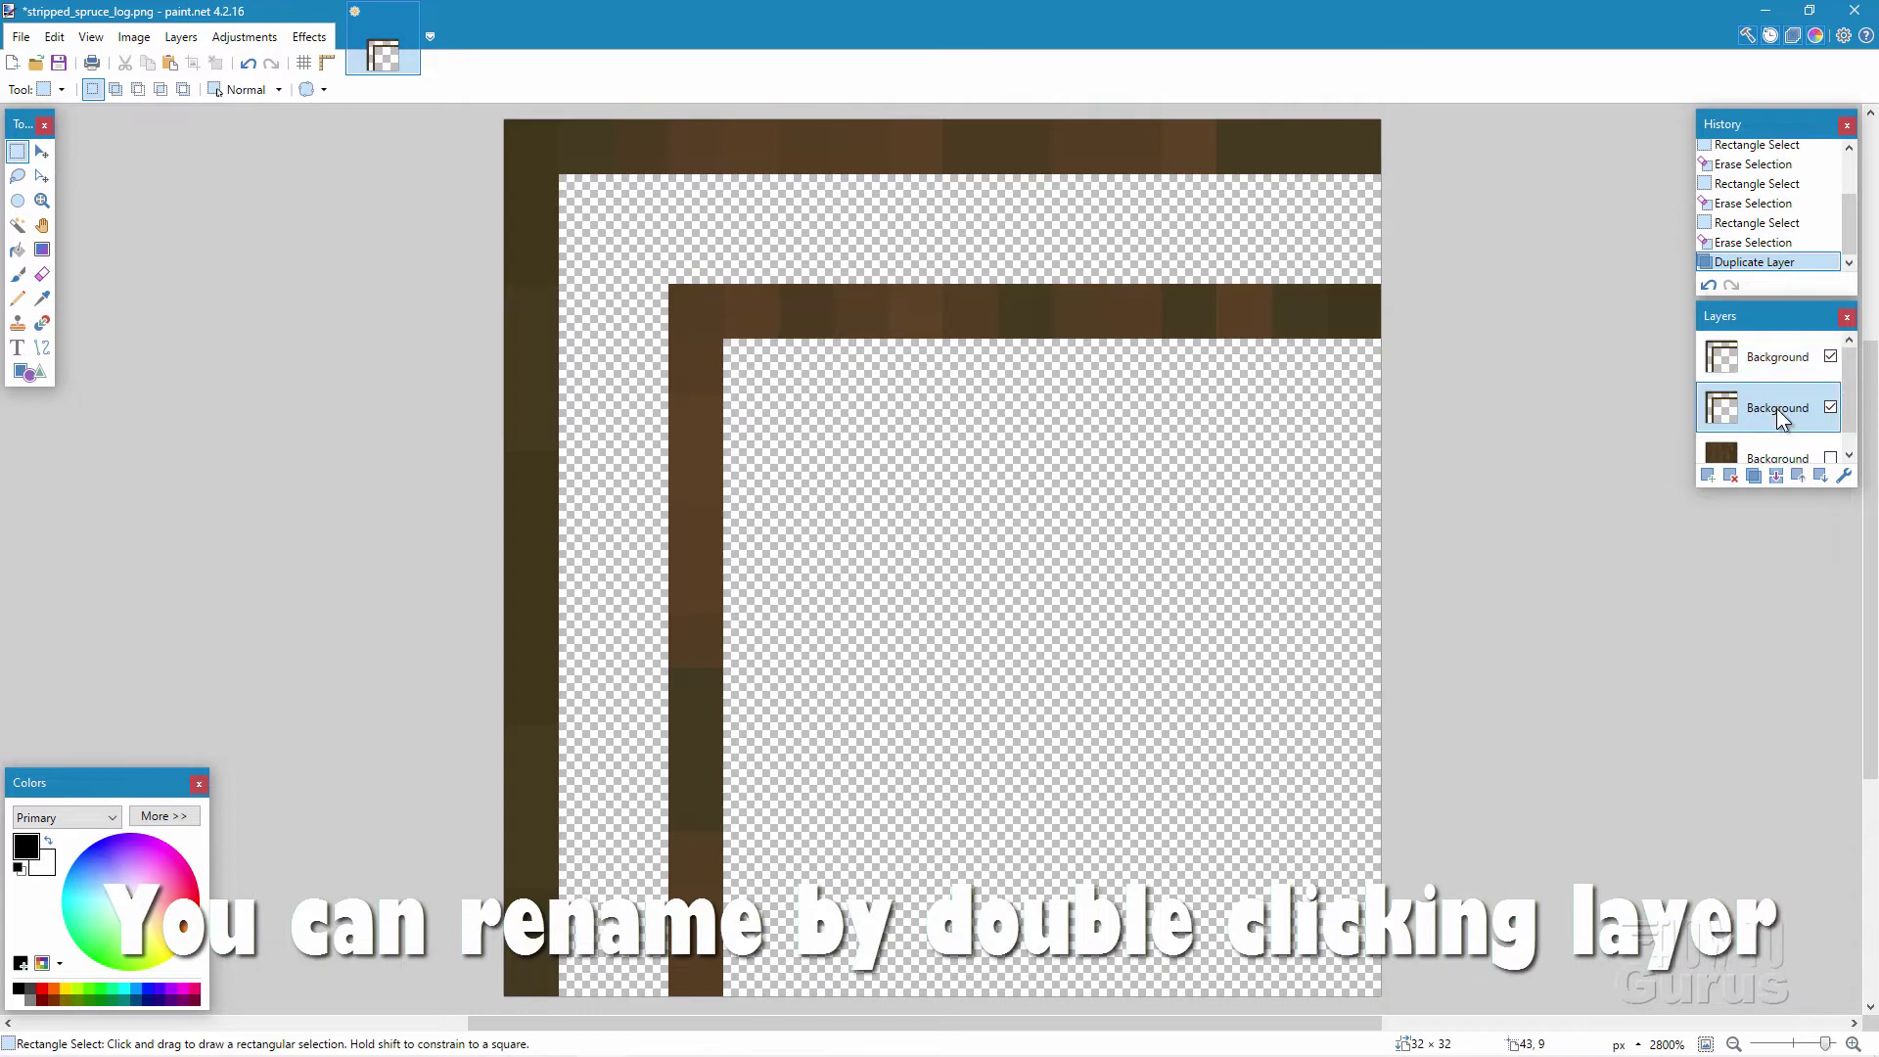
Step: Rename the middle layer 'Top Left' and the top layer 'Bottom Right'
{"action": "double_click", "coordinate": [1772, 409]}
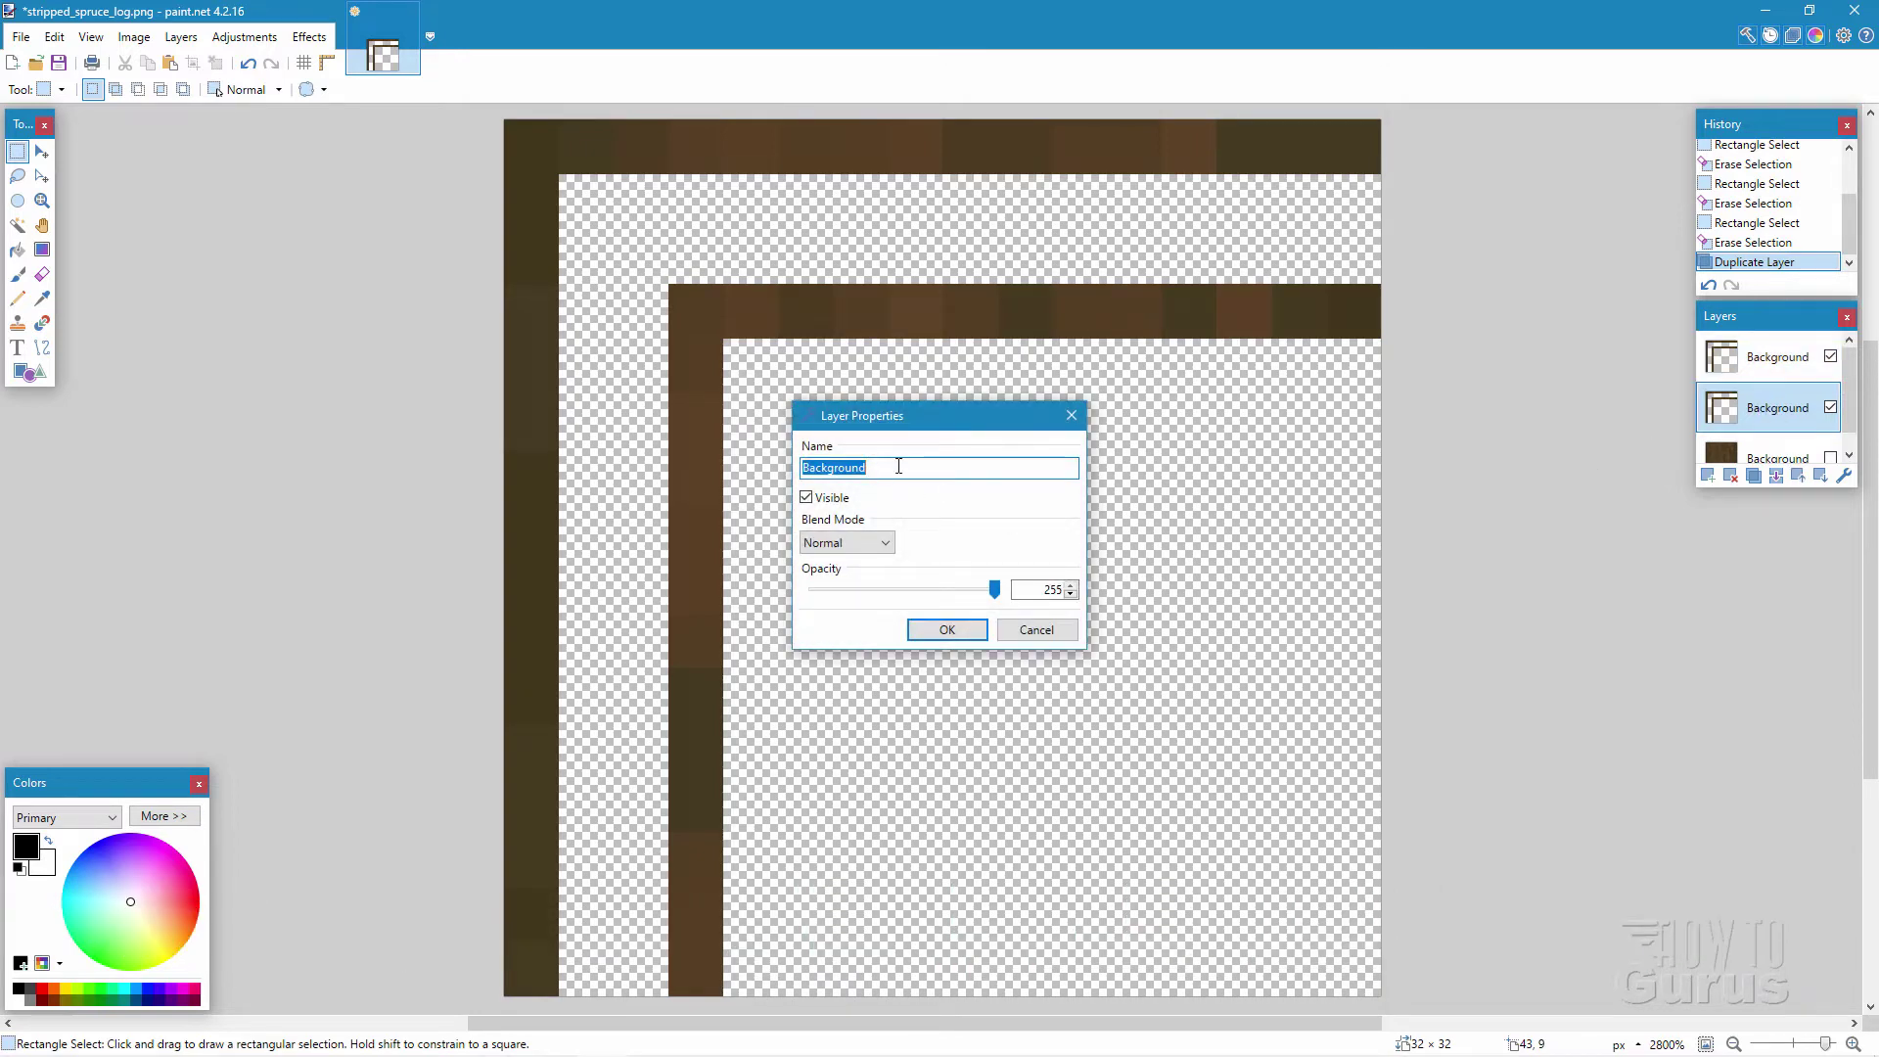
{"action": "type", "text": "Top Left"}
{"action": "left_click", "coordinate": [946, 629]}
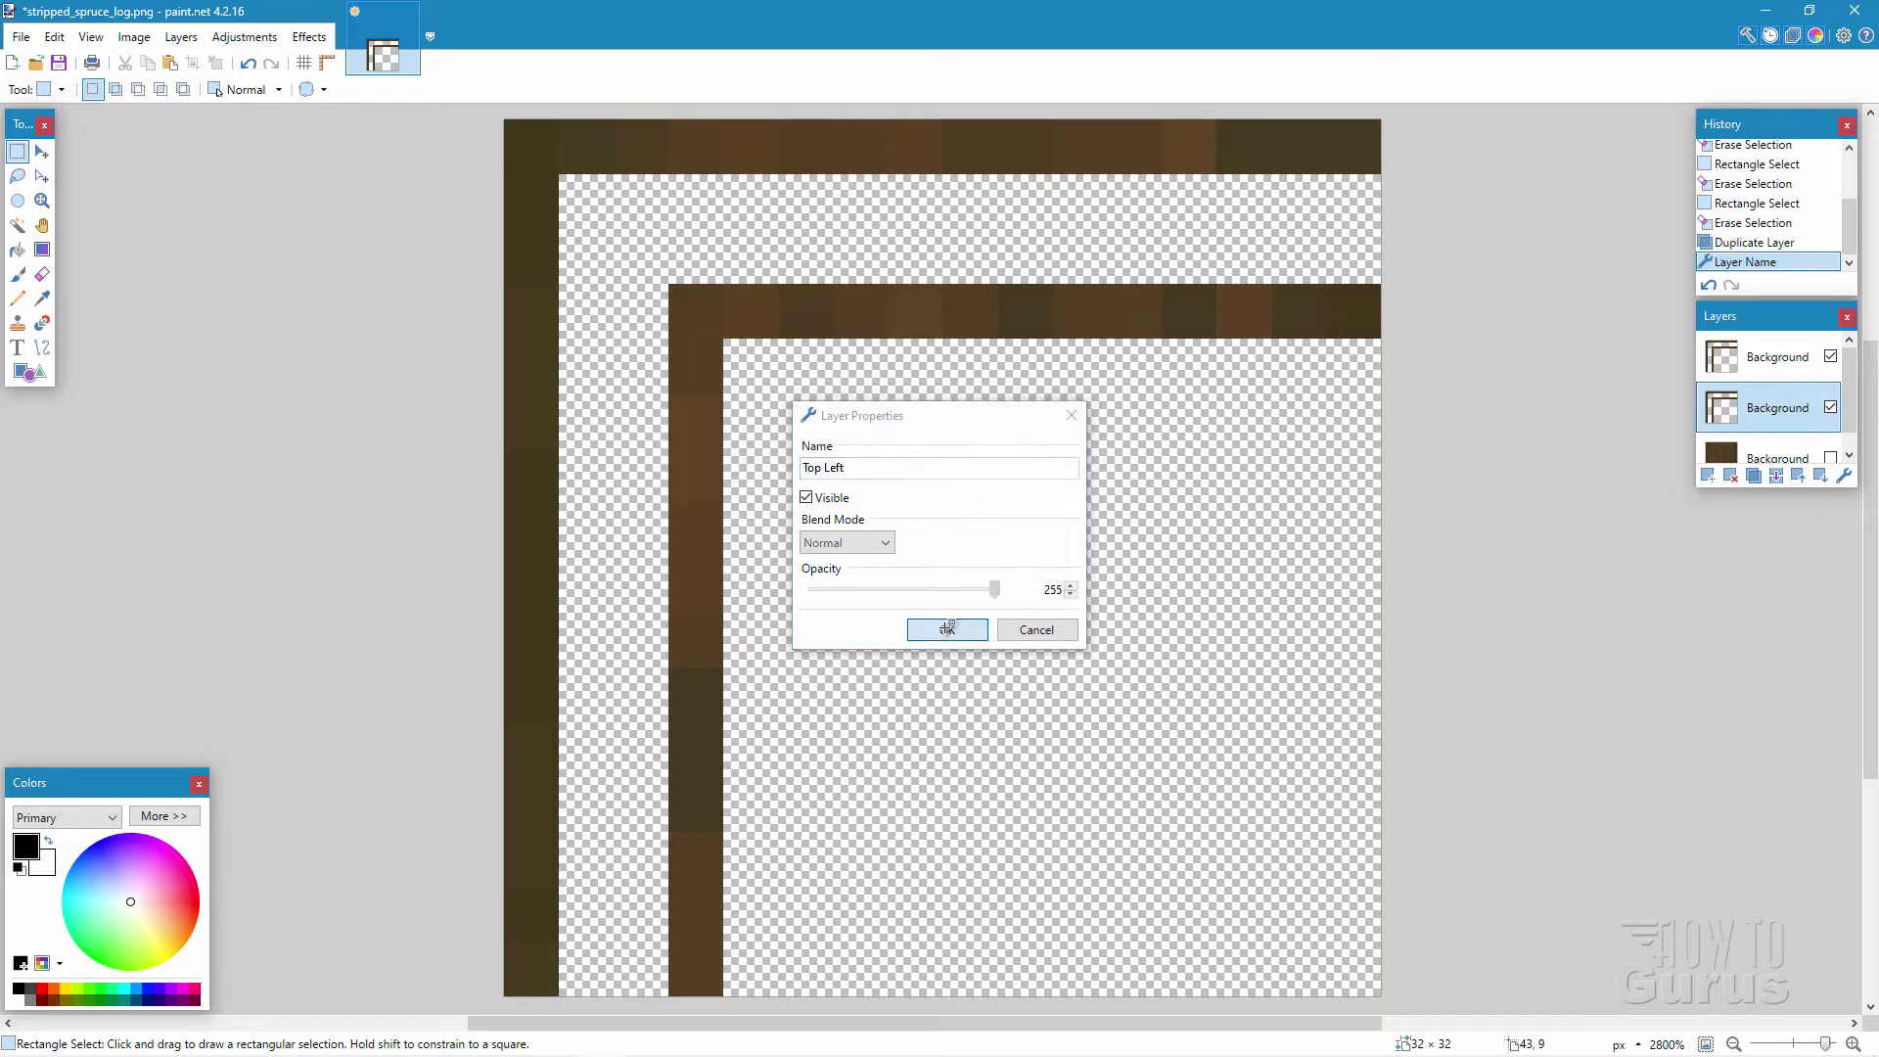
{"action": "double_click", "coordinate": [1778, 367]}
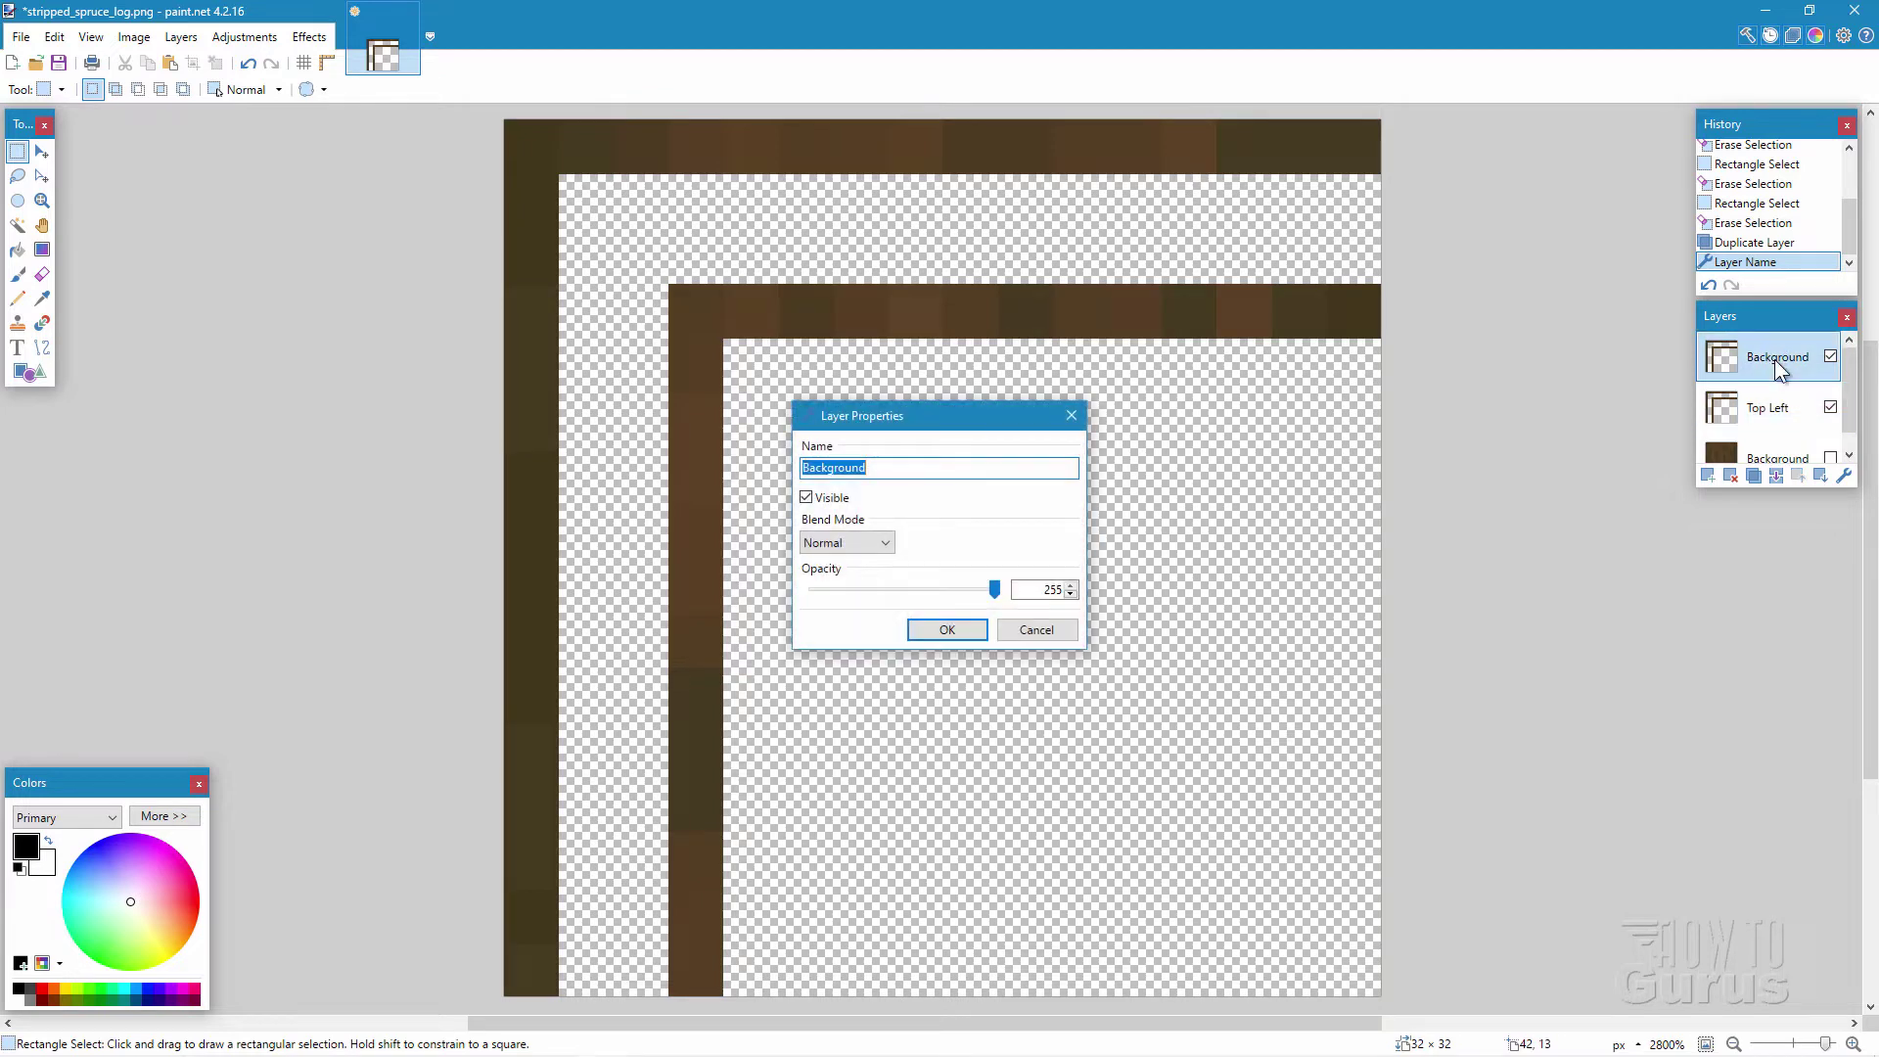
{"action": "type", "text": "Bottom Right"}
{"action": "left_click", "coordinate": [947, 630]}
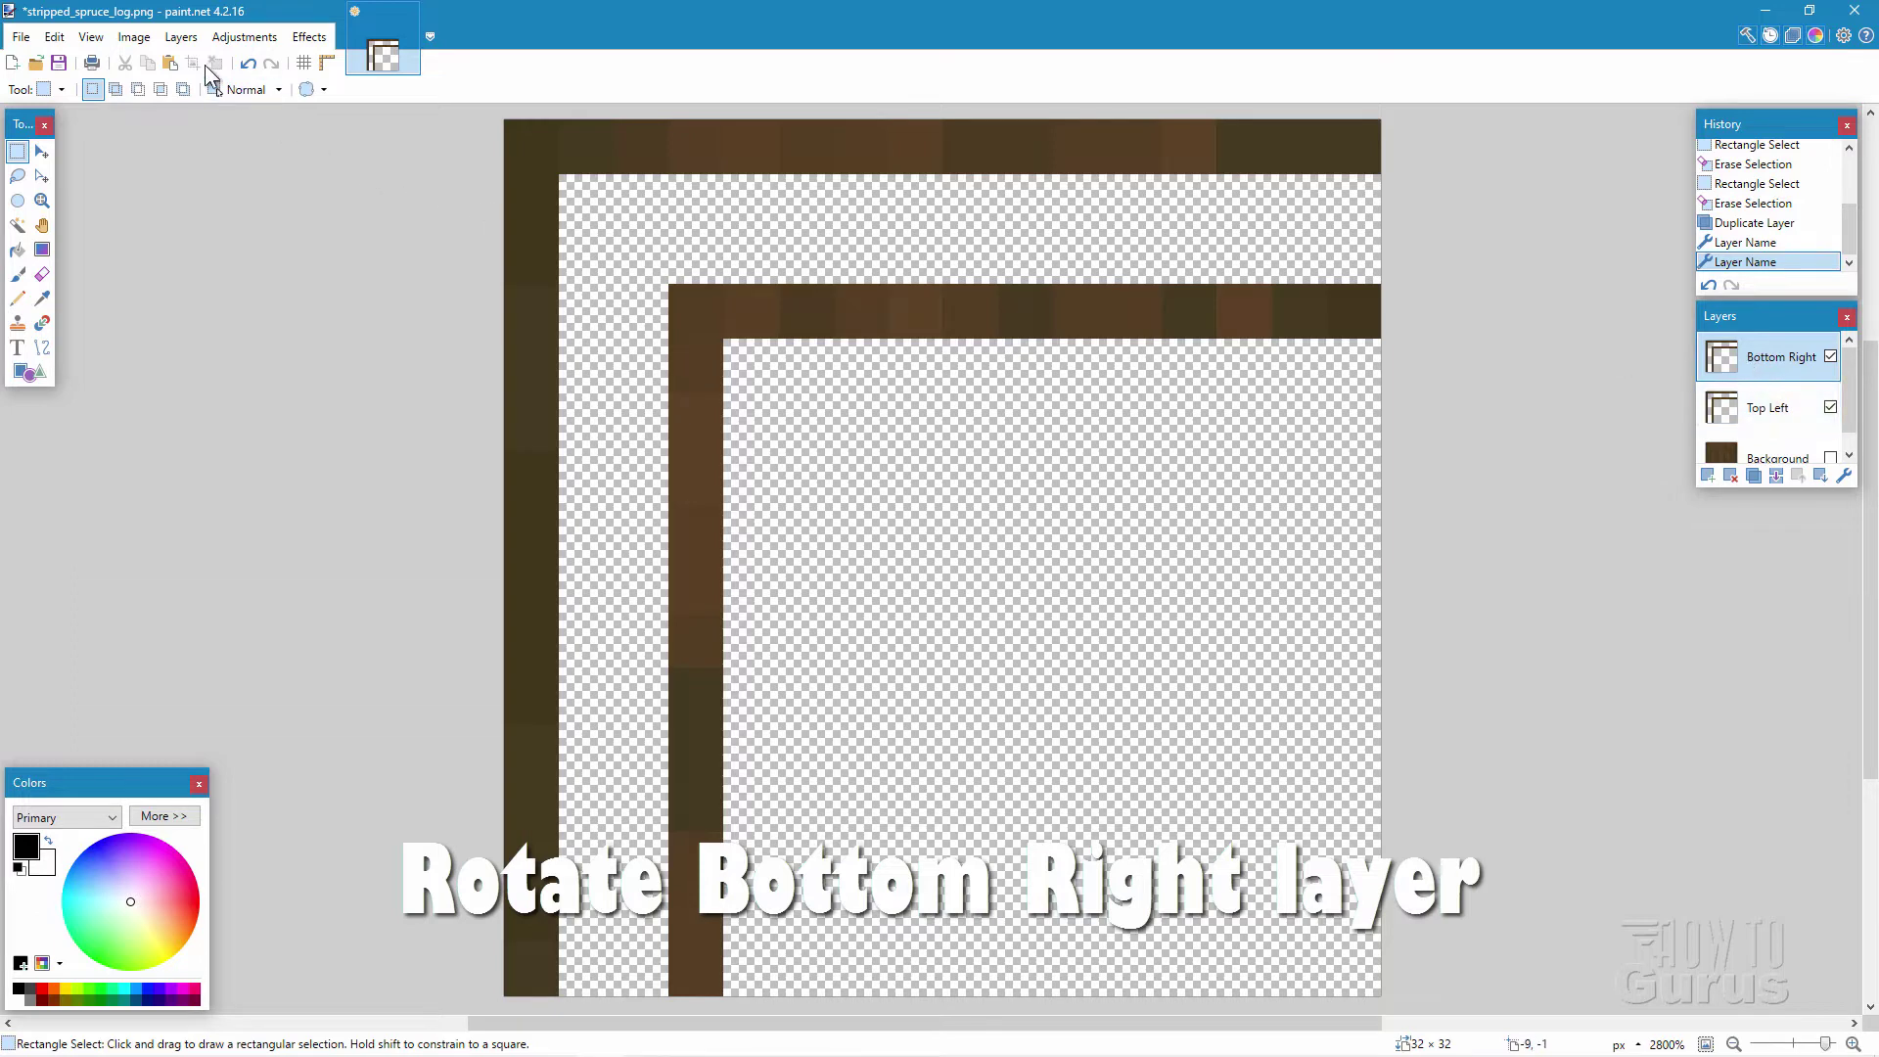
Step: Rotate the Bottom Right layer 180° and erase its overlapping top-right and lower-left pieces
{"action": "left_click", "coordinate": [181, 39]}
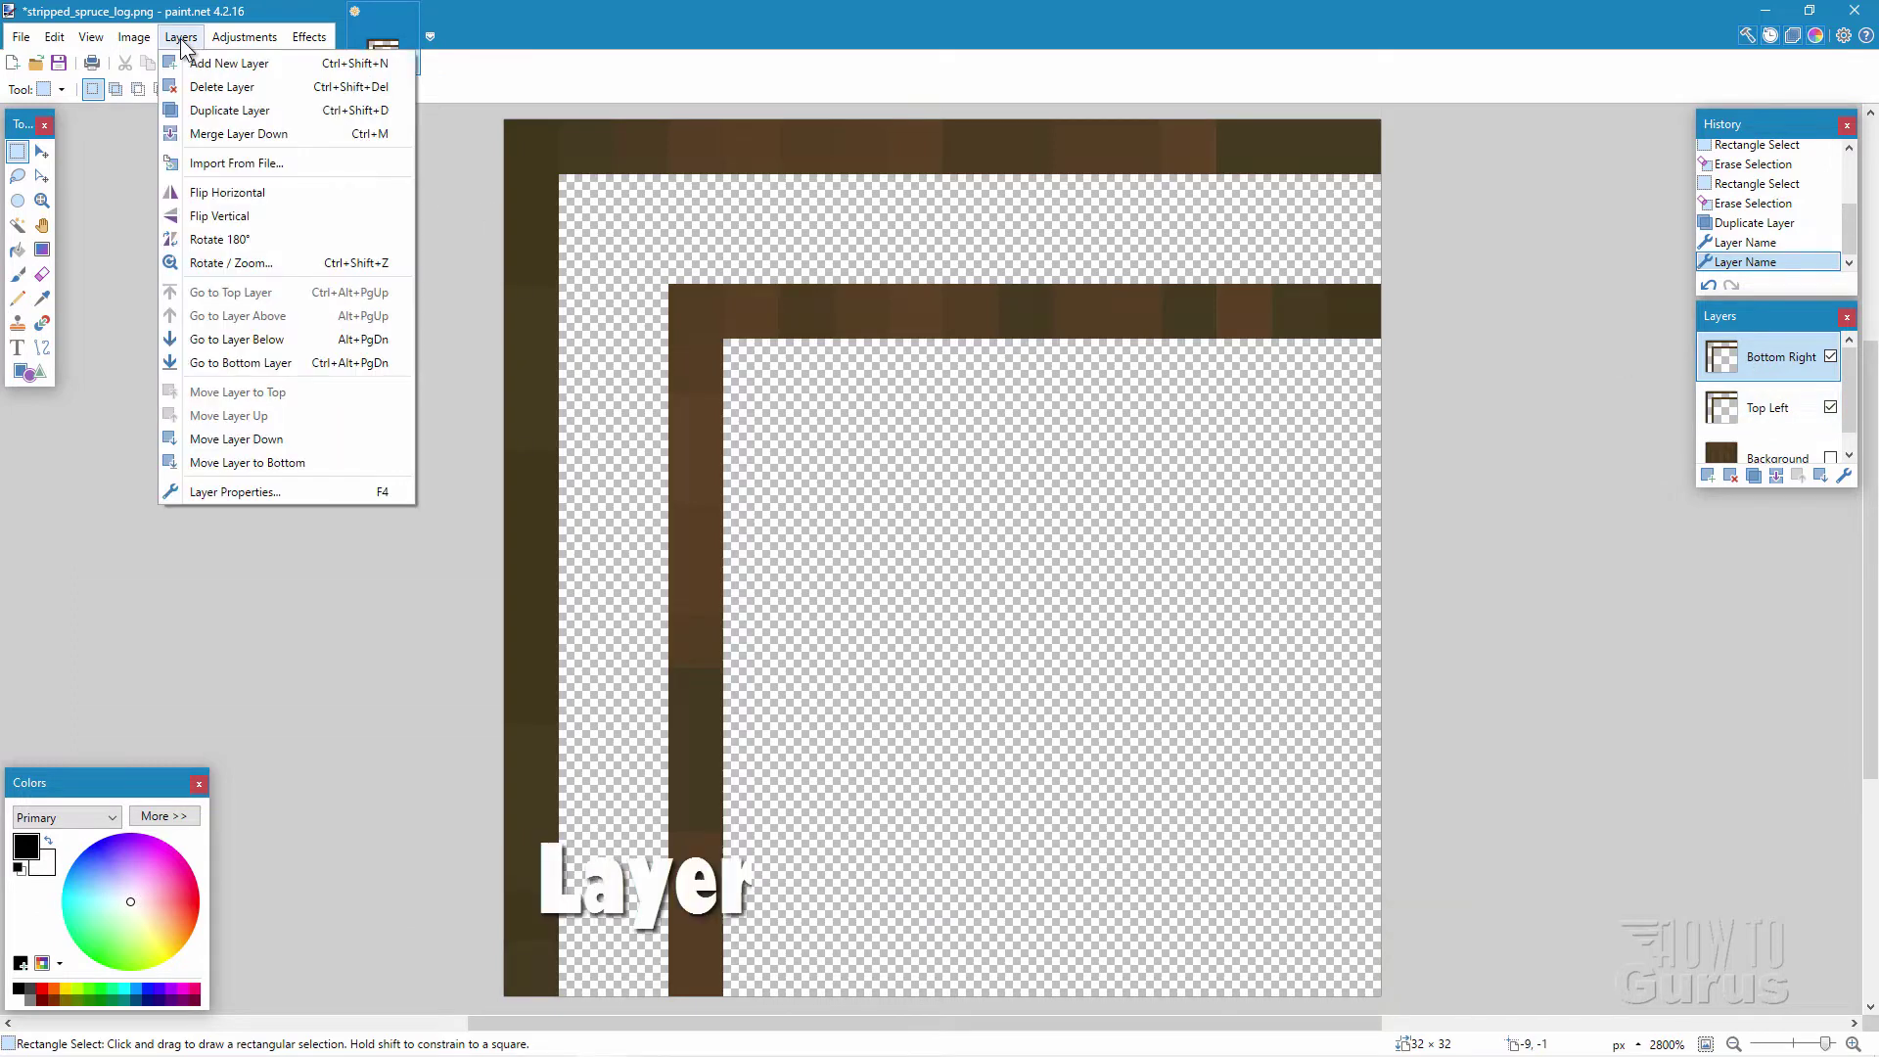
{"action": "left_click", "coordinate": [245, 241]}
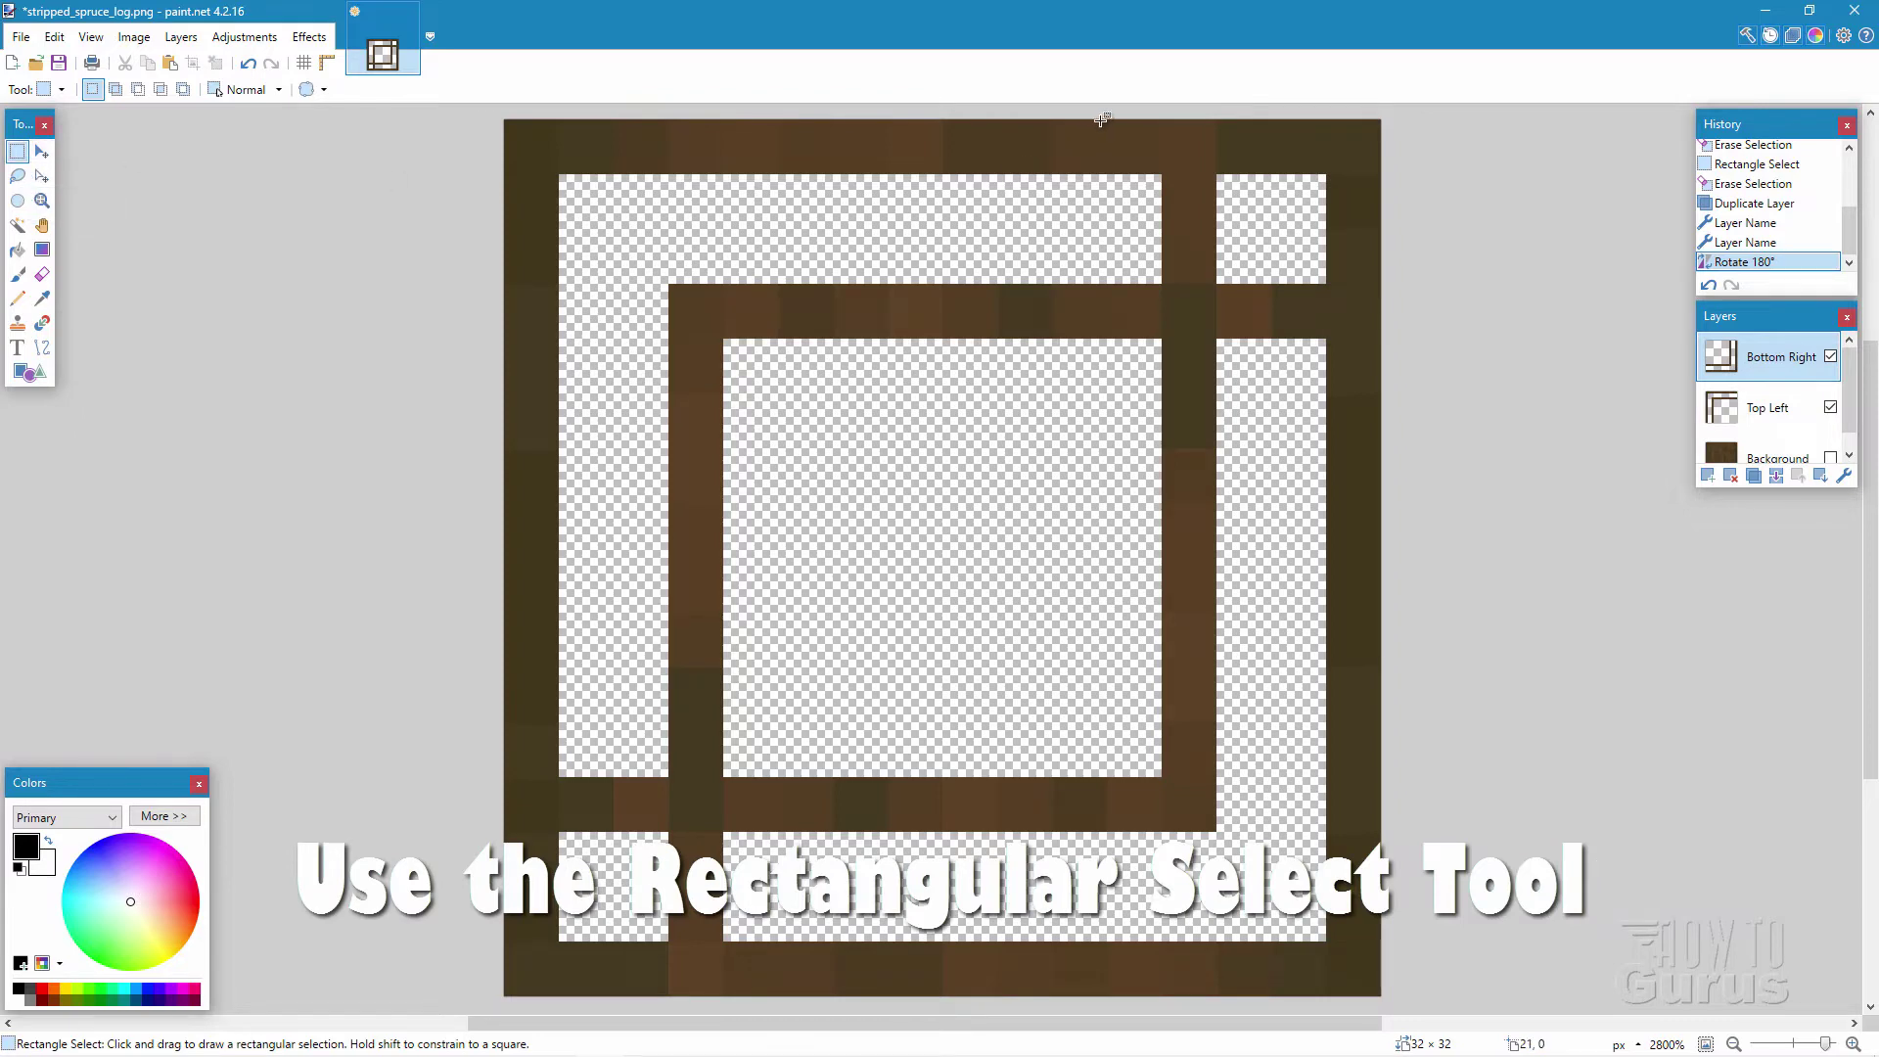
{"action": "left_click_drag", "start_coordinate": [1101, 119], "coordinate": [1275, 264]}
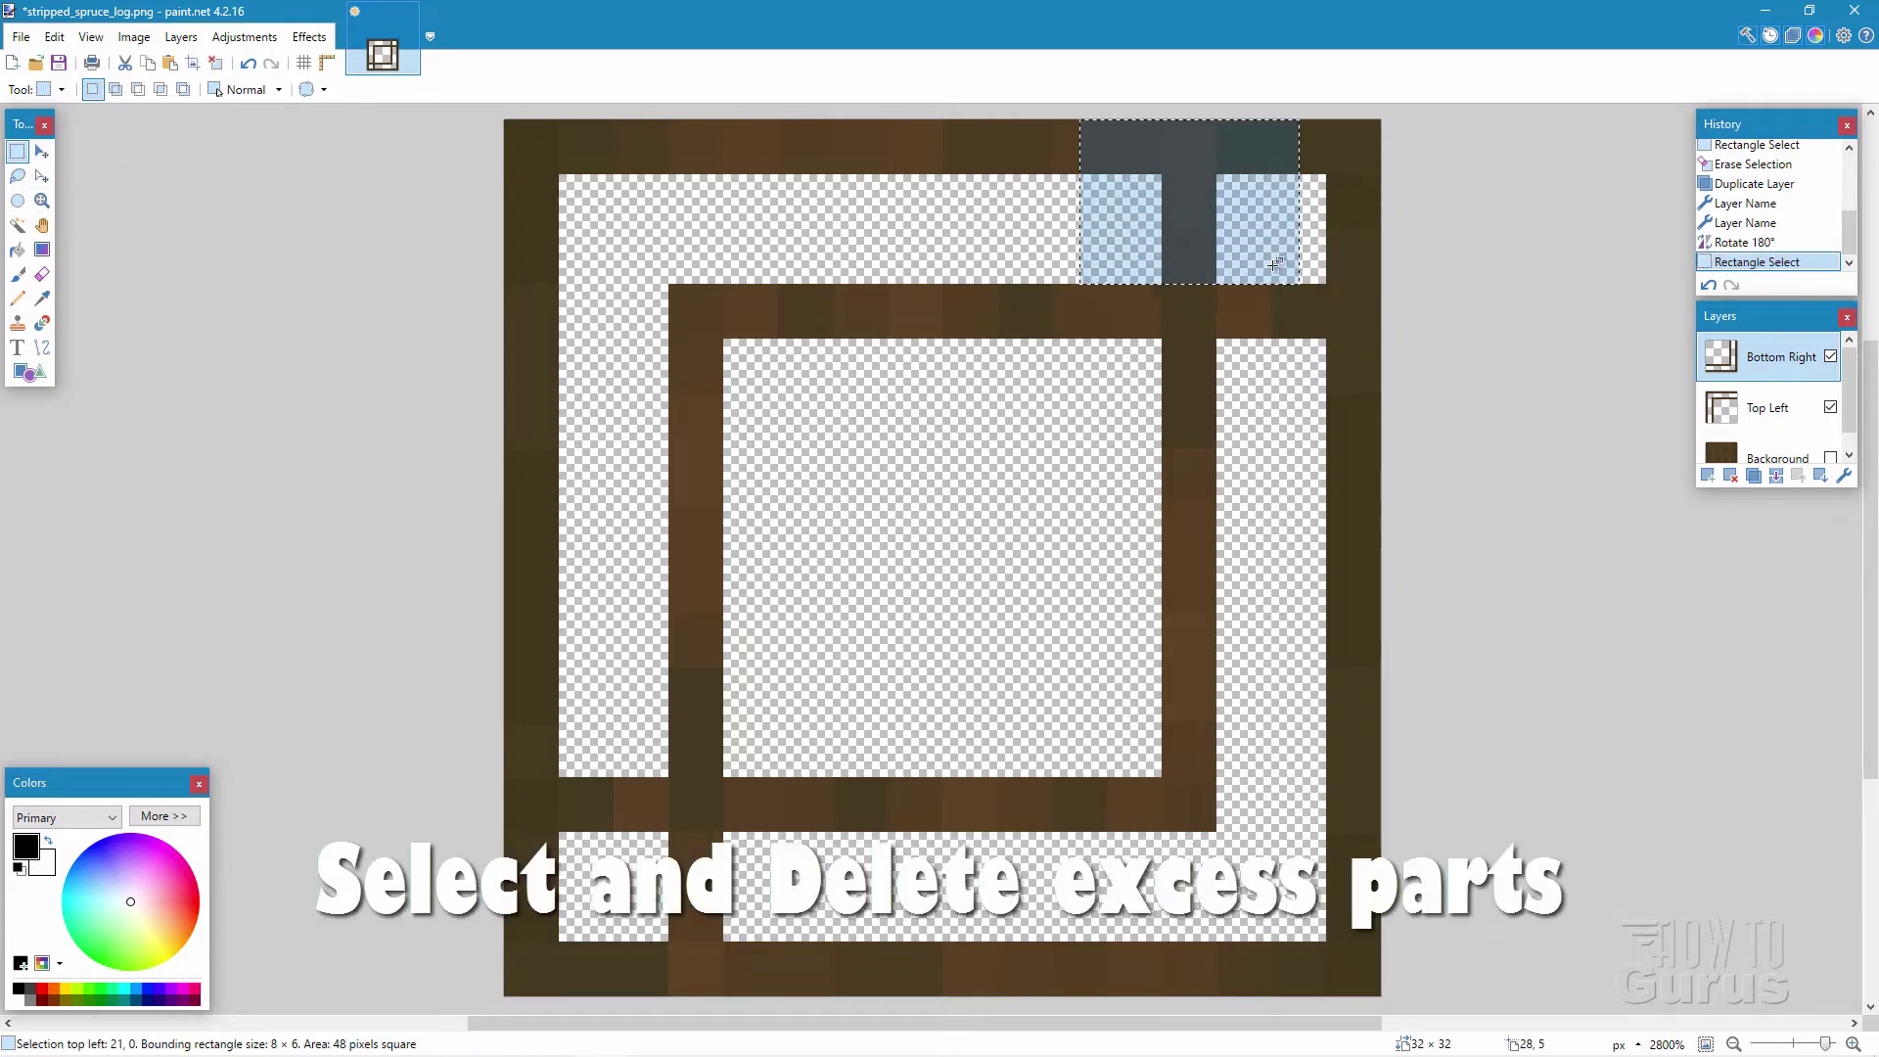
{"action": "key", "text": "Delete"}
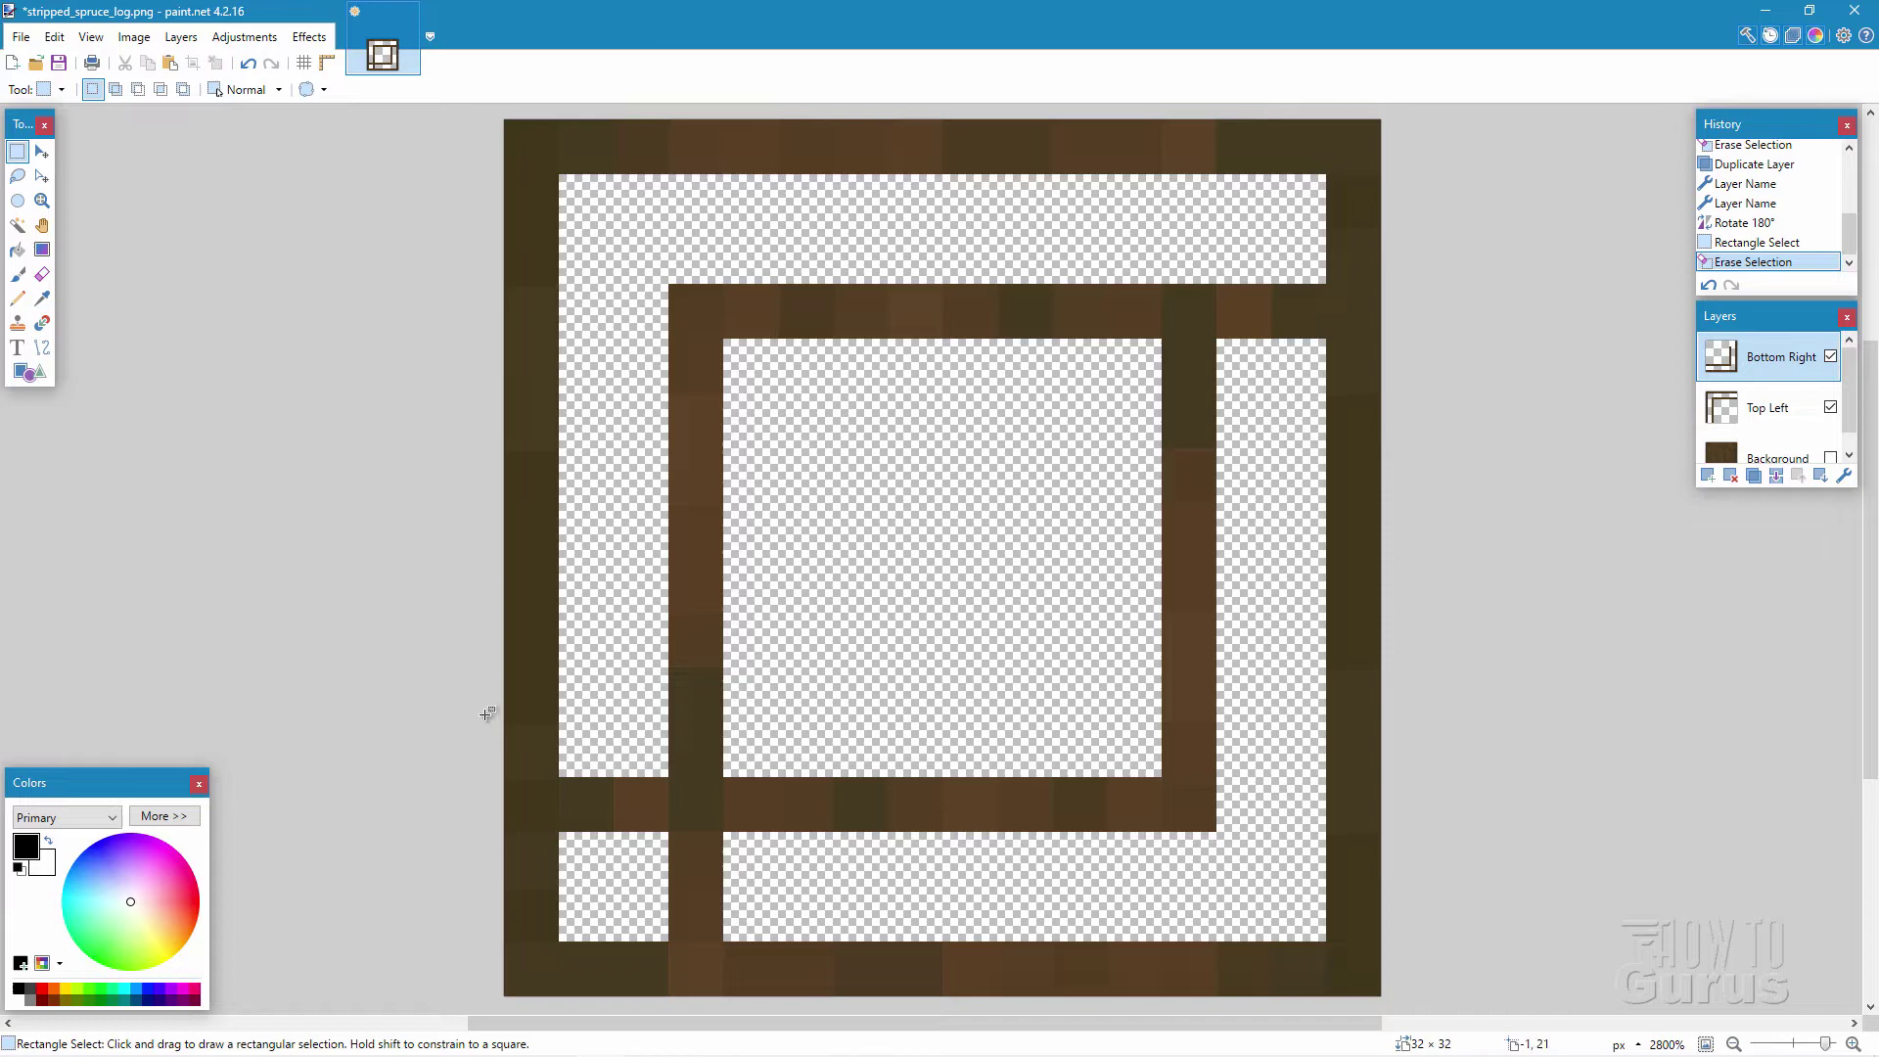
{"action": "left_click_drag", "start_coordinate": [490, 715], "coordinate": [668, 885]}
{"action": "key", "text": "Delete"}
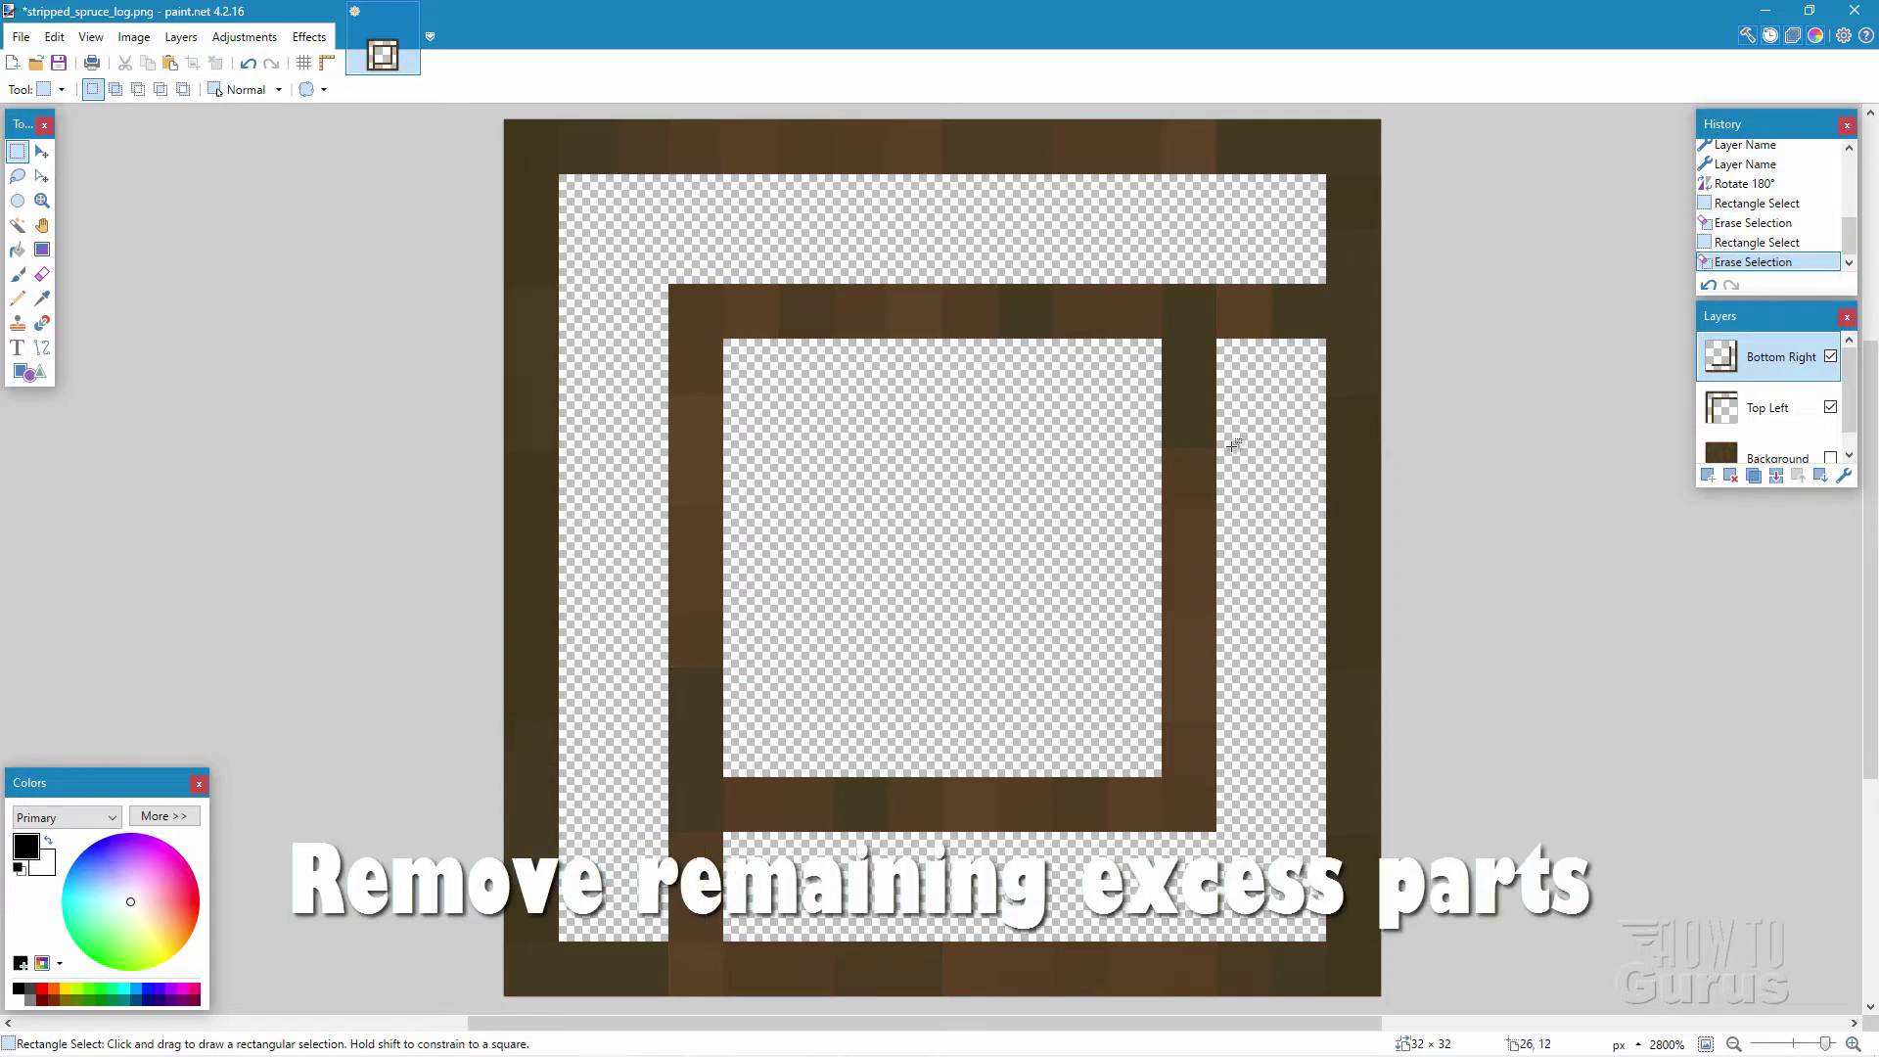
Step: On the Top Left layer, delete the excess top-right and bottom-left corner pixels
{"action": "left_click", "coordinate": [1774, 411]}
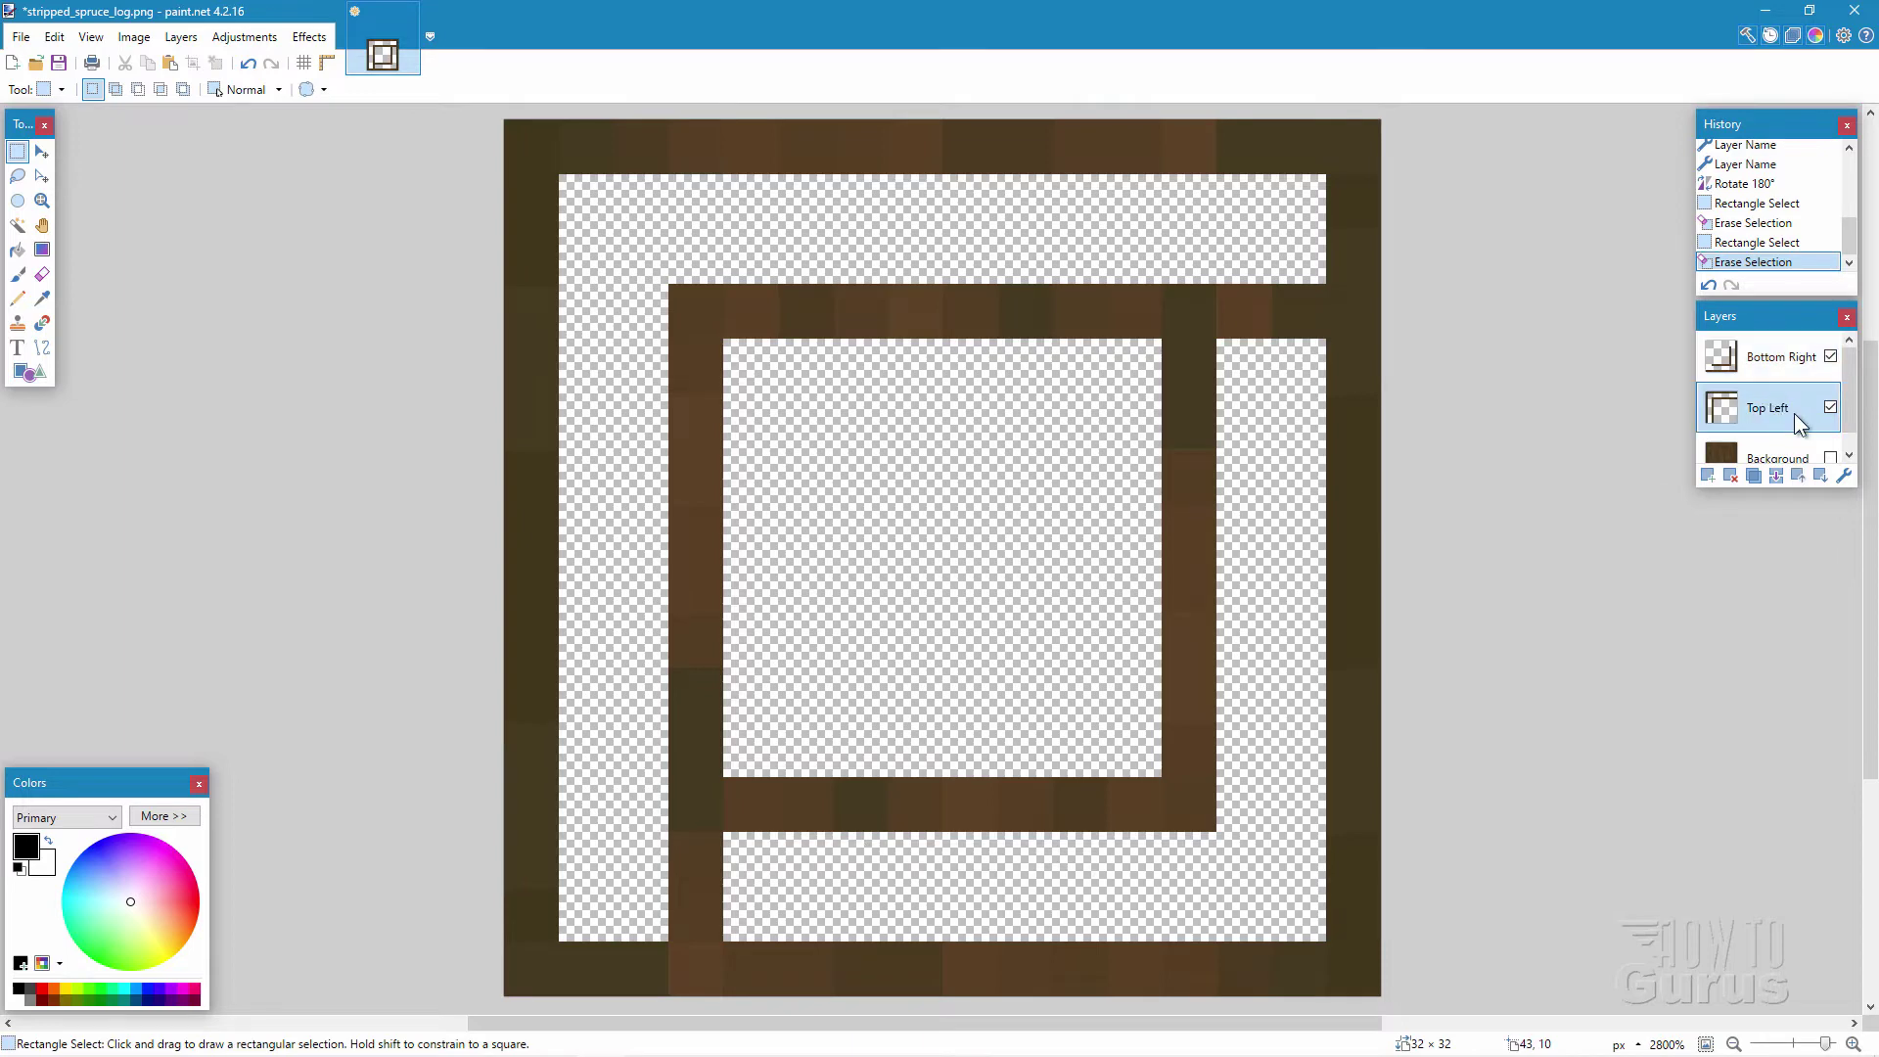
{"action": "mouse_move", "coordinate": [1380, 256]}
{"action": "left_mouse_down"}
{"action": "mouse_move", "coordinate": [1269, 393]}
{"action": "mouse_move", "coordinate": [1223, 387]}
{"action": "mouse_move", "coordinate": [1238, 379]}
{"action": "left_mouse_up"}
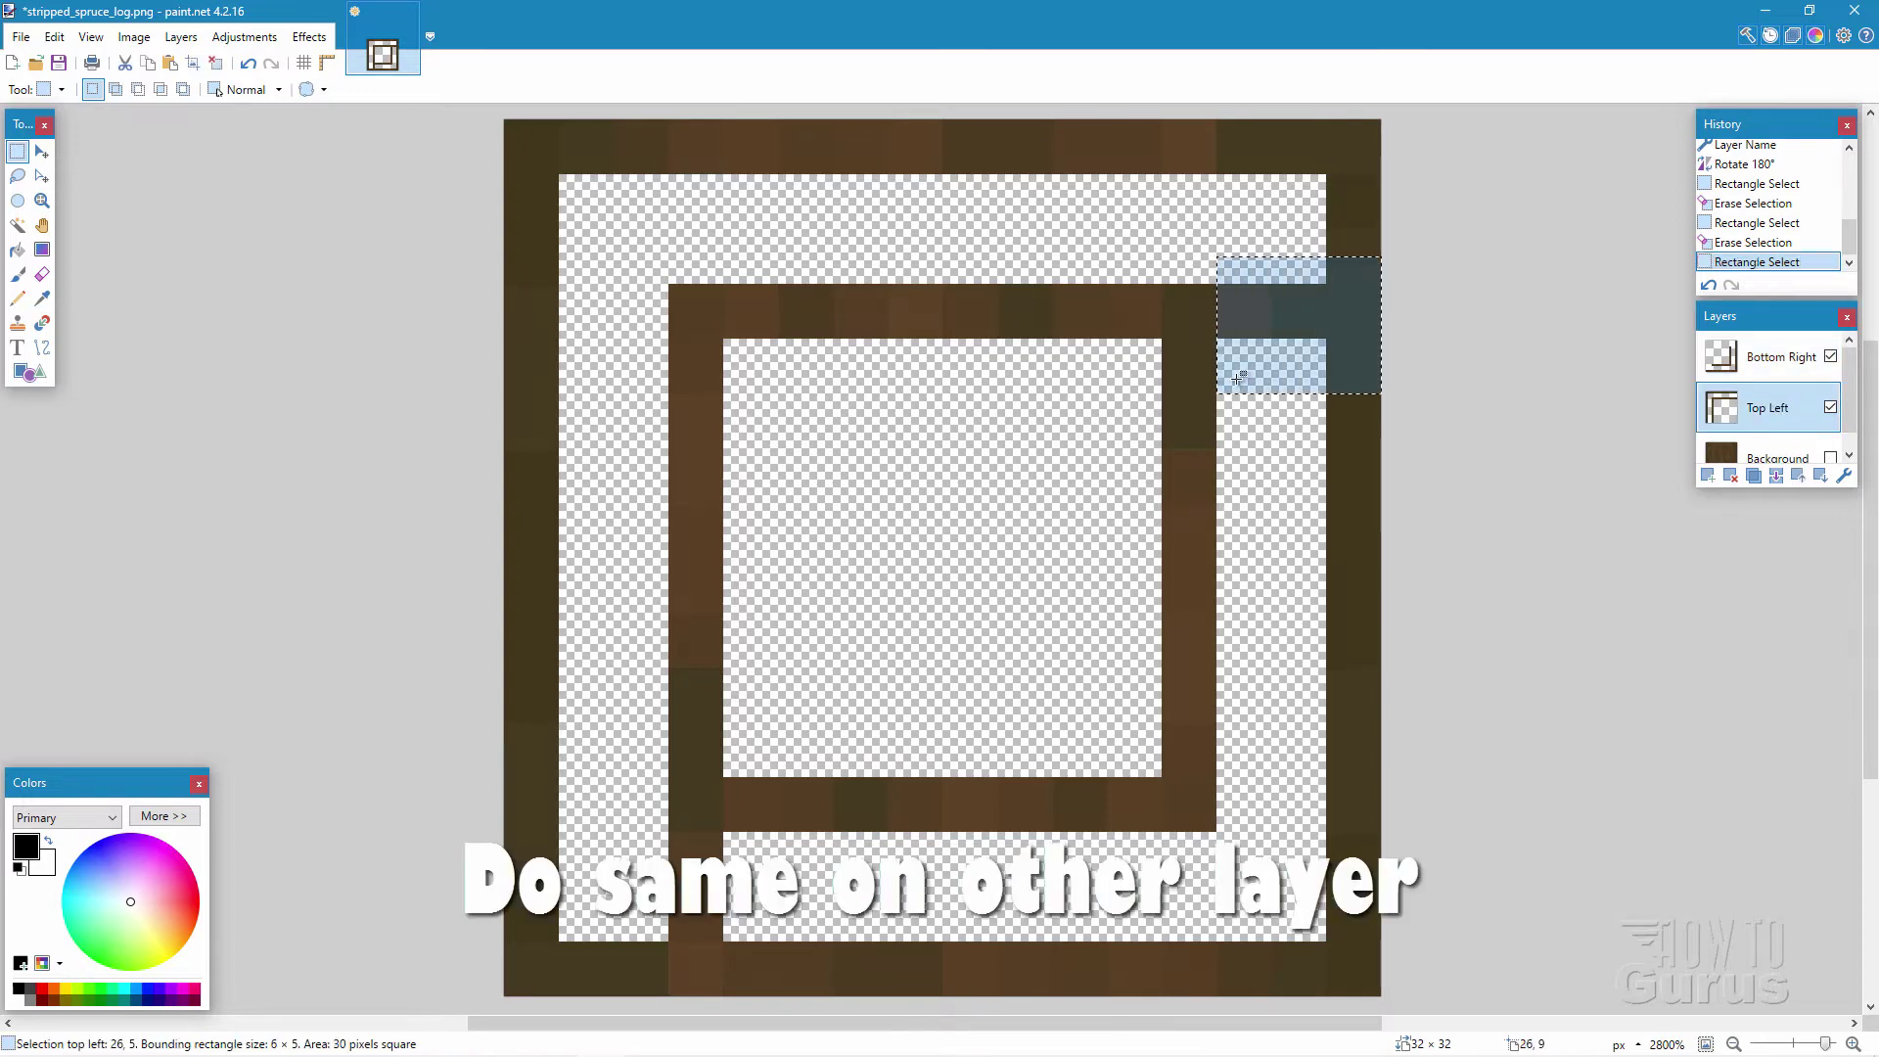
{"action": "key", "text": "Delete"}
{"action": "scroll", "coordinate": [929, 587], "scroll_direction": "down", "scroll_amount": 2}
{"action": "left_click_drag", "start_coordinate": [600, 866], "coordinate": [753, 724]}
{"action": "key", "text": "Delete"}
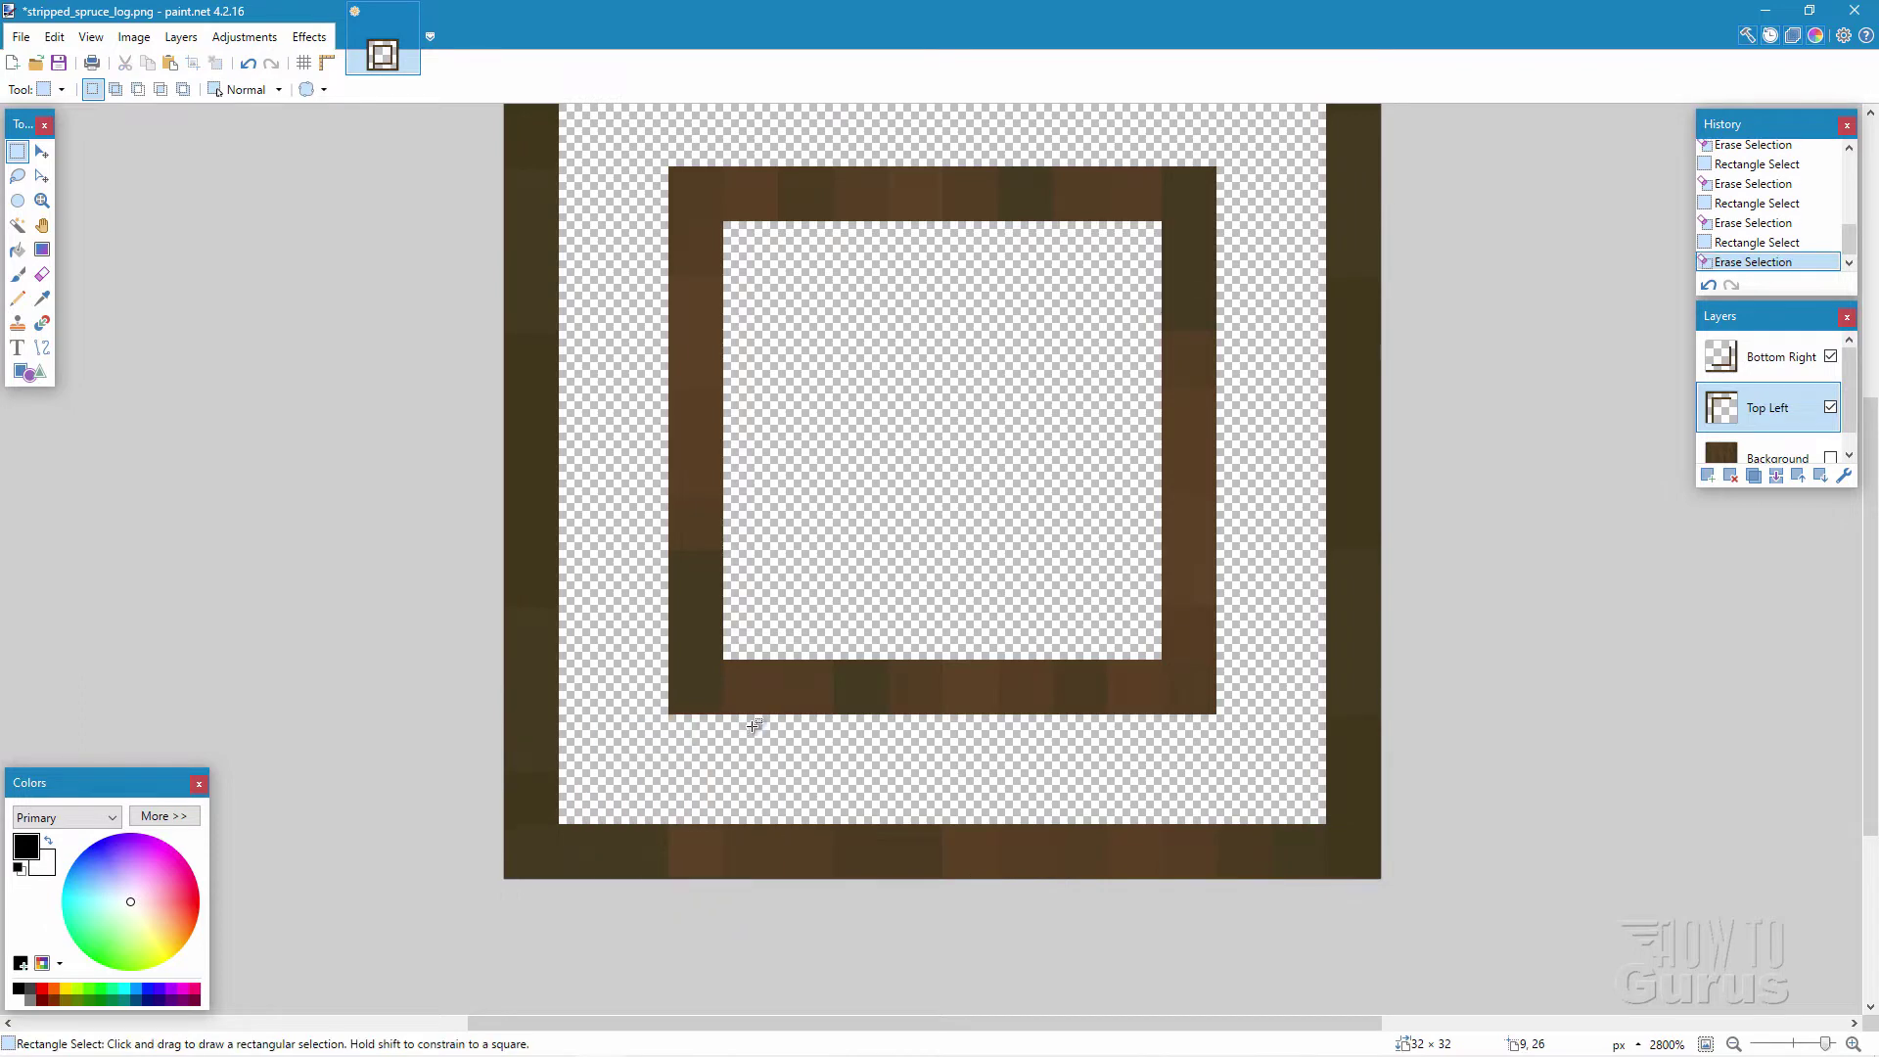
{"action": "scroll", "coordinate": [1344, 794], "scroll_direction": "up", "scroll_amount": 2}
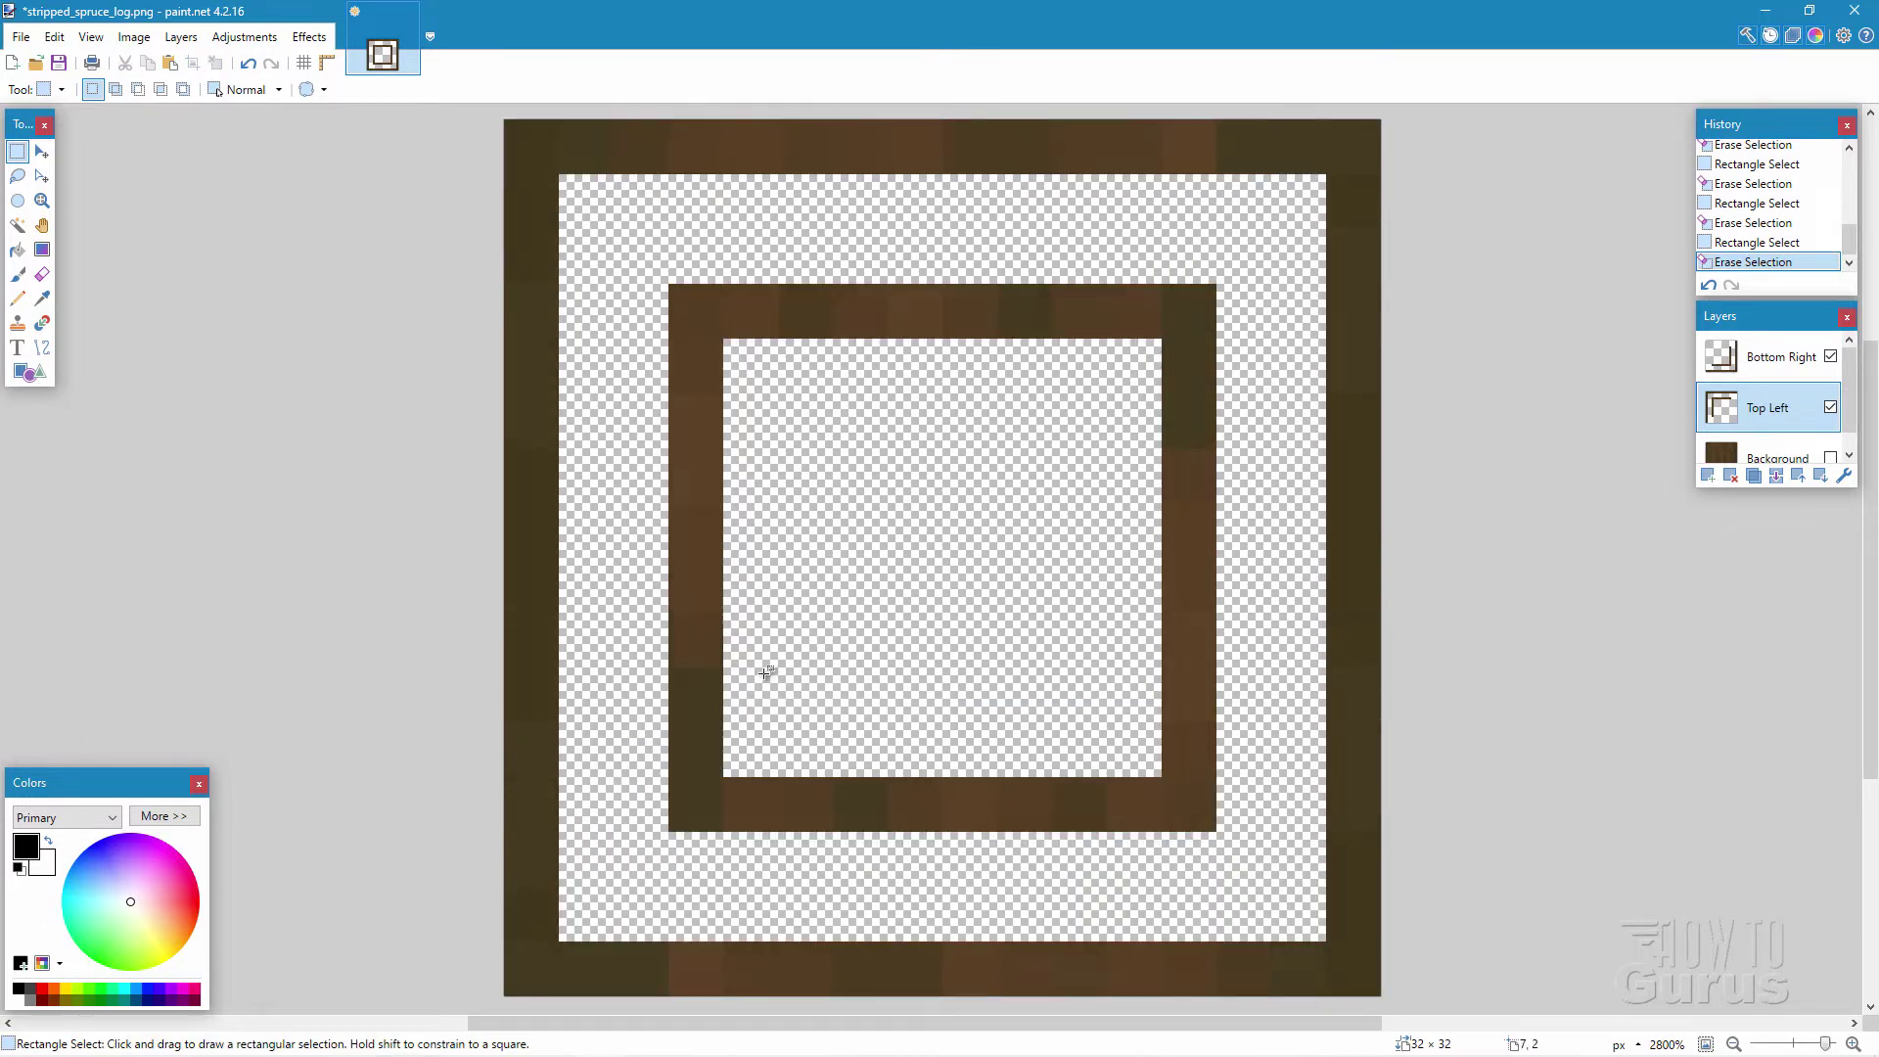
Step: Check the Top Left and Bottom Right layers by toggling visibility, then show the wood Background layer
{"action": "left_click", "coordinate": [41, 151]}
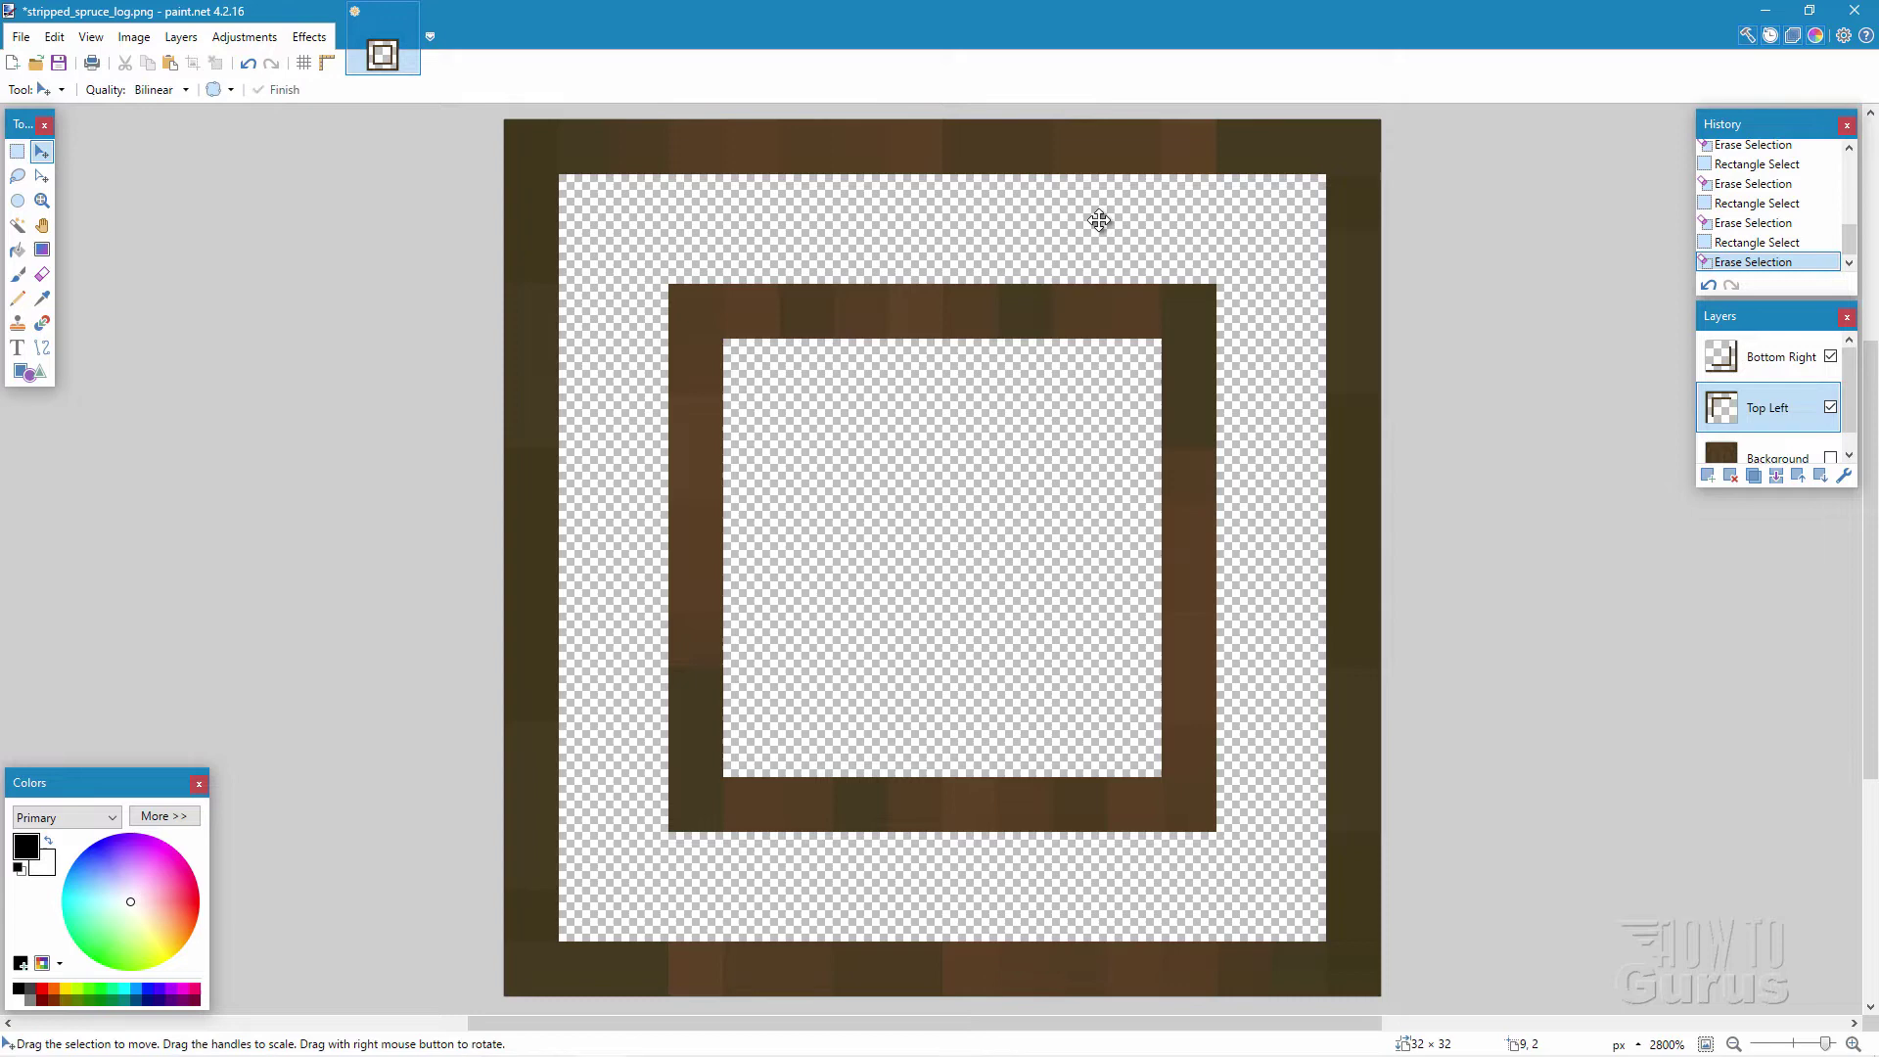
{"action": "left_click", "coordinate": [1830, 407]}
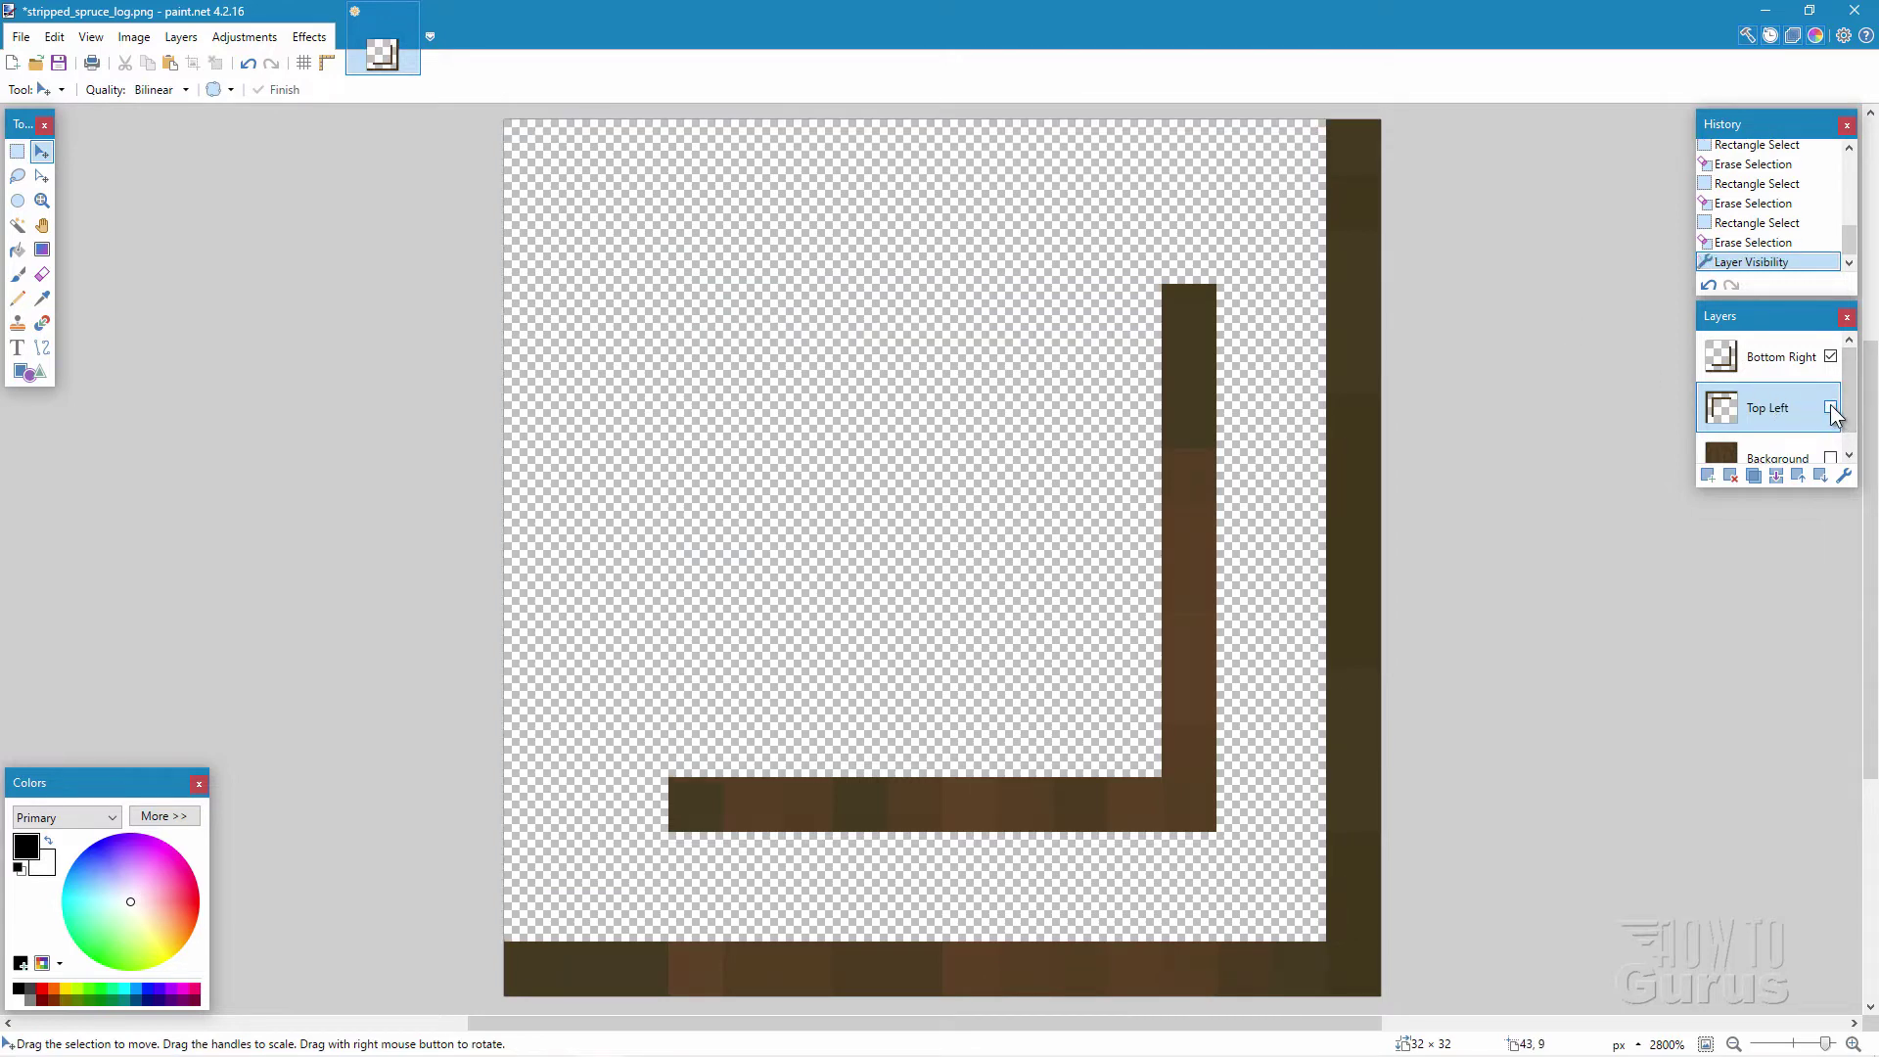
{"action": "left_click", "coordinate": [1829, 407]}
{"action": "left_click", "coordinate": [1779, 370]}
{"action": "left_click", "coordinate": [1829, 356]}
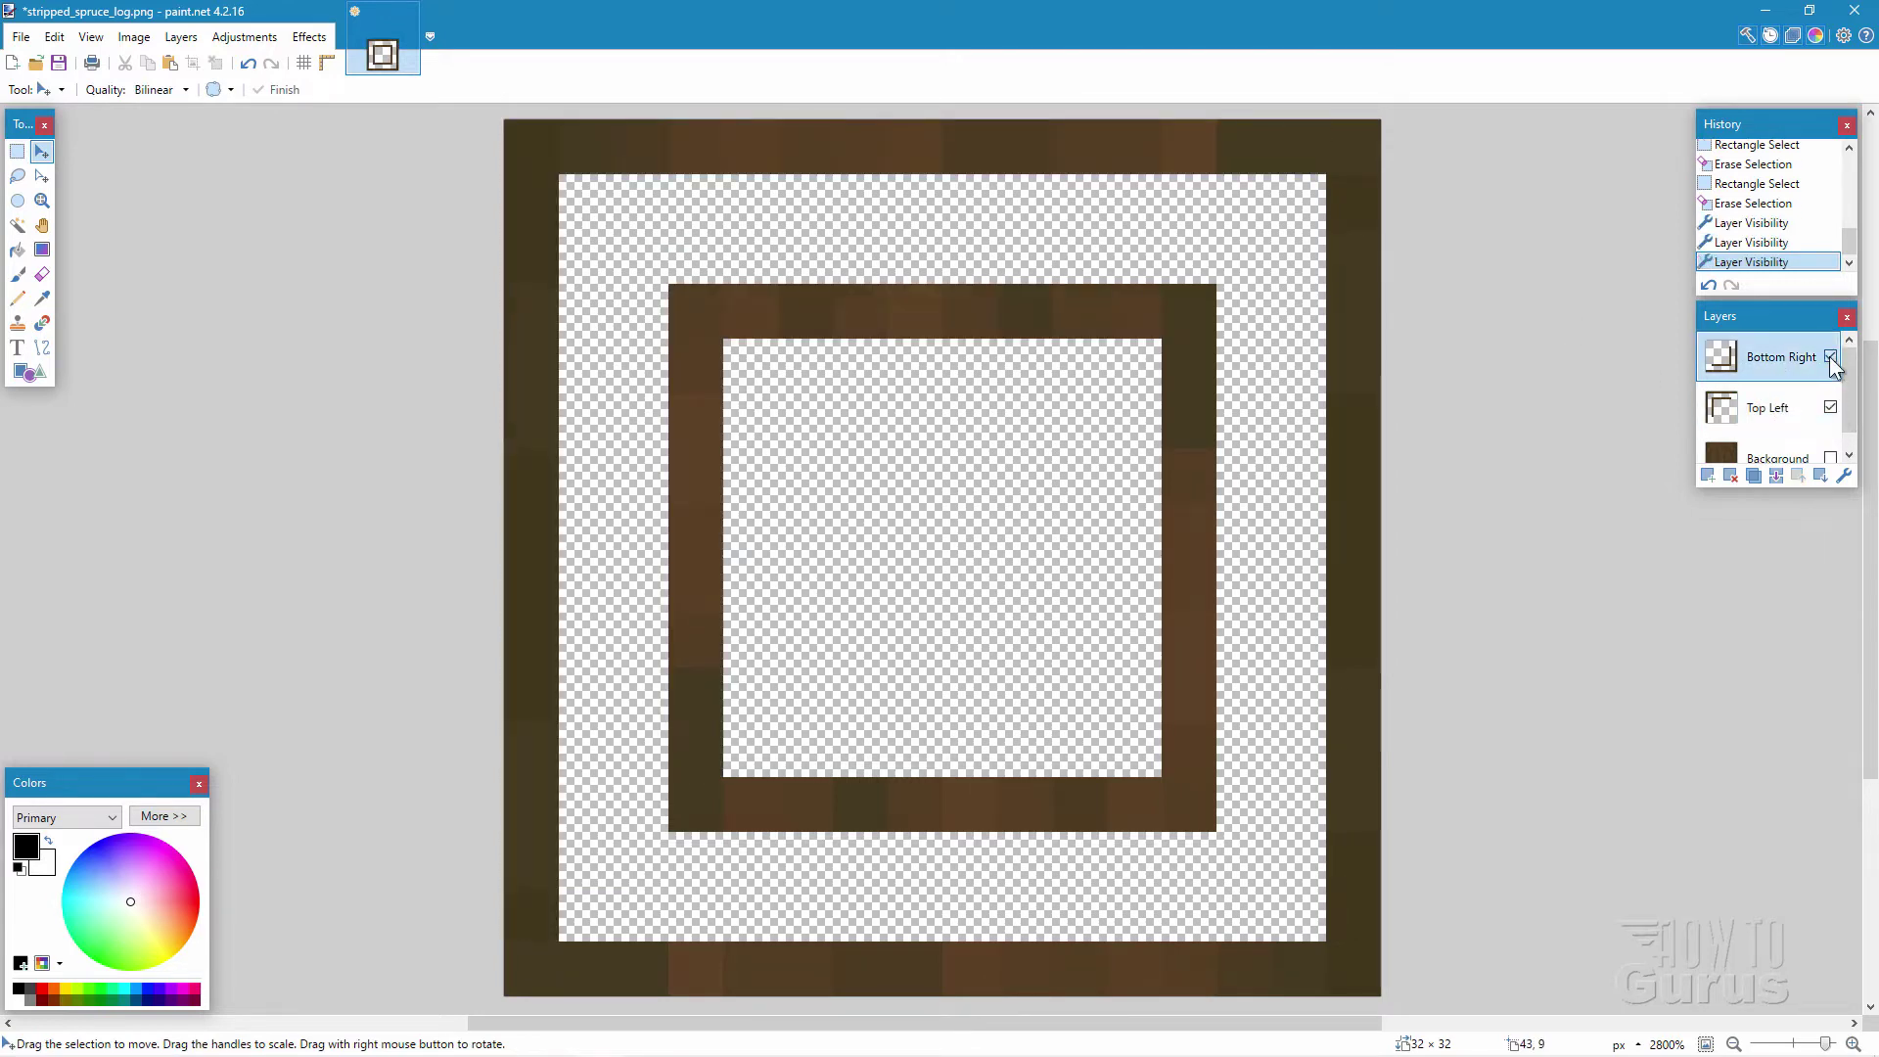
{"action": "left_click", "coordinate": [1829, 356]}
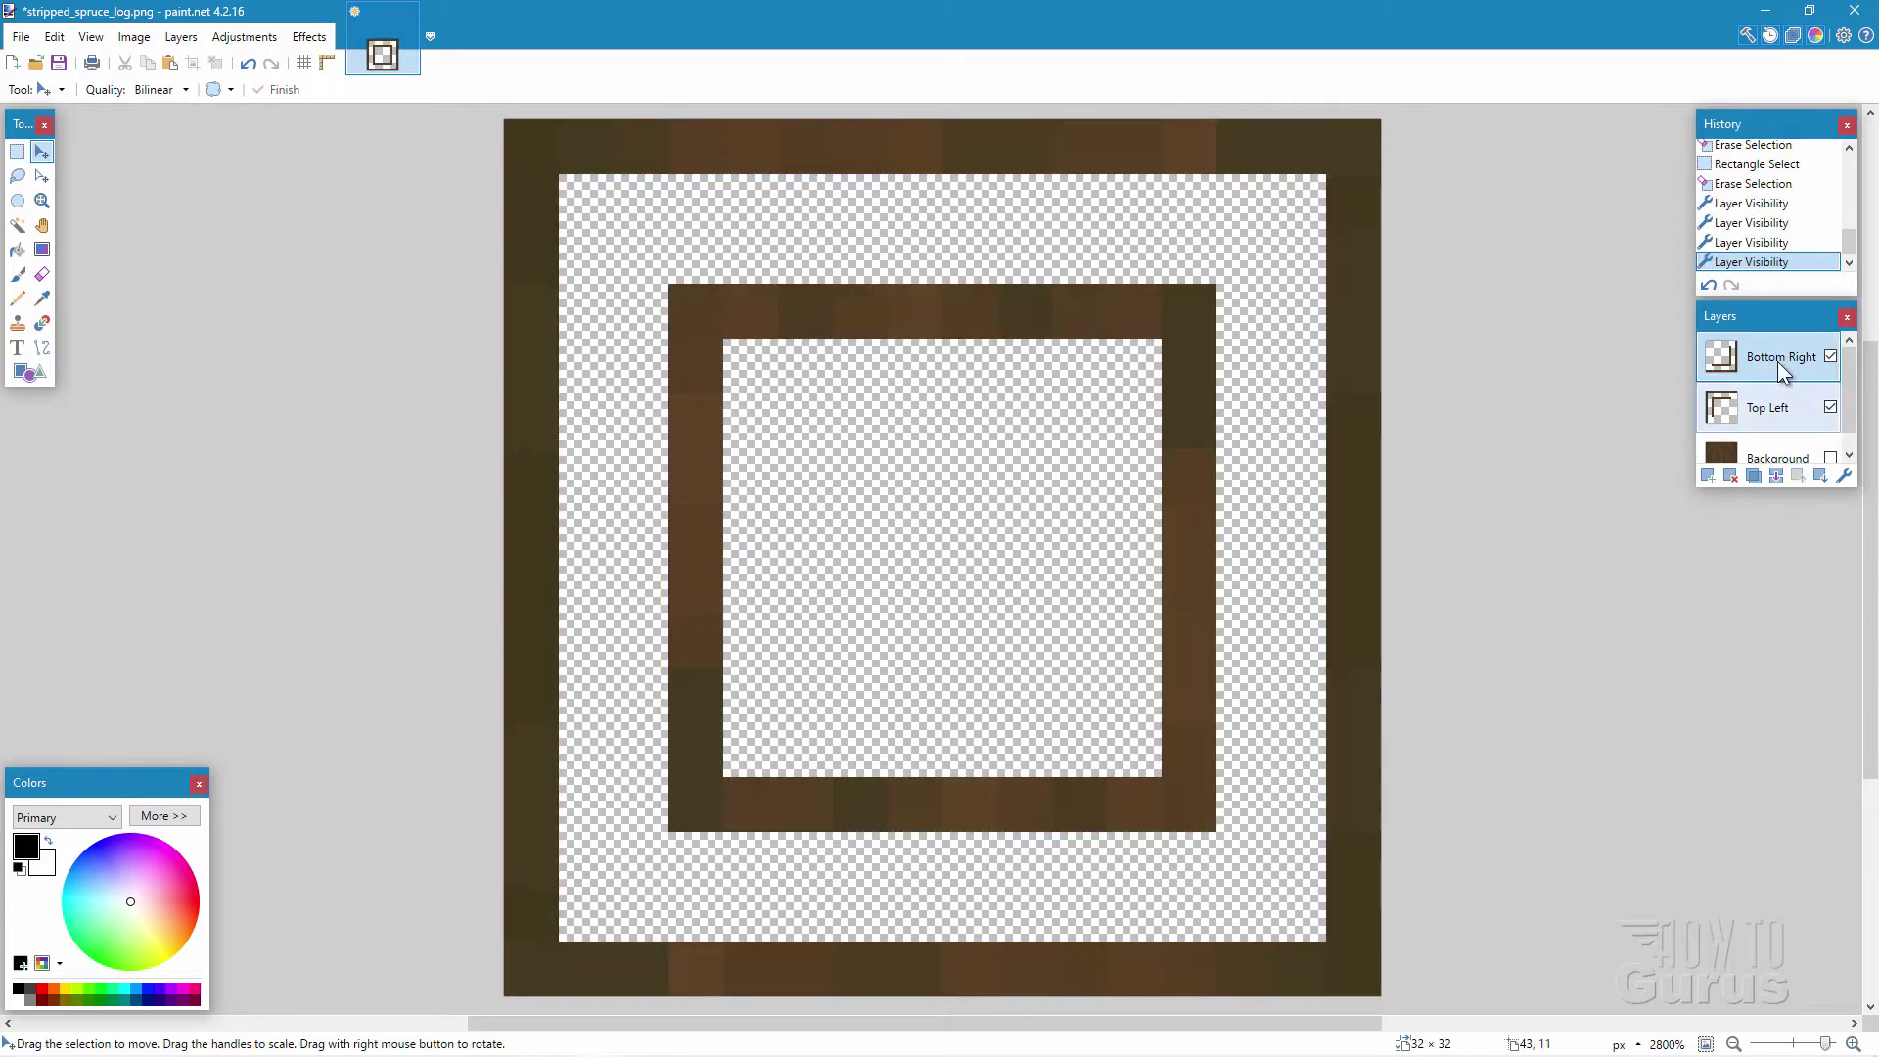
{"action": "left_click", "coordinate": [1830, 457]}
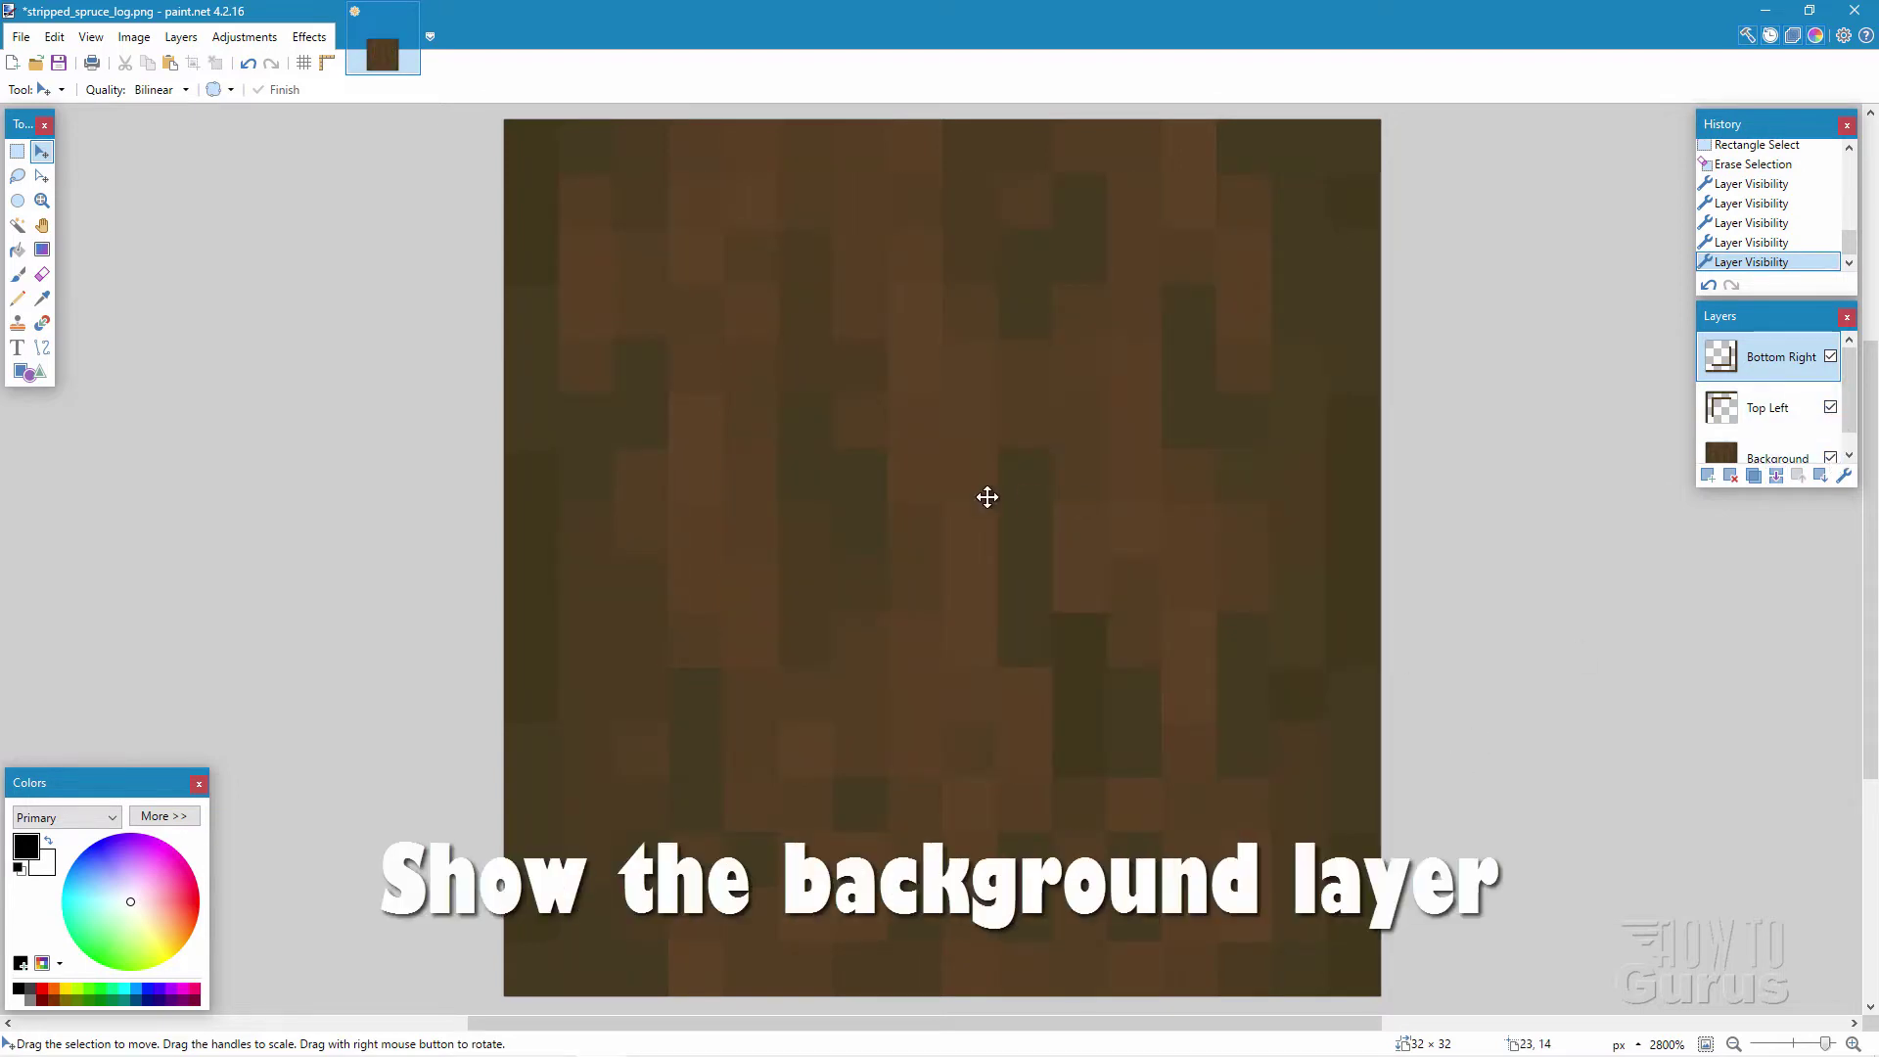
{"action": "left_click", "coordinate": [1779, 409]}
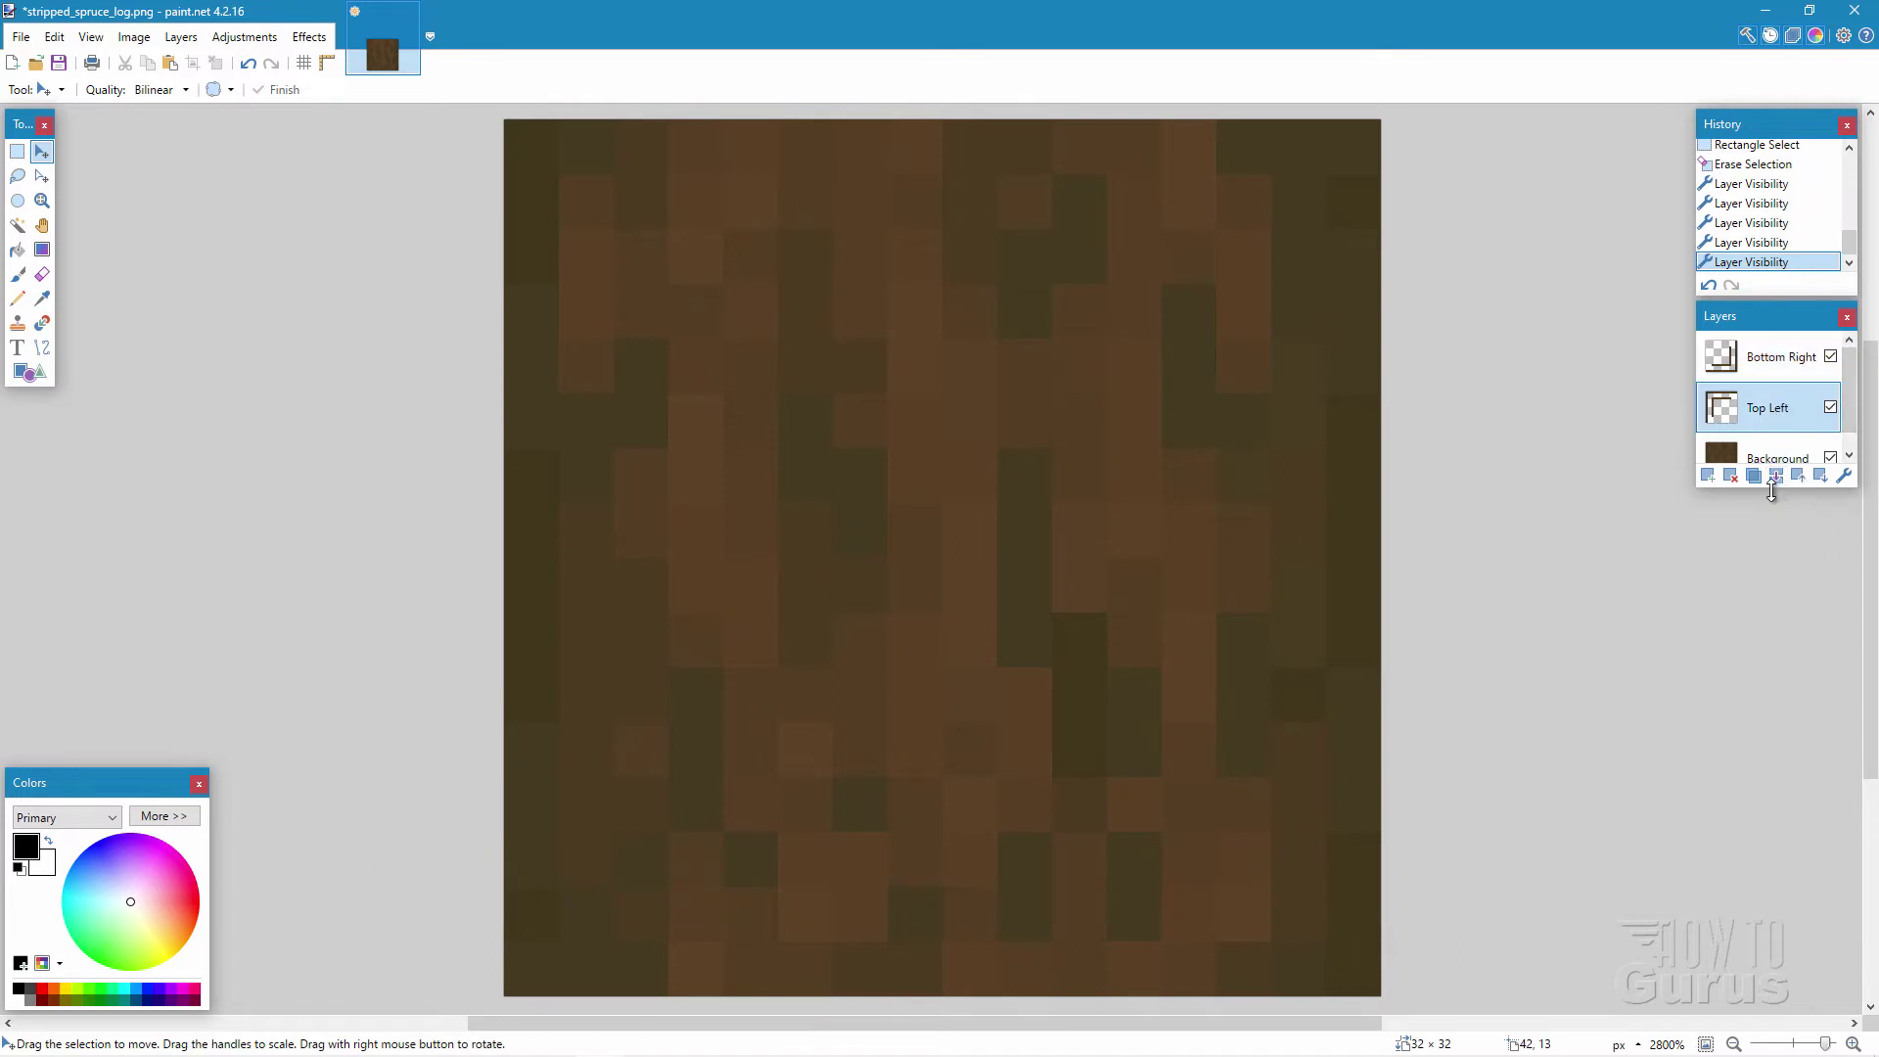
Step: Apply Brightness/Contrast with brightness 60 and contrast 58 to the Top Left layer
{"action": "left_click_drag", "start_coordinate": [1773, 488], "coordinate": [1801, 563]}
{"action": "left_click", "coordinate": [245, 36]}
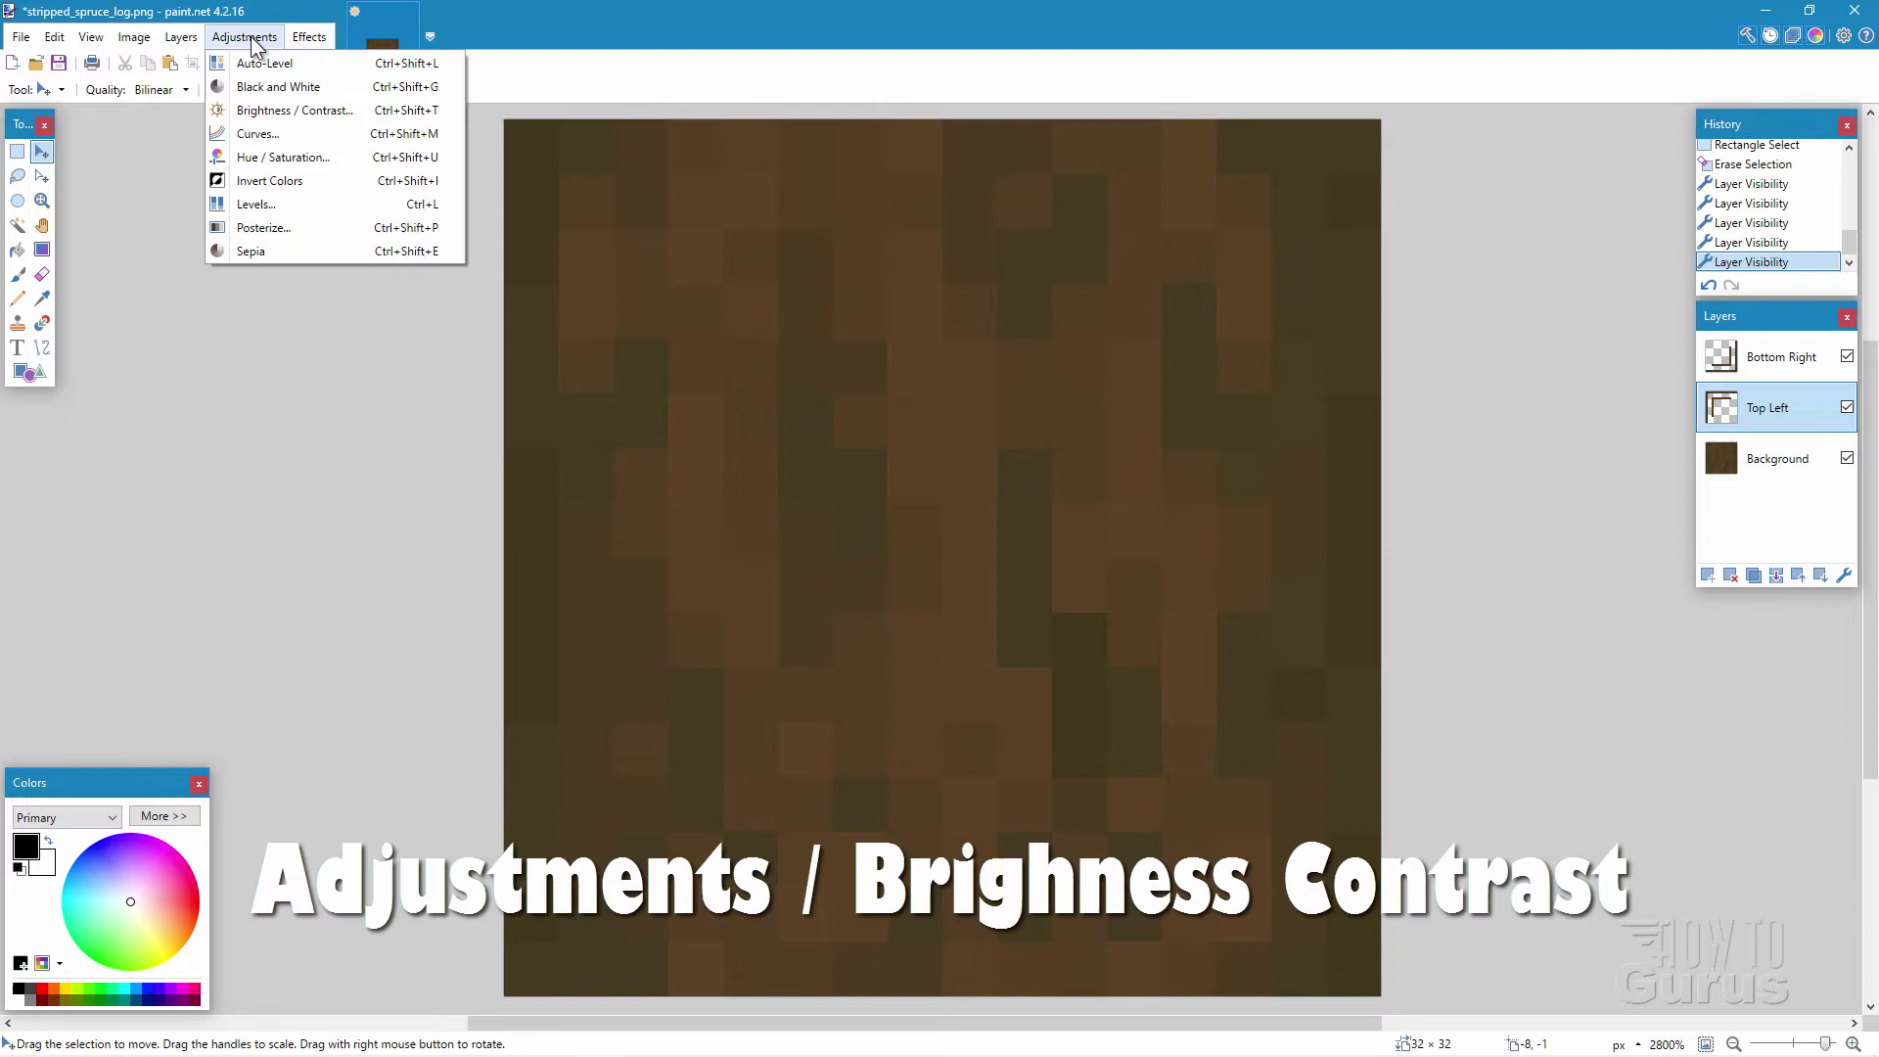
{"action": "left_click", "coordinate": [279, 114]}
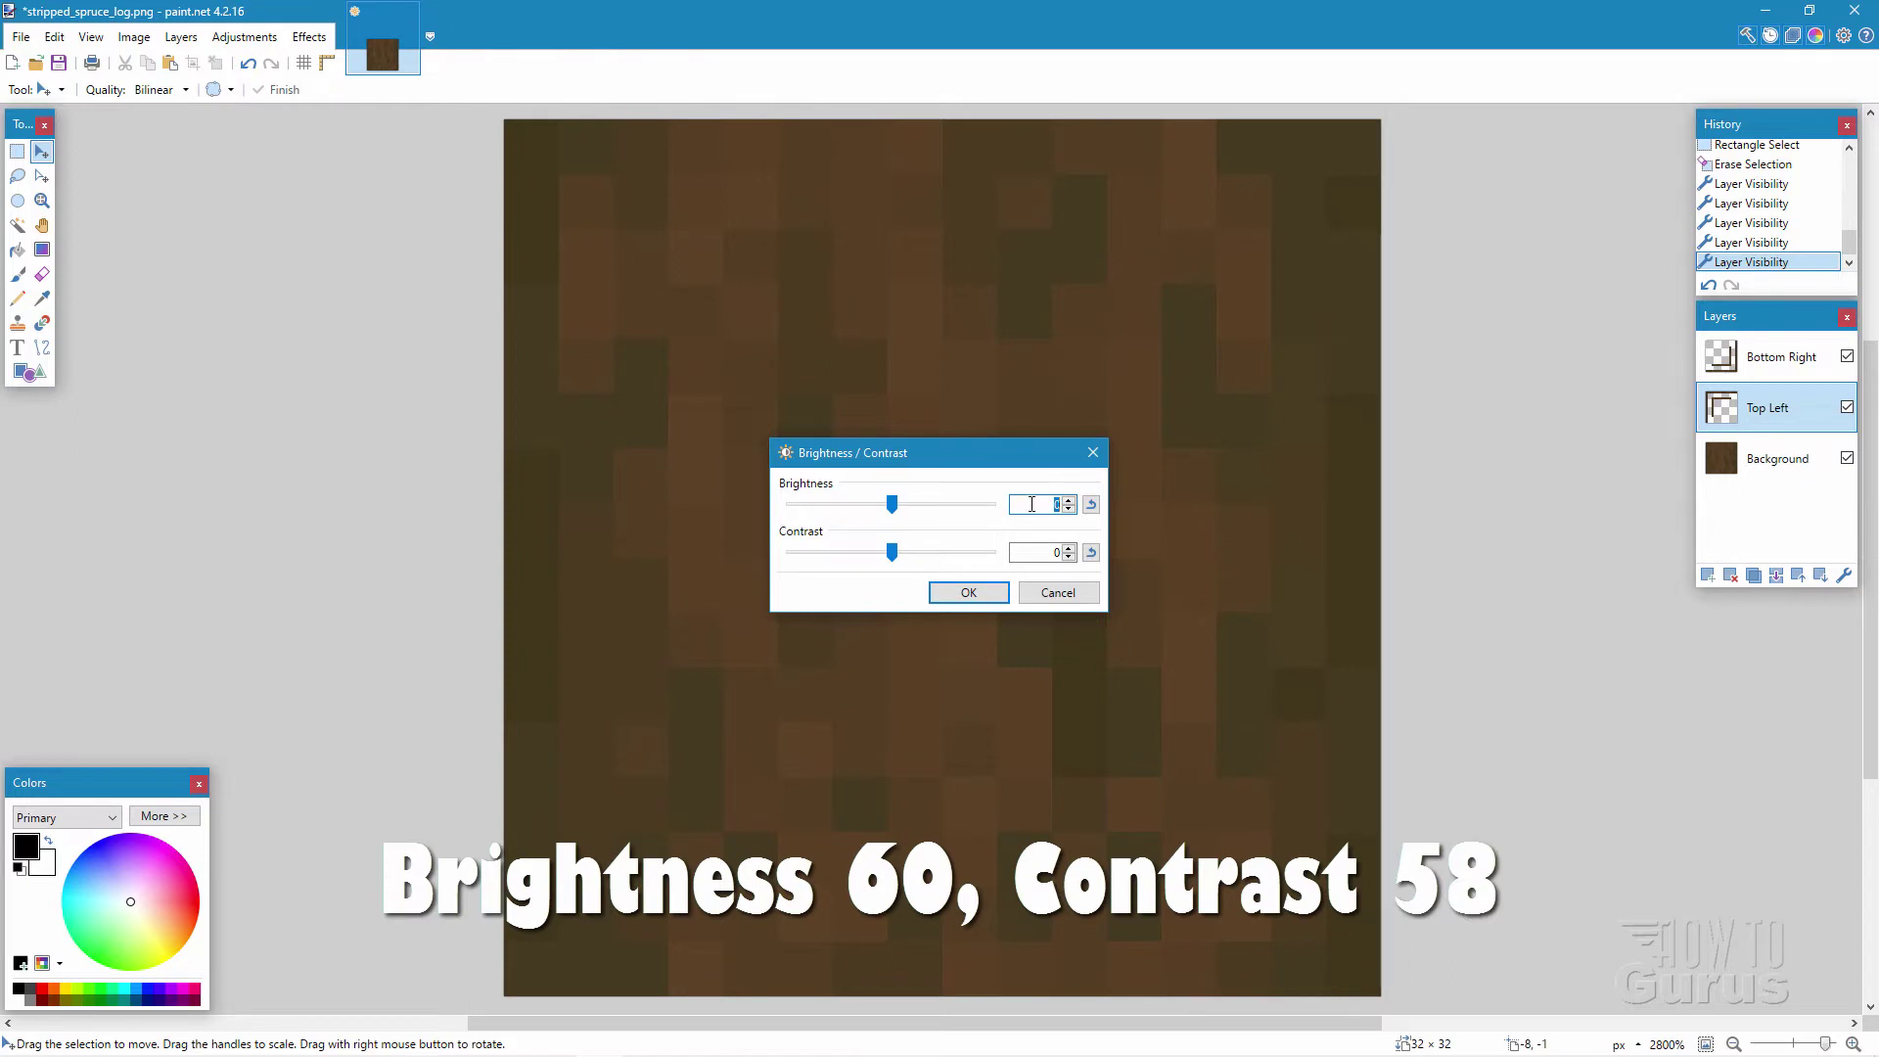
{"action": "left_click", "coordinate": [1045, 554]}
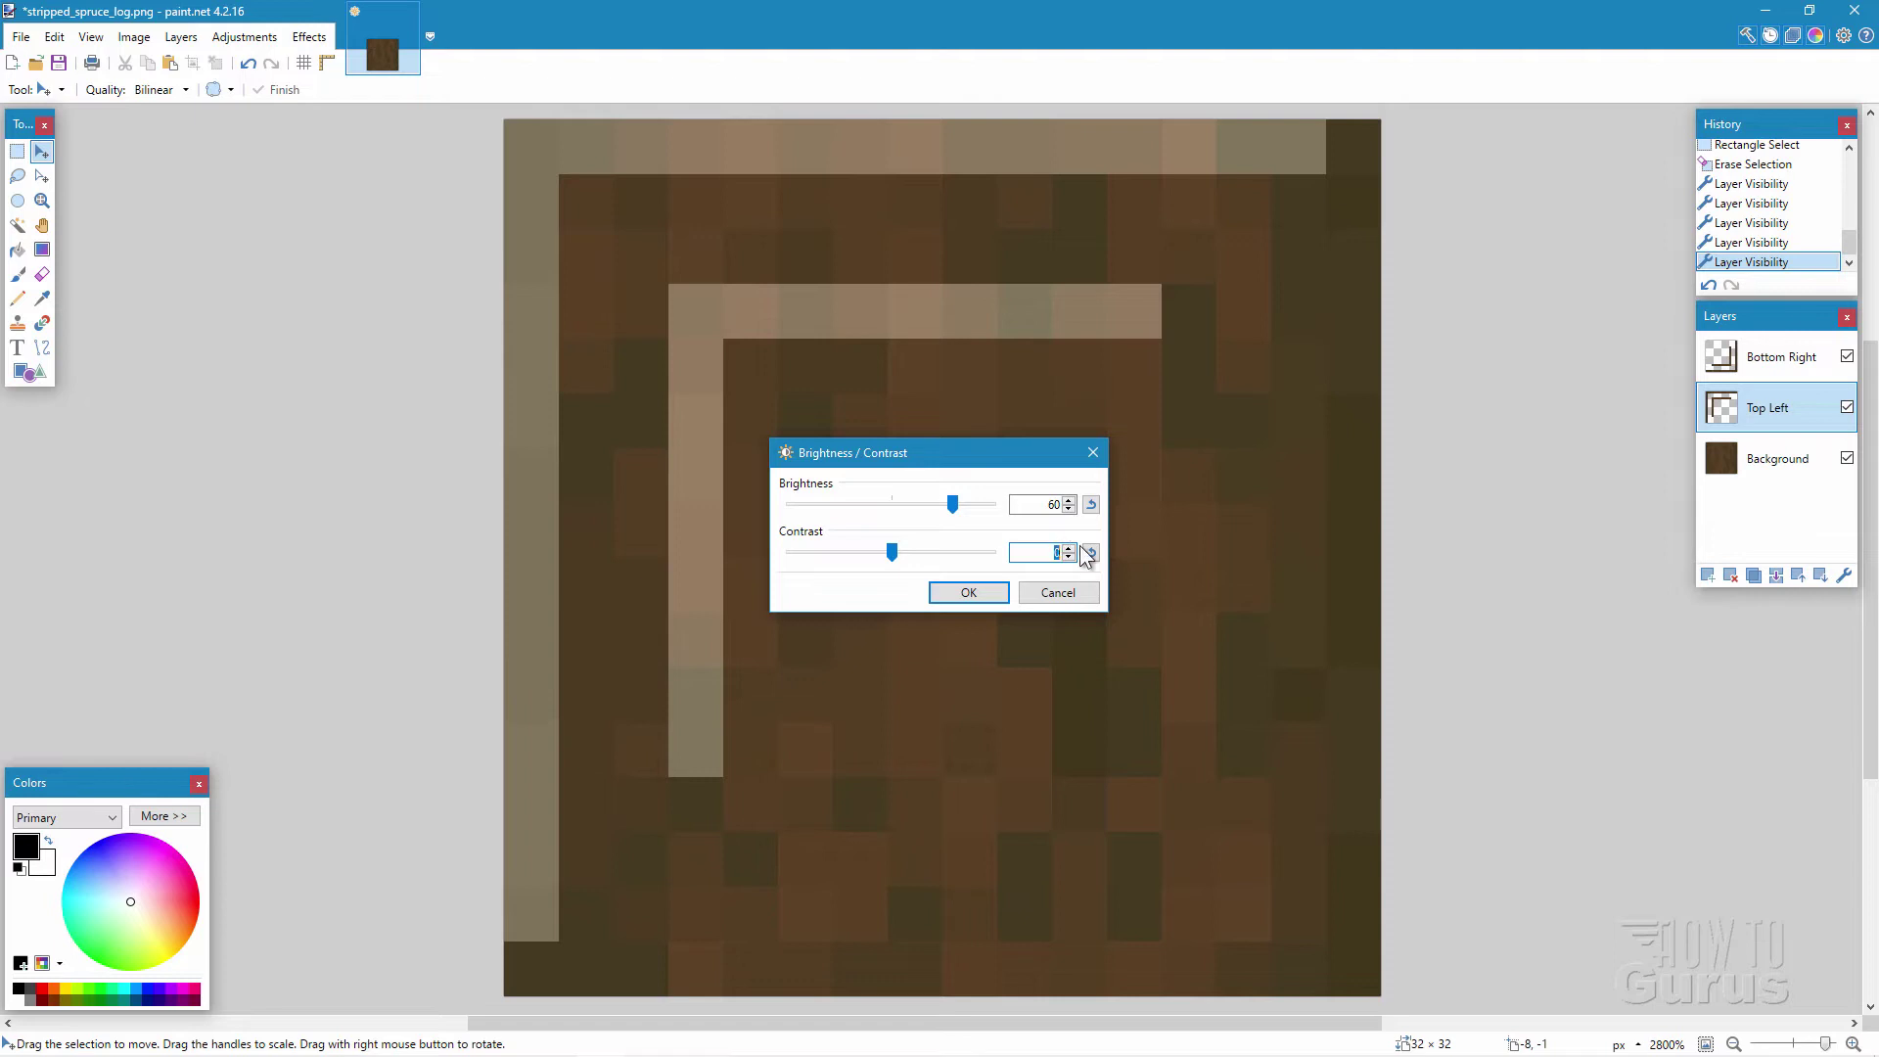
{"action": "left_click", "coordinate": [965, 592]}
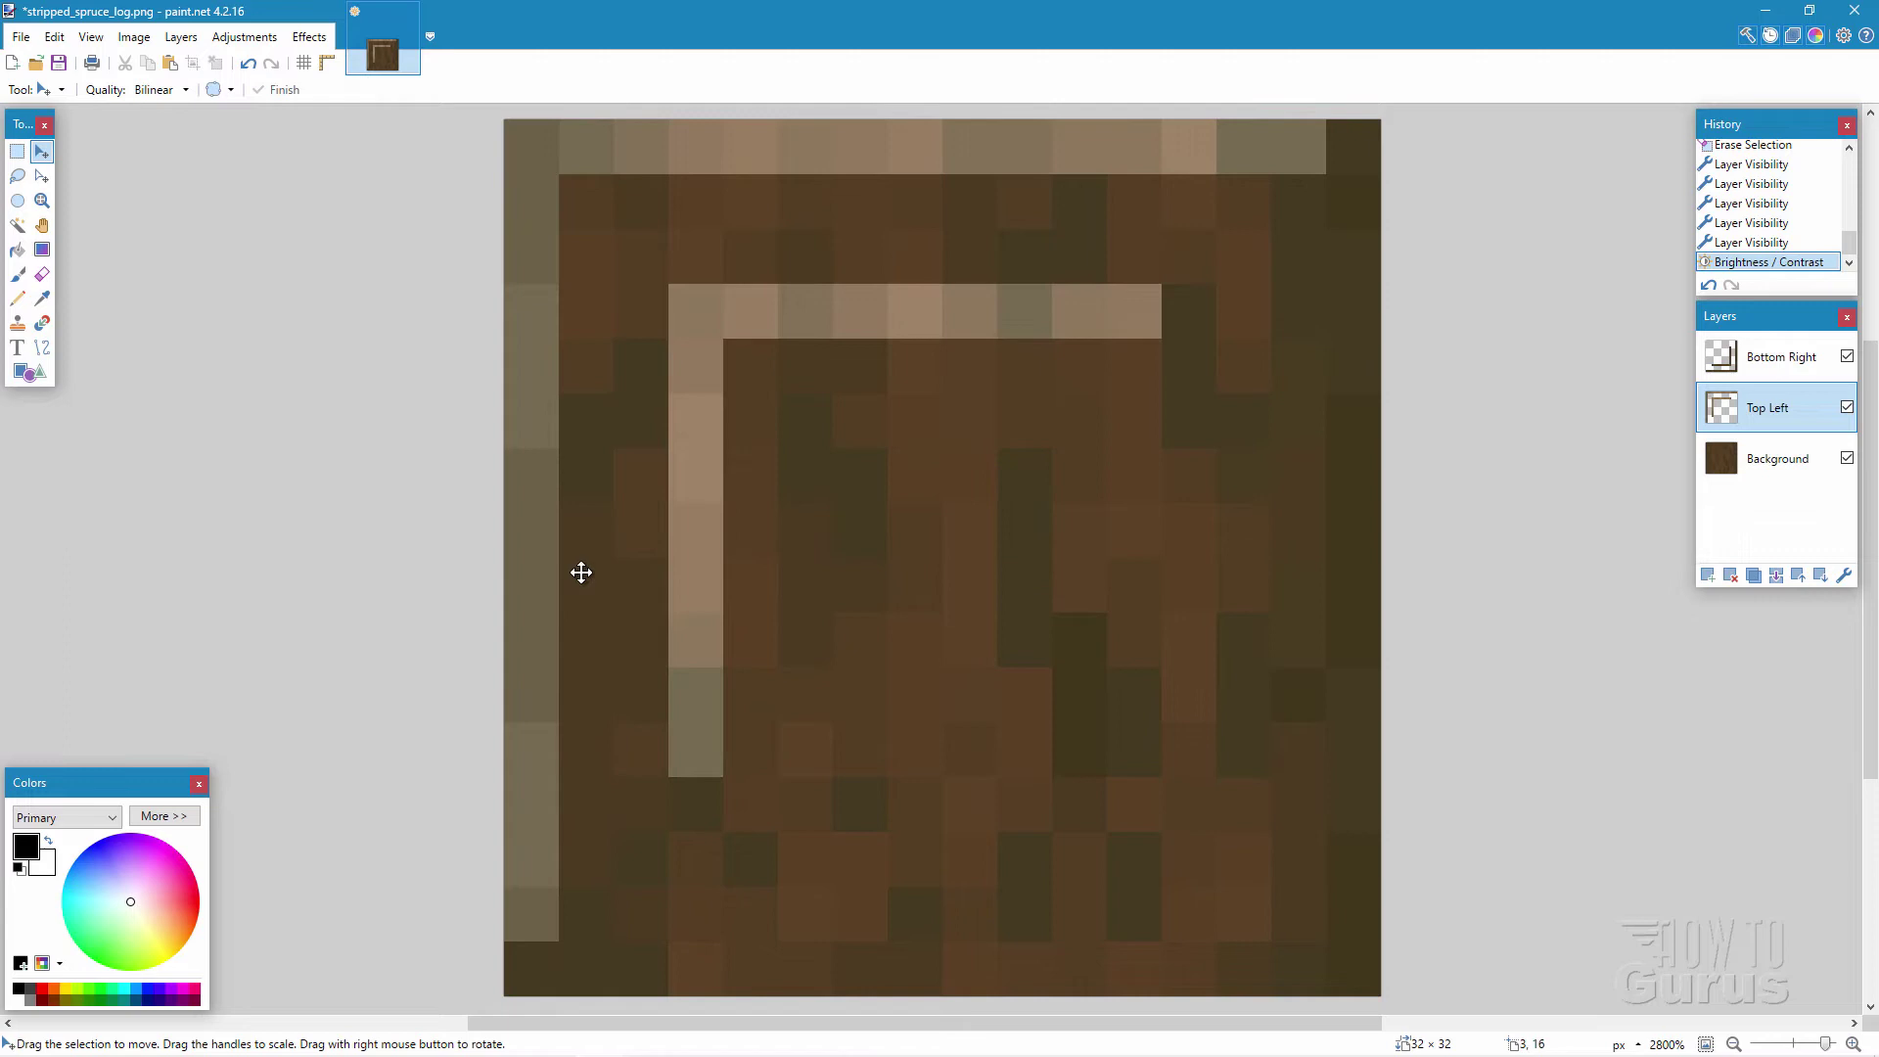
Step: Apply Brightness/Contrast with brightness 25 and contrast 58 to the Bottom Right layer
{"action": "left_click", "coordinate": [1787, 359]}
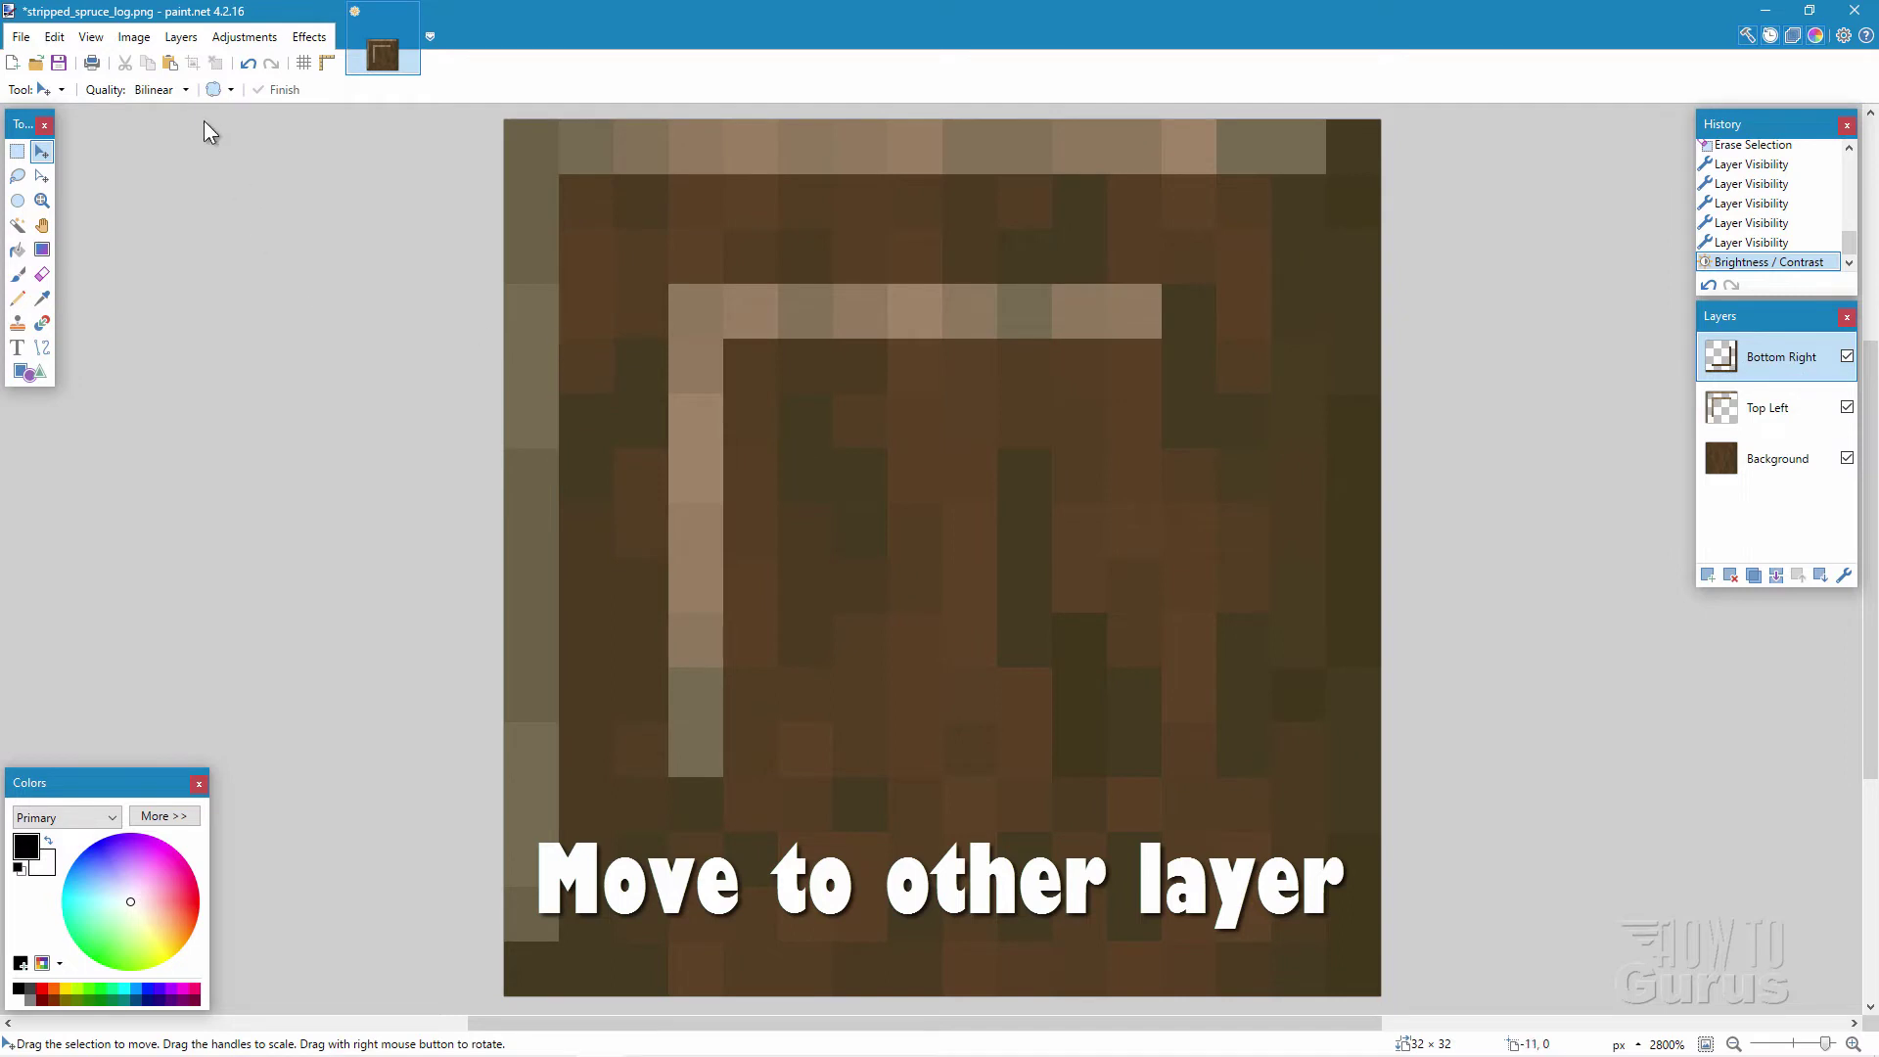
{"action": "left_click", "coordinate": [245, 39]}
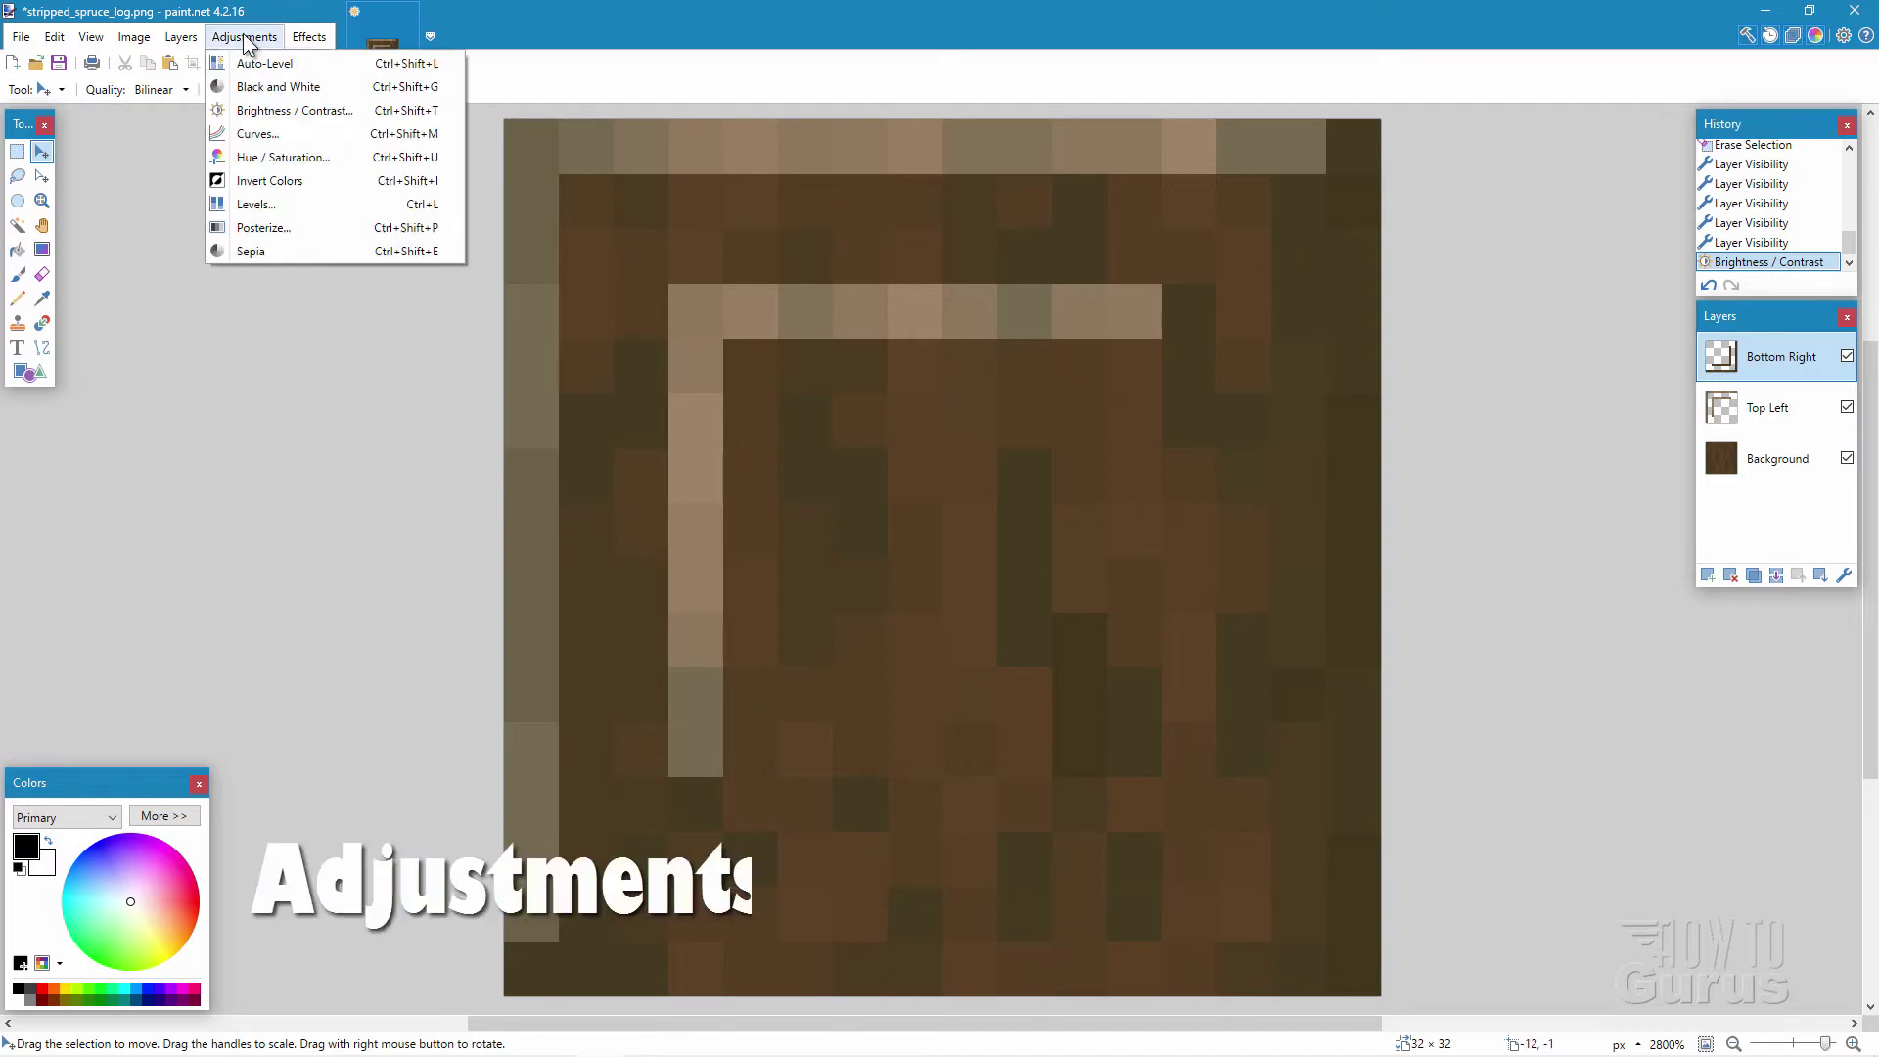
{"action": "left_click", "coordinate": [274, 111]}
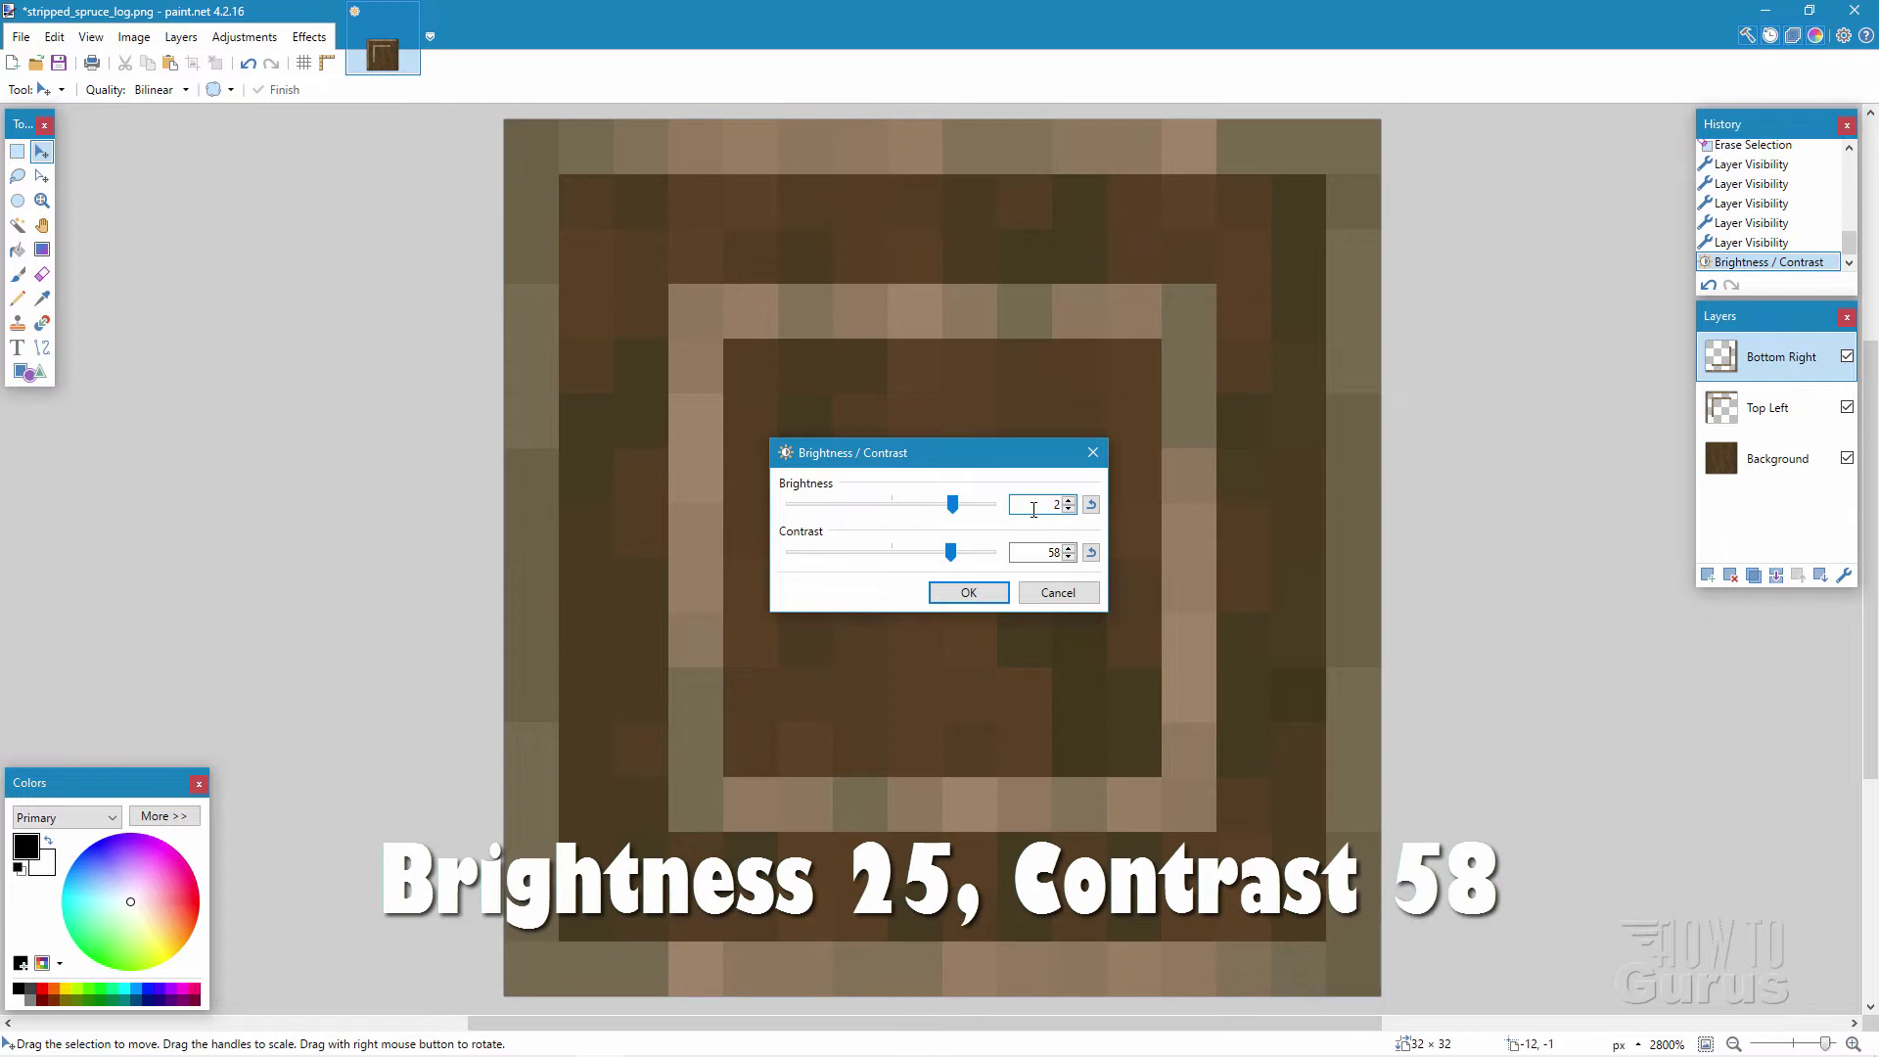
{"action": "left_click", "coordinate": [1029, 551]}
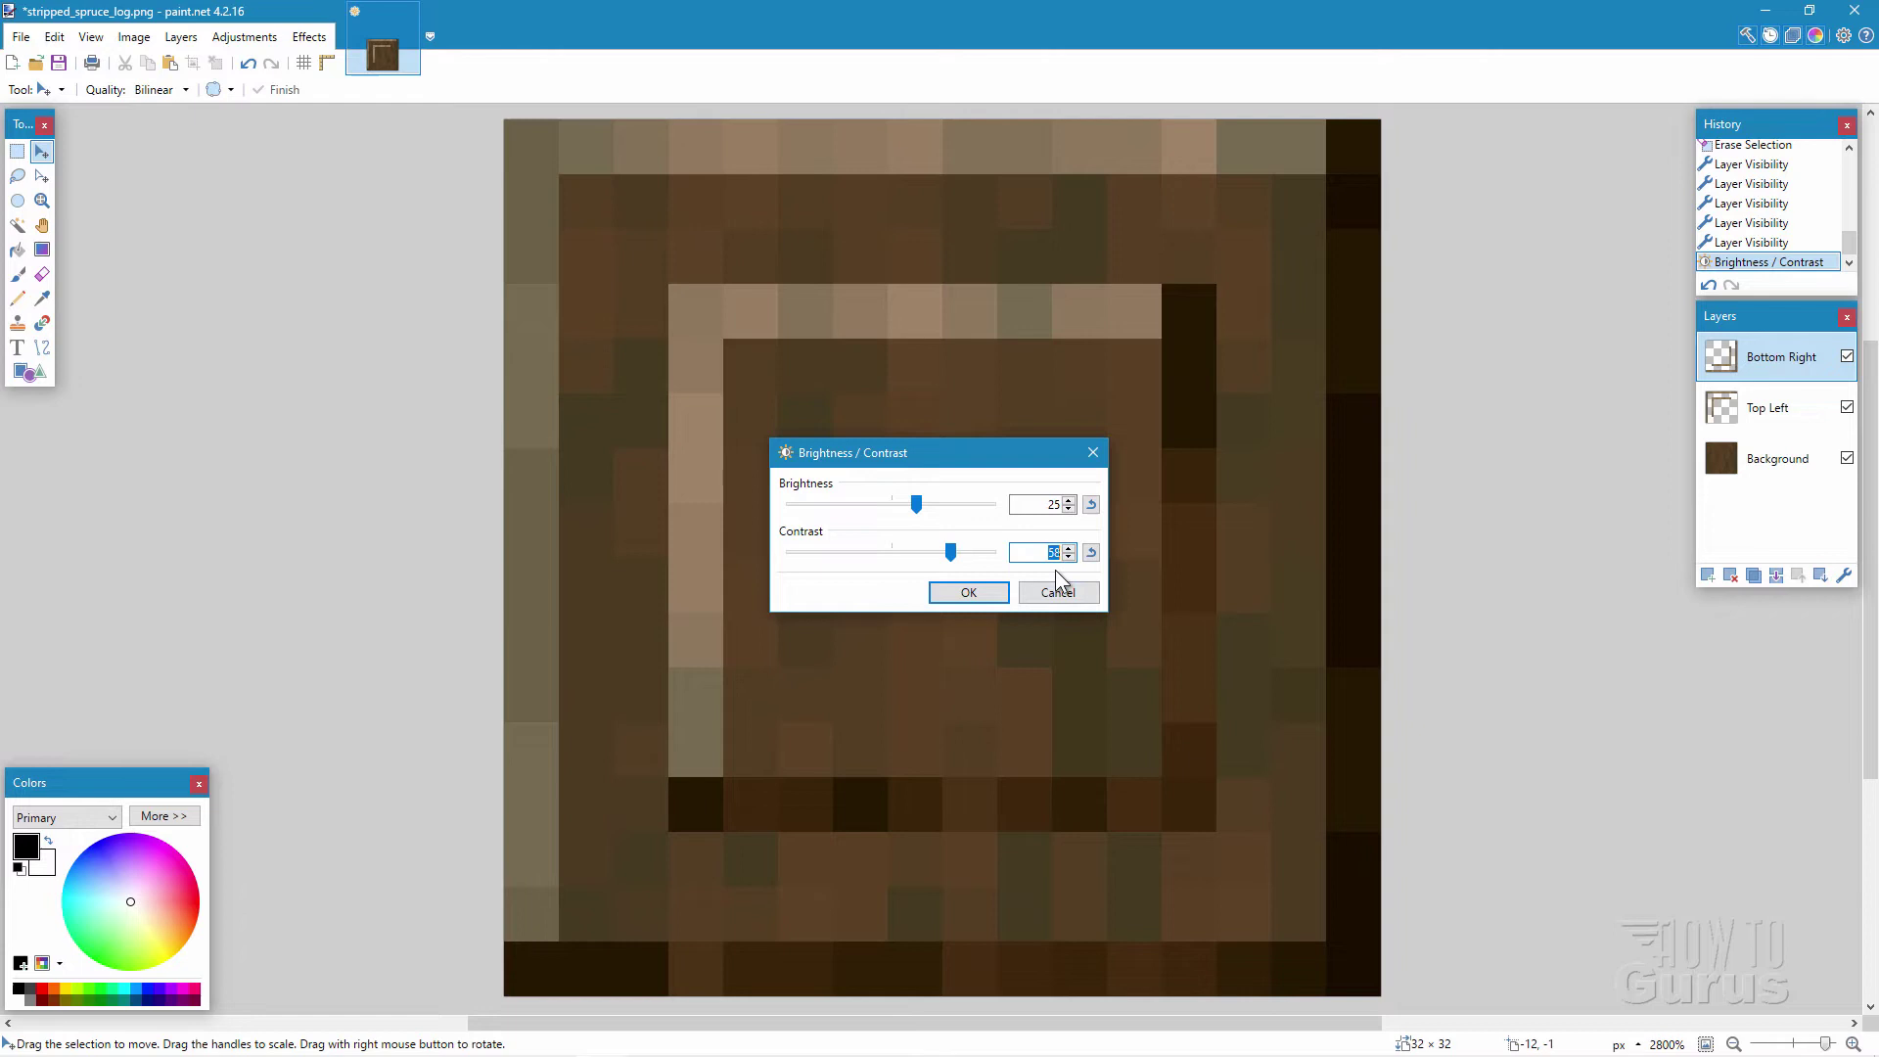
{"action": "left_click", "coordinate": [968, 591]}
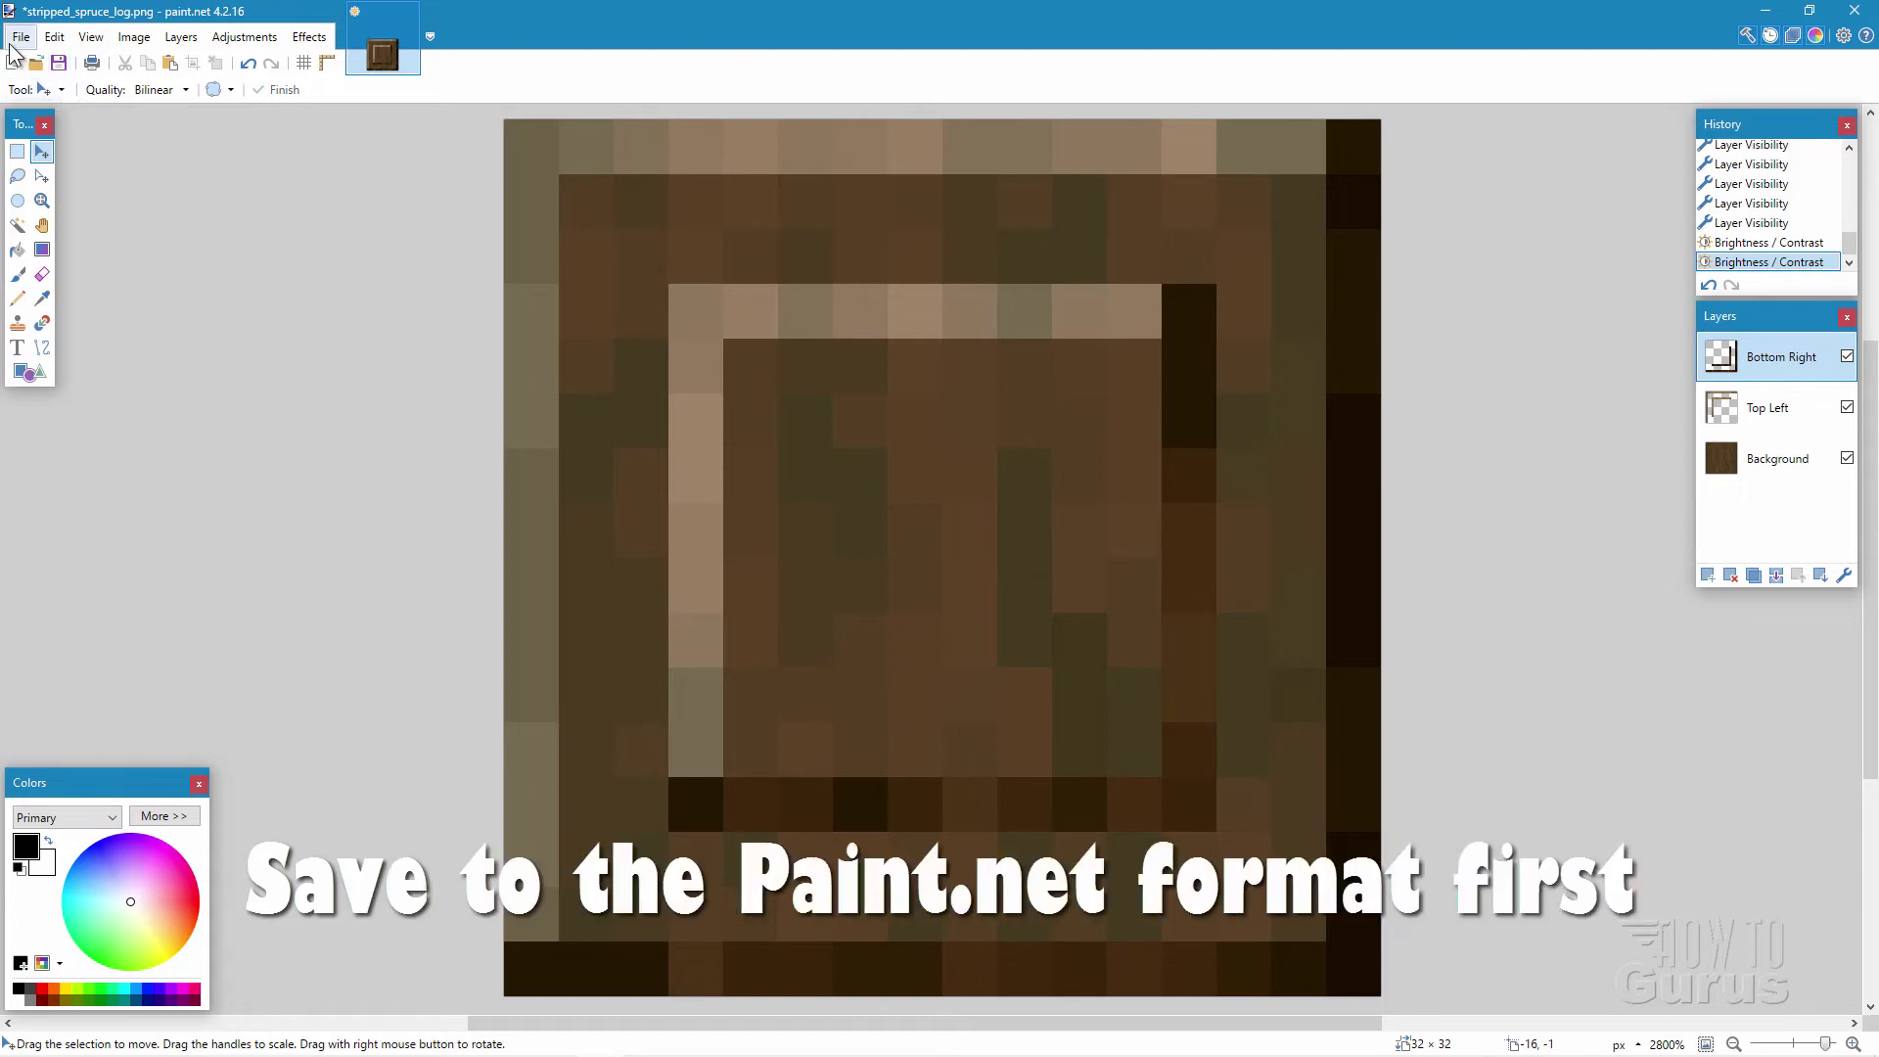
Step: Save the layered texture as stripped_spruce_log.pdn
{"action": "left_click", "coordinate": [15, 39]}
{"action": "left_click", "coordinate": [69, 159]}
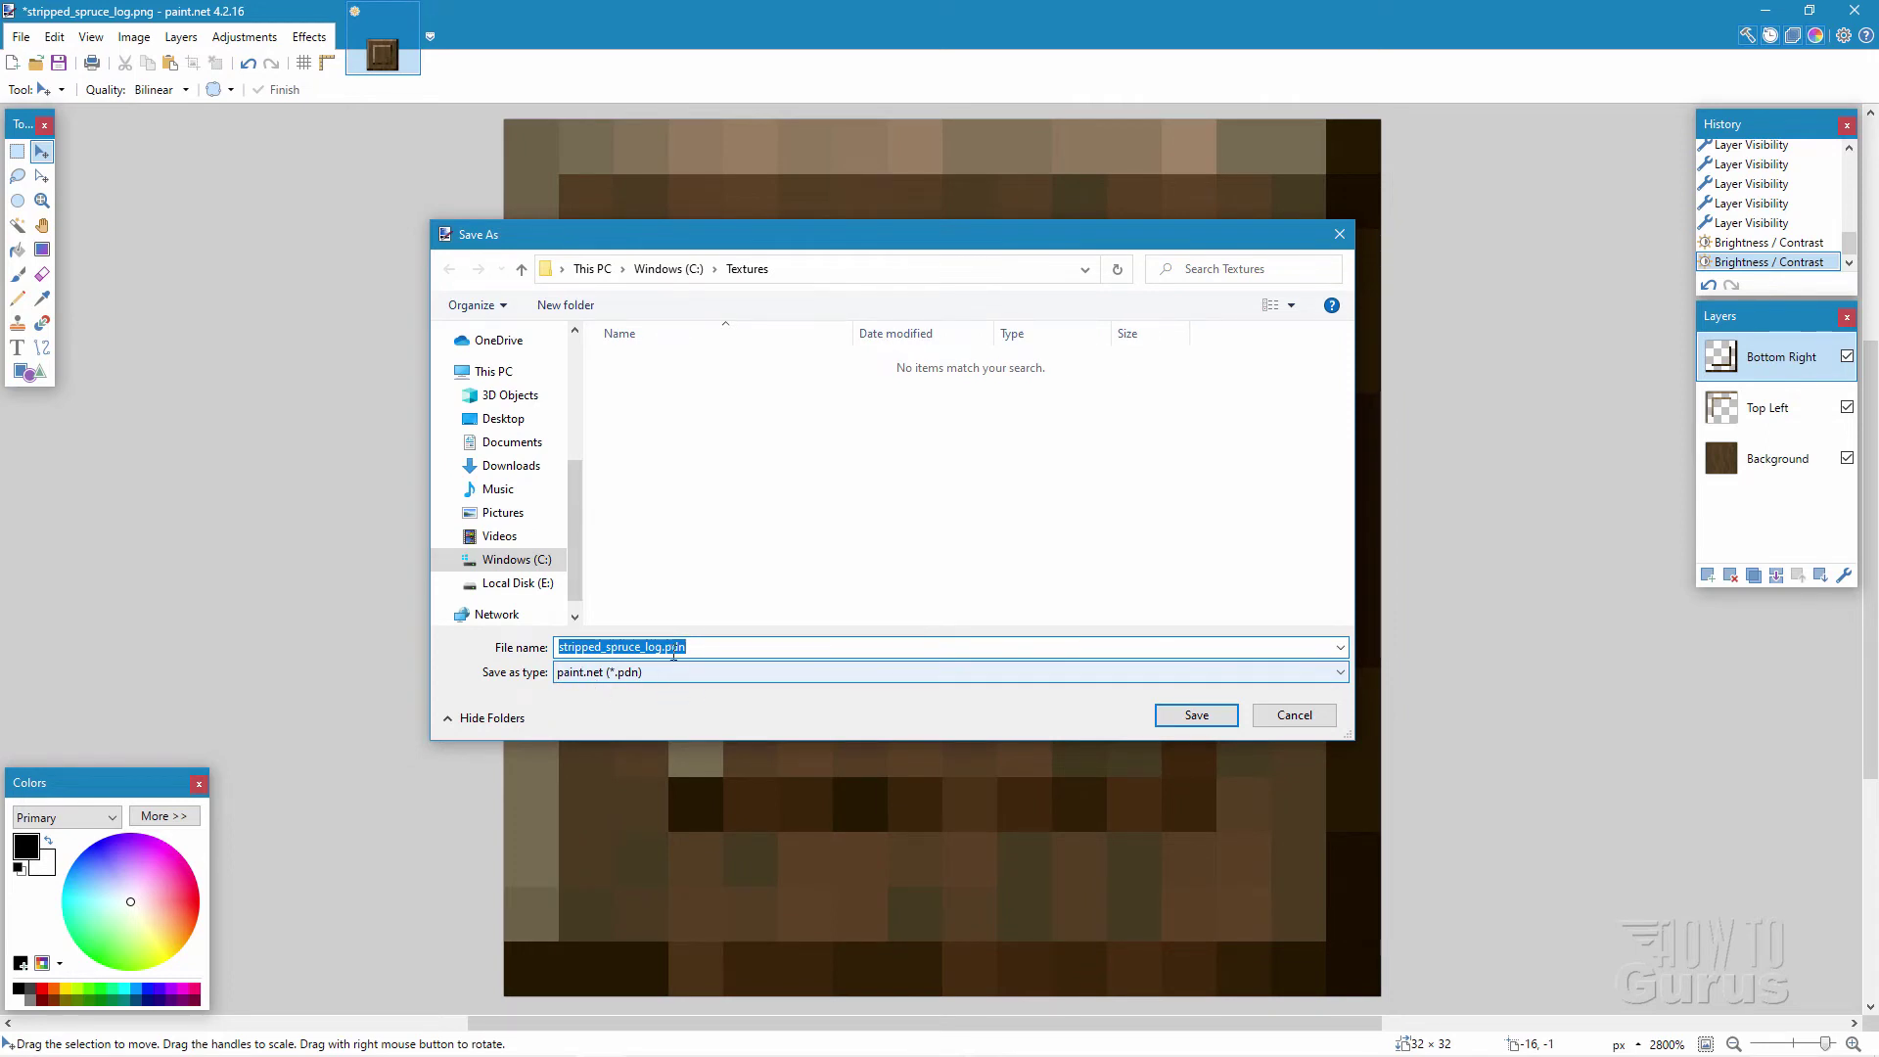
{"action": "left_click", "coordinate": [1196, 717]}
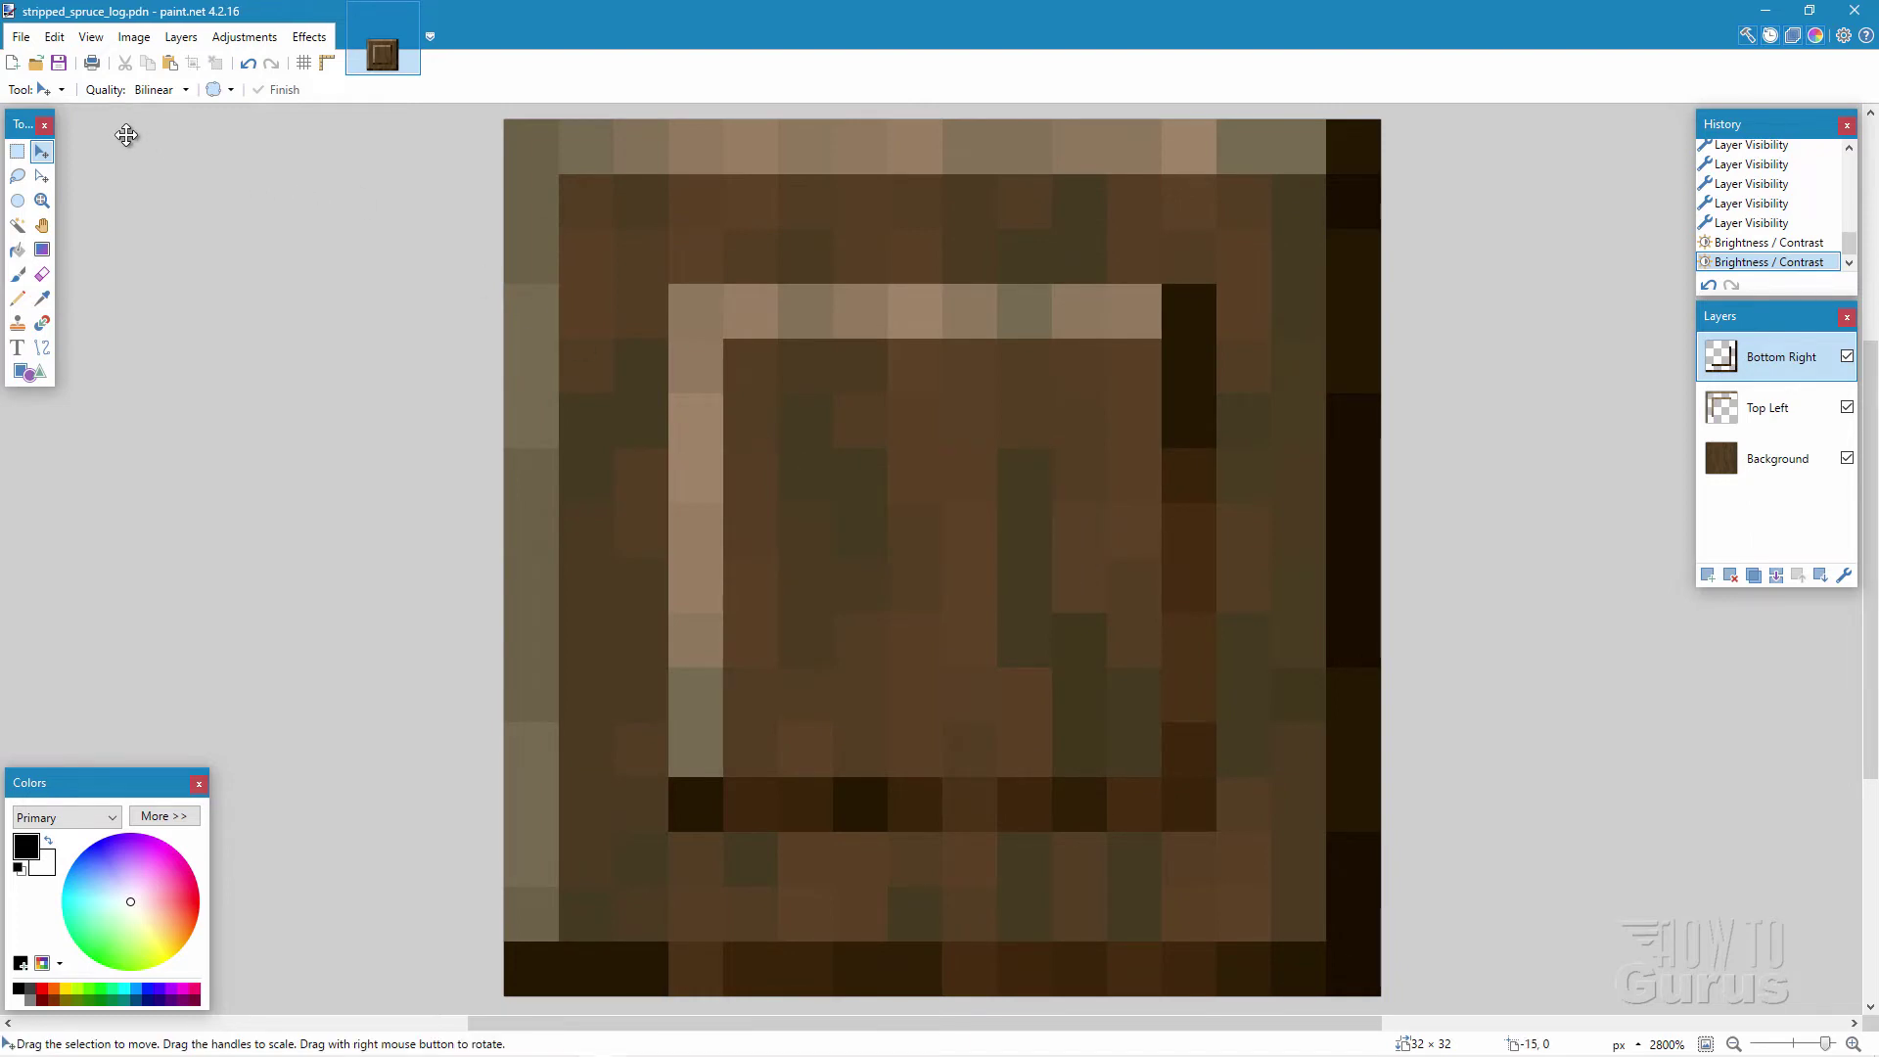
Step: Save a flattened PNG copy, replacing the existing stripped_spruce_log.png with default settings
{"action": "left_click", "coordinate": [20, 36]}
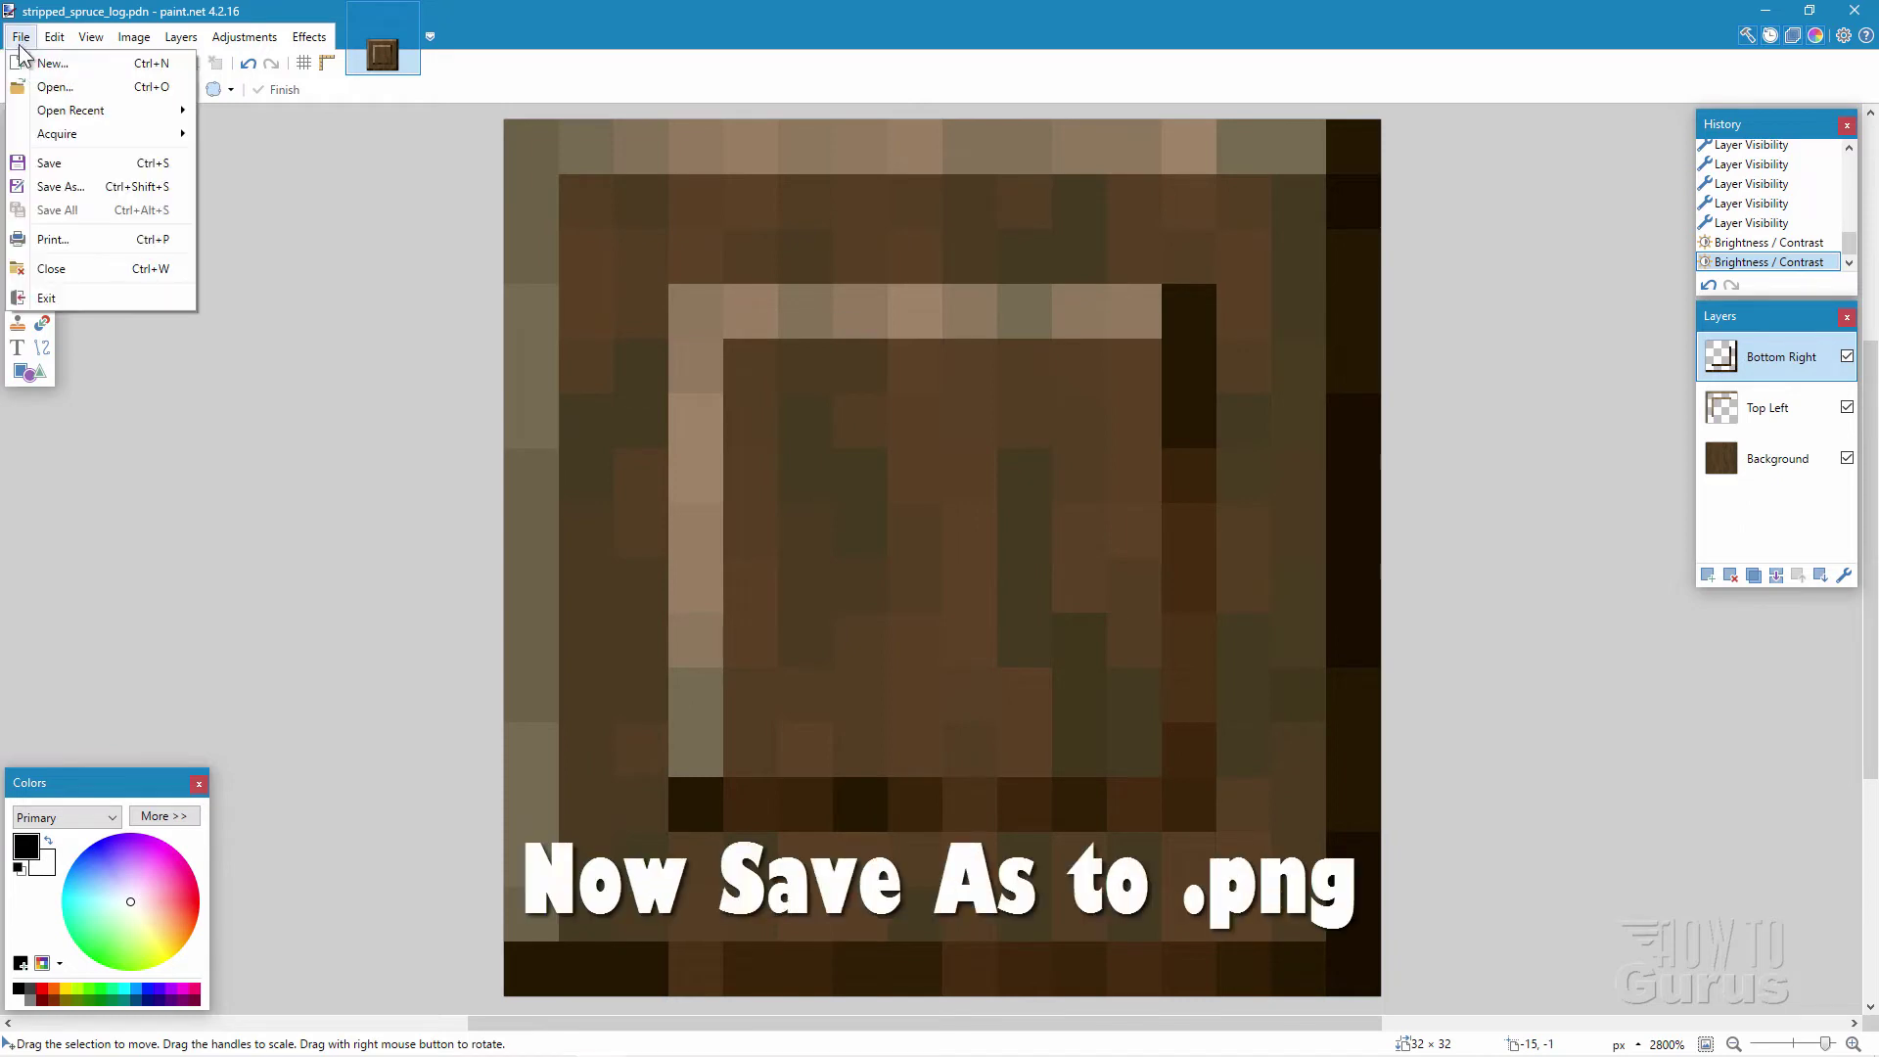
{"action": "left_click", "coordinate": [81, 186]}
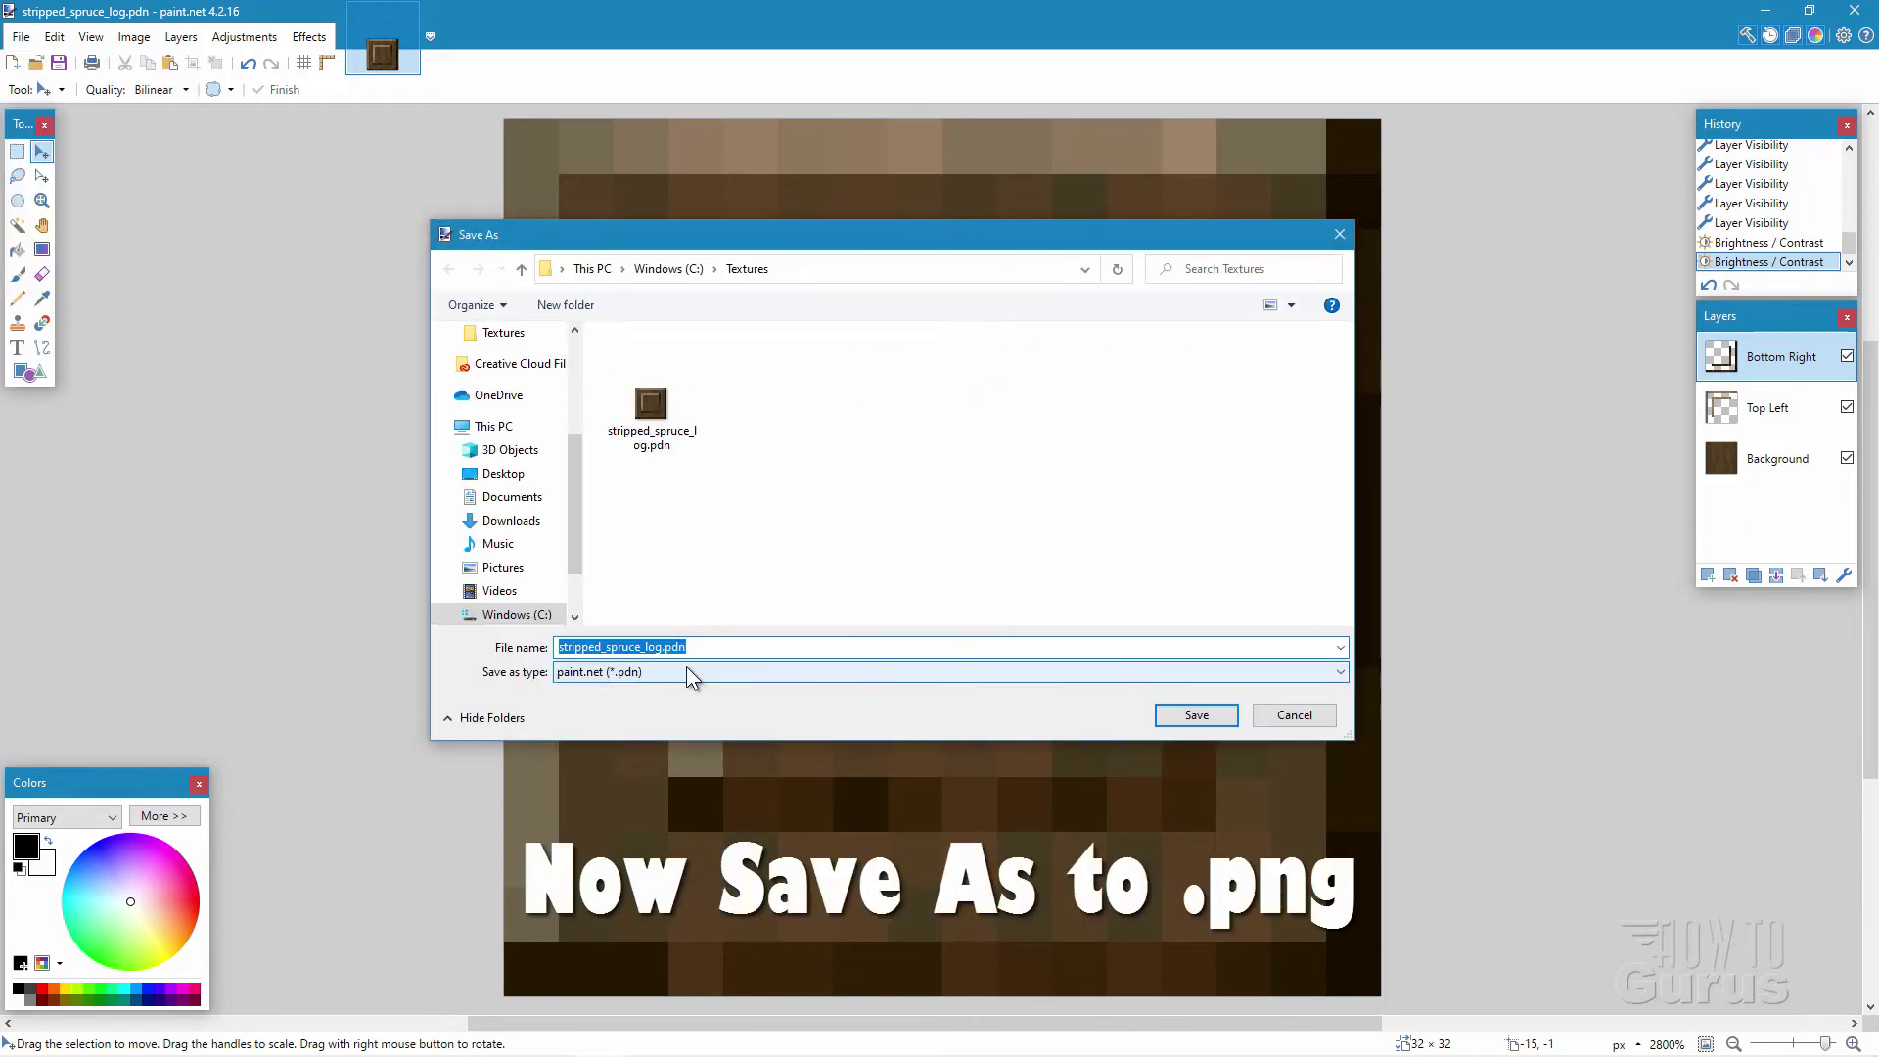
{"action": "left_click", "coordinate": [687, 671]}
{"action": "left_click", "coordinate": [582, 706]}
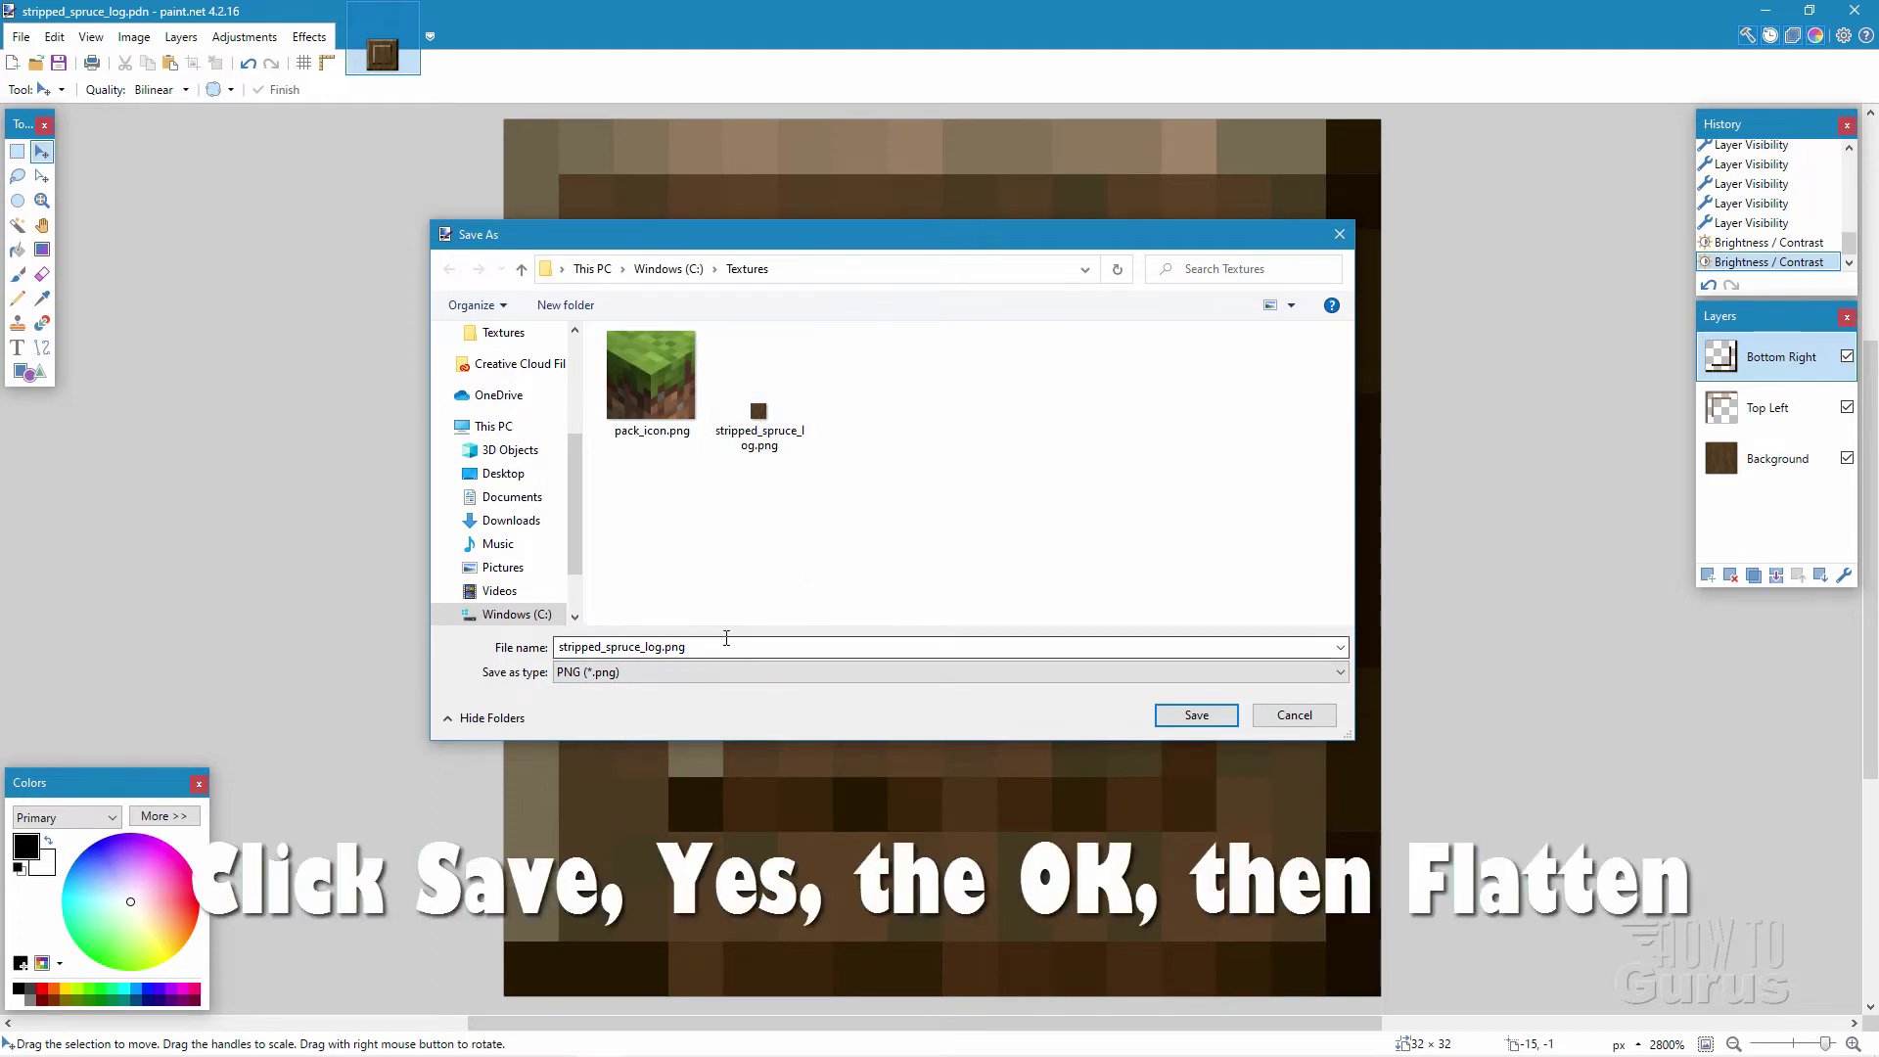
{"action": "left_click", "coordinate": [1184, 715]}
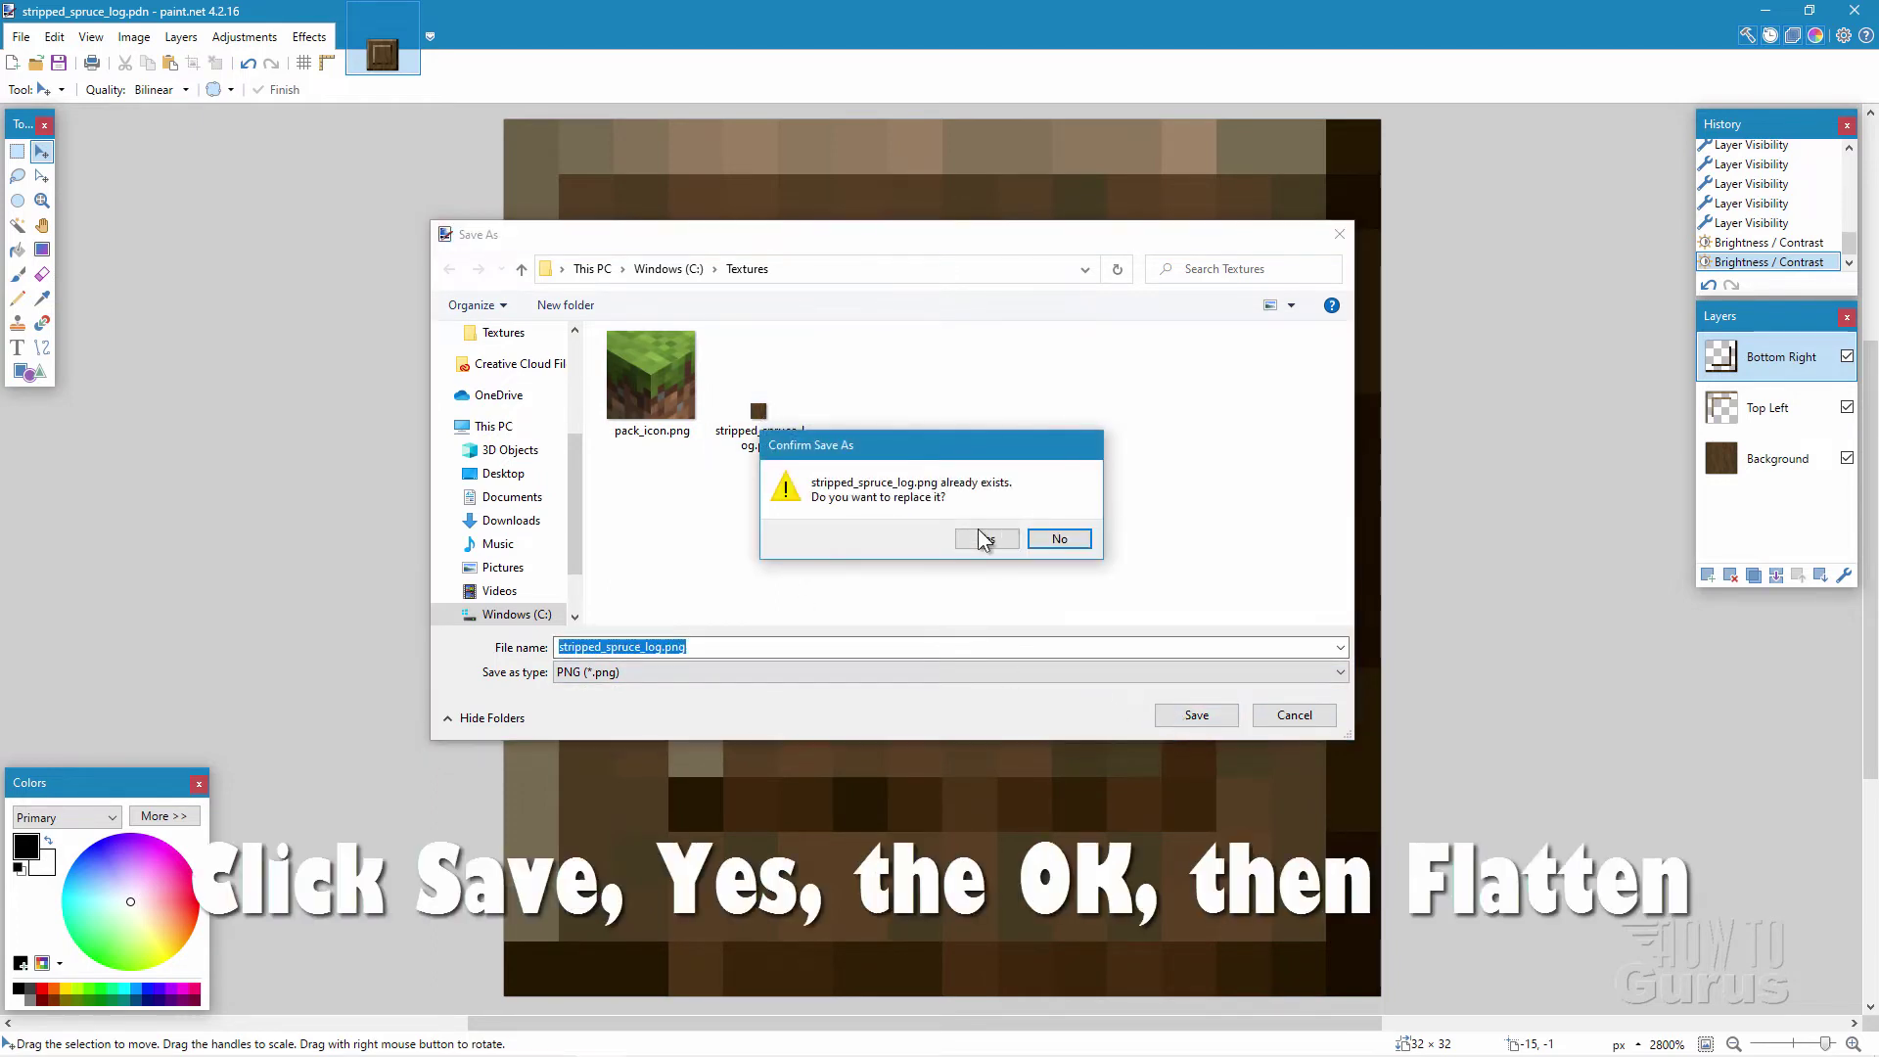
{"action": "left_click", "coordinate": [987, 539]}
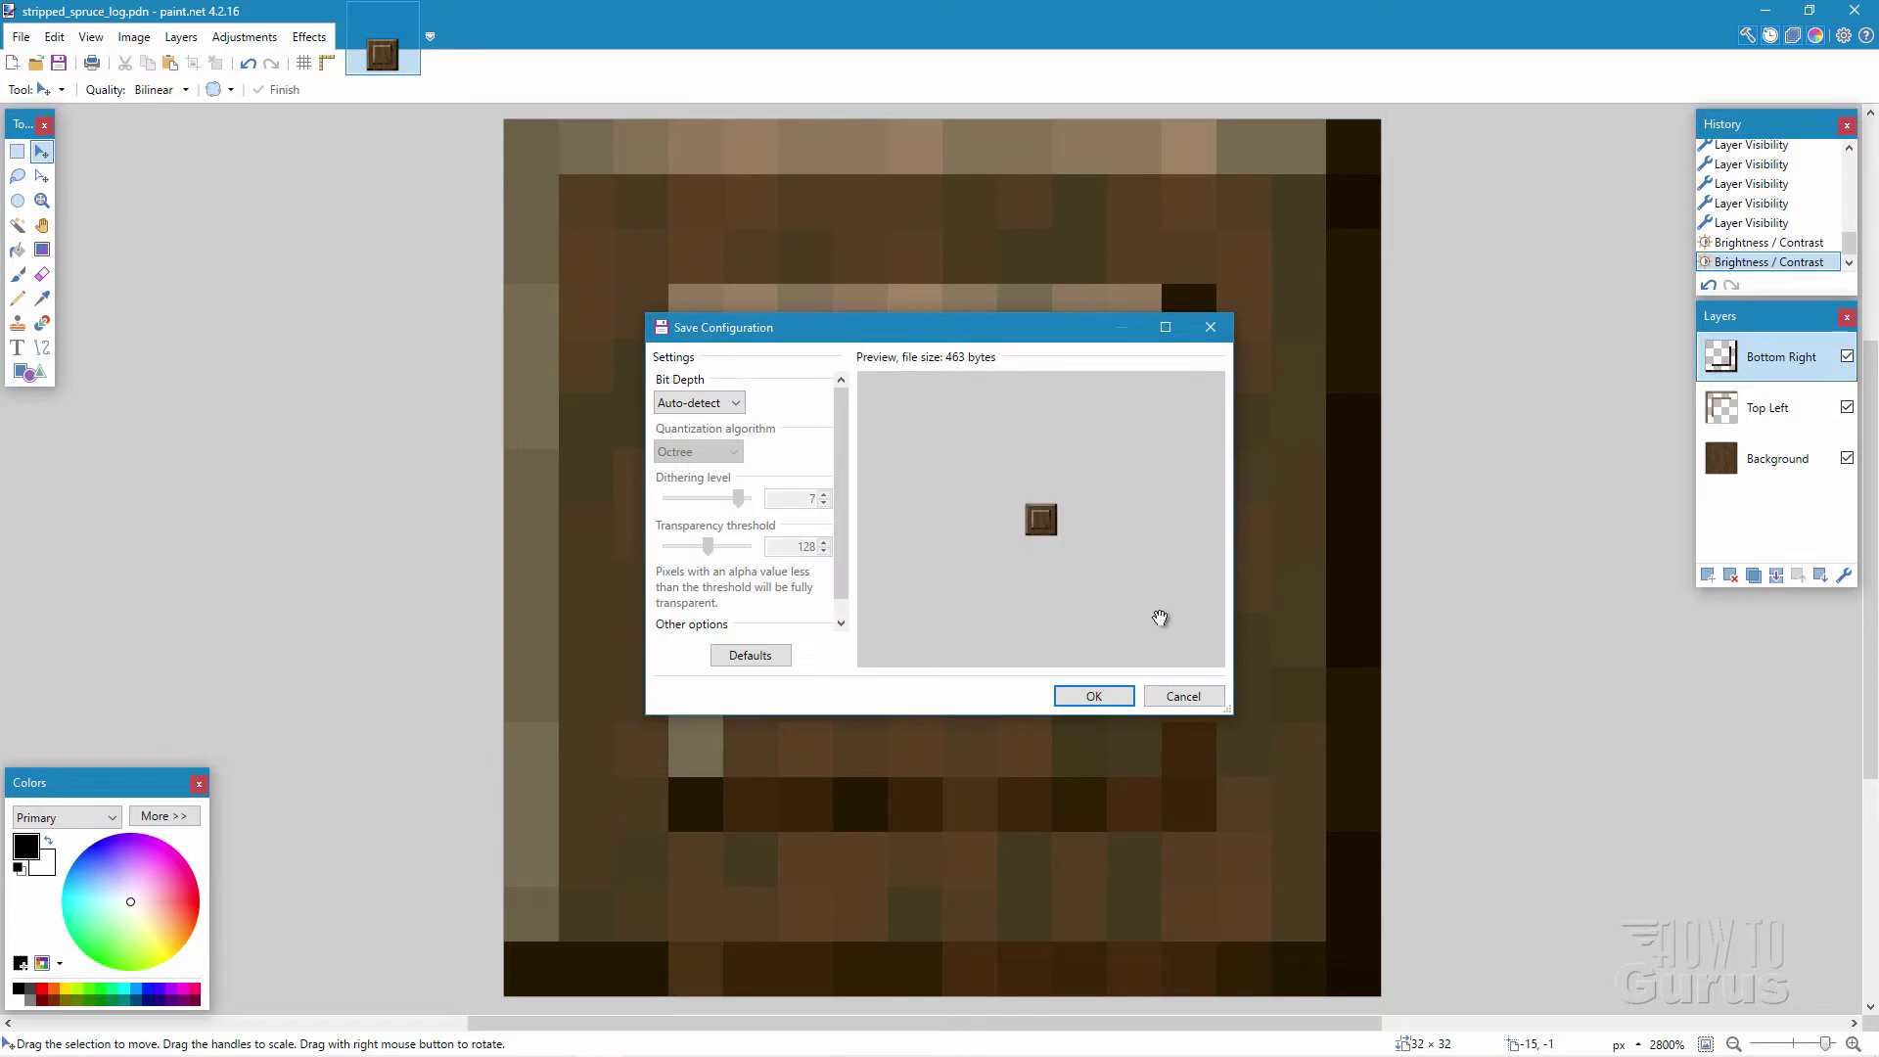
{"action": "left_click", "coordinate": [1071, 697]}
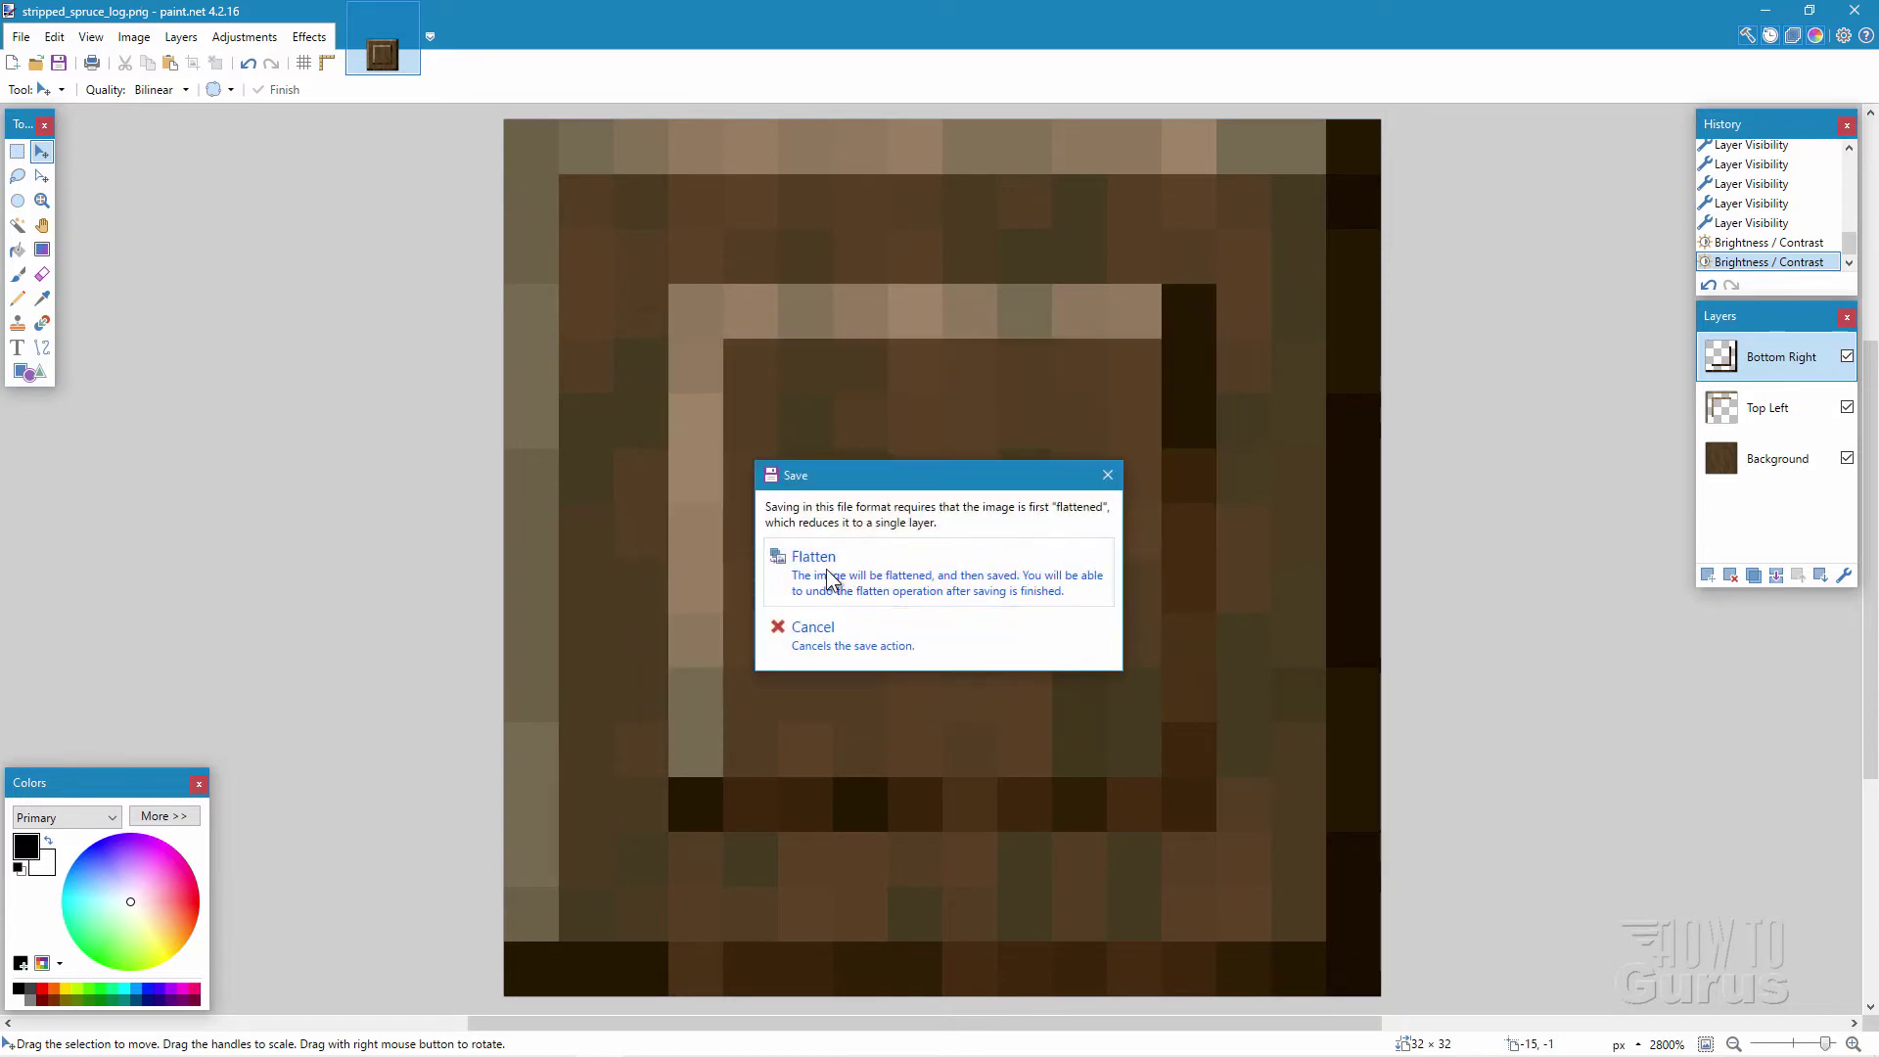
{"action": "left_click", "coordinate": [828, 577]}
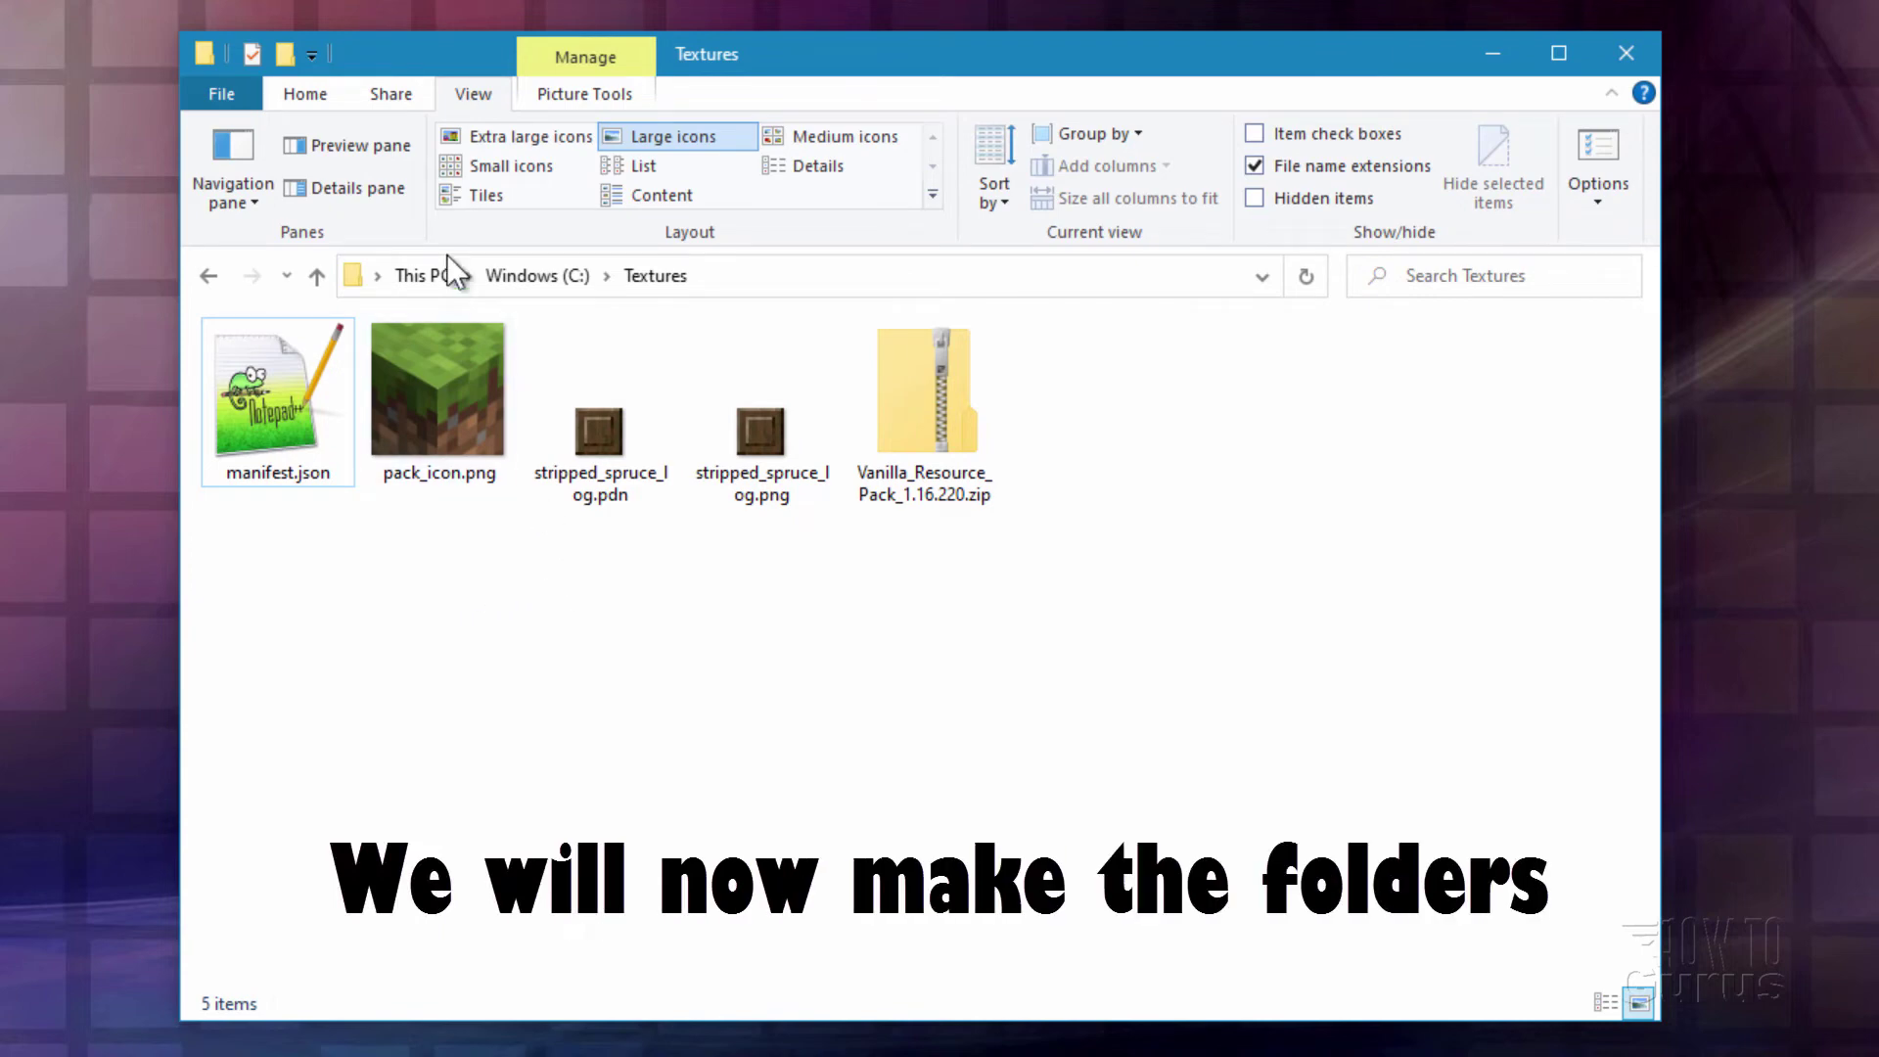
Step: Create a textures folder in Textures with a blocks folder inside it
{"action": "left_click", "coordinate": [306, 95]}
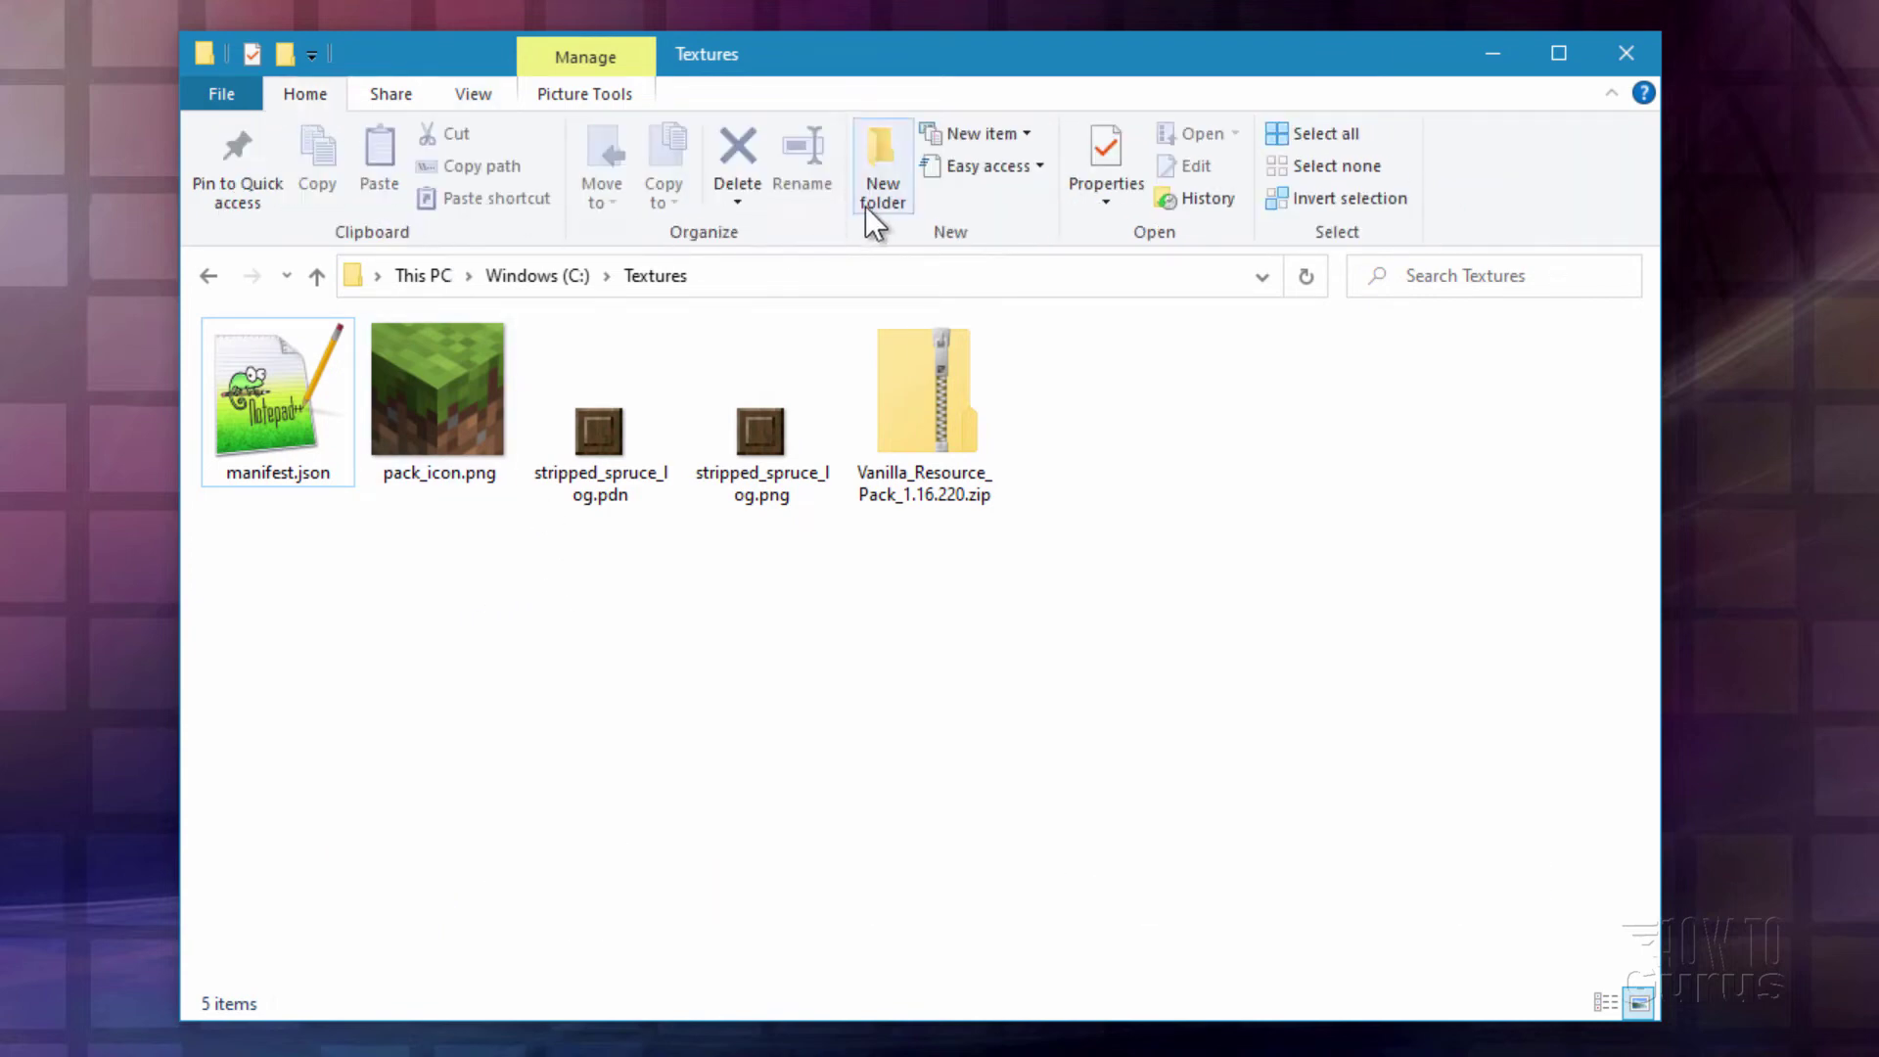
{"action": "left_click", "coordinate": [881, 186]}
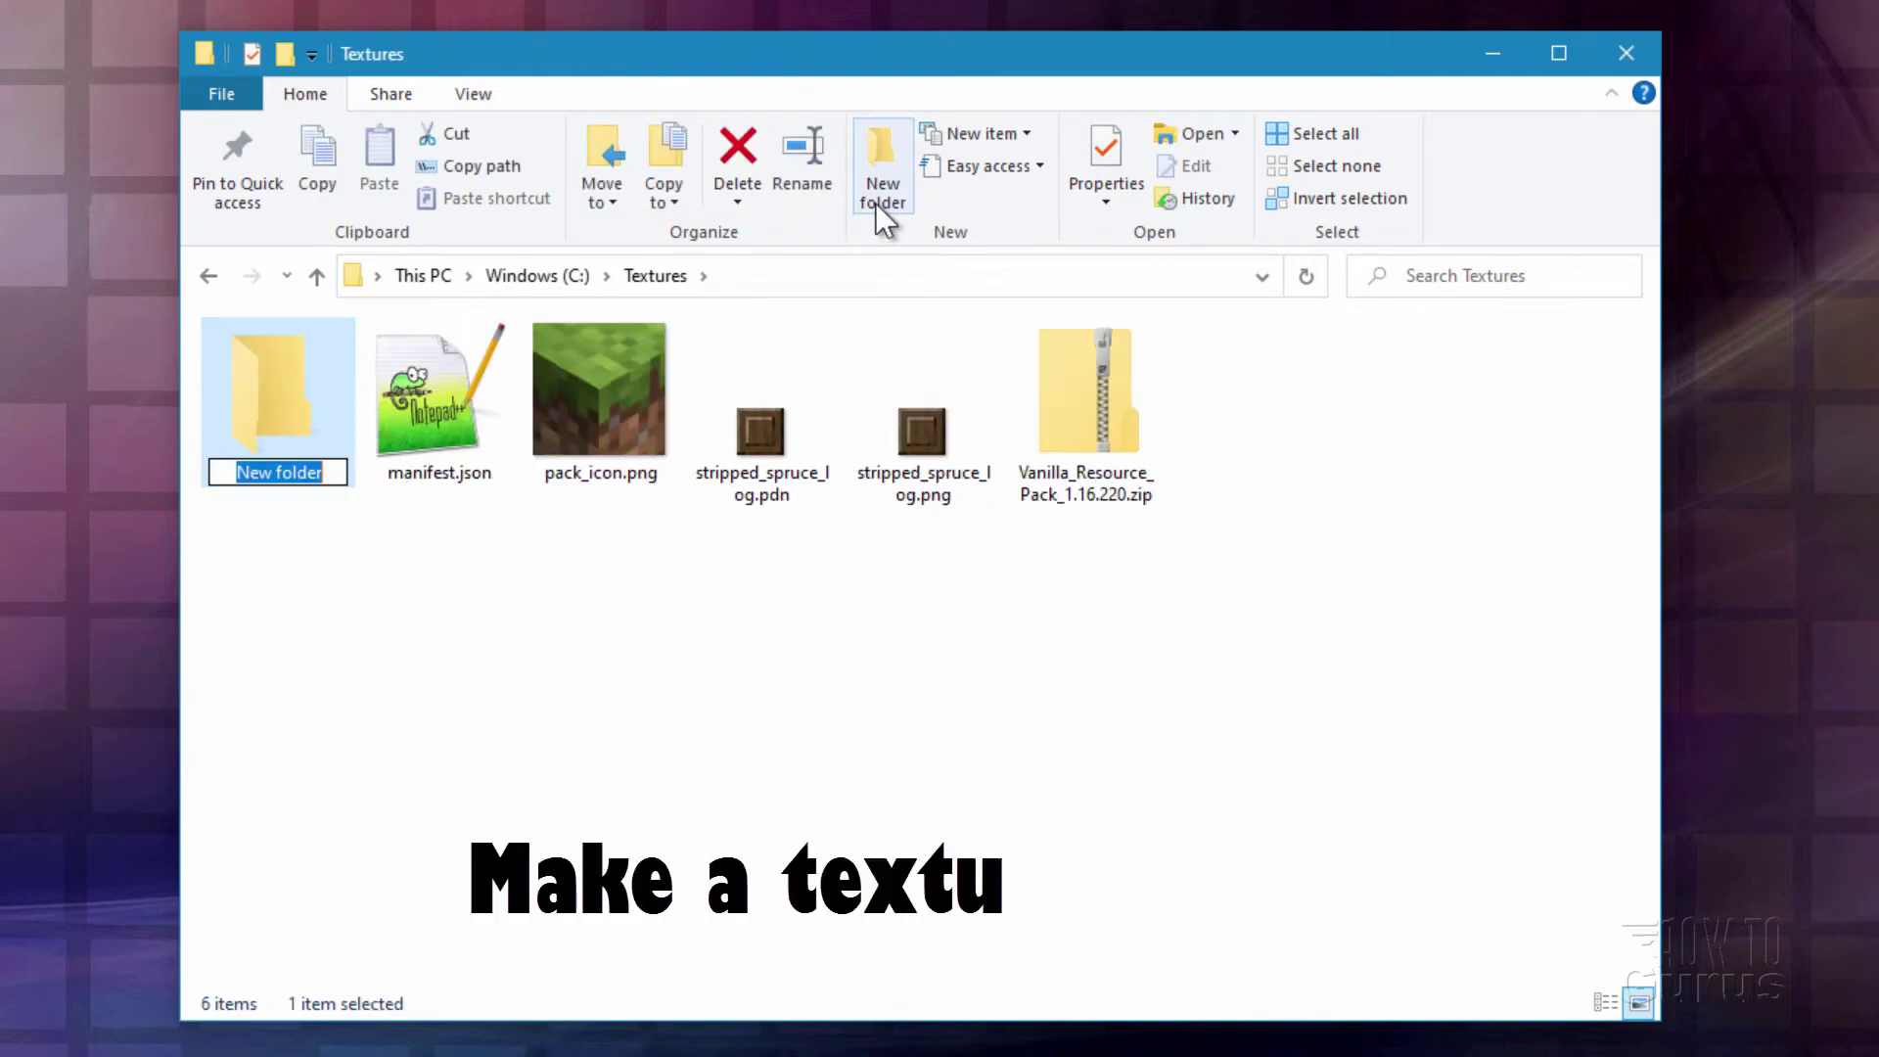
{"action": "type", "text": "textures"}
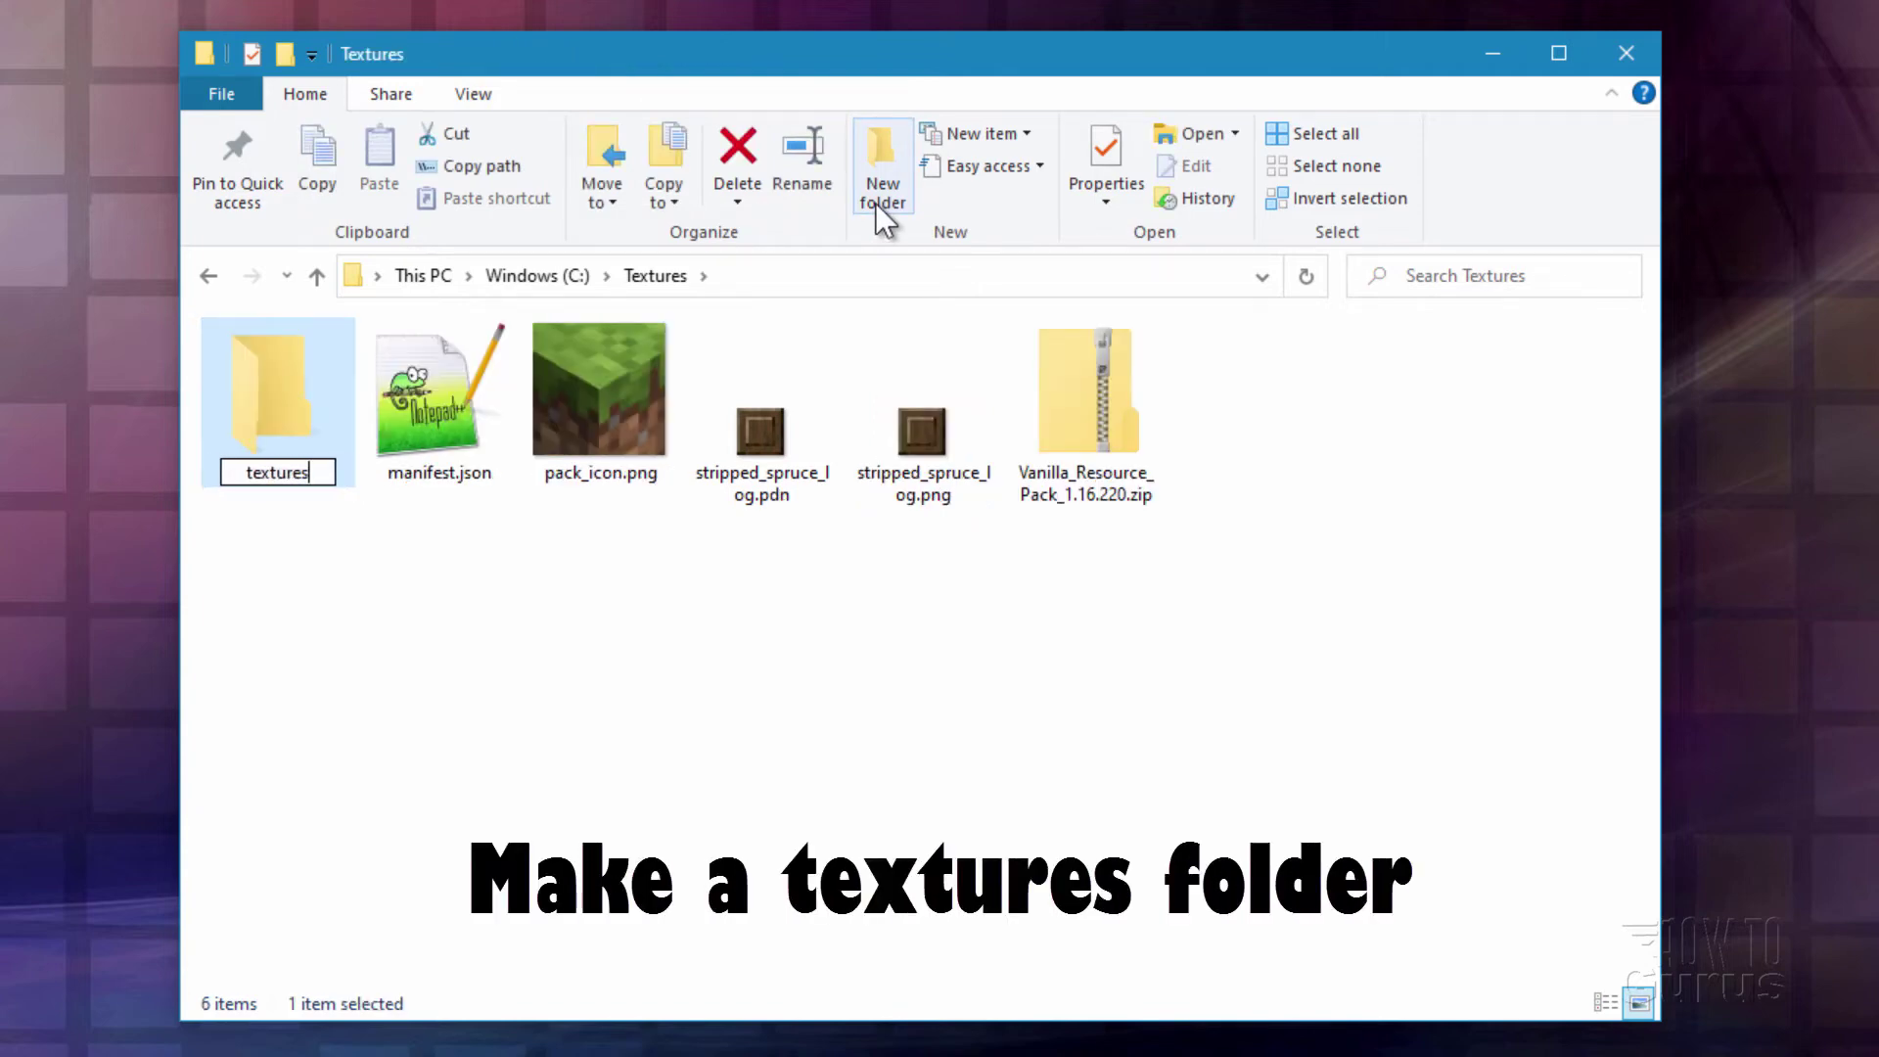
{"action": "key", "text": "Return"}
{"action": "double_click", "coordinate": [288, 395]}
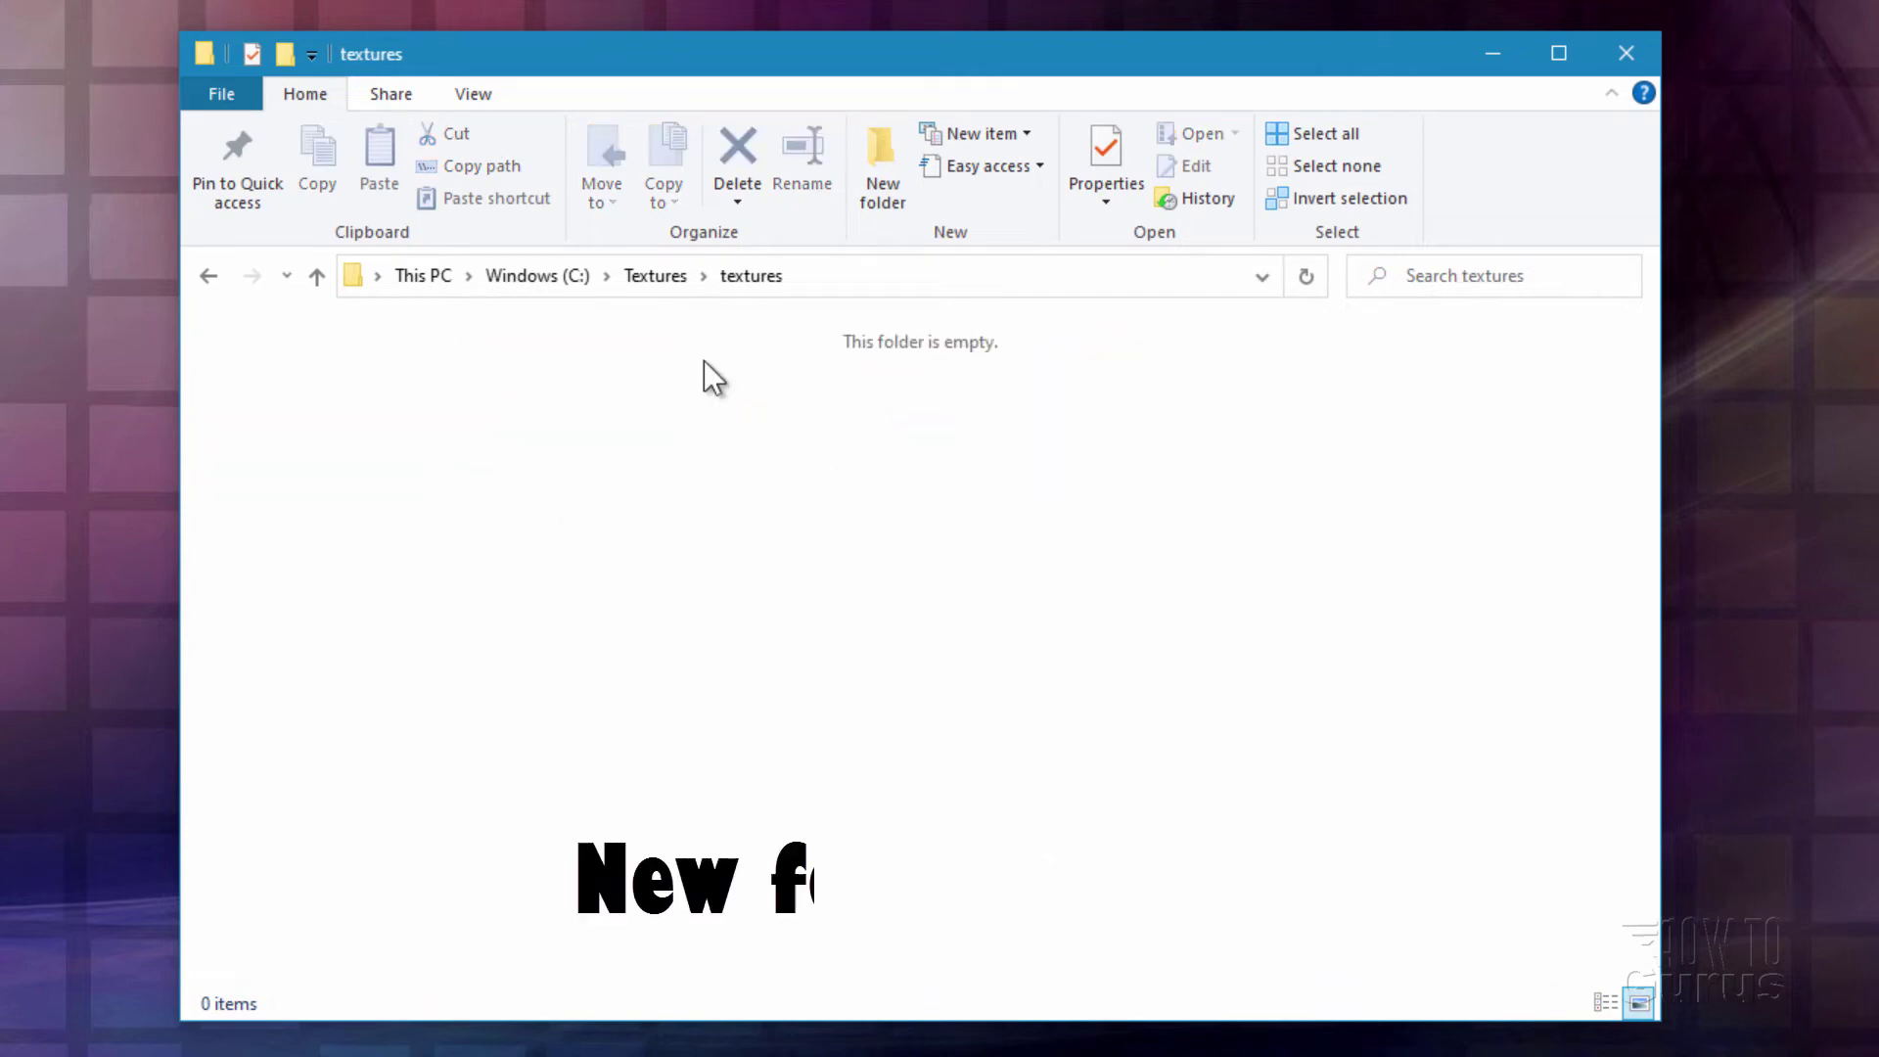
{"action": "left_click", "coordinate": [894, 210]}
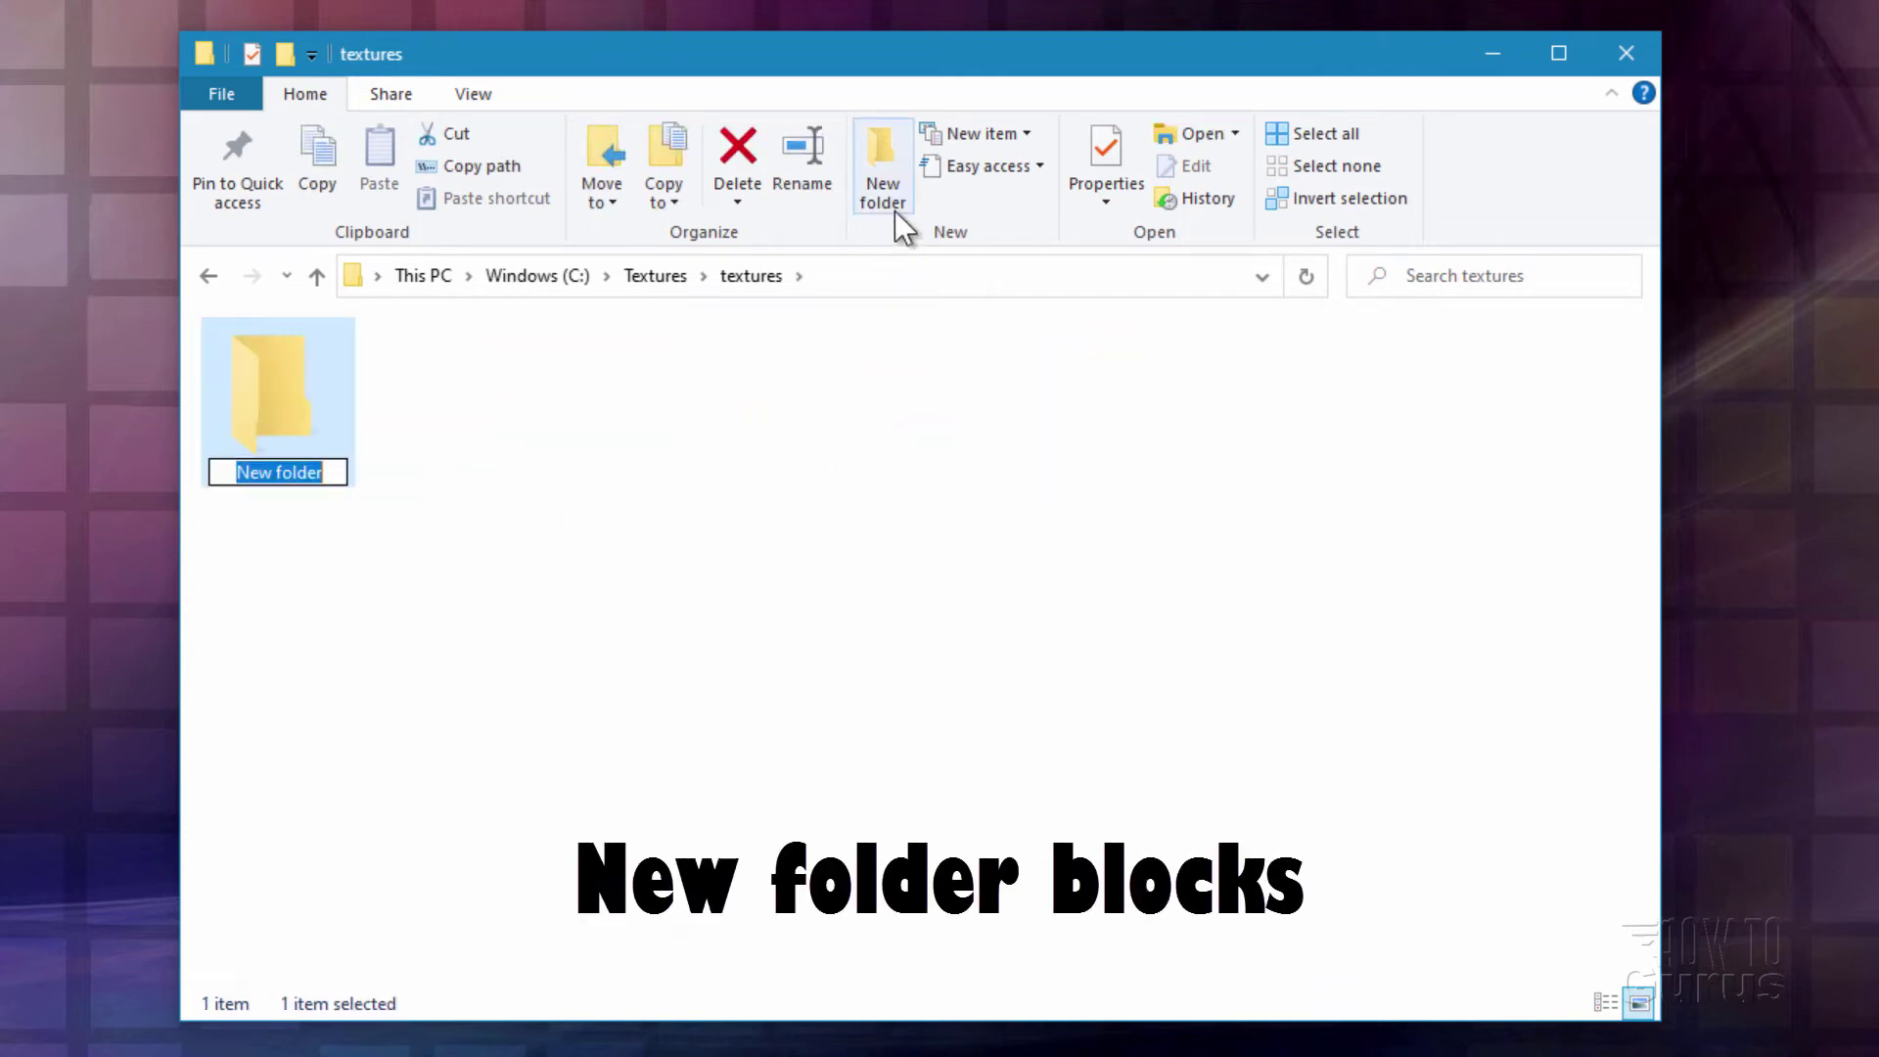
{"action": "type", "text": "blocks"}
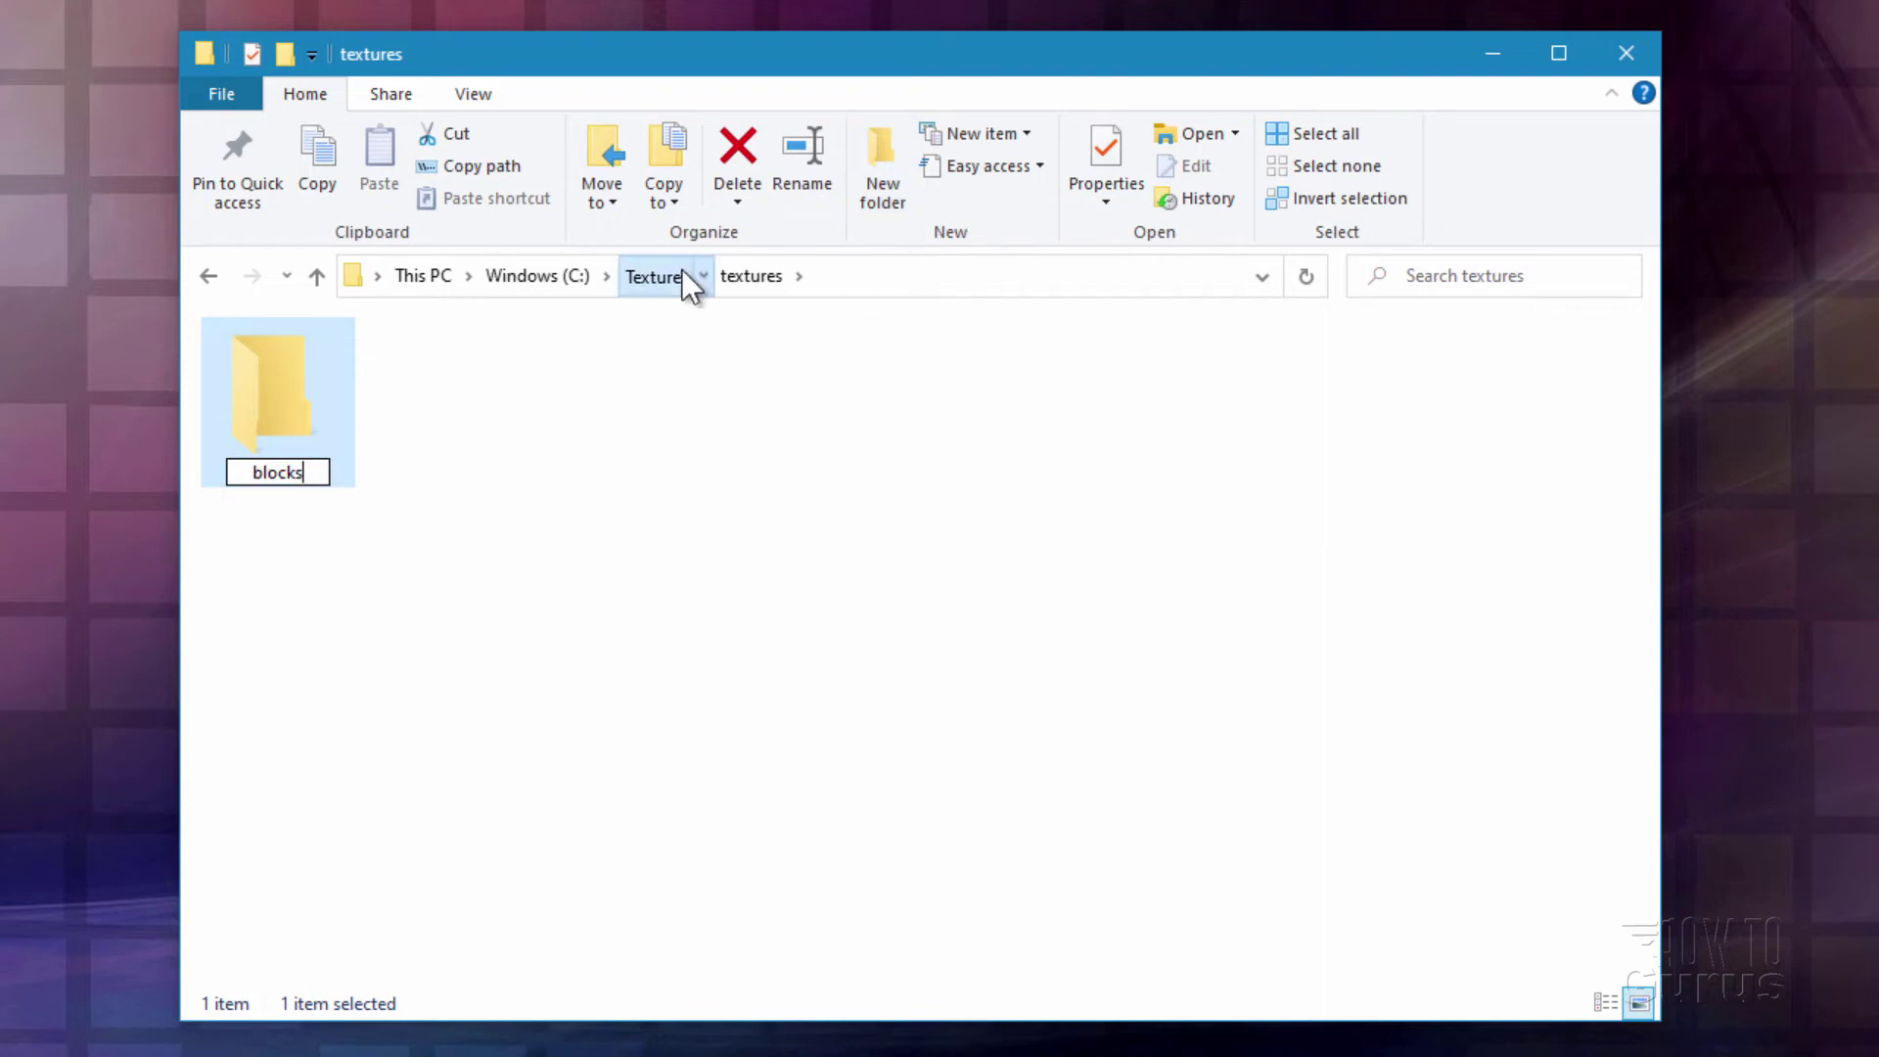
{"action": "left_click", "coordinate": [657, 276]}
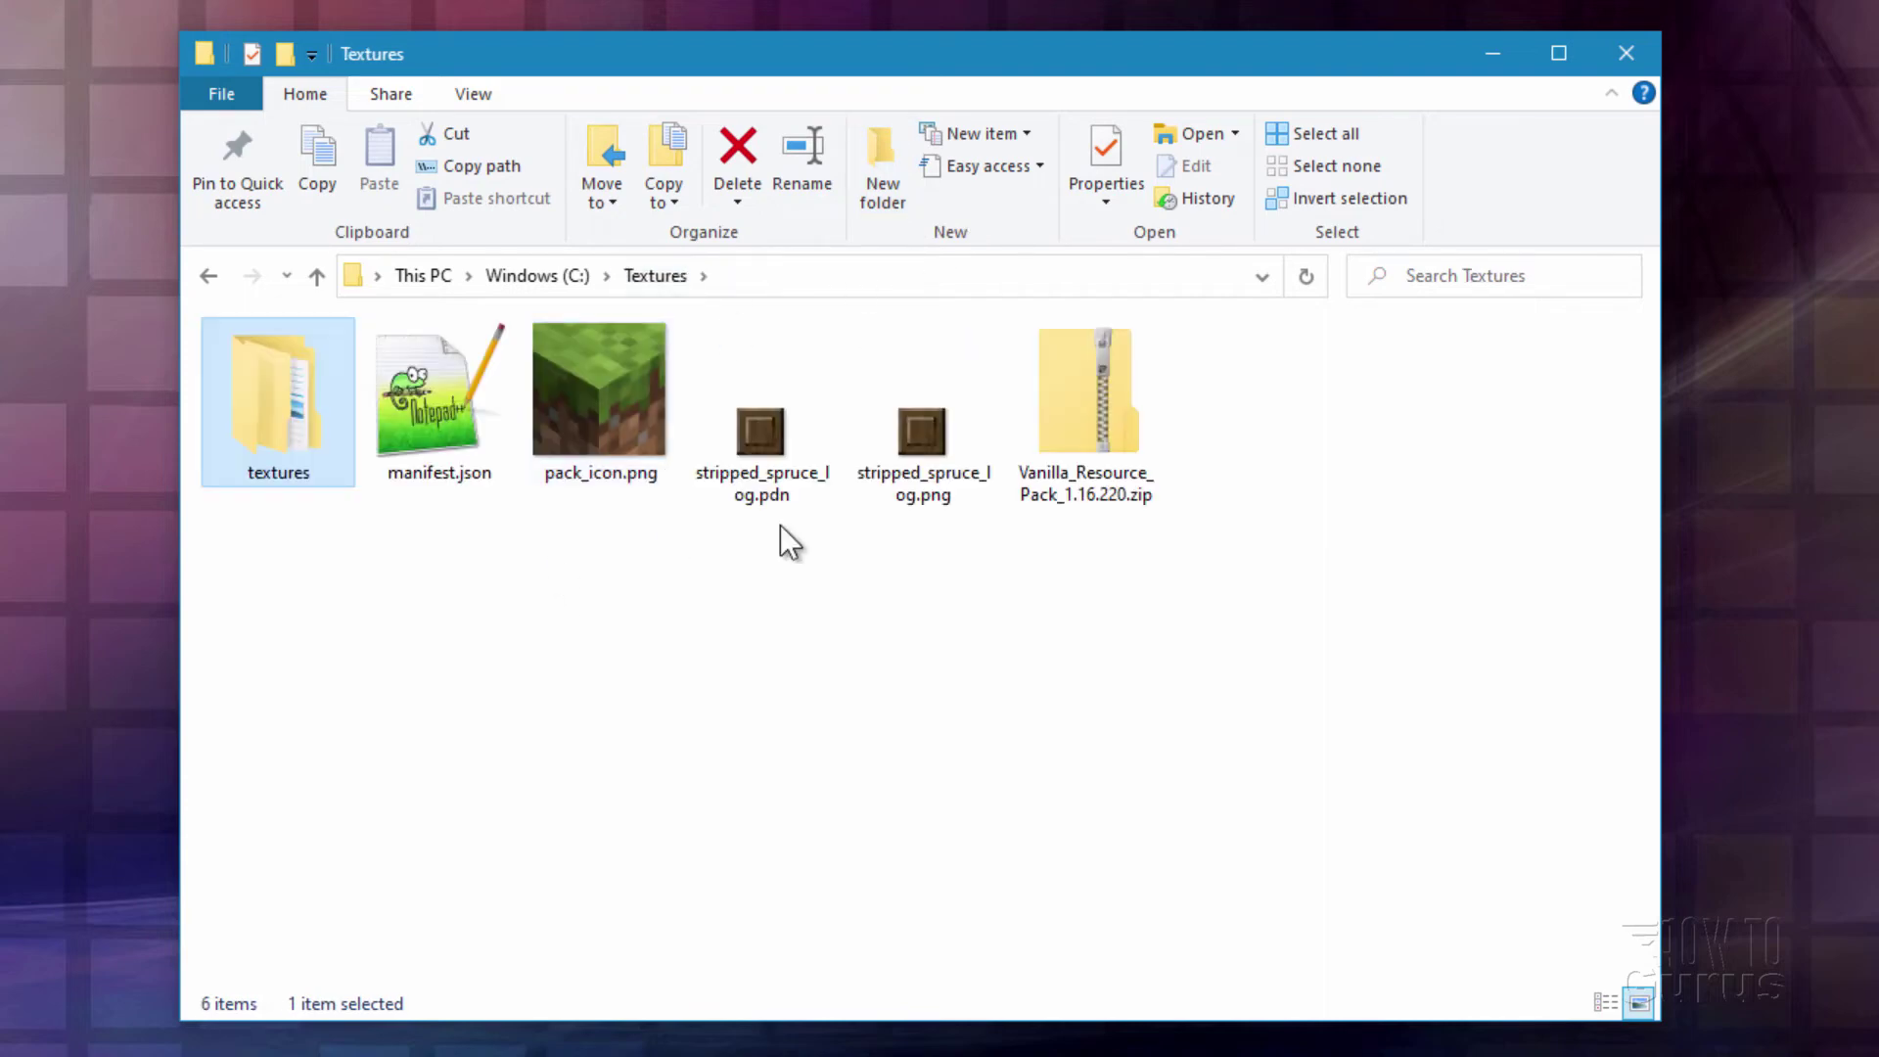
Step: Copy stripped_spruce_log.png into textures\blocks, then return to Textures and select manifest.json
{"action": "left_click", "coordinate": [936, 474]}
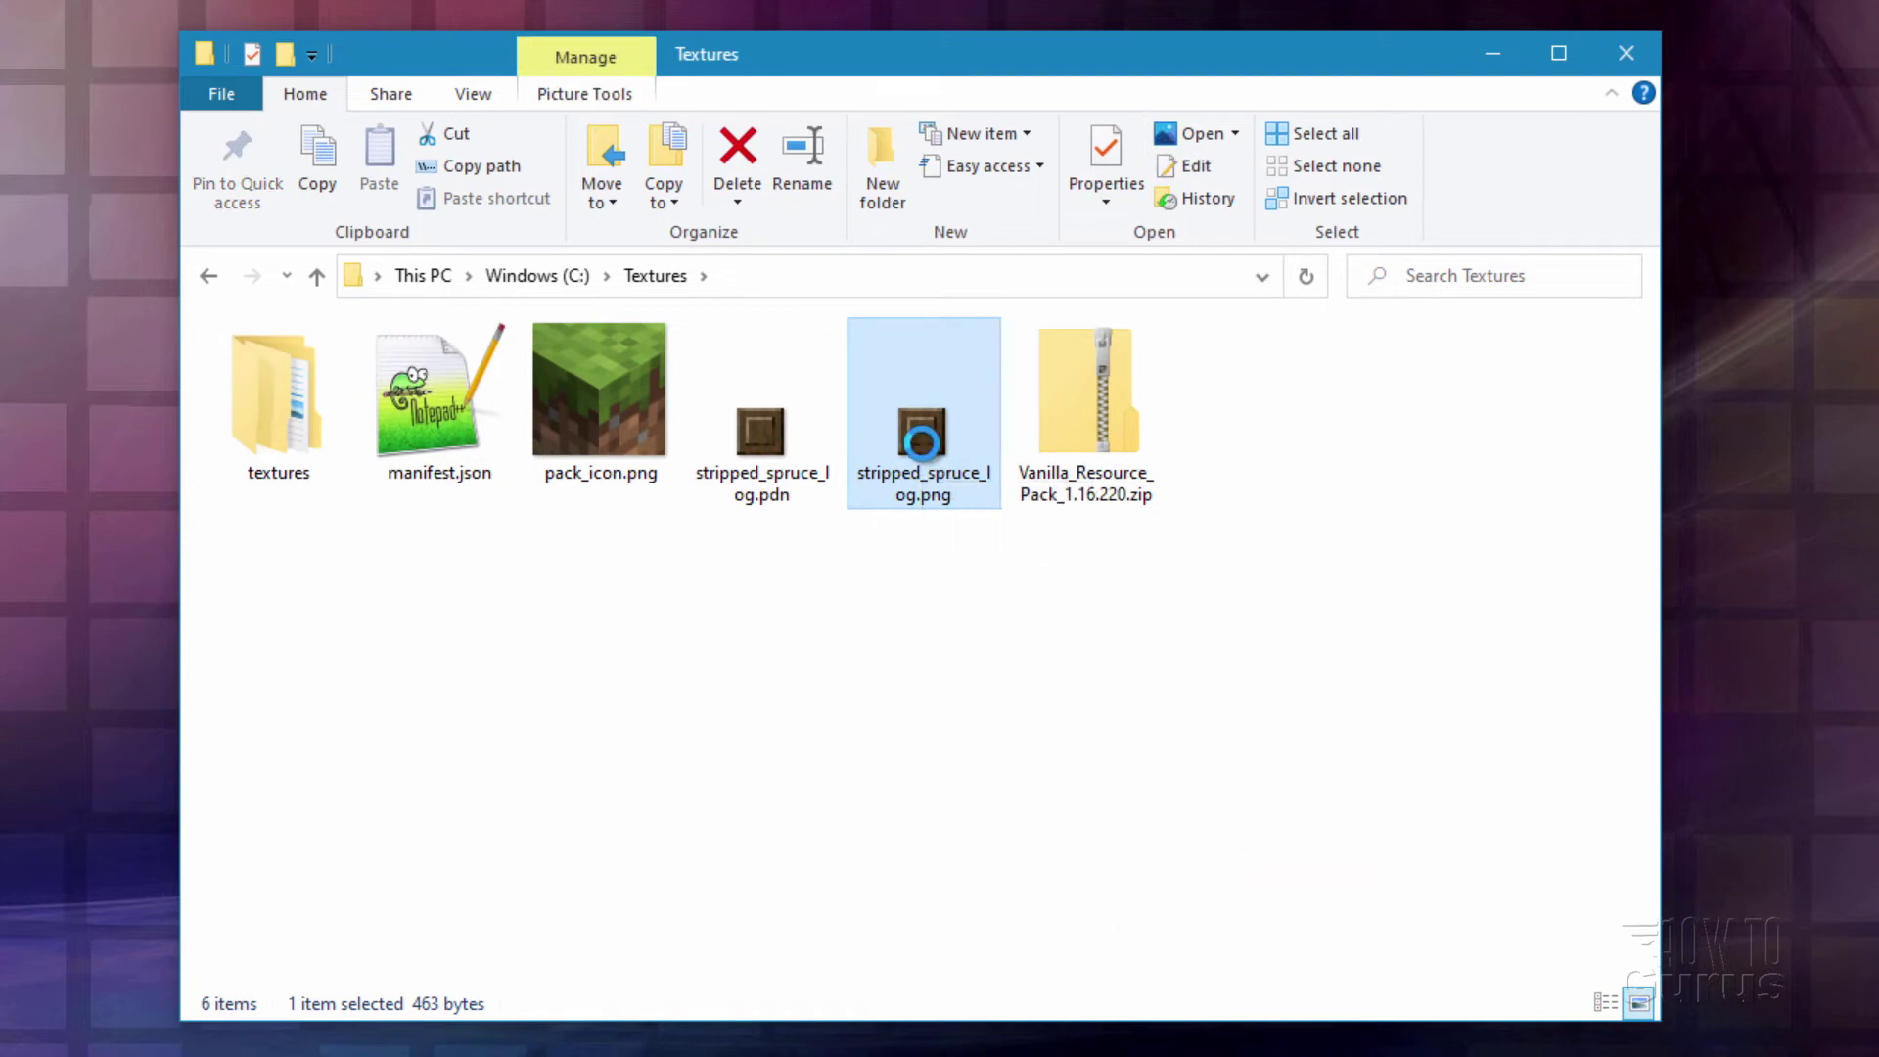
{"action": "right_click", "coordinate": [921, 442]}
{"action": "left_click", "coordinate": [988, 1055]}
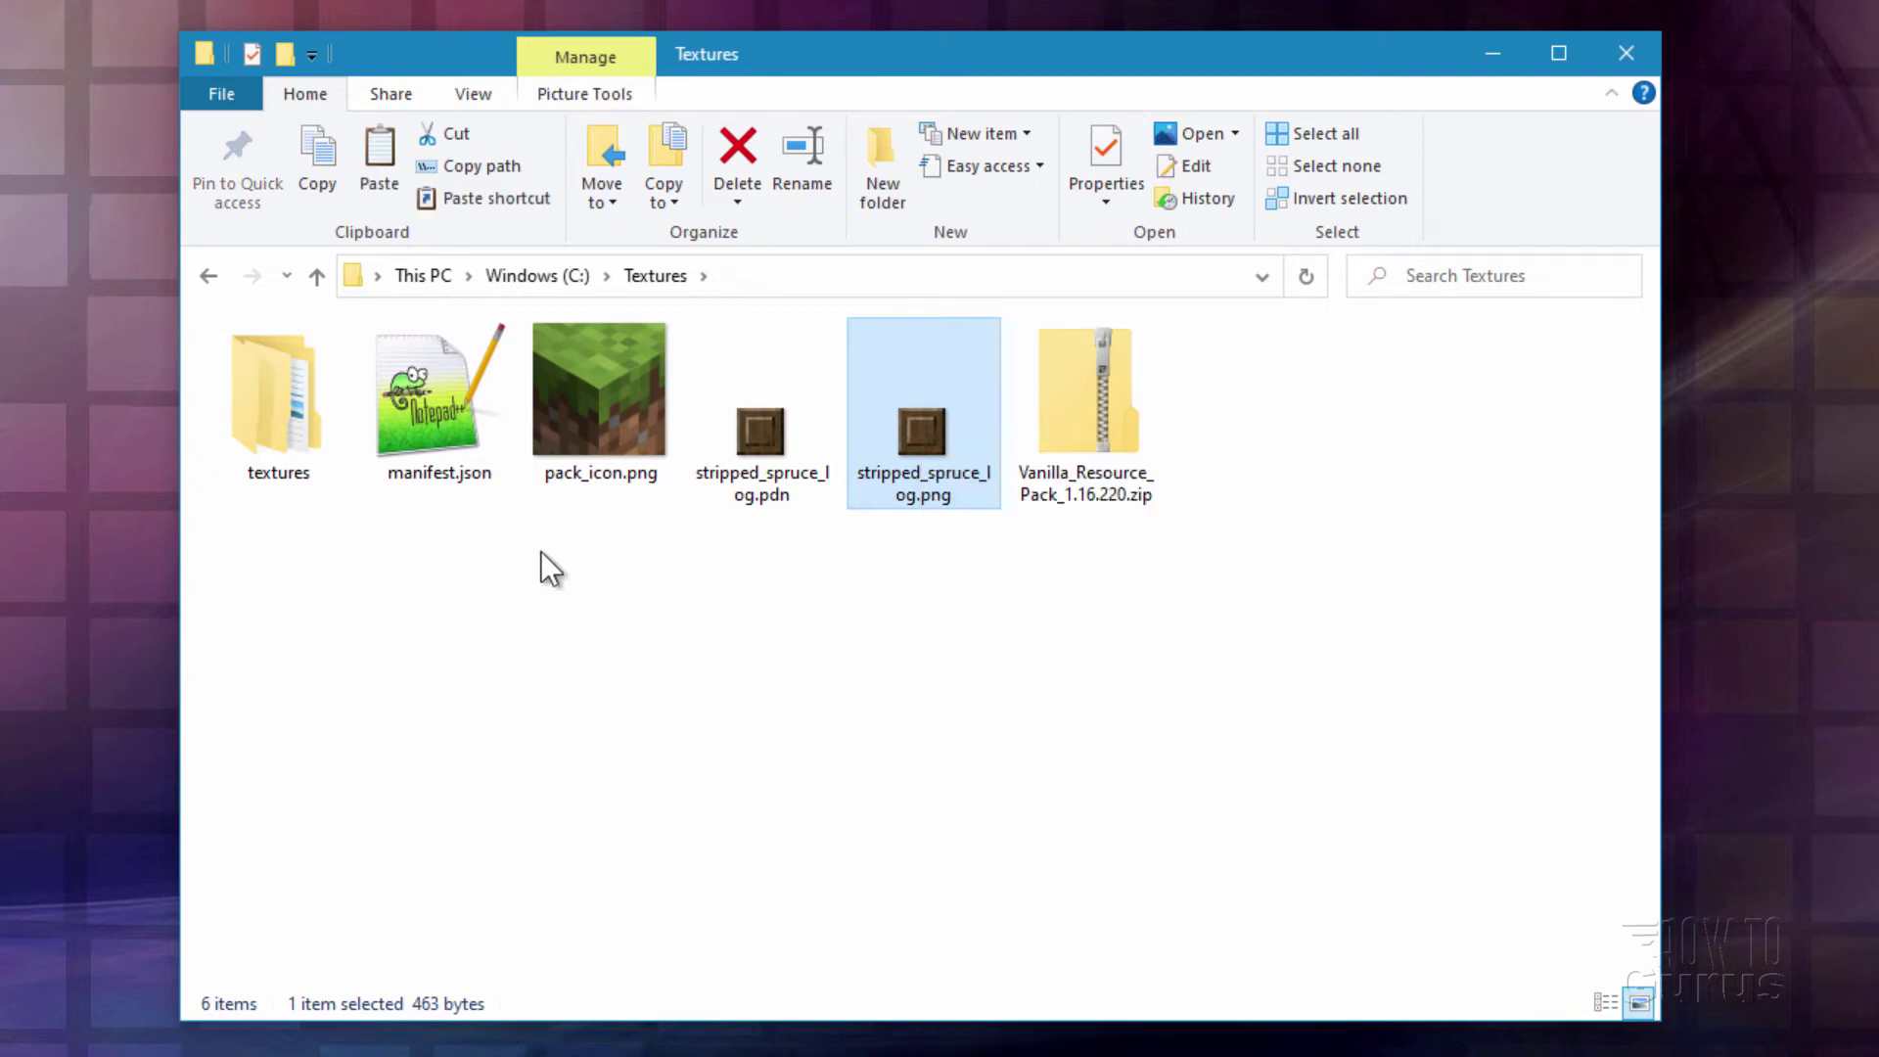
{"action": "double_click", "coordinate": [319, 421]}
{"action": "left_click", "coordinate": [286, 408]}
{"action": "double_click", "coordinate": [286, 407]}
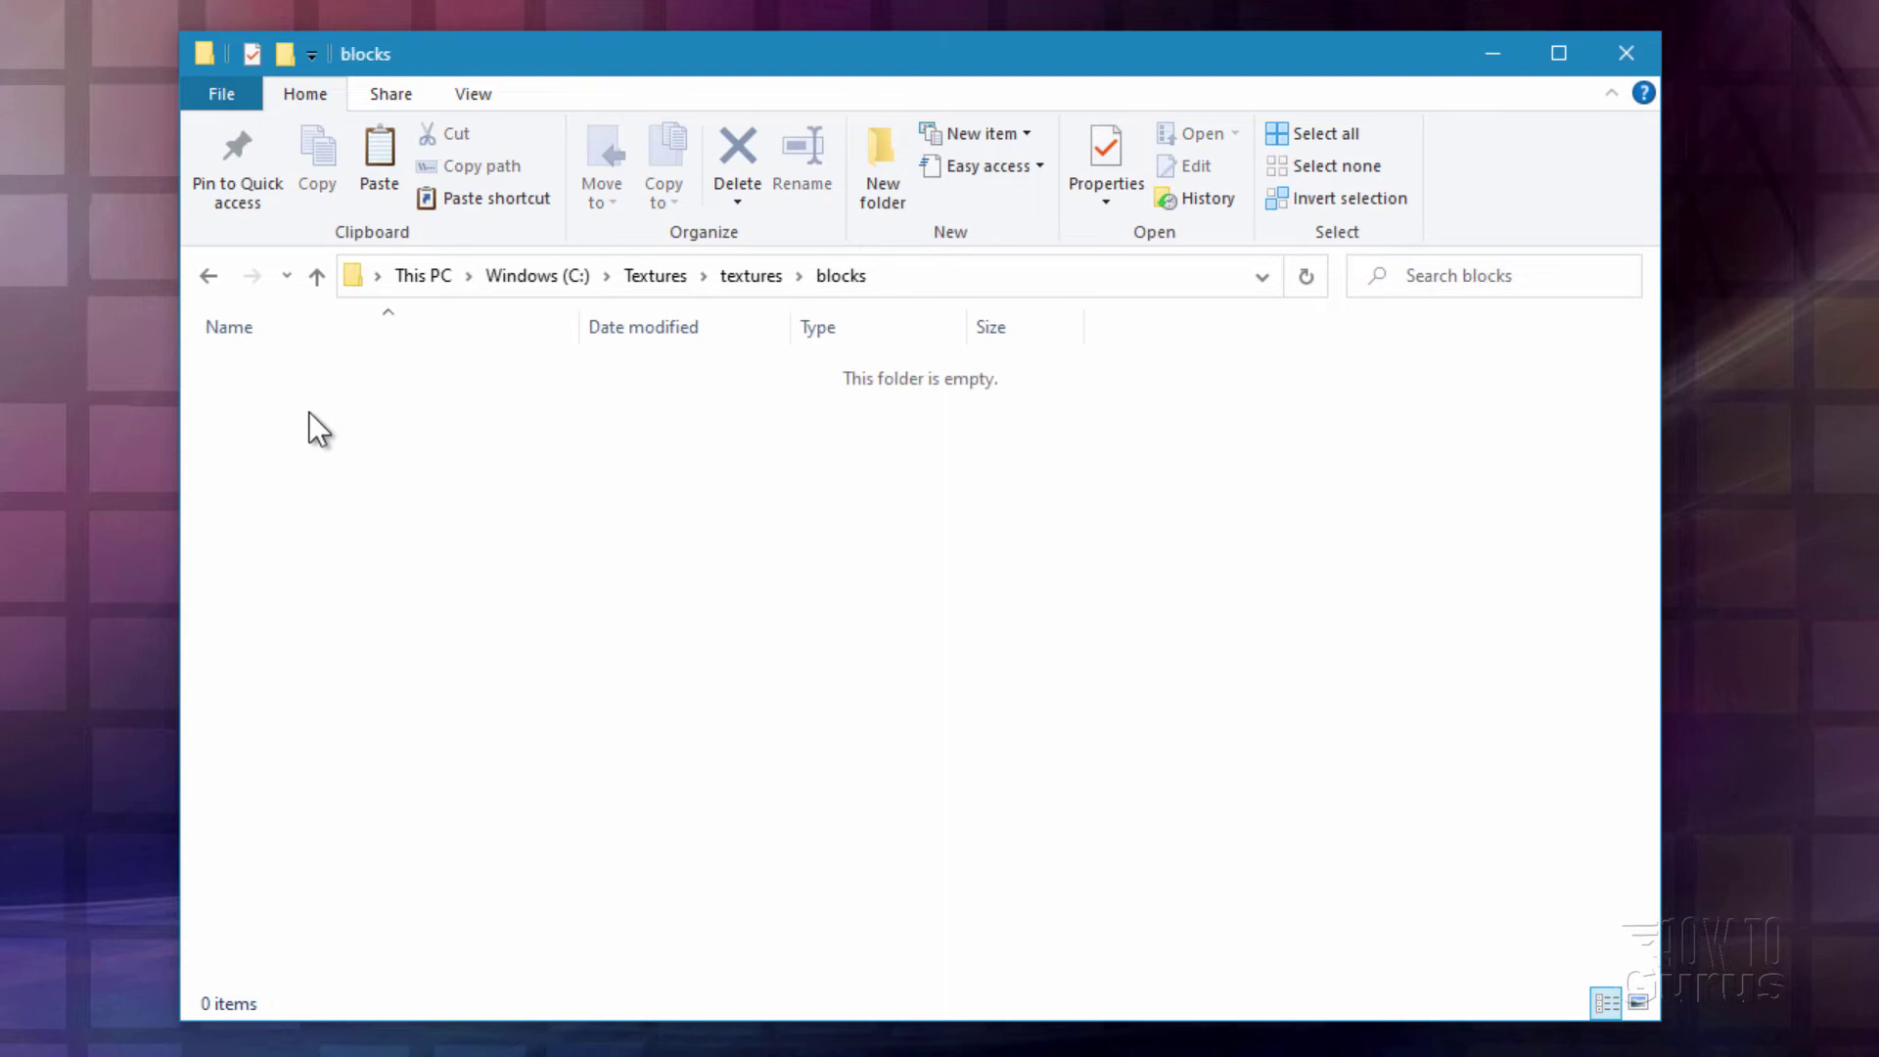
{"action": "right_click", "coordinate": [308, 411]}
{"action": "left_click", "coordinate": [435, 646]}
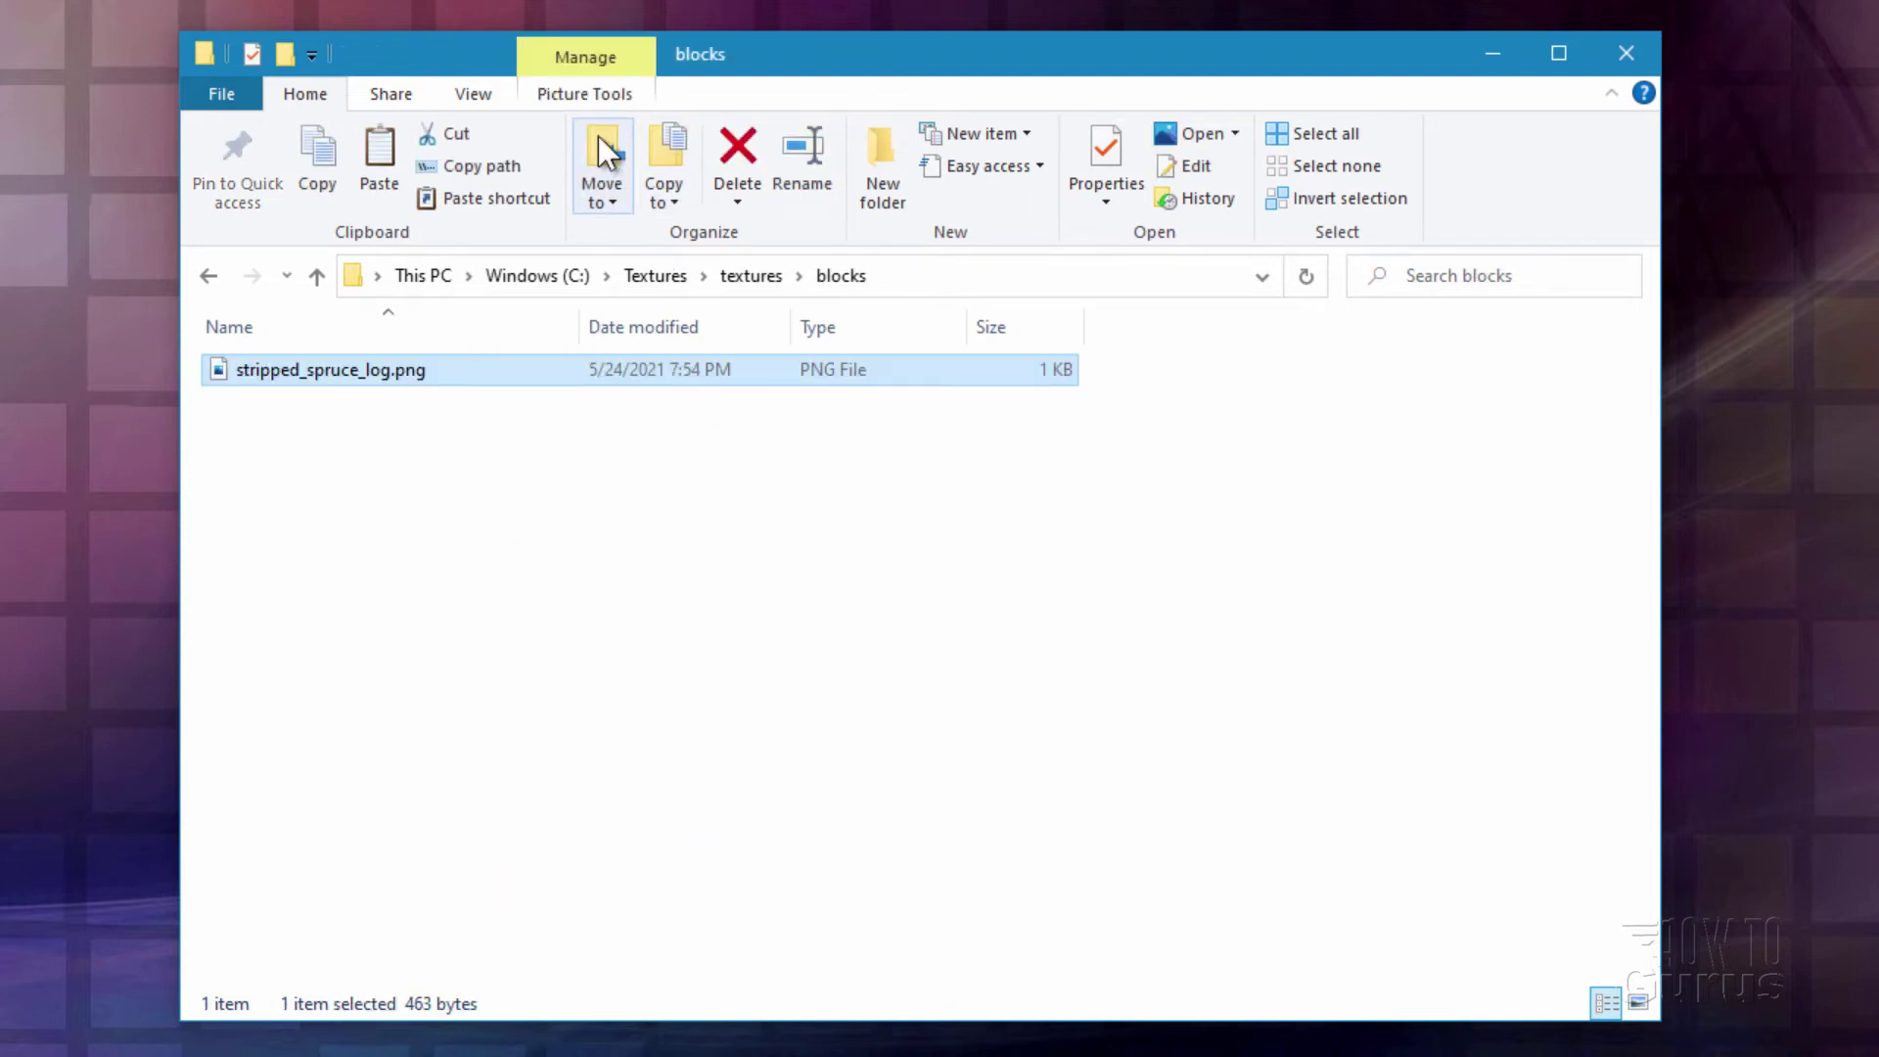
{"action": "left_click", "coordinate": [652, 277]}
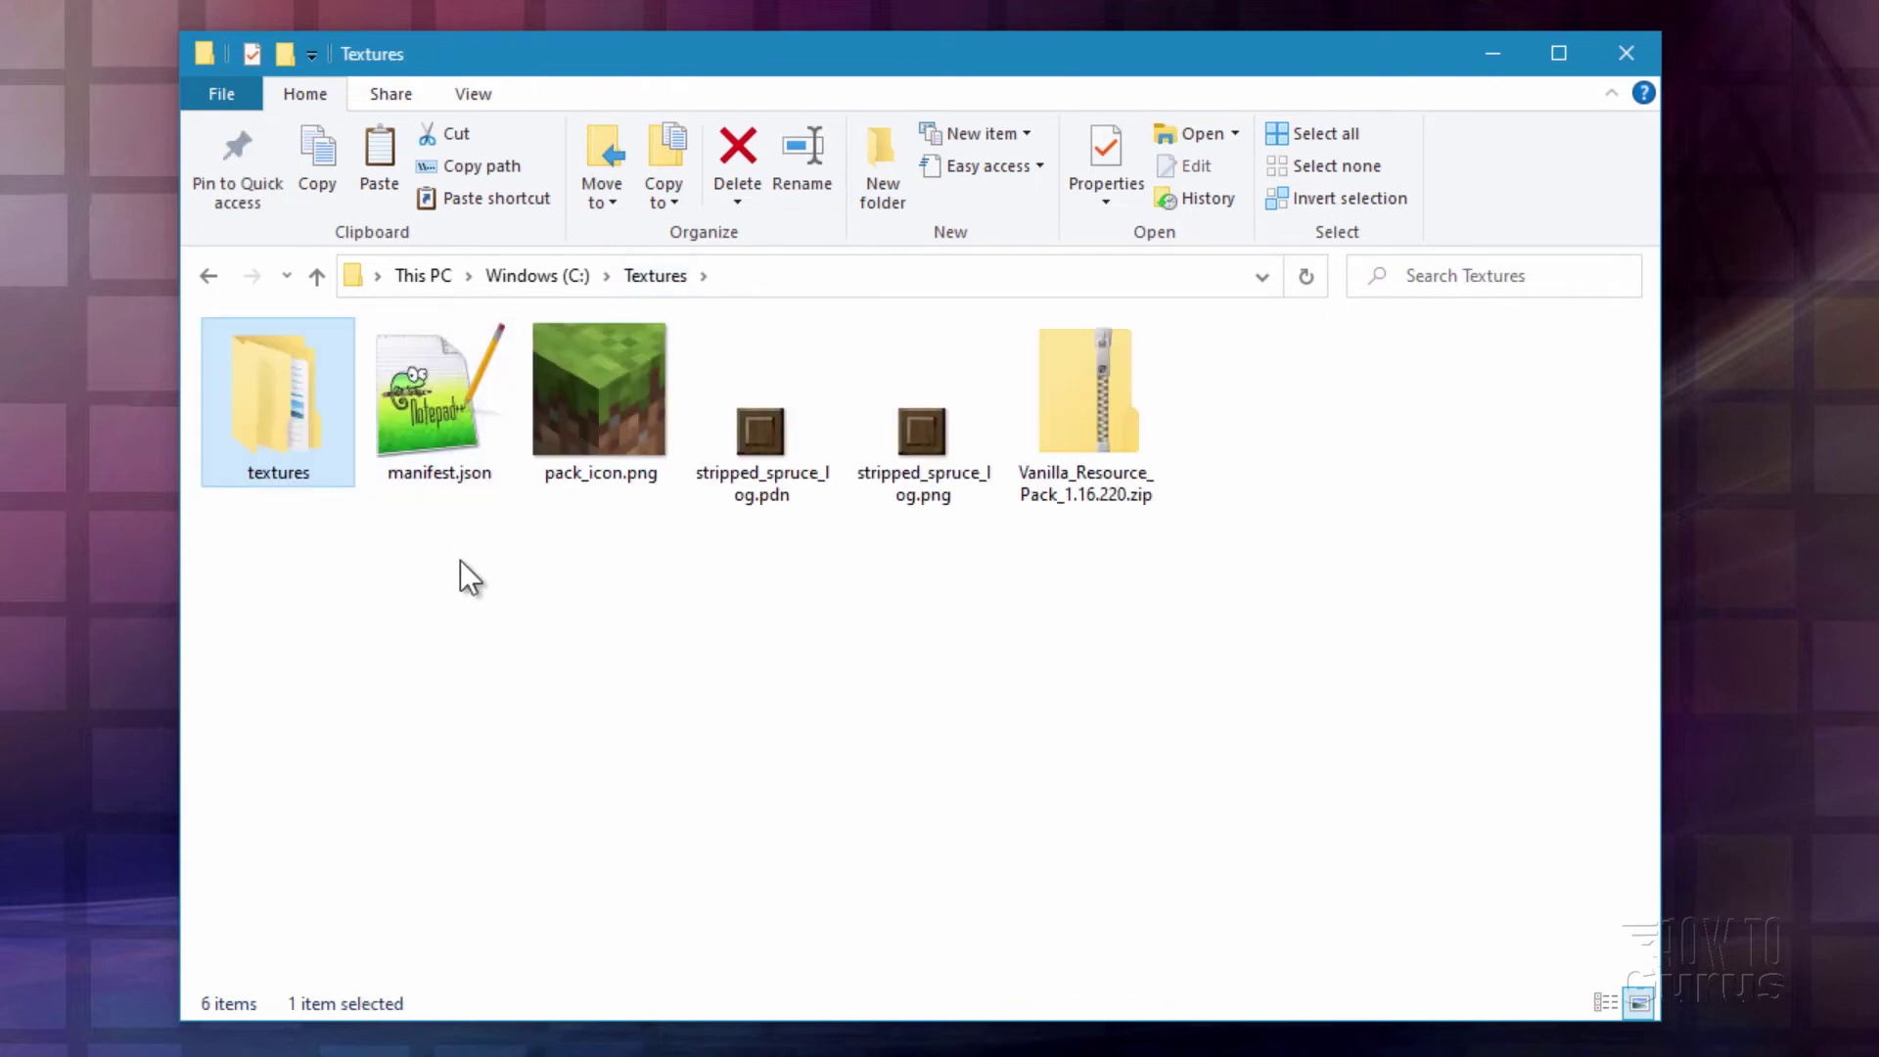
{"action": "left_click", "coordinate": [340, 590]}
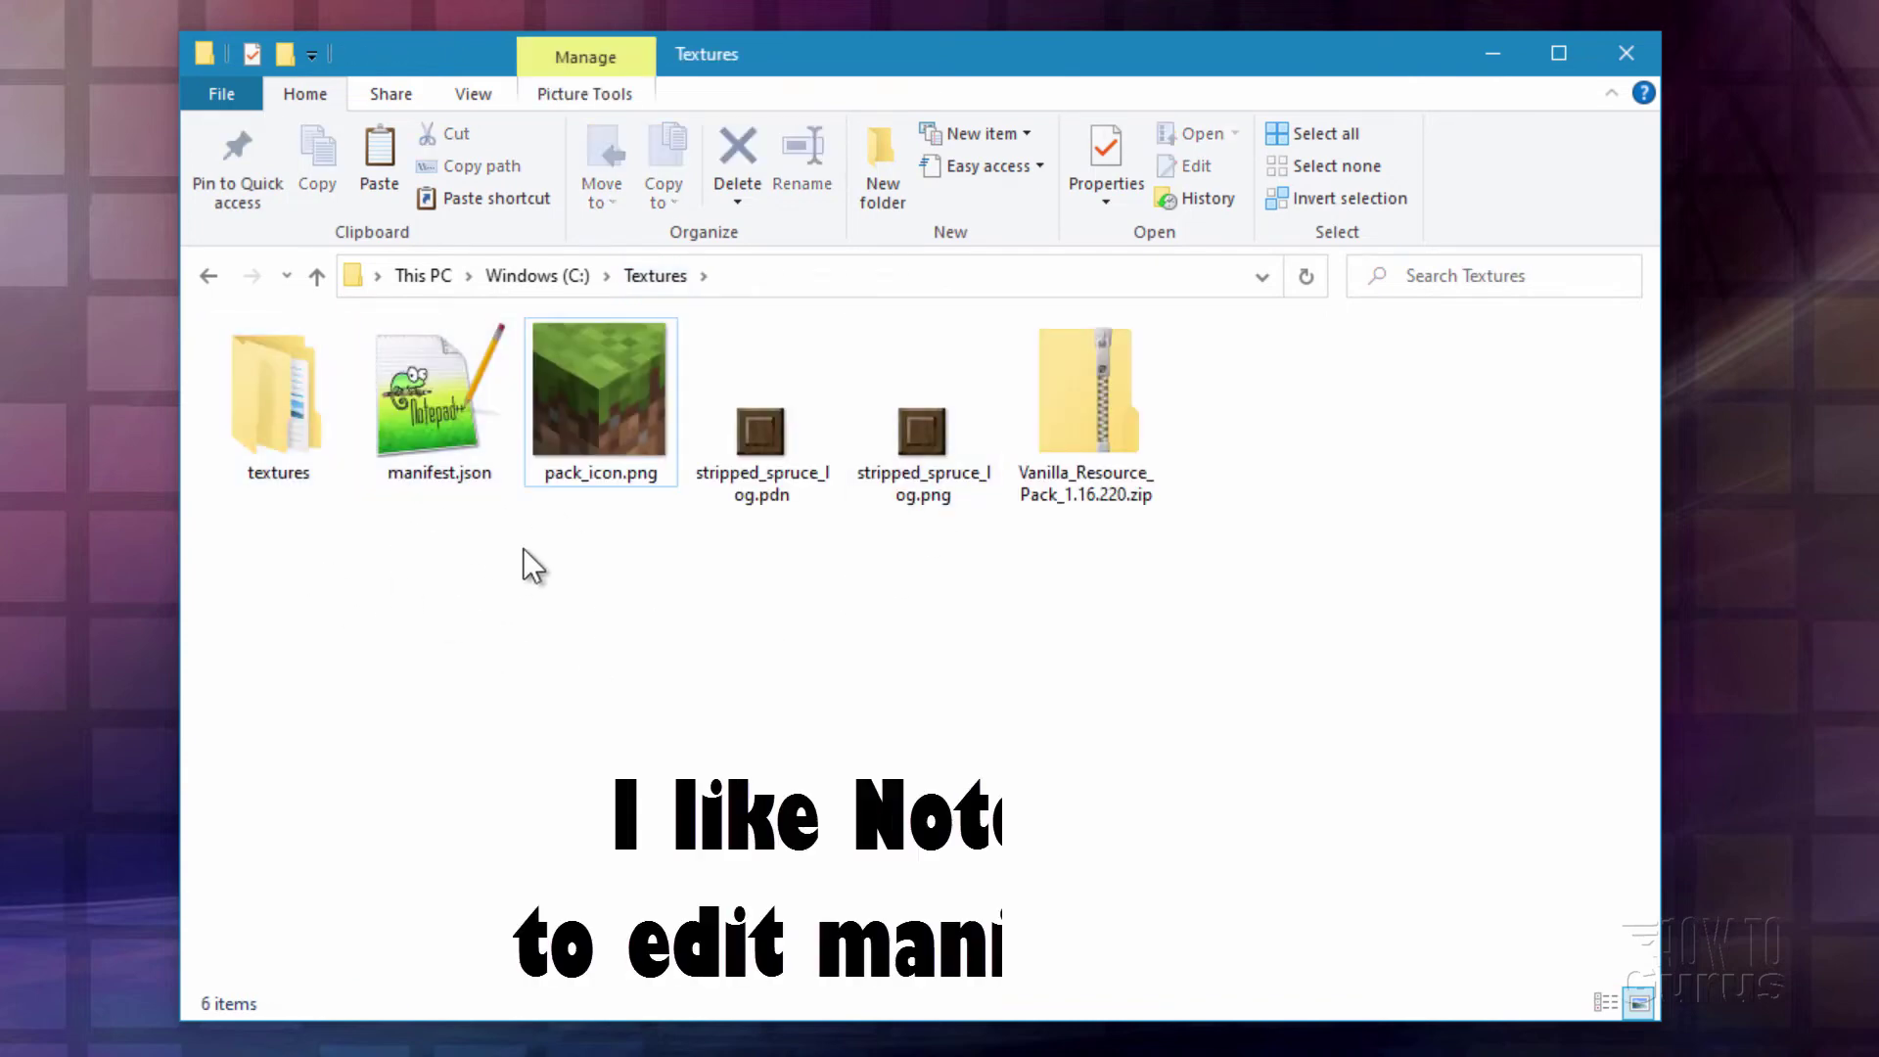
{"action": "left_click", "coordinate": [458, 460]}
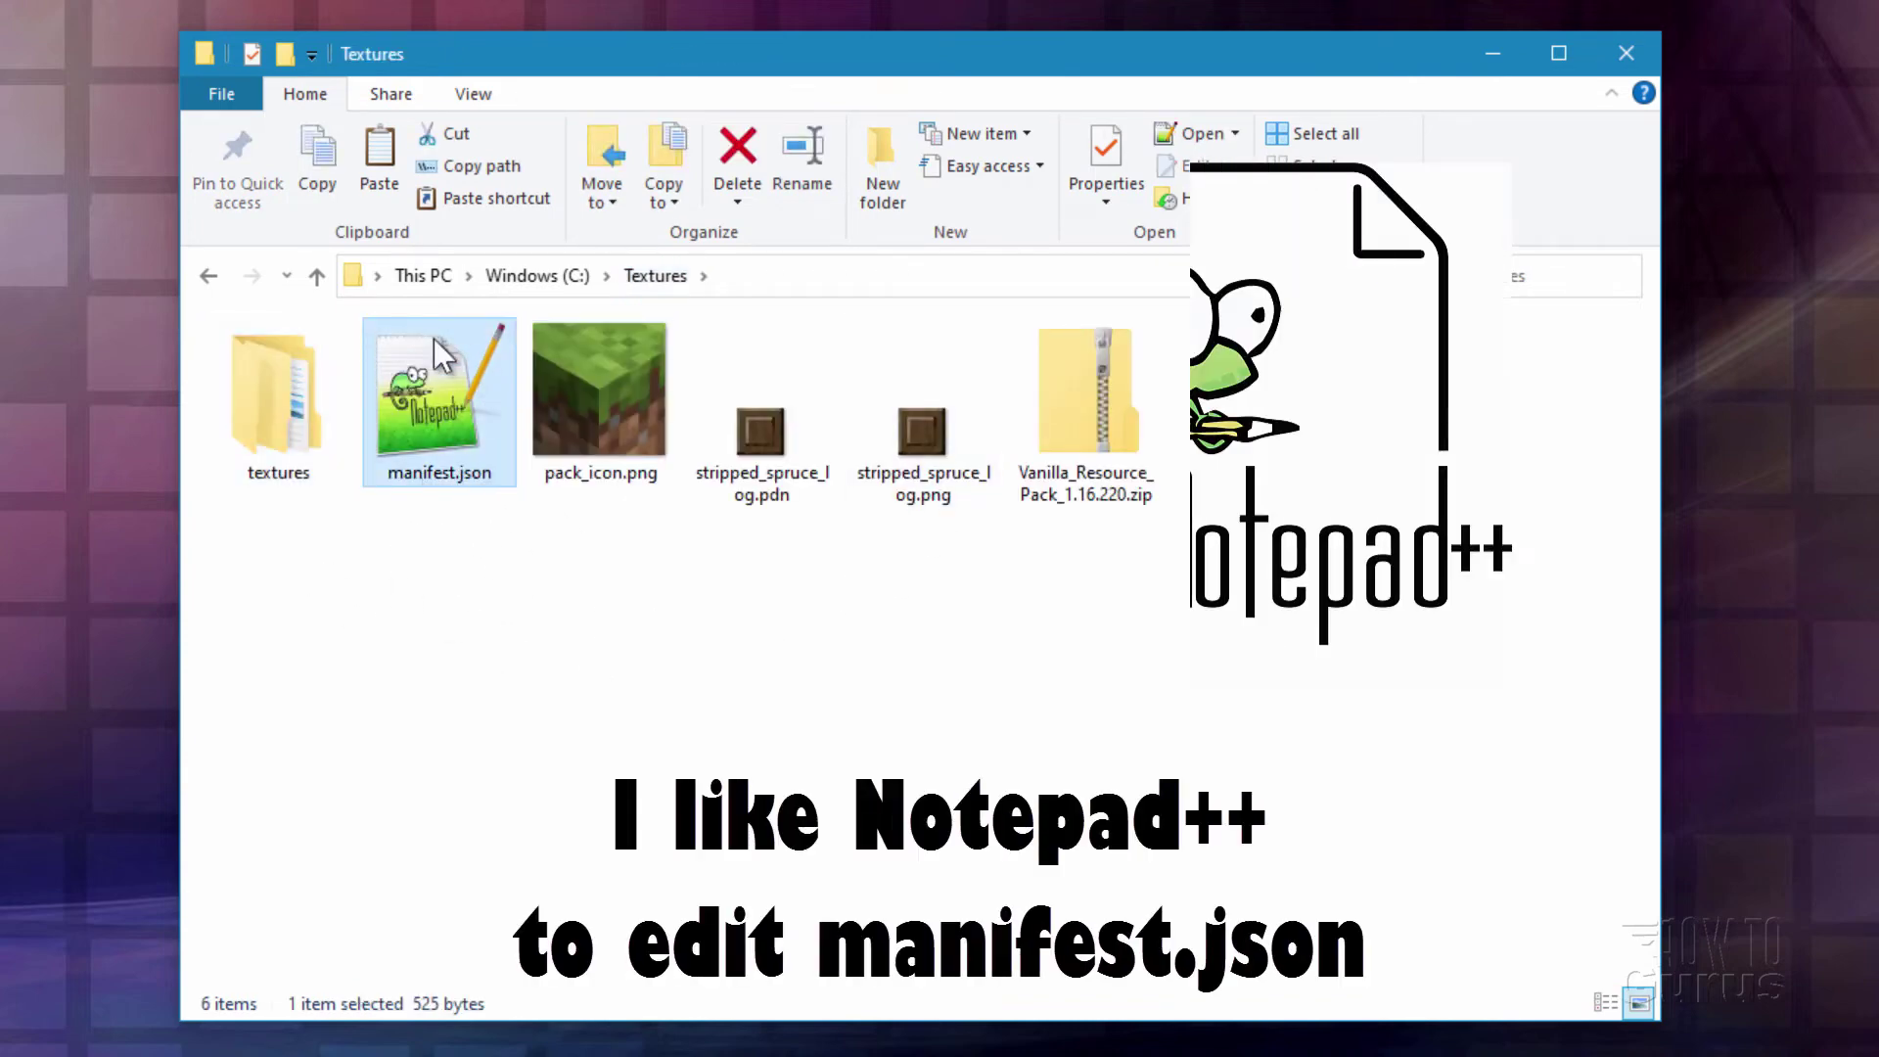
Step: Open manifest.json in Notepad++ and change the header description to 'Custom Bedrock resource pack'
{"action": "double_click", "coordinate": [444, 408]}
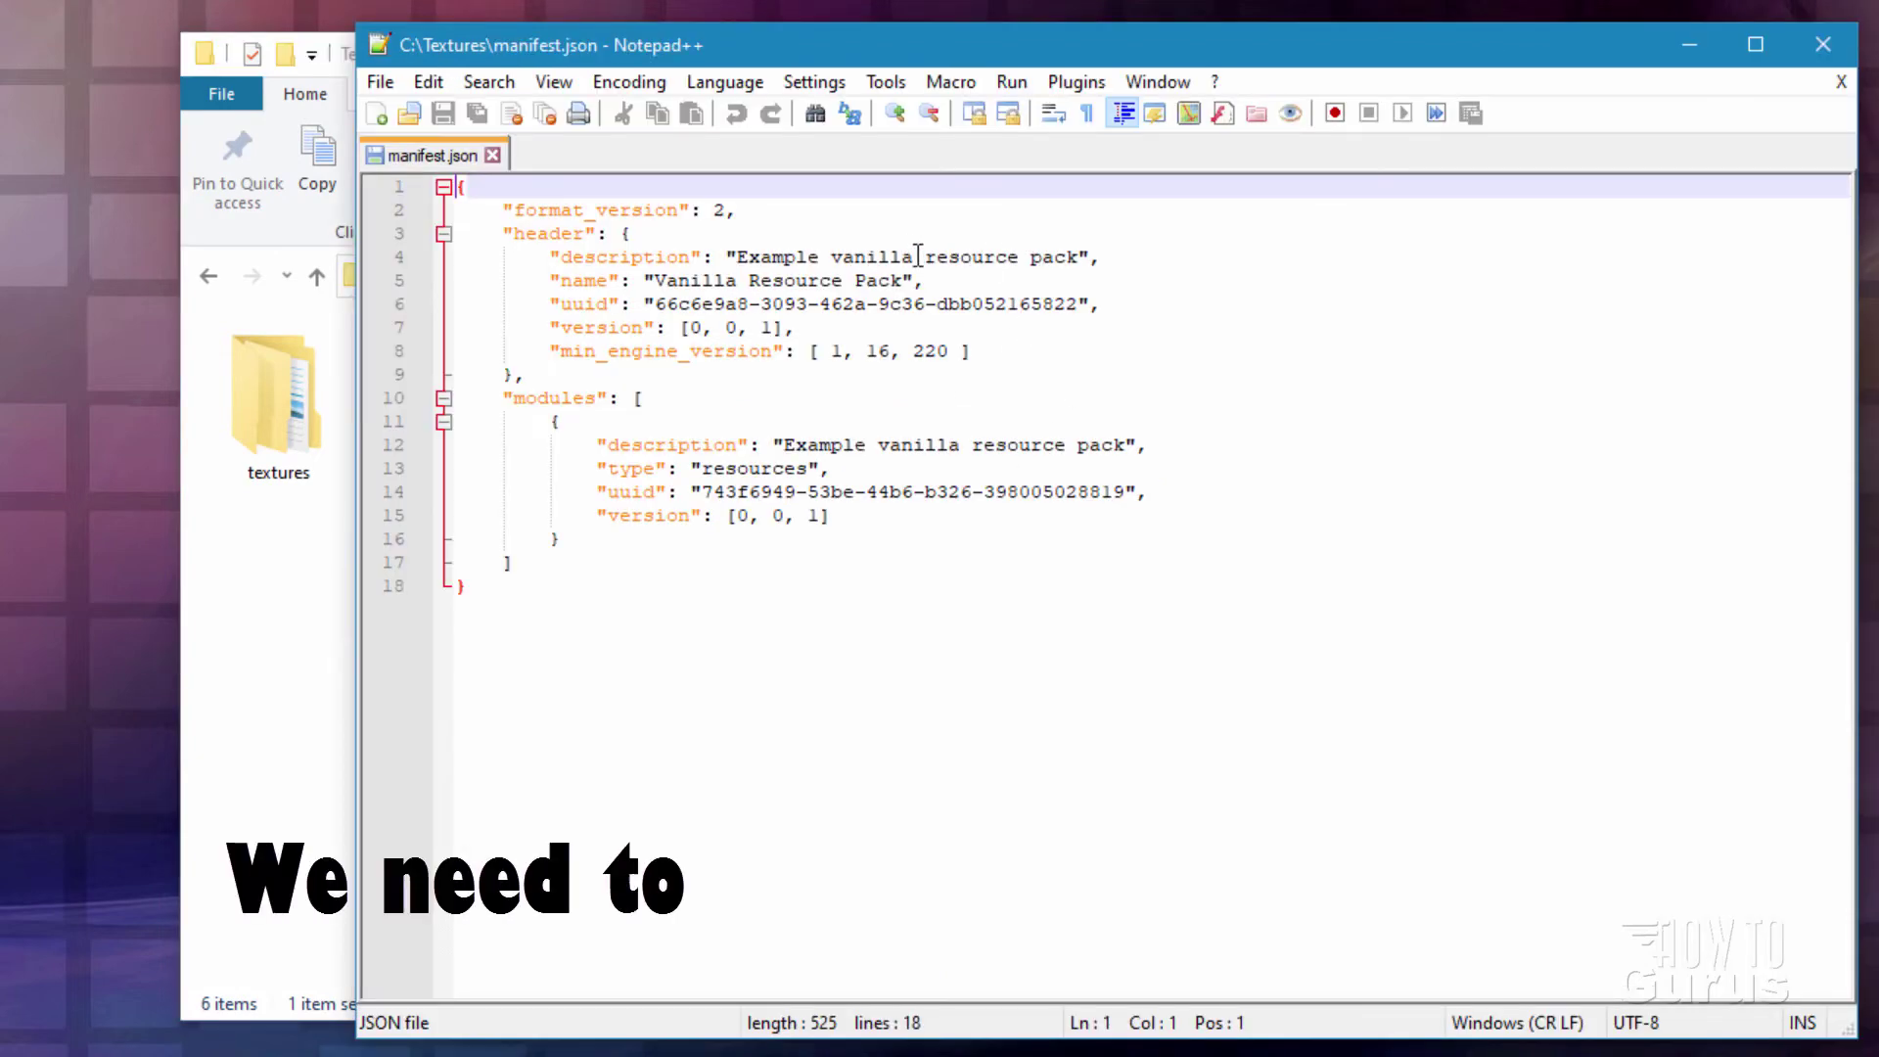
{"action": "left_click_drag", "start_coordinate": [914, 257], "coordinate": [841, 256]}
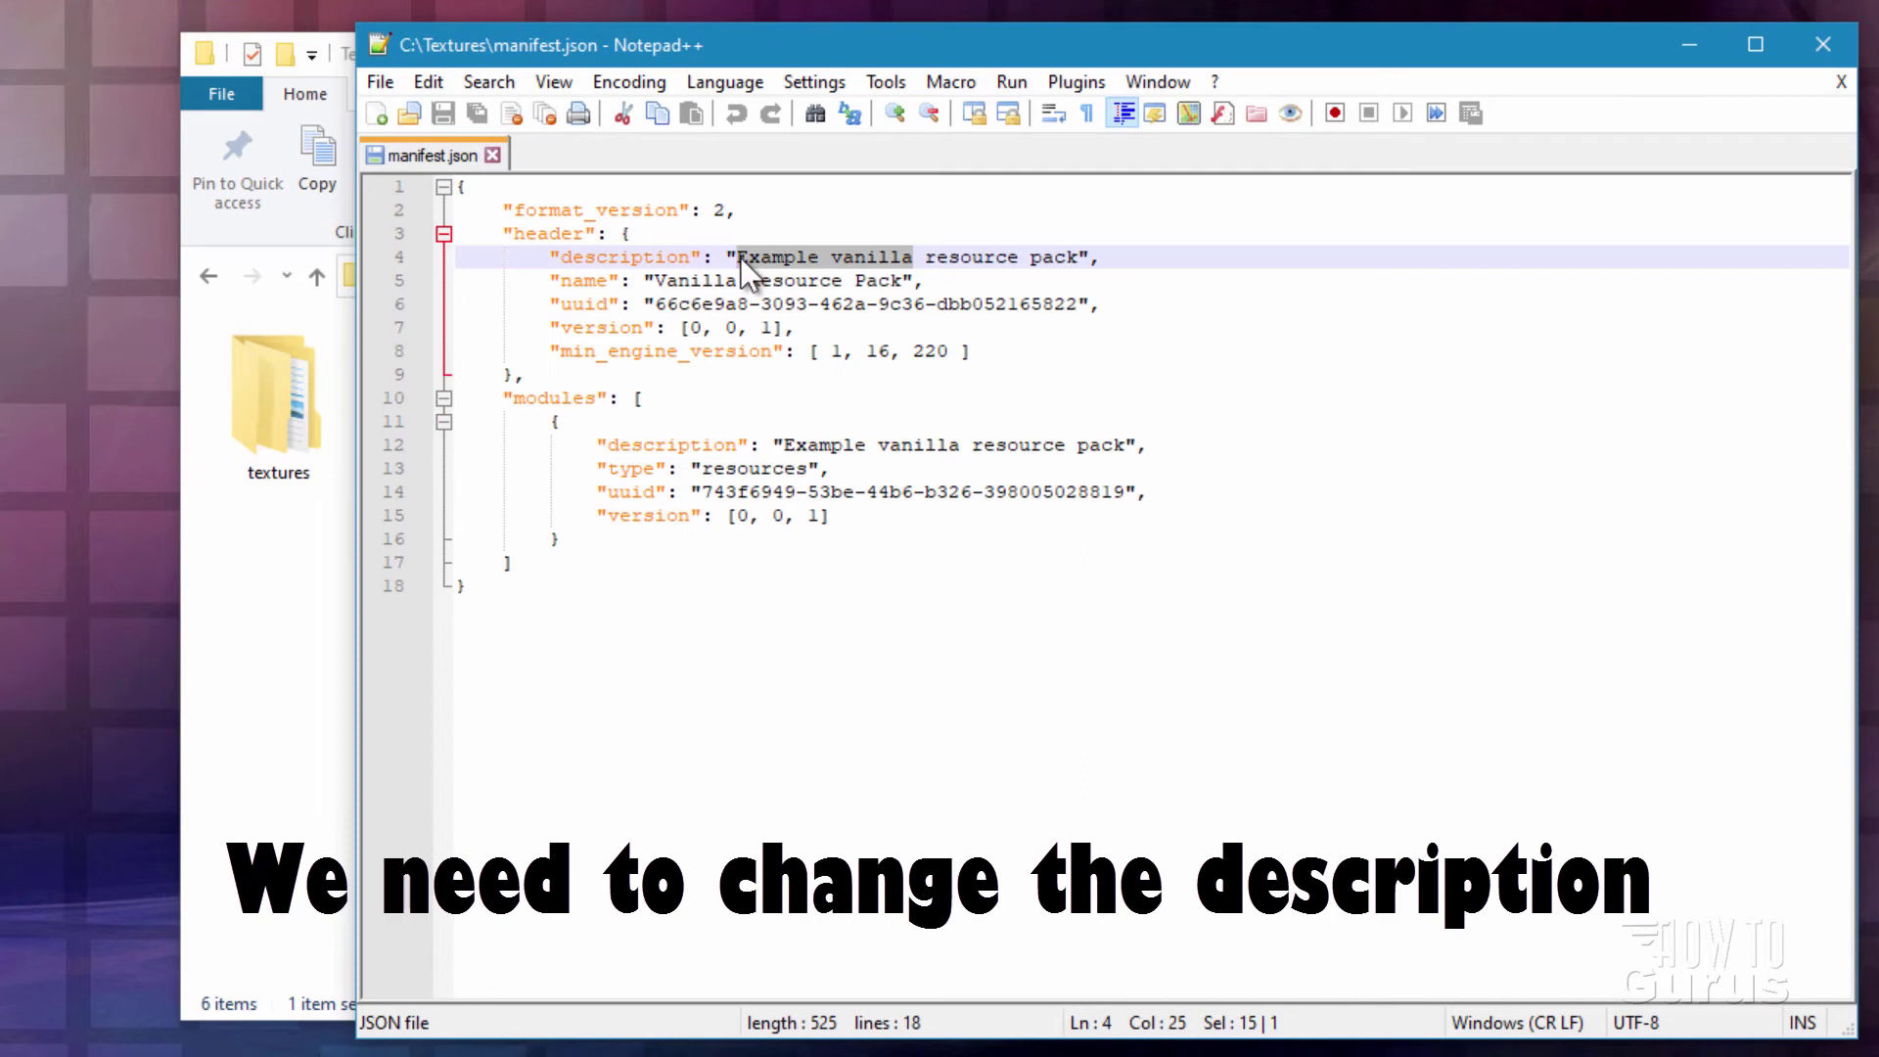
{"action": "type", "text": "Custom "}
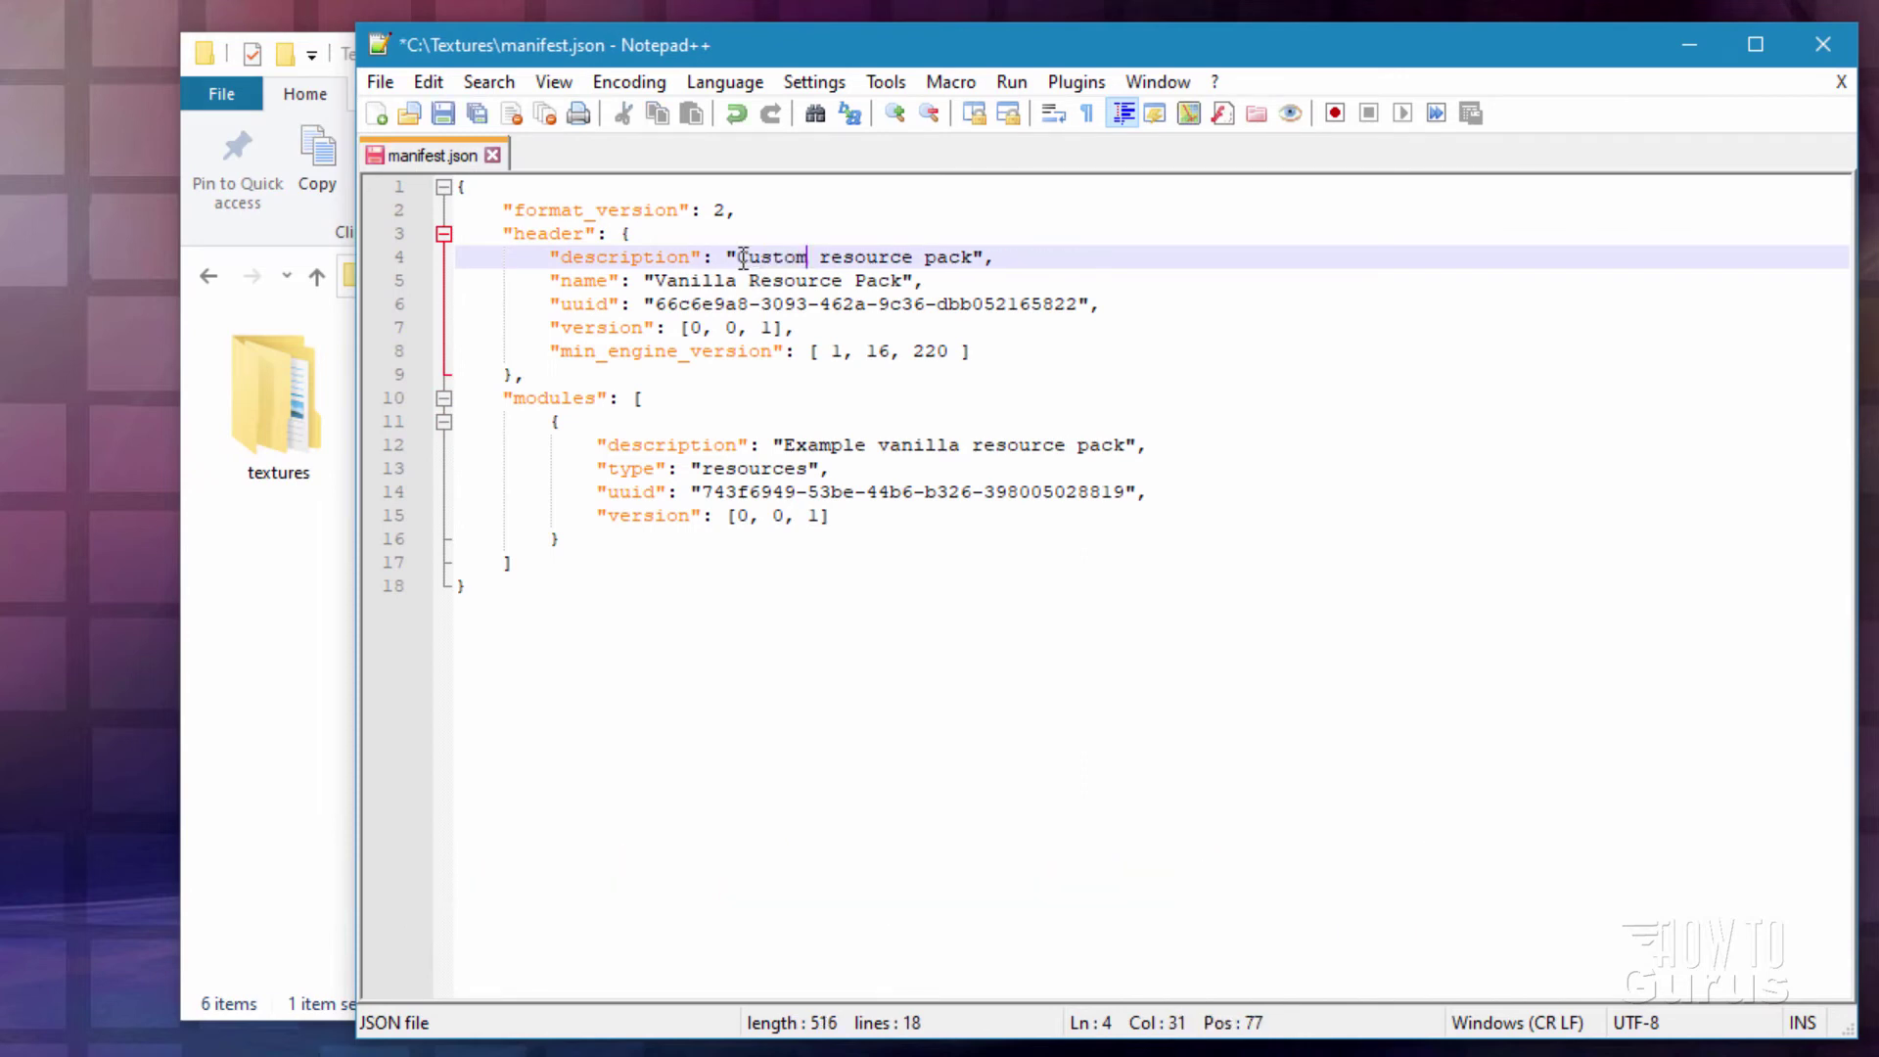
{"action": "type", "text": "Bedrock"}
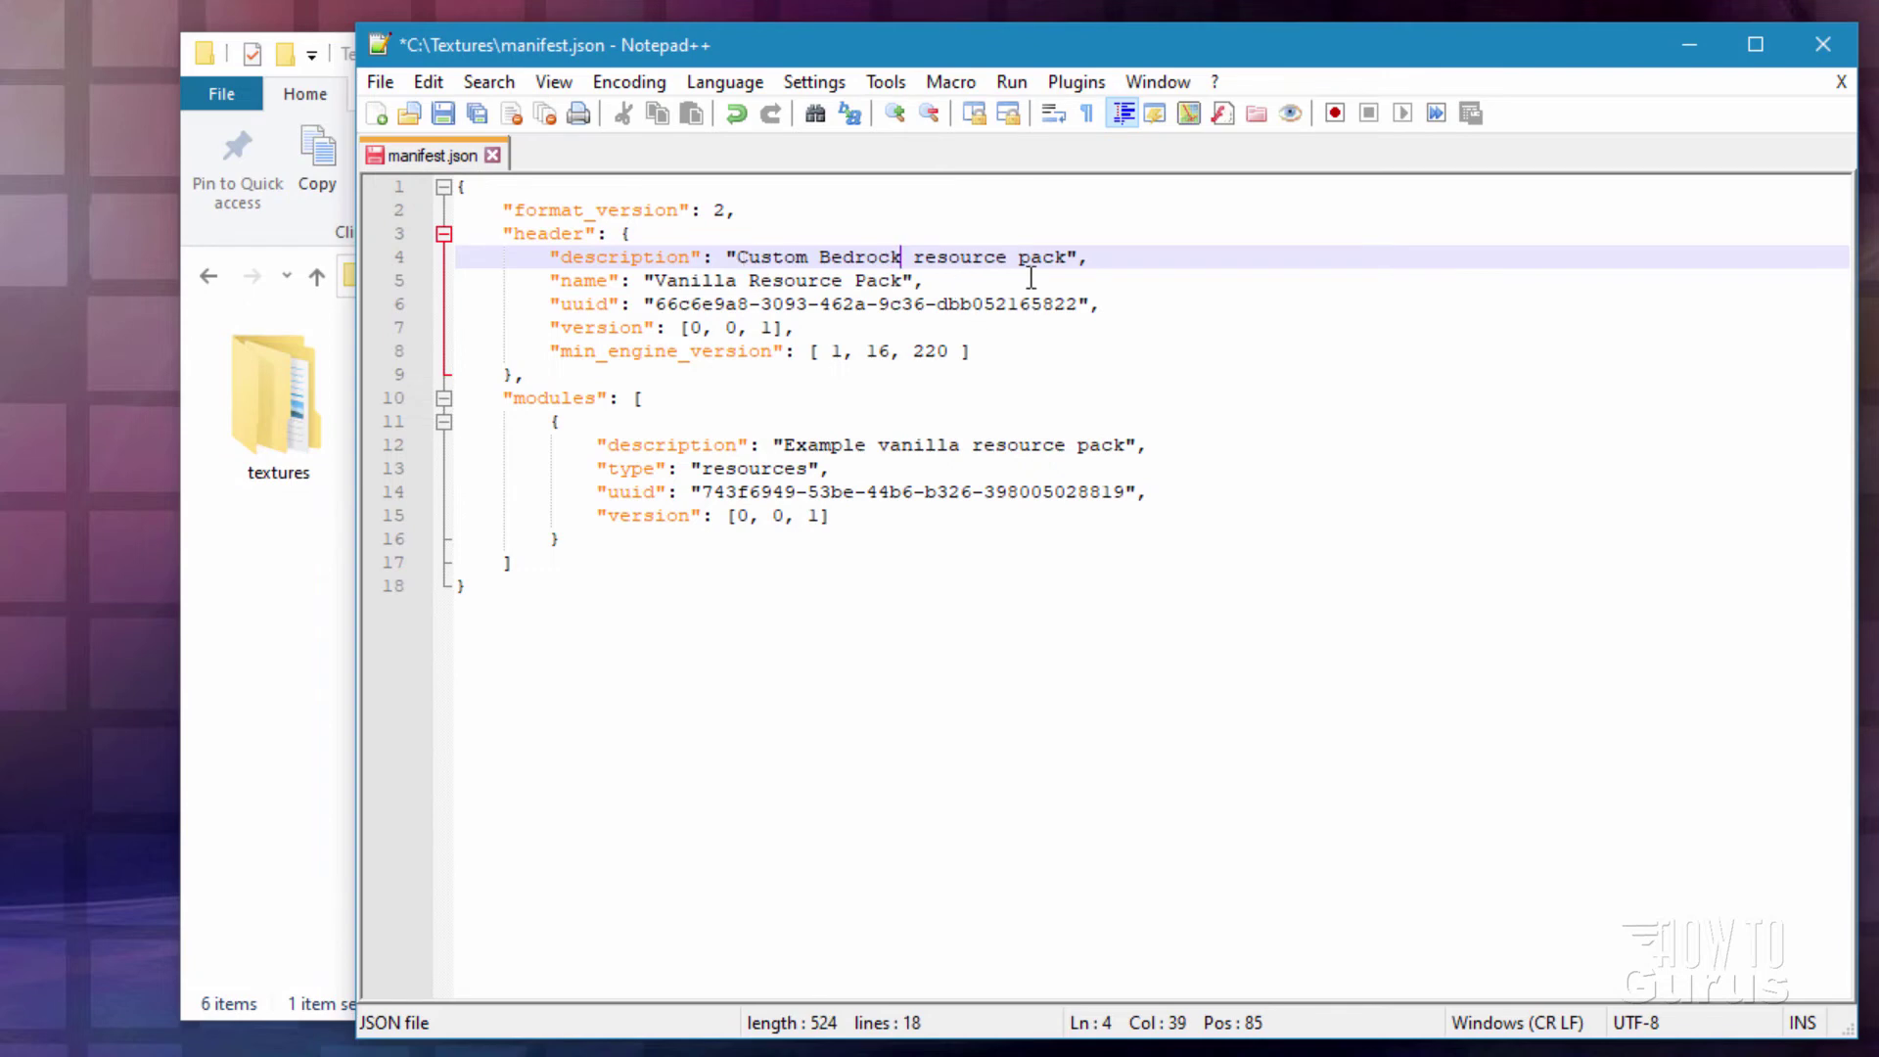
Step: Copy that description over the pack name on line 5 and the module description on line 12
{"action": "left_click_drag", "start_coordinate": [1067, 257], "coordinate": [740, 258]}
{"action": "right_click", "coordinate": [752, 260]}
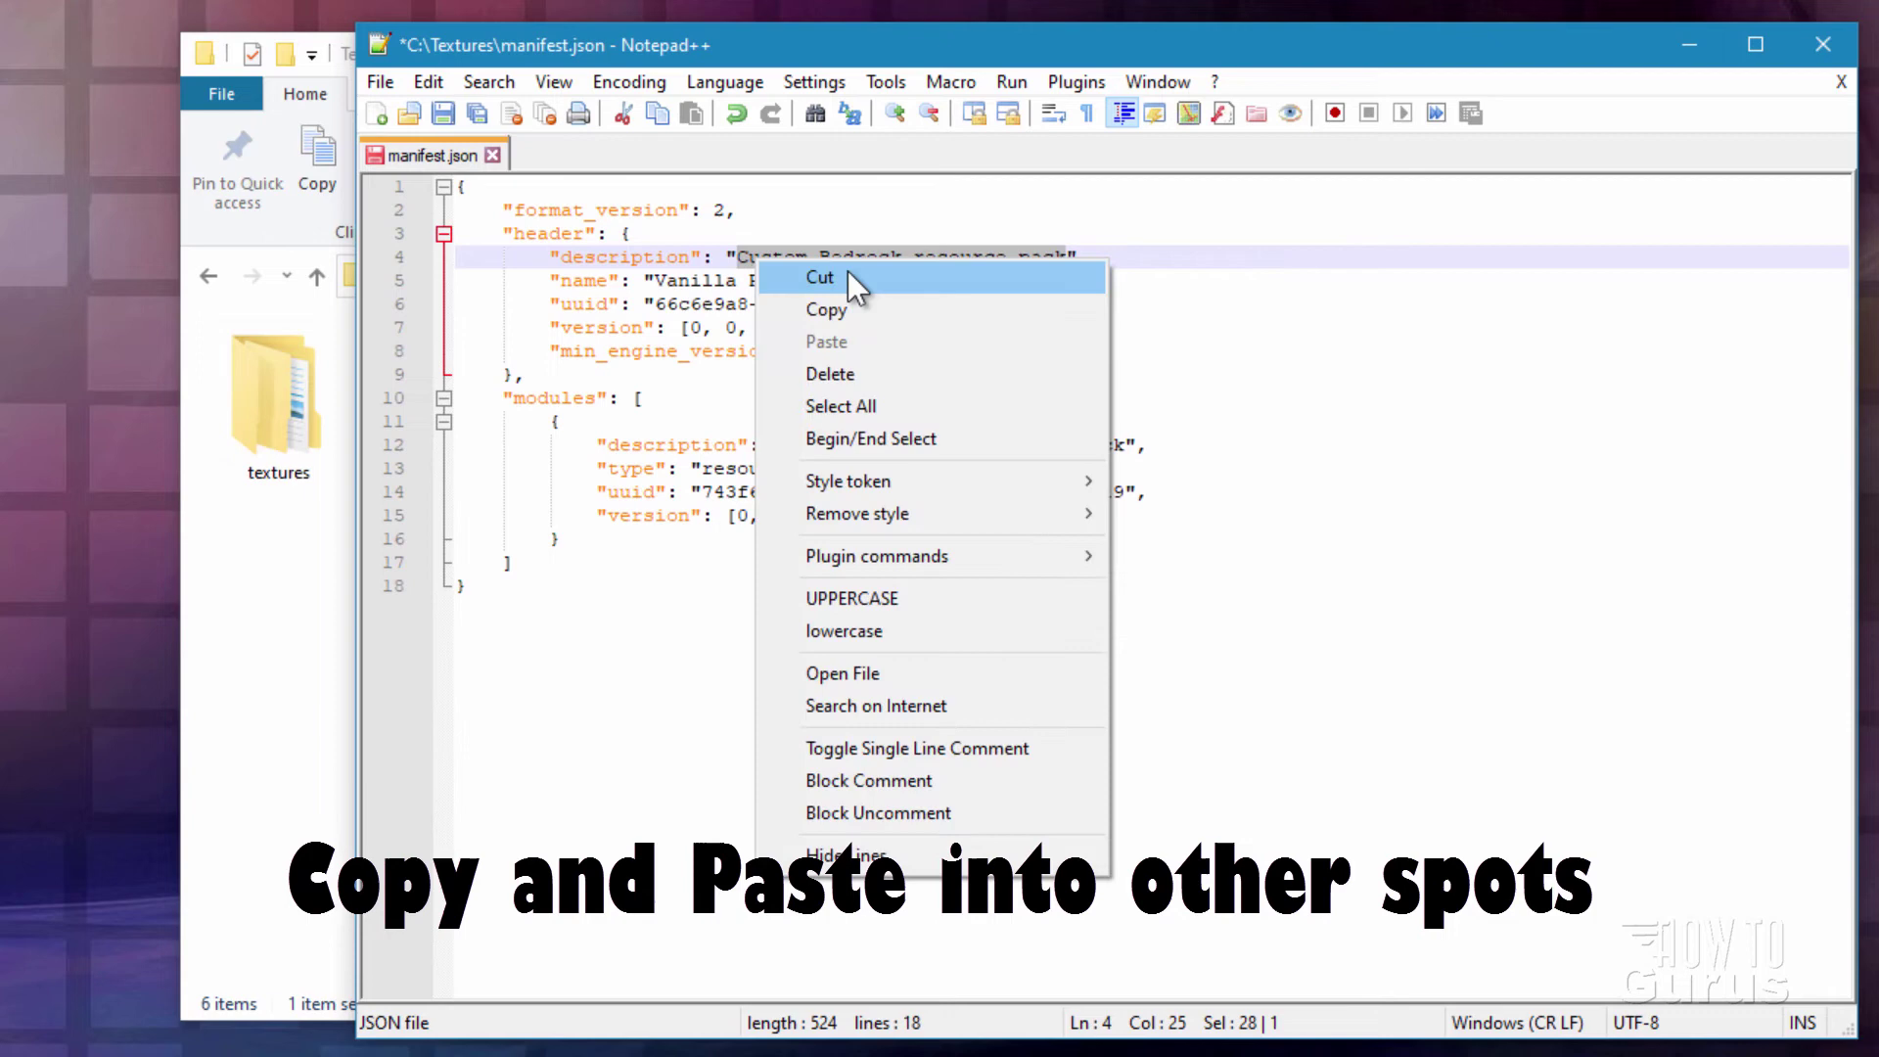
{"action": "left_click", "coordinate": [838, 311]}
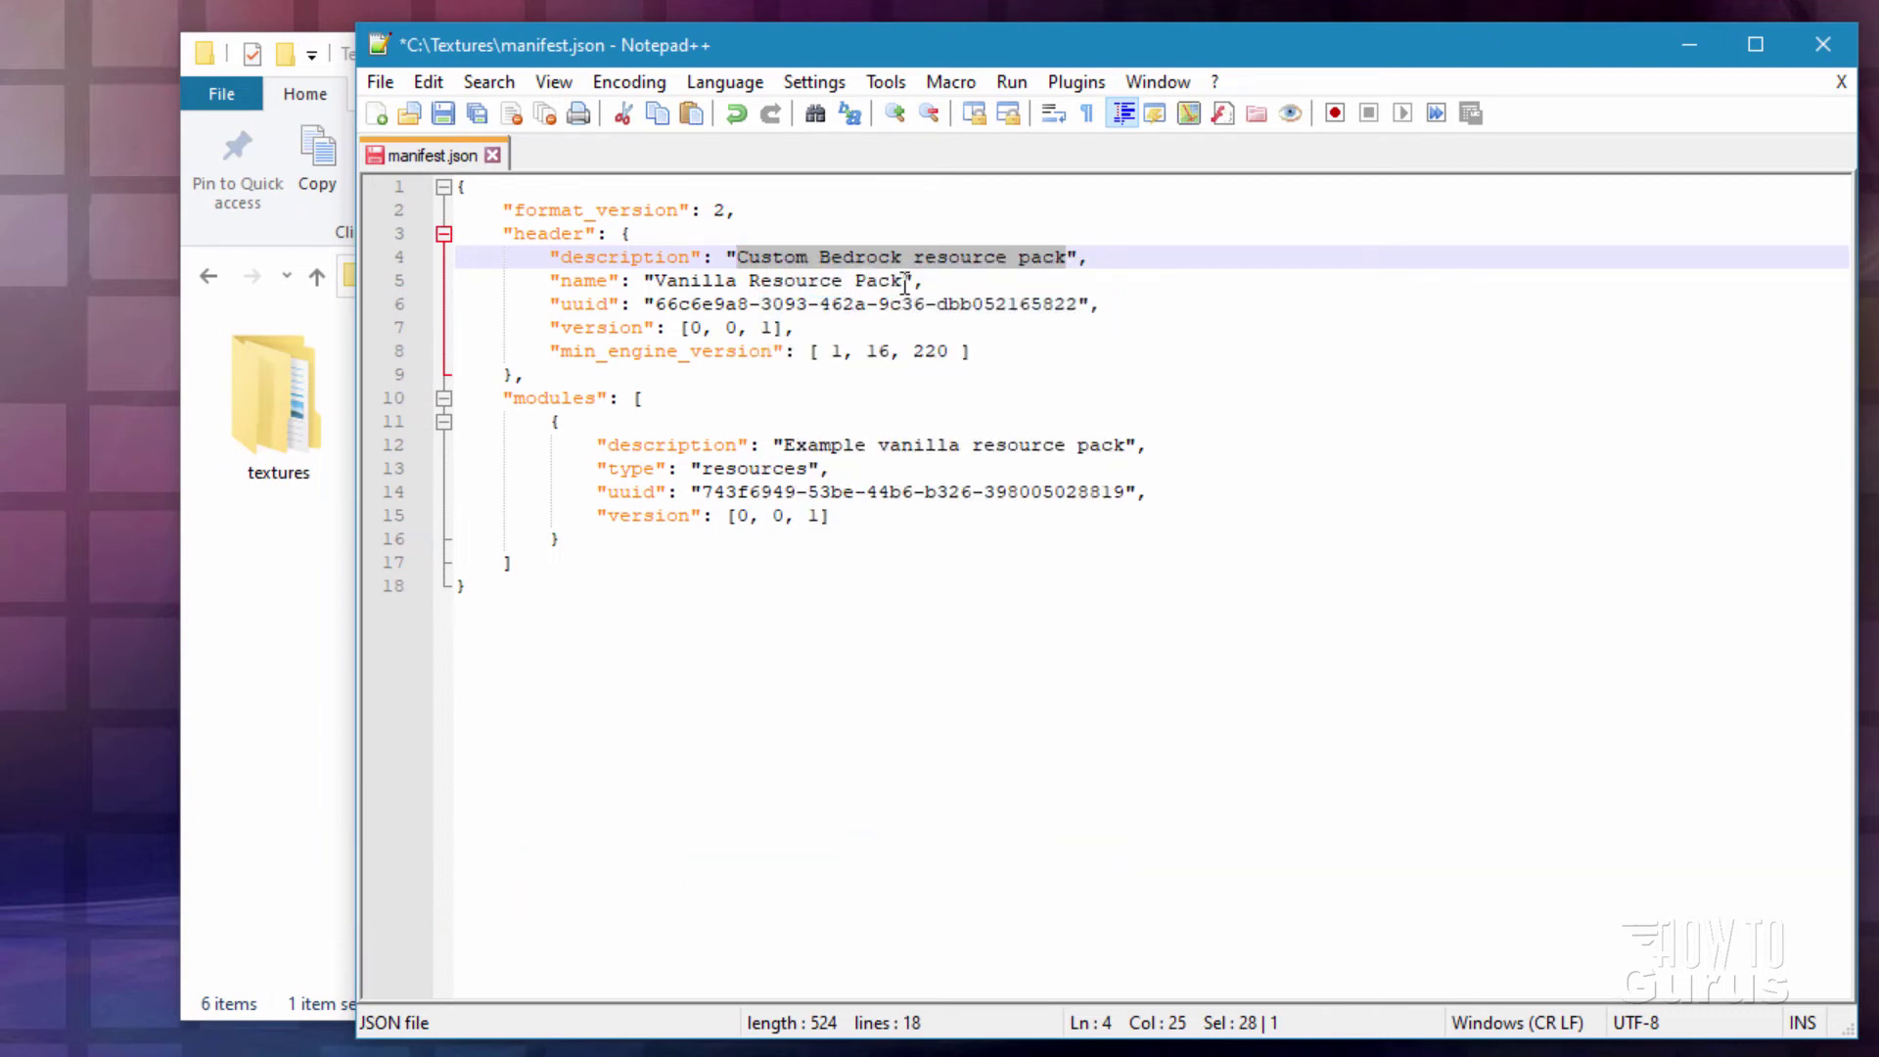
{"action": "left_click_drag", "start_coordinate": [902, 281], "coordinate": [707, 283]}
{"action": "right_click", "coordinate": [710, 276]}
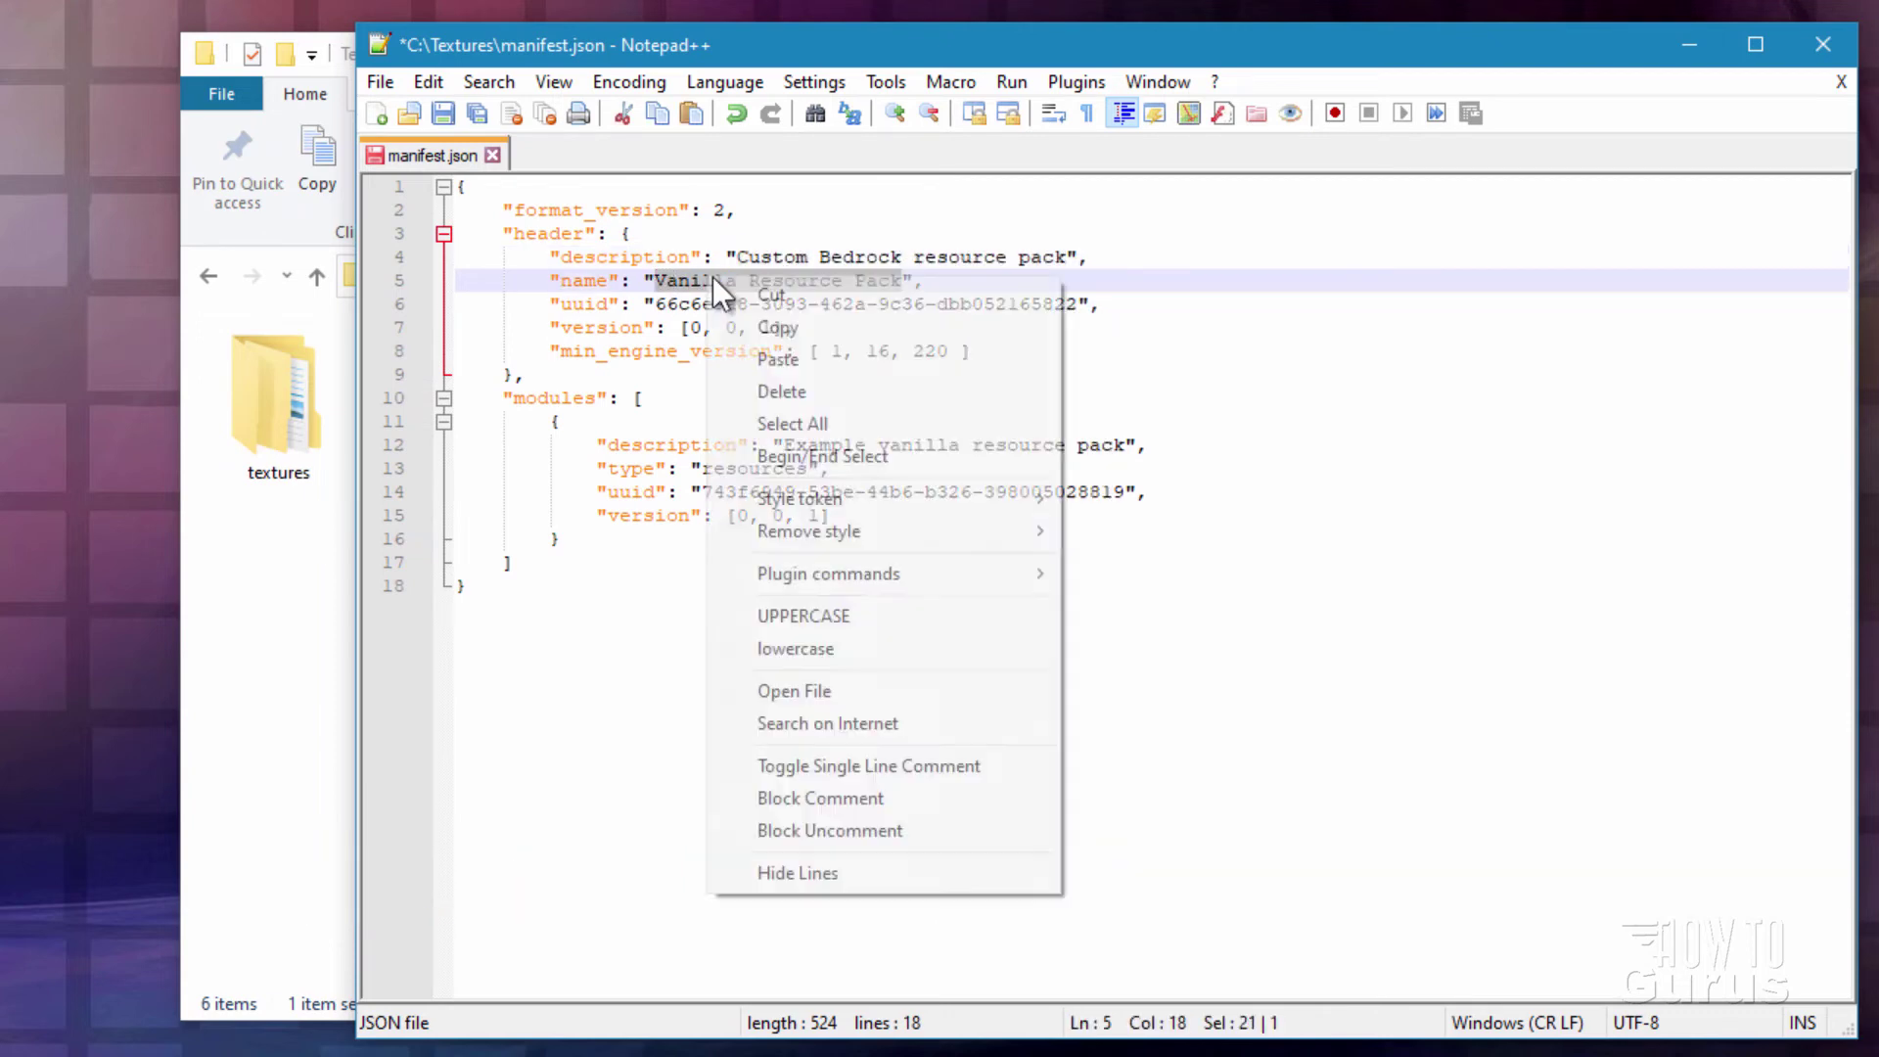
{"action": "left_click", "coordinate": [781, 364]}
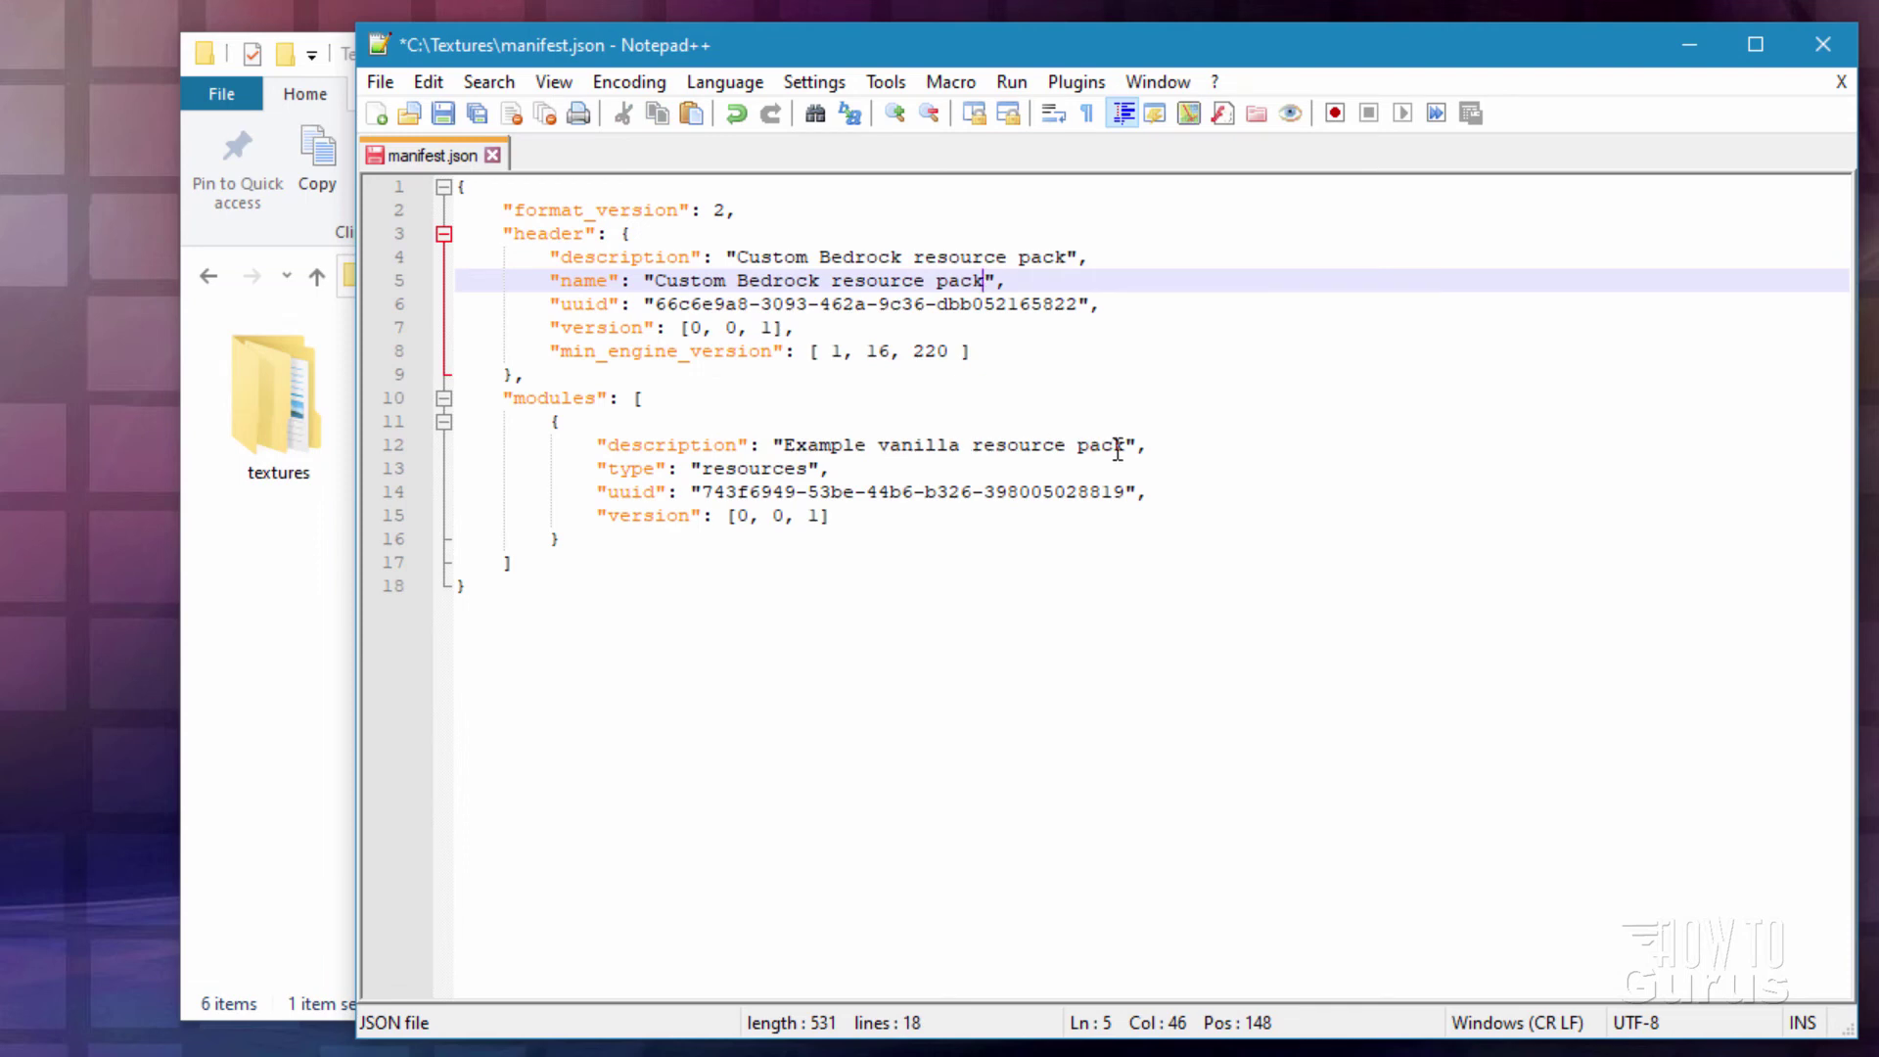
{"action": "left_click_drag", "start_coordinate": [1123, 445], "coordinate": [840, 442]}
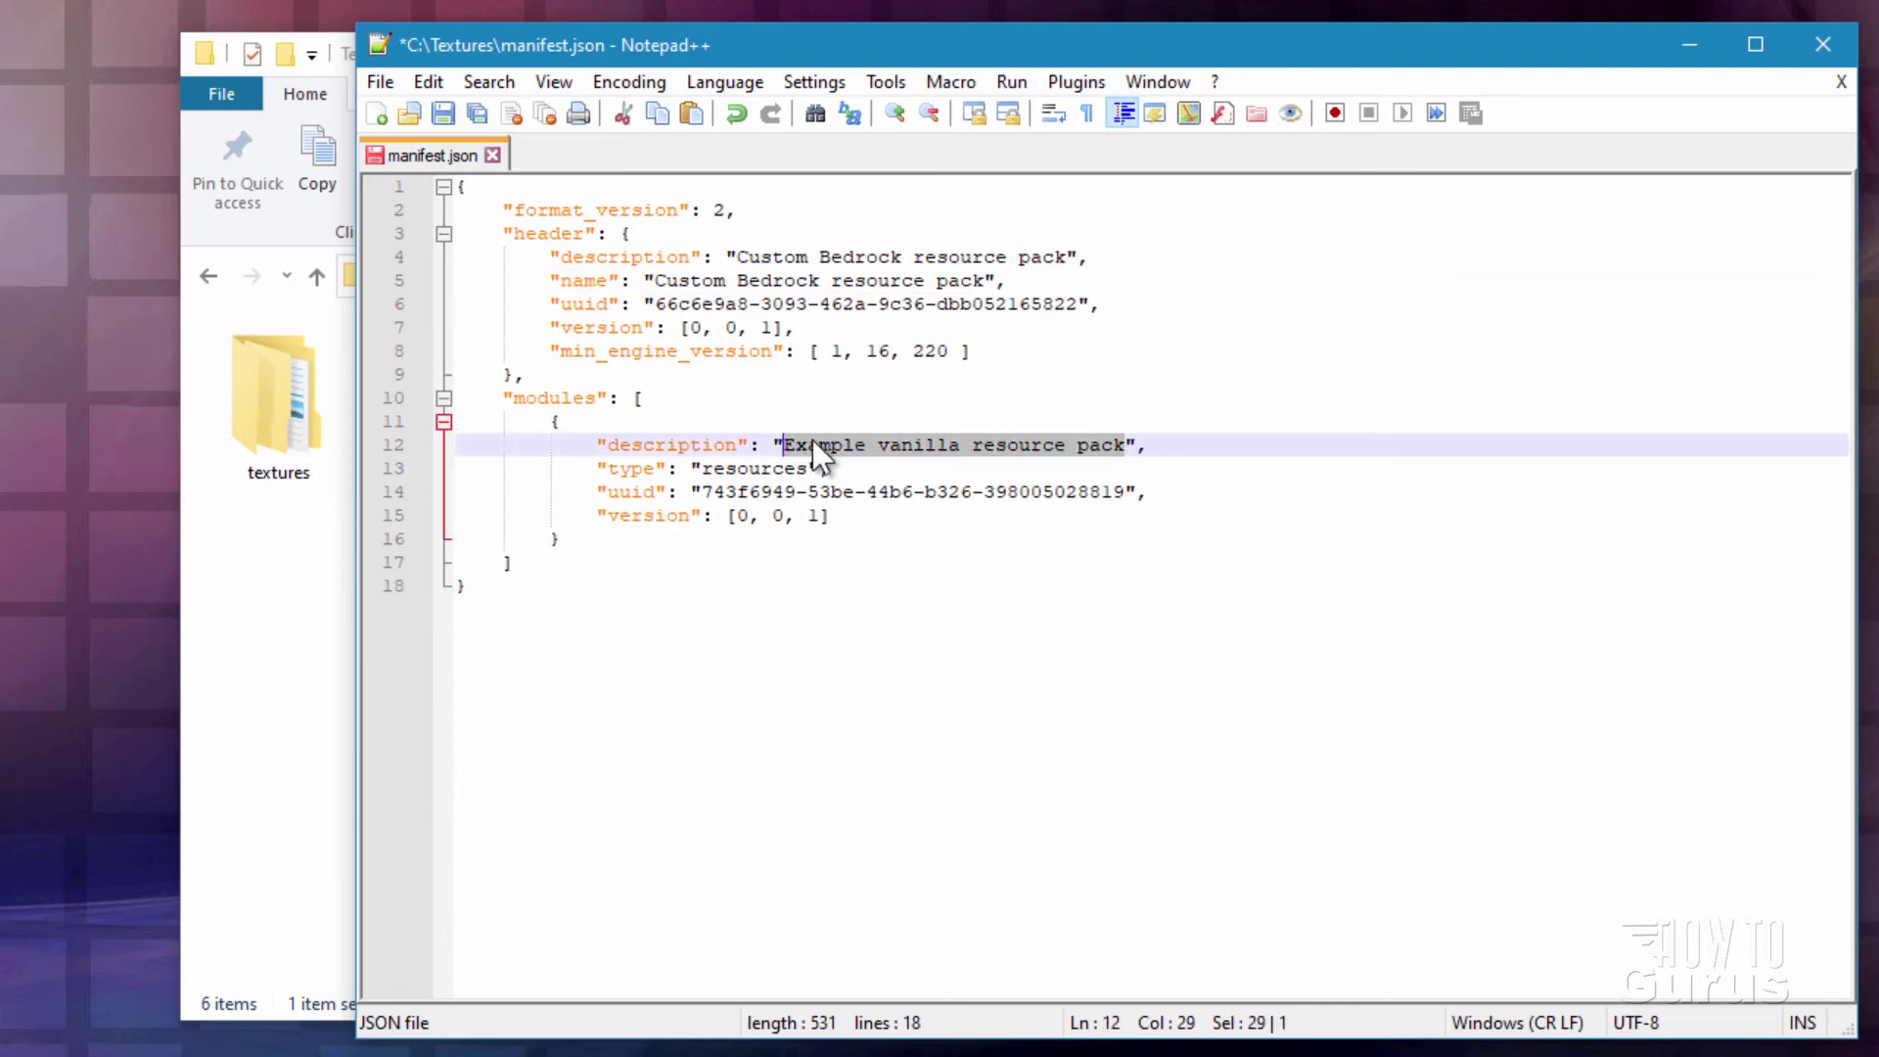
{"action": "right_click", "coordinate": [813, 440]}
{"action": "left_click", "coordinate": [889, 525]}
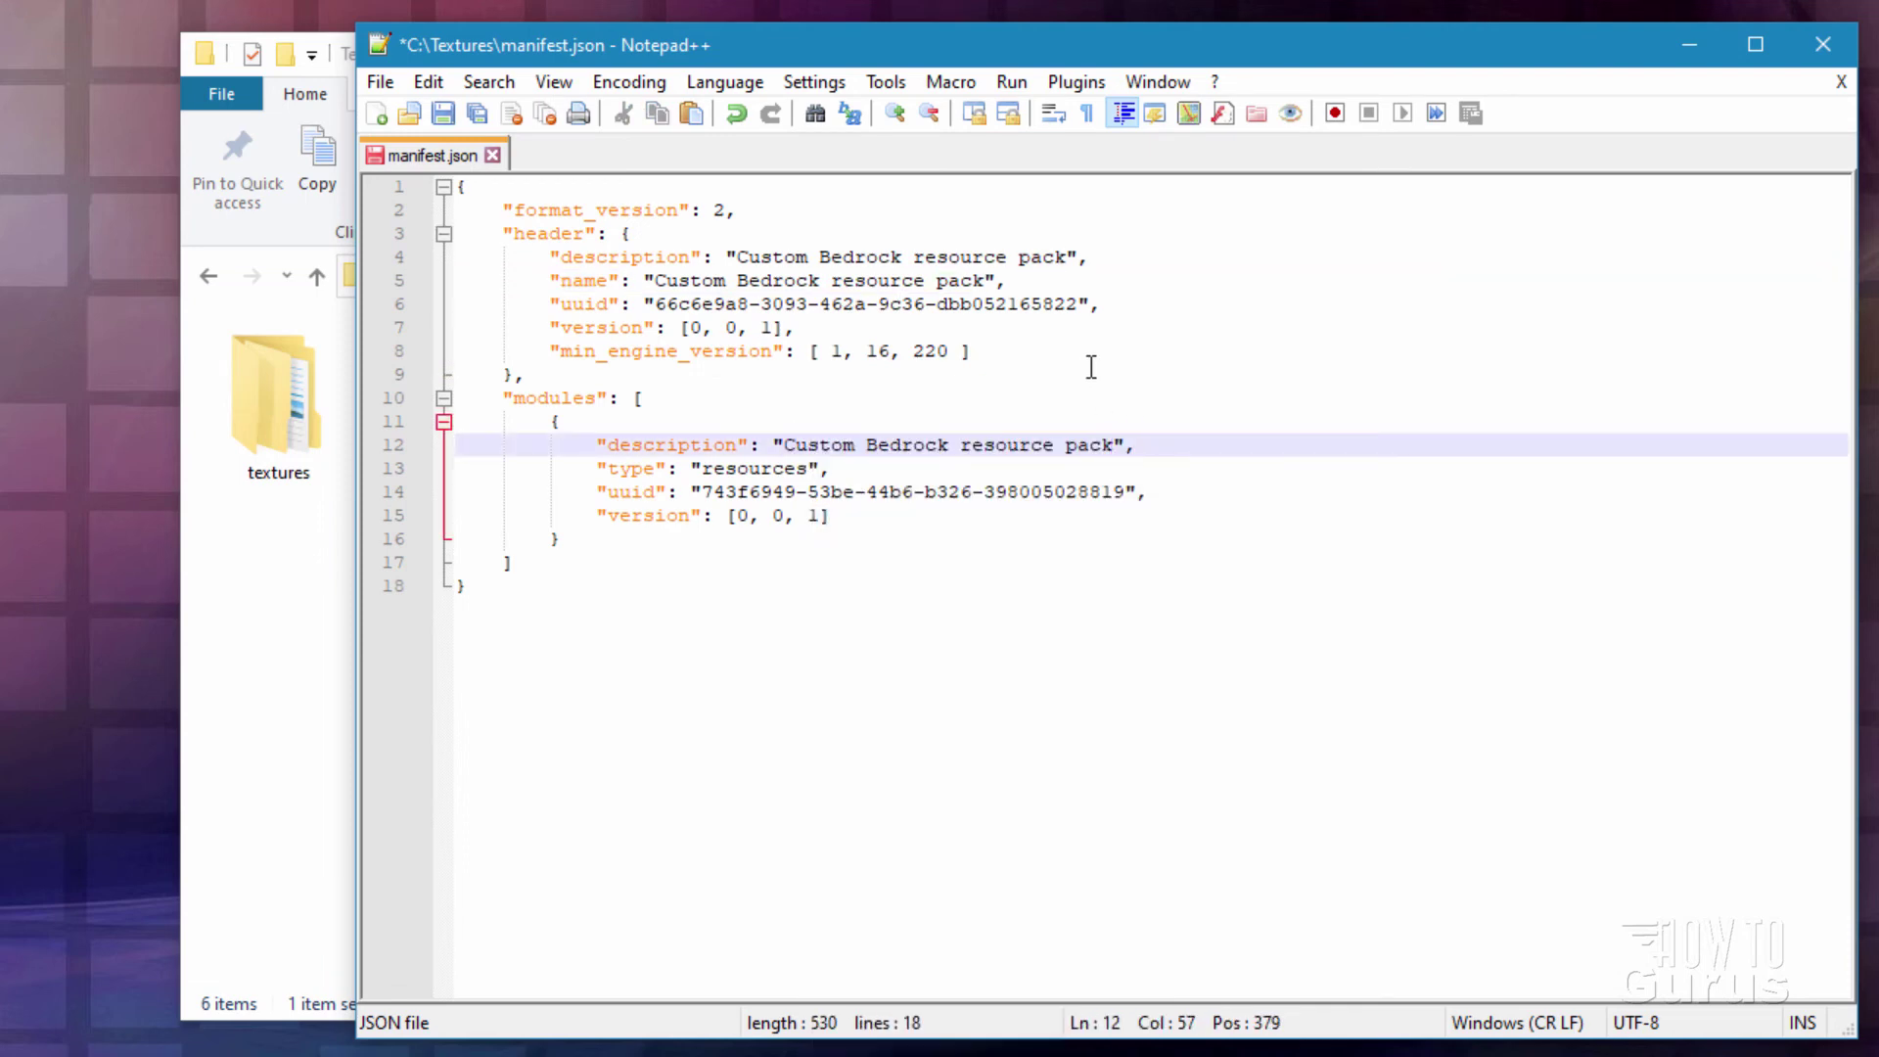
Step: Delete the last digit of the header uuid so it ends in 827
{"action": "left_click_drag", "start_coordinate": [948, 304], "coordinate": [814, 313]}
{"action": "left_click_drag", "start_coordinate": [1065, 491], "coordinate": [948, 491]}
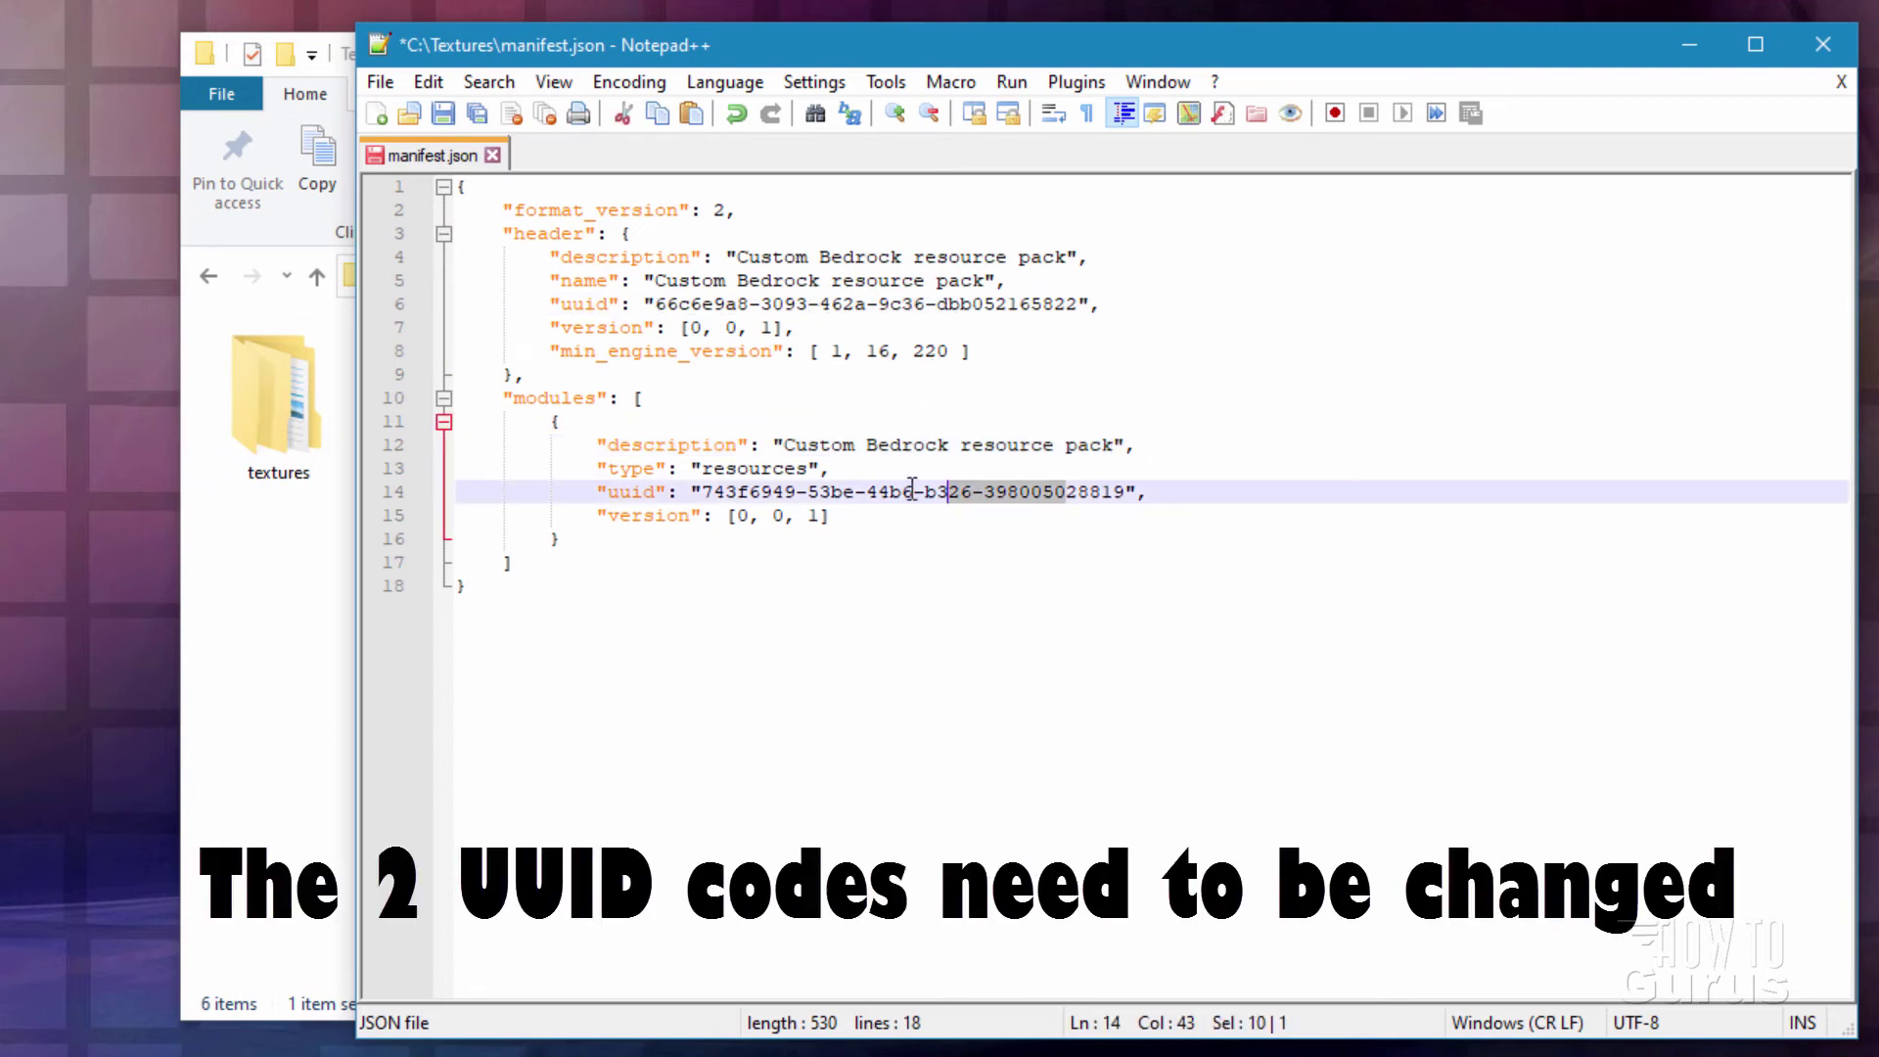
{"action": "left_click", "coordinate": [1028, 327]}
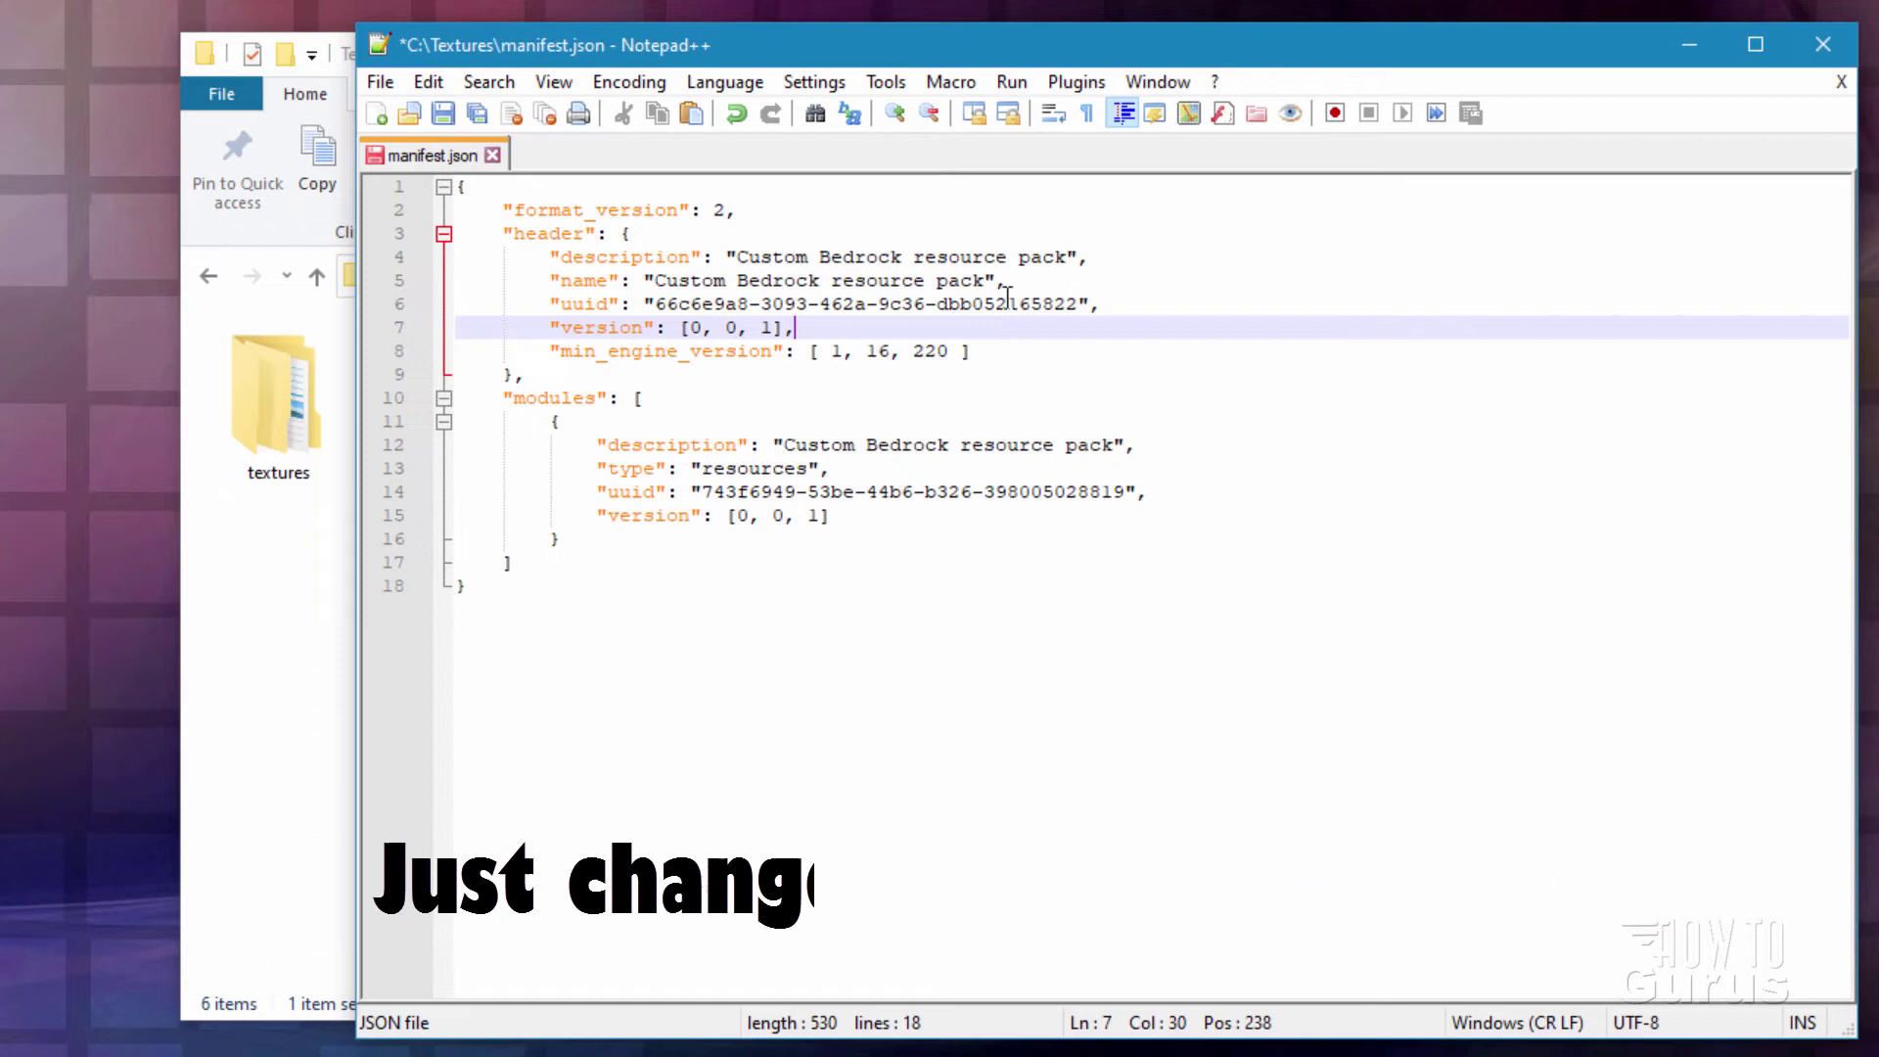
{"action": "left_click", "coordinate": [1081, 305]}
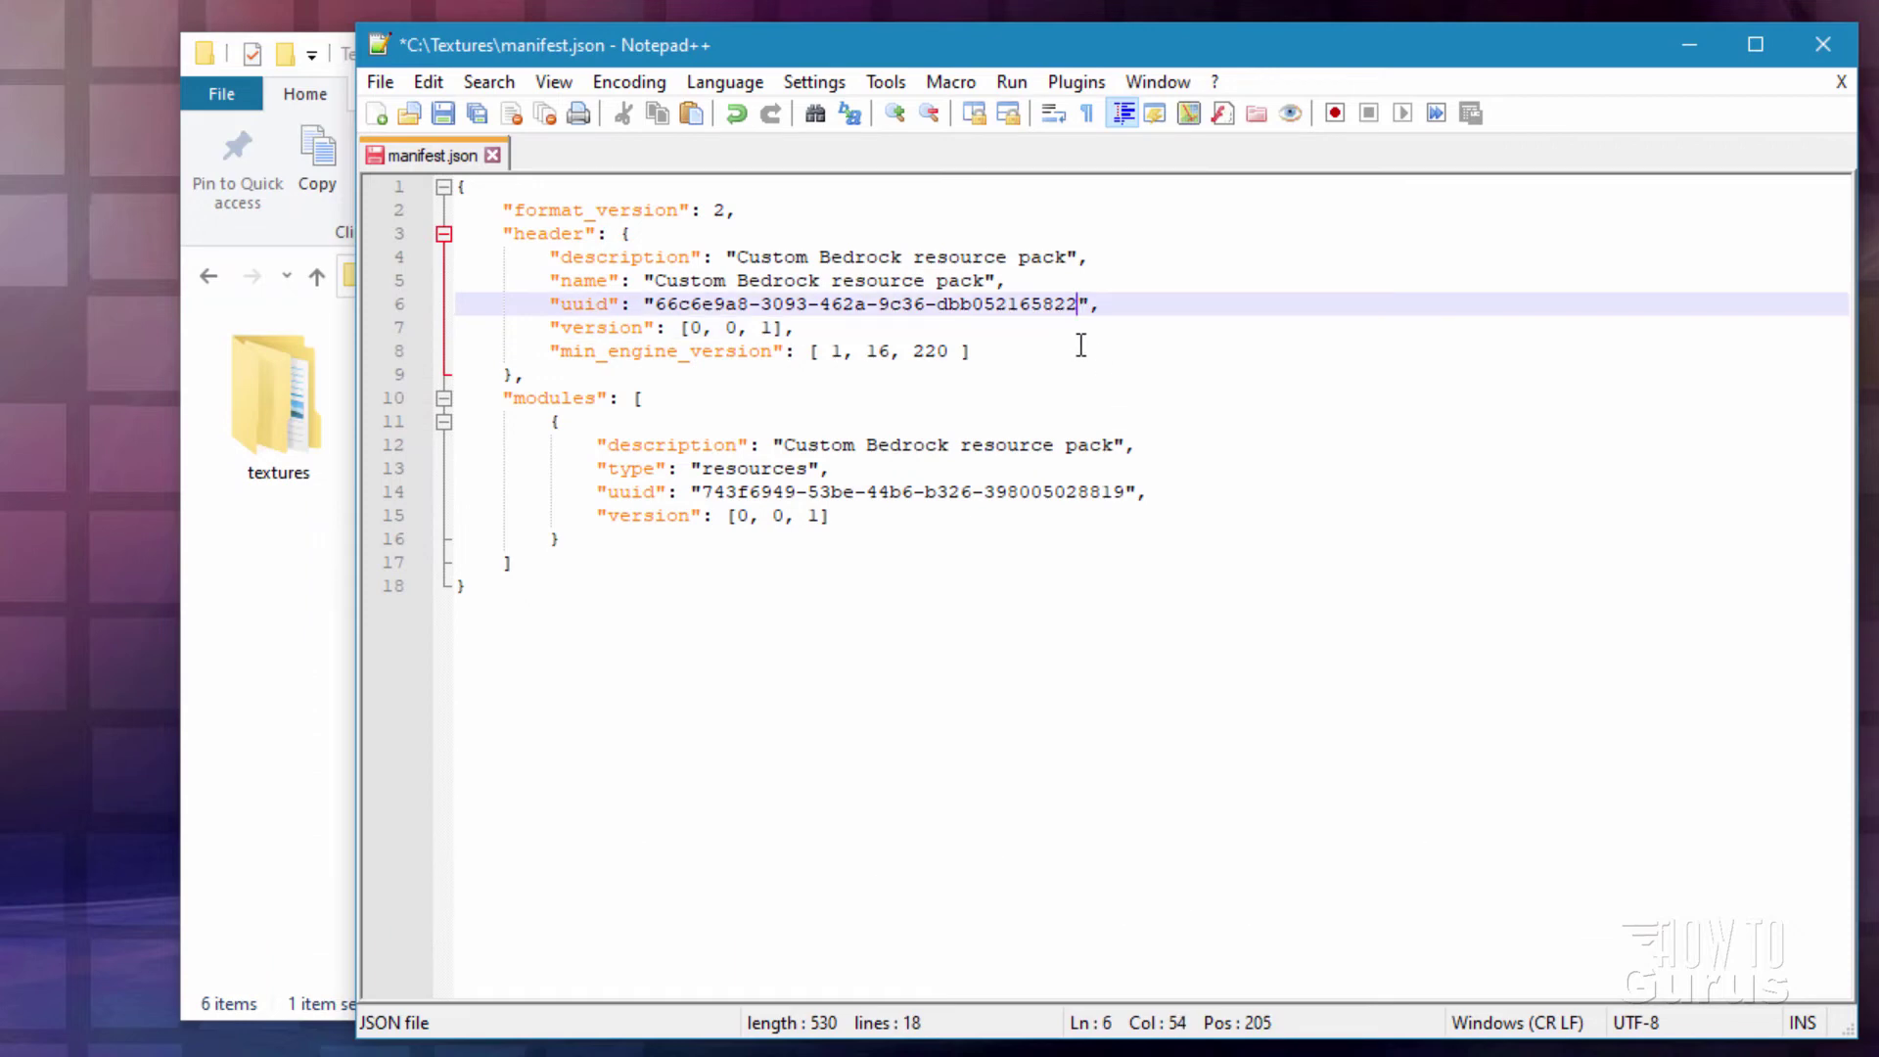
{"action": "key", "text": "BackSpace"}
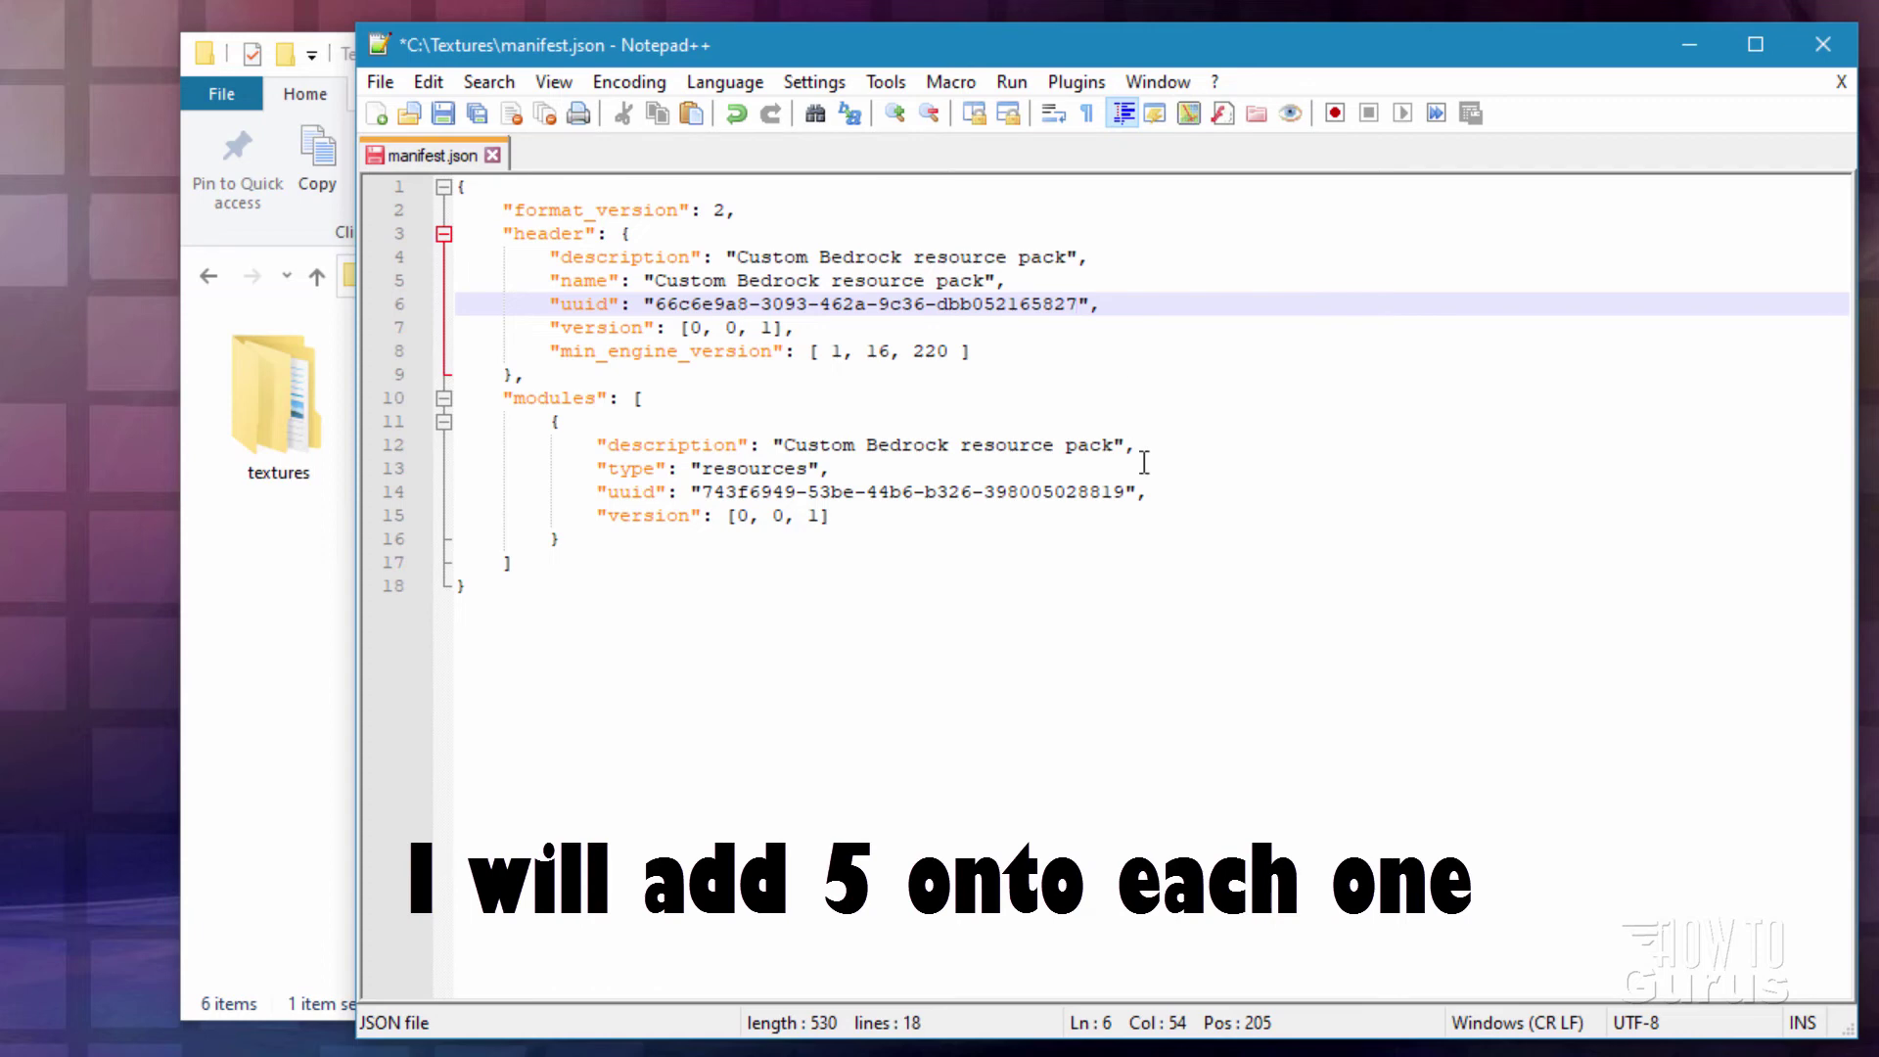
Step: Change the modules uuid ending to 24, then save manifest.json and close Notepad++
{"action": "left_click_drag", "start_coordinate": [1123, 500], "coordinate": [1107, 496]}
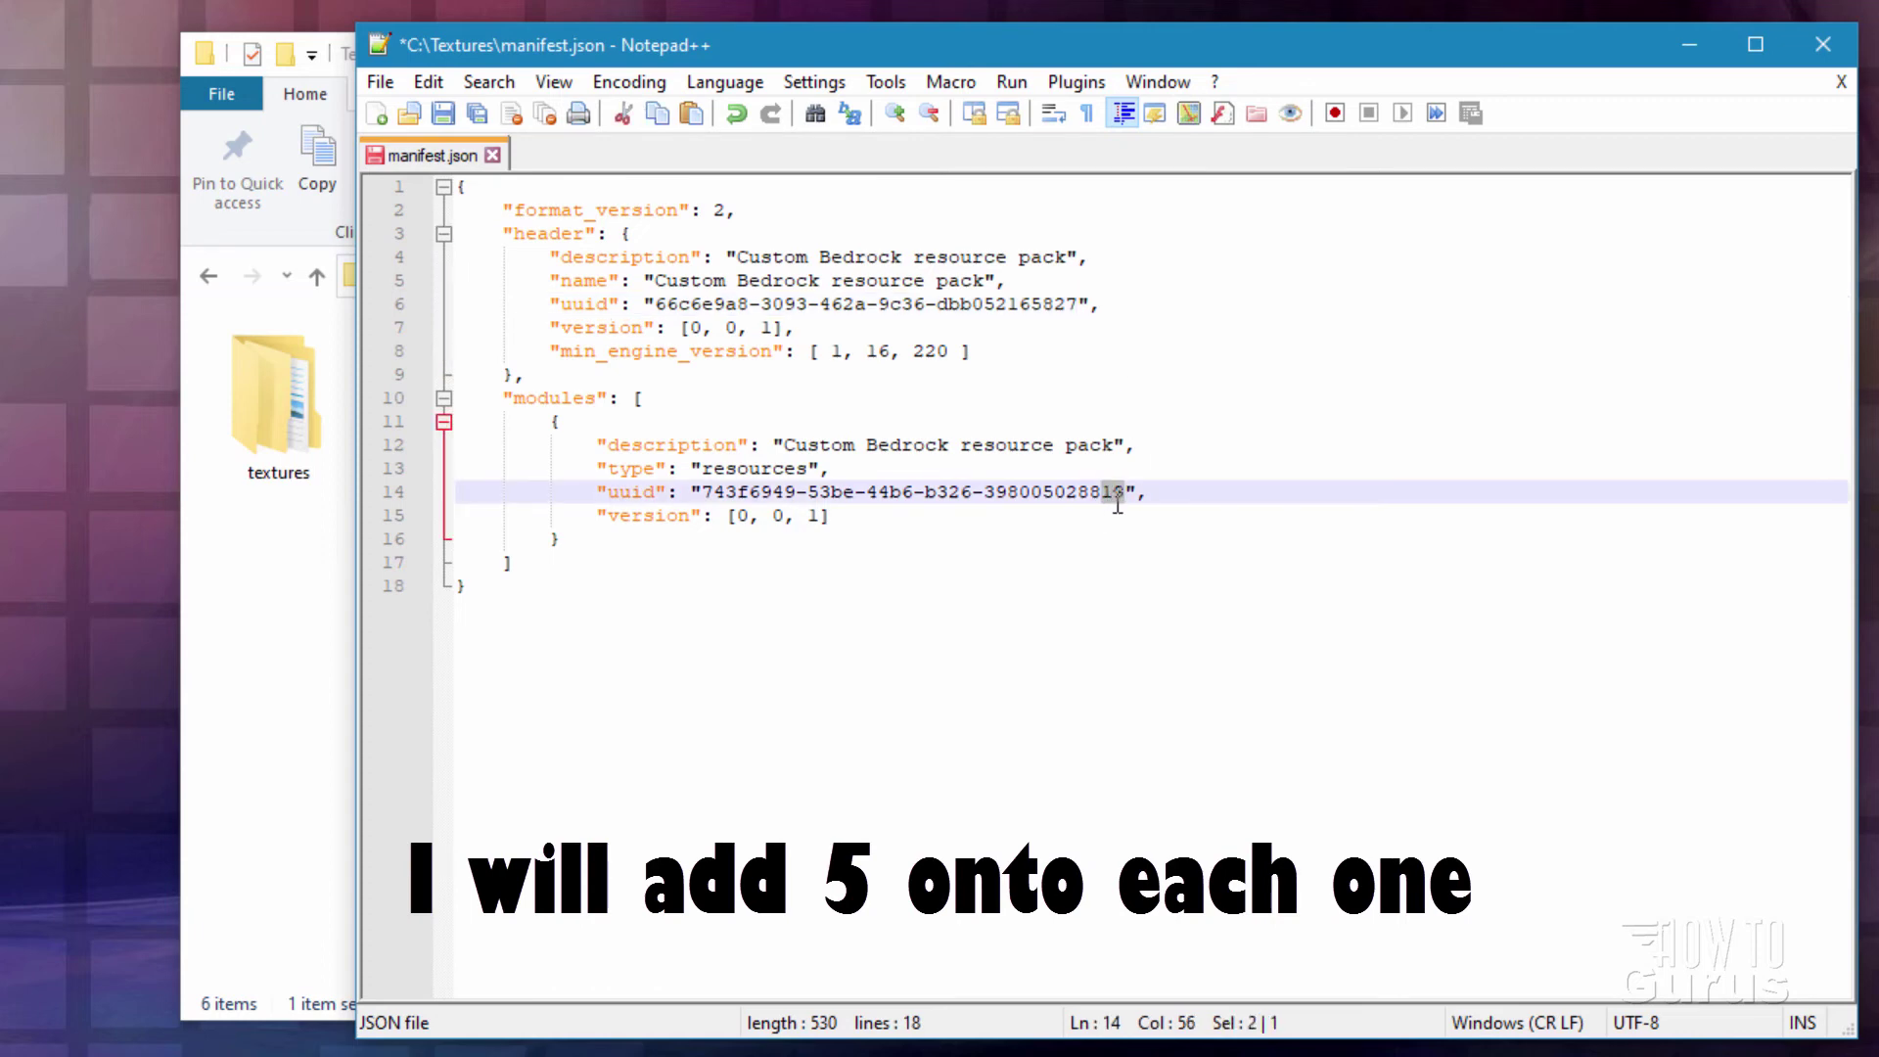
{"action": "type", "text": "24"}
{"action": "left_click", "coordinate": [1001, 559]}
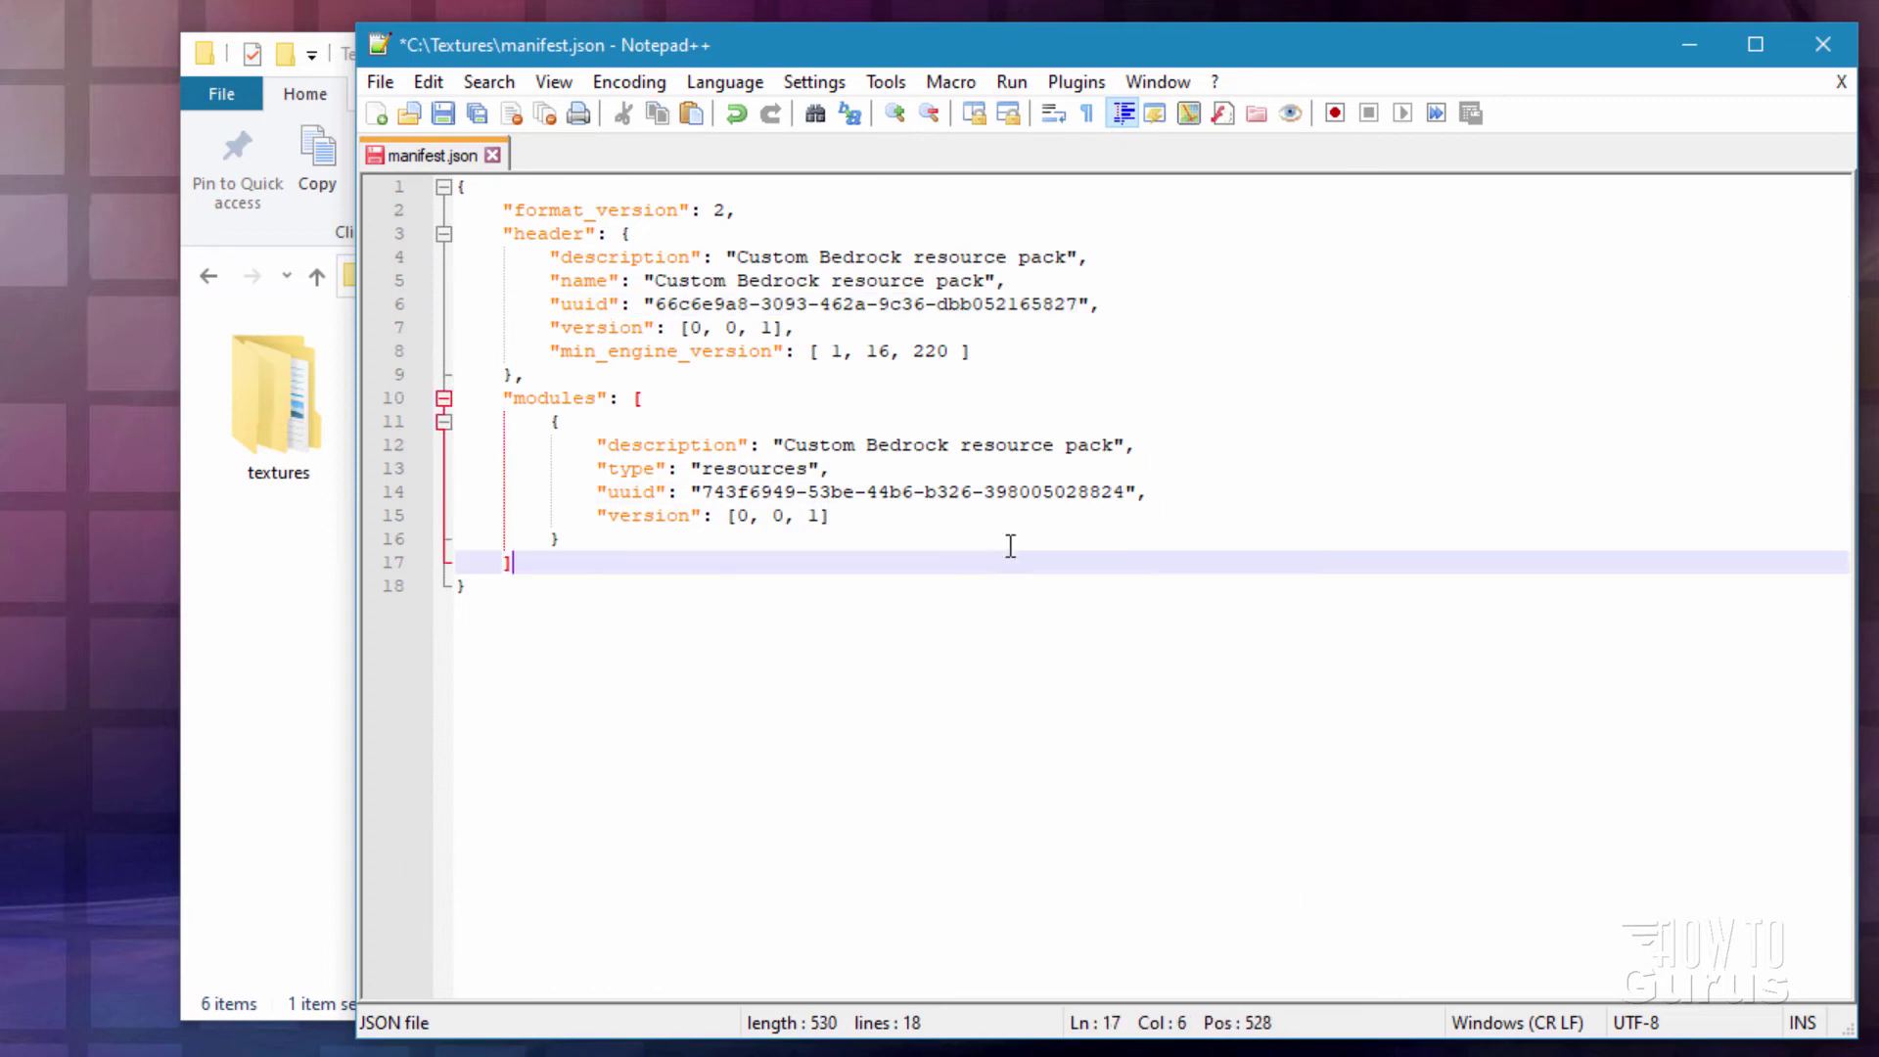
{"action": "left_click", "coordinate": [447, 115]}
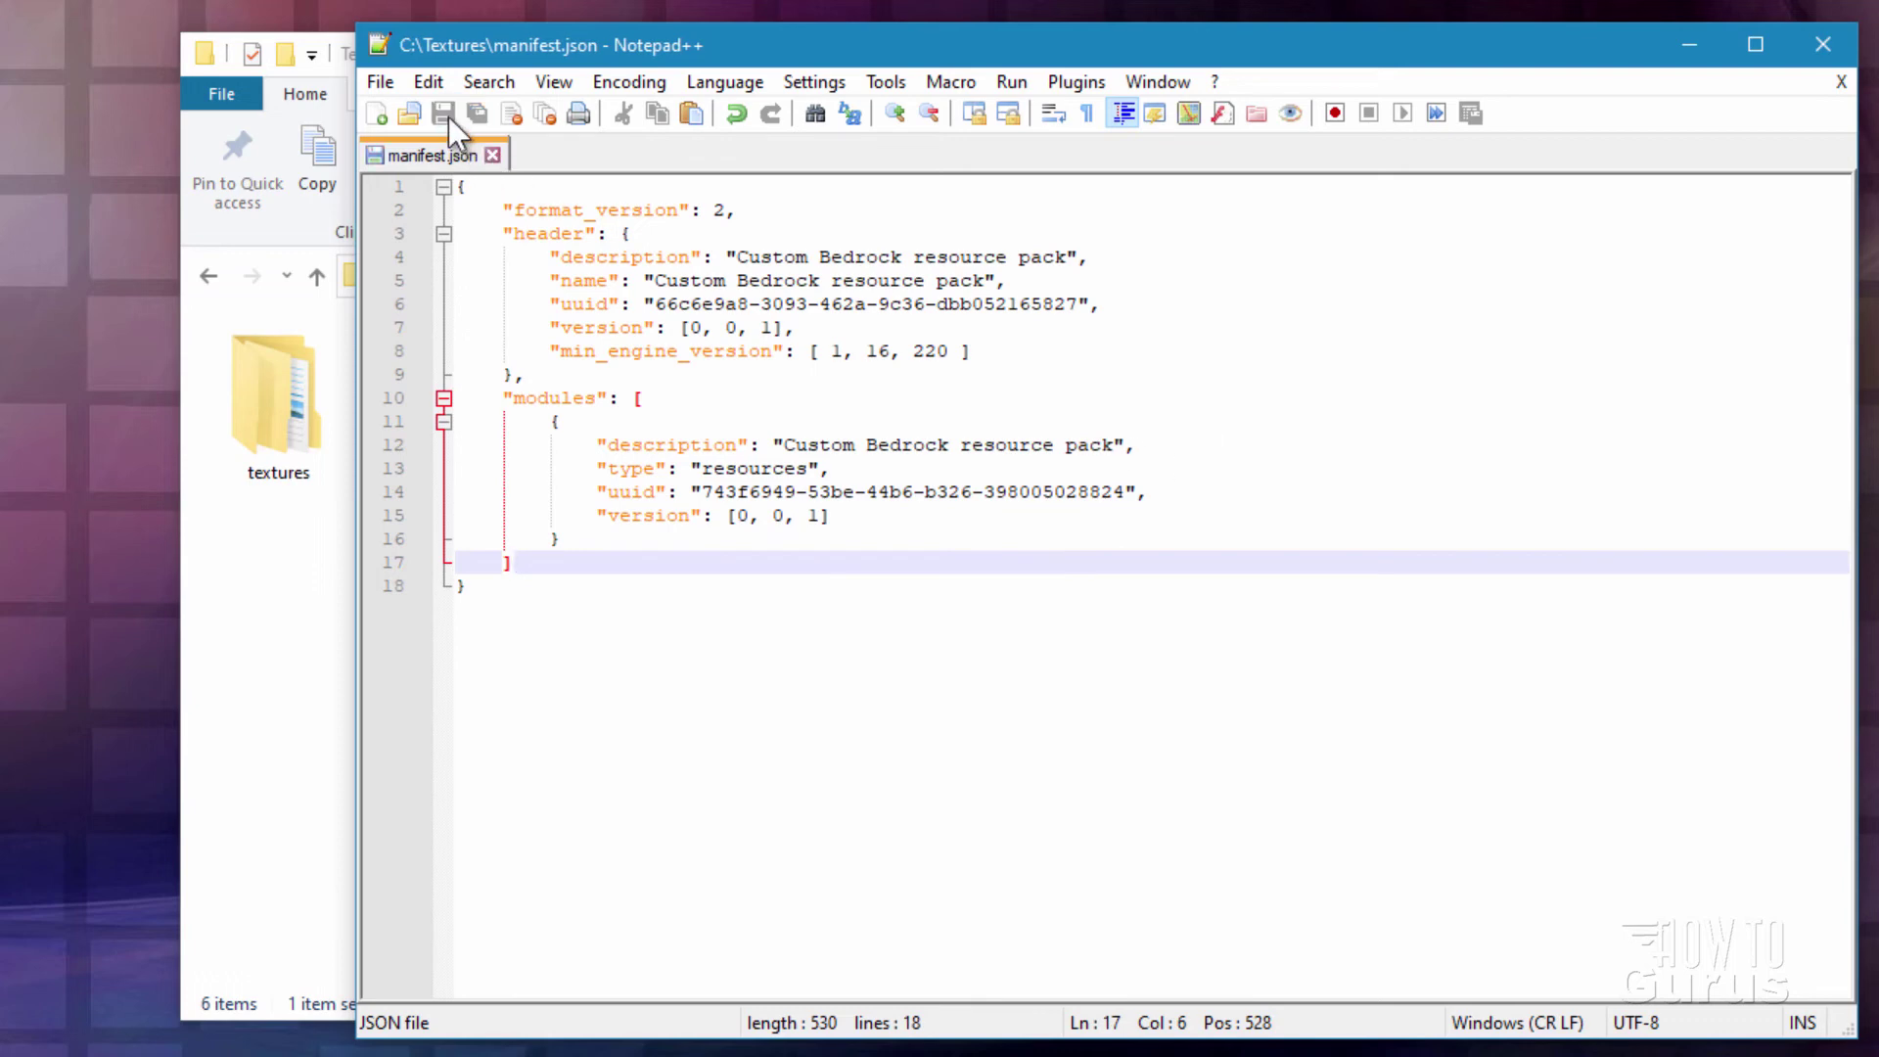
{"action": "left_click", "coordinate": [1823, 44]}
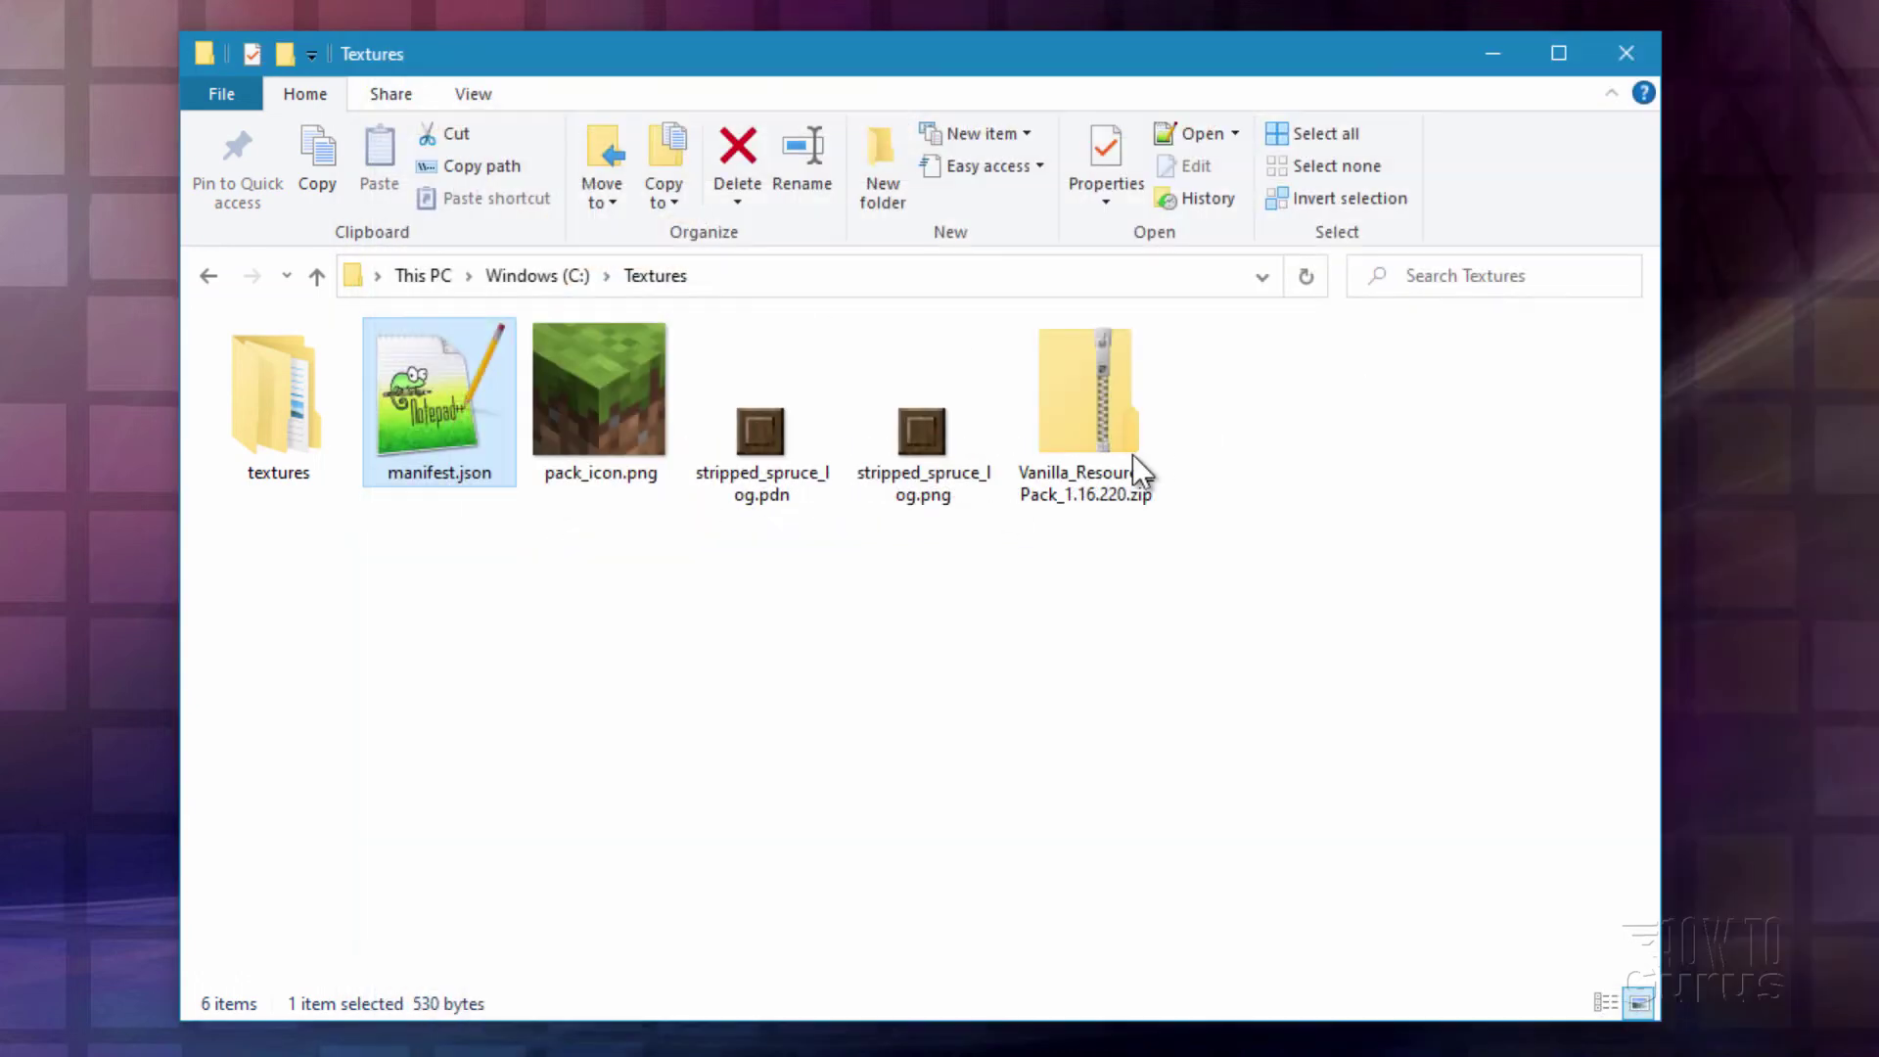
Step: Zip the textures folder, manifest.json and pack_icon.png into textures.zip
{"action": "left_click", "coordinate": [618, 446]}
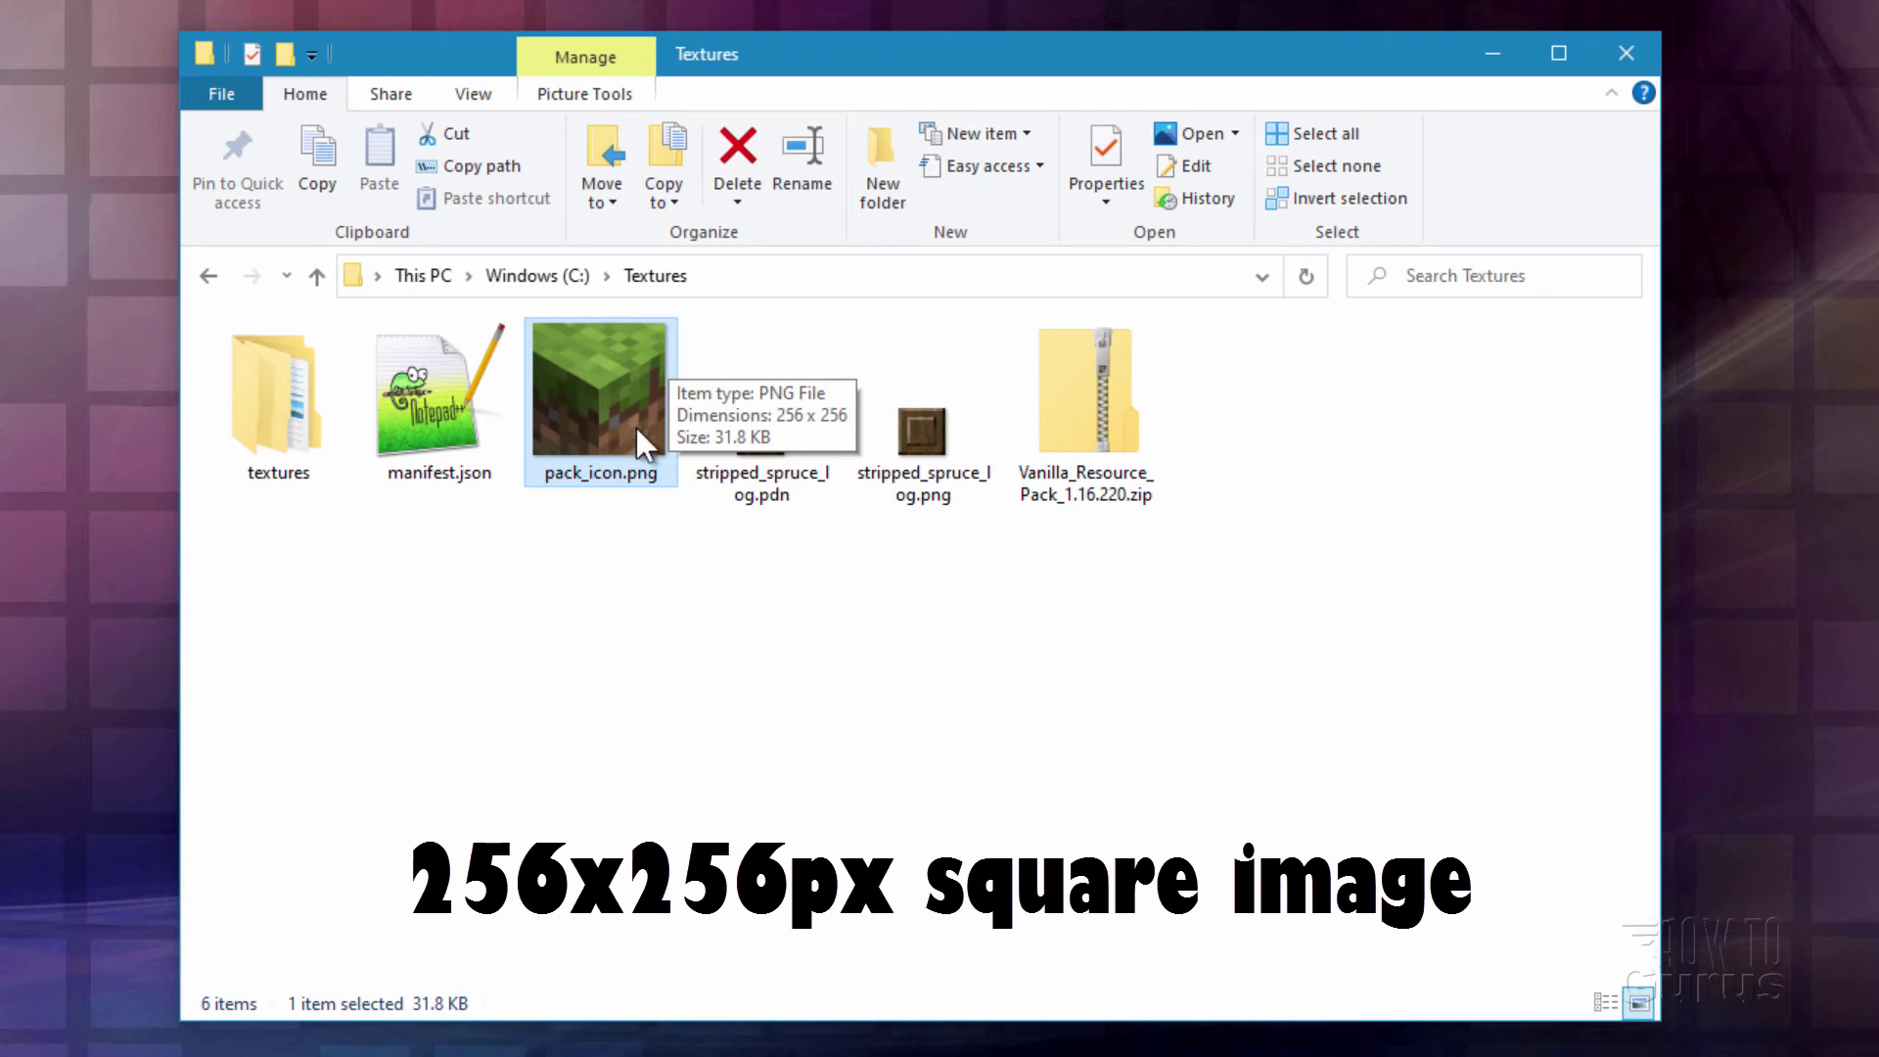
{"action": "left_click", "coordinate": [601, 501]}
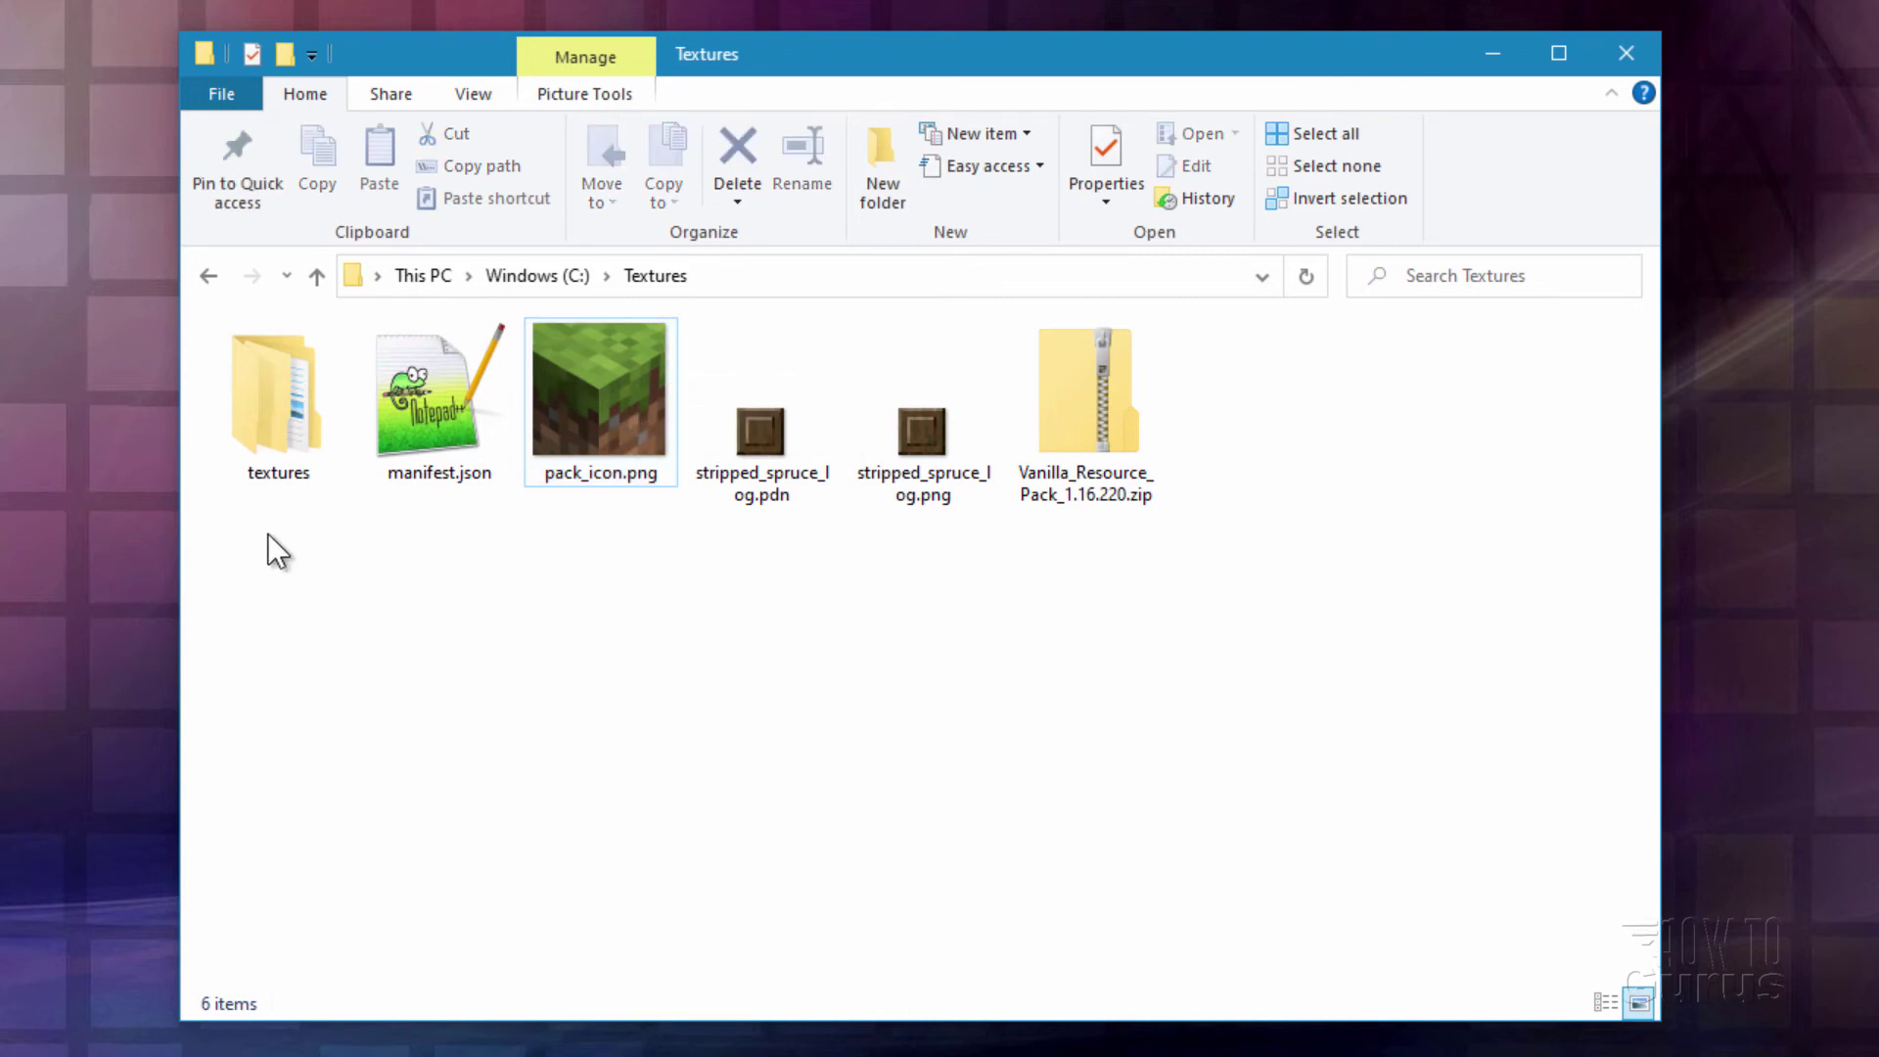
{"action": "left_click_drag", "start_coordinate": [267, 533], "coordinate": [579, 395]}
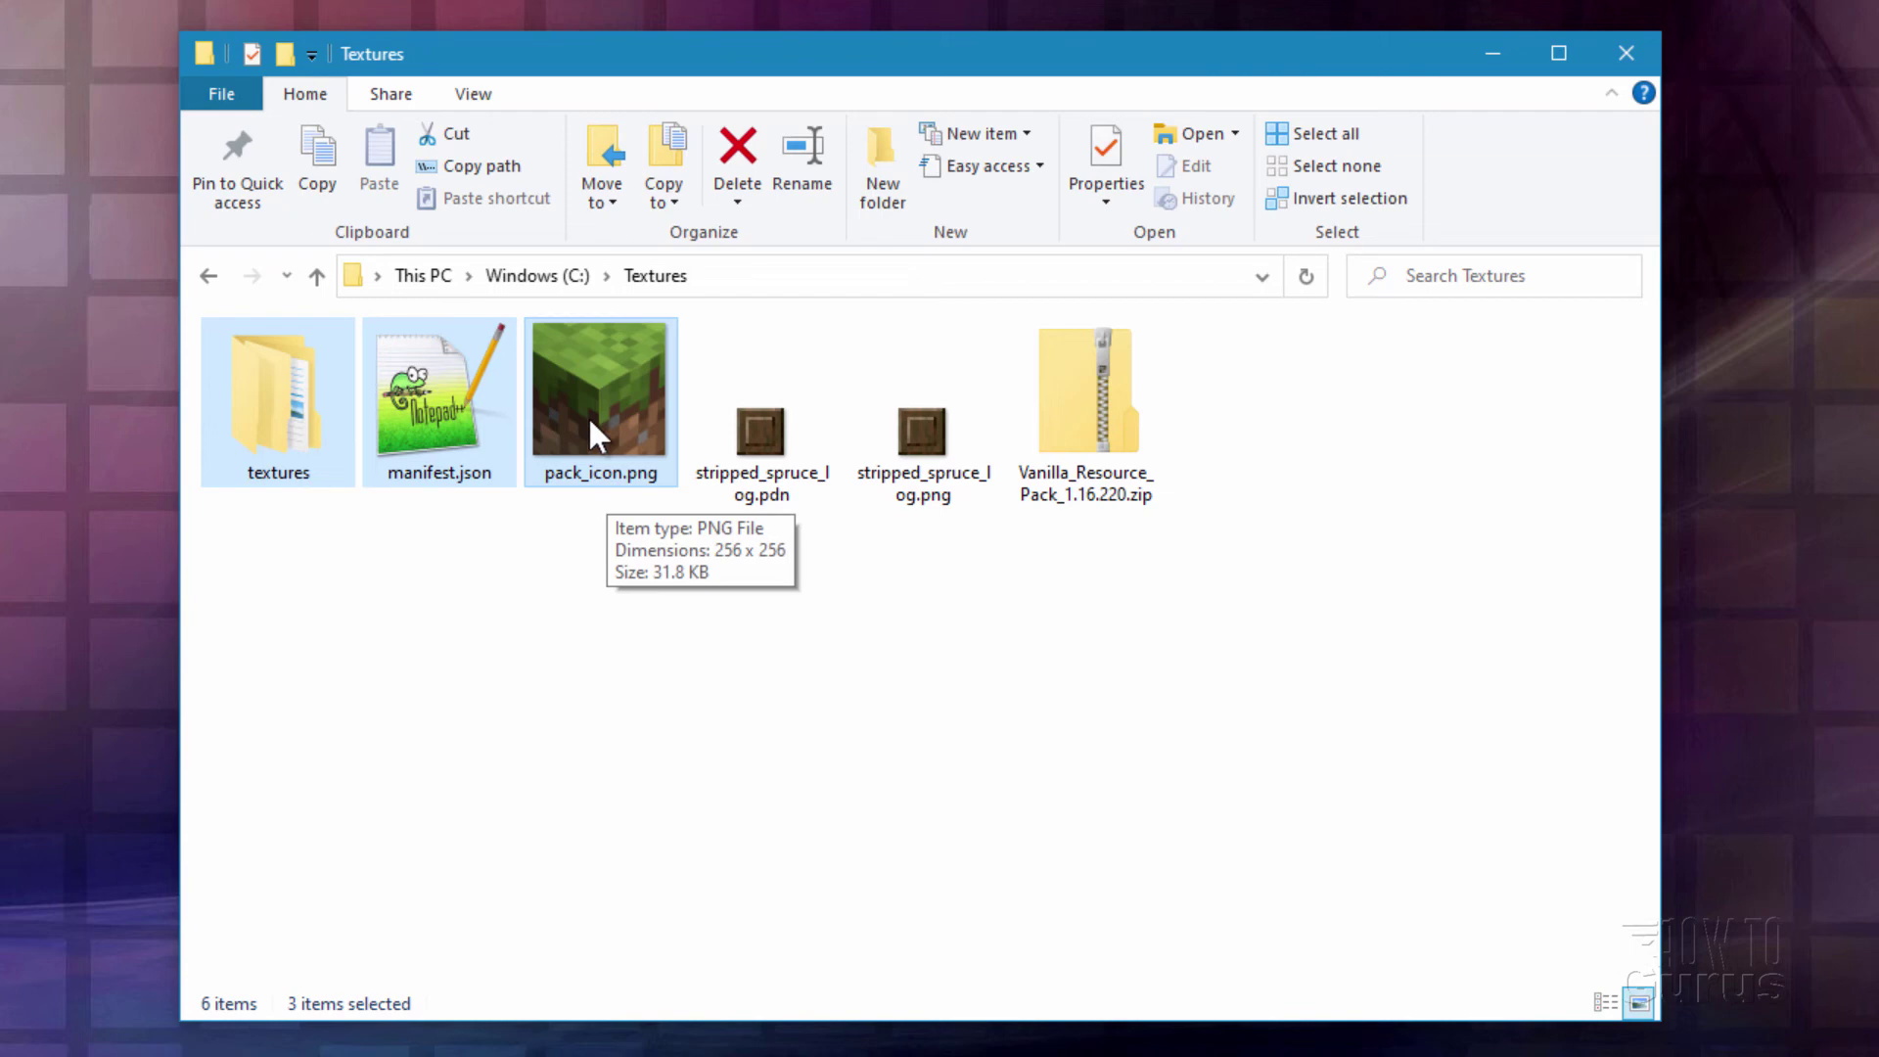
{"action": "left_click", "coordinate": [385, 92]}
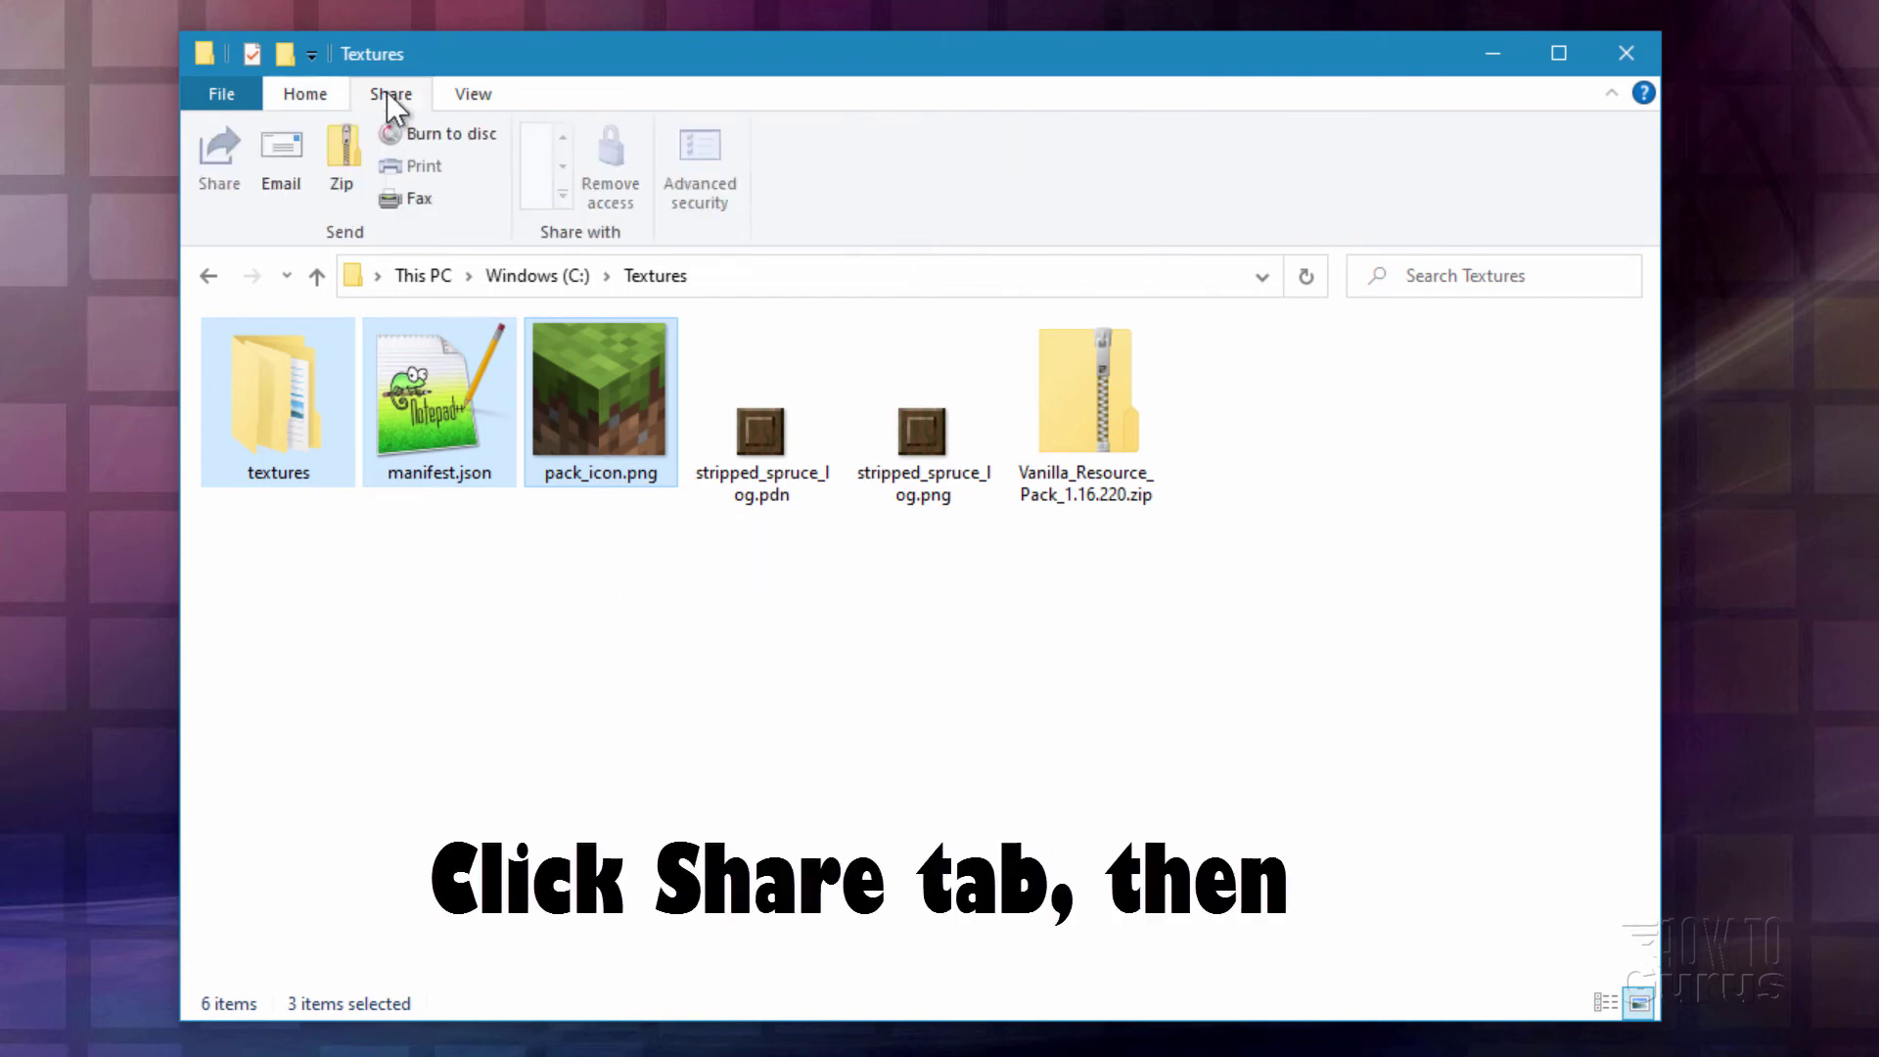
{"action": "left_click", "coordinate": [338, 151]}
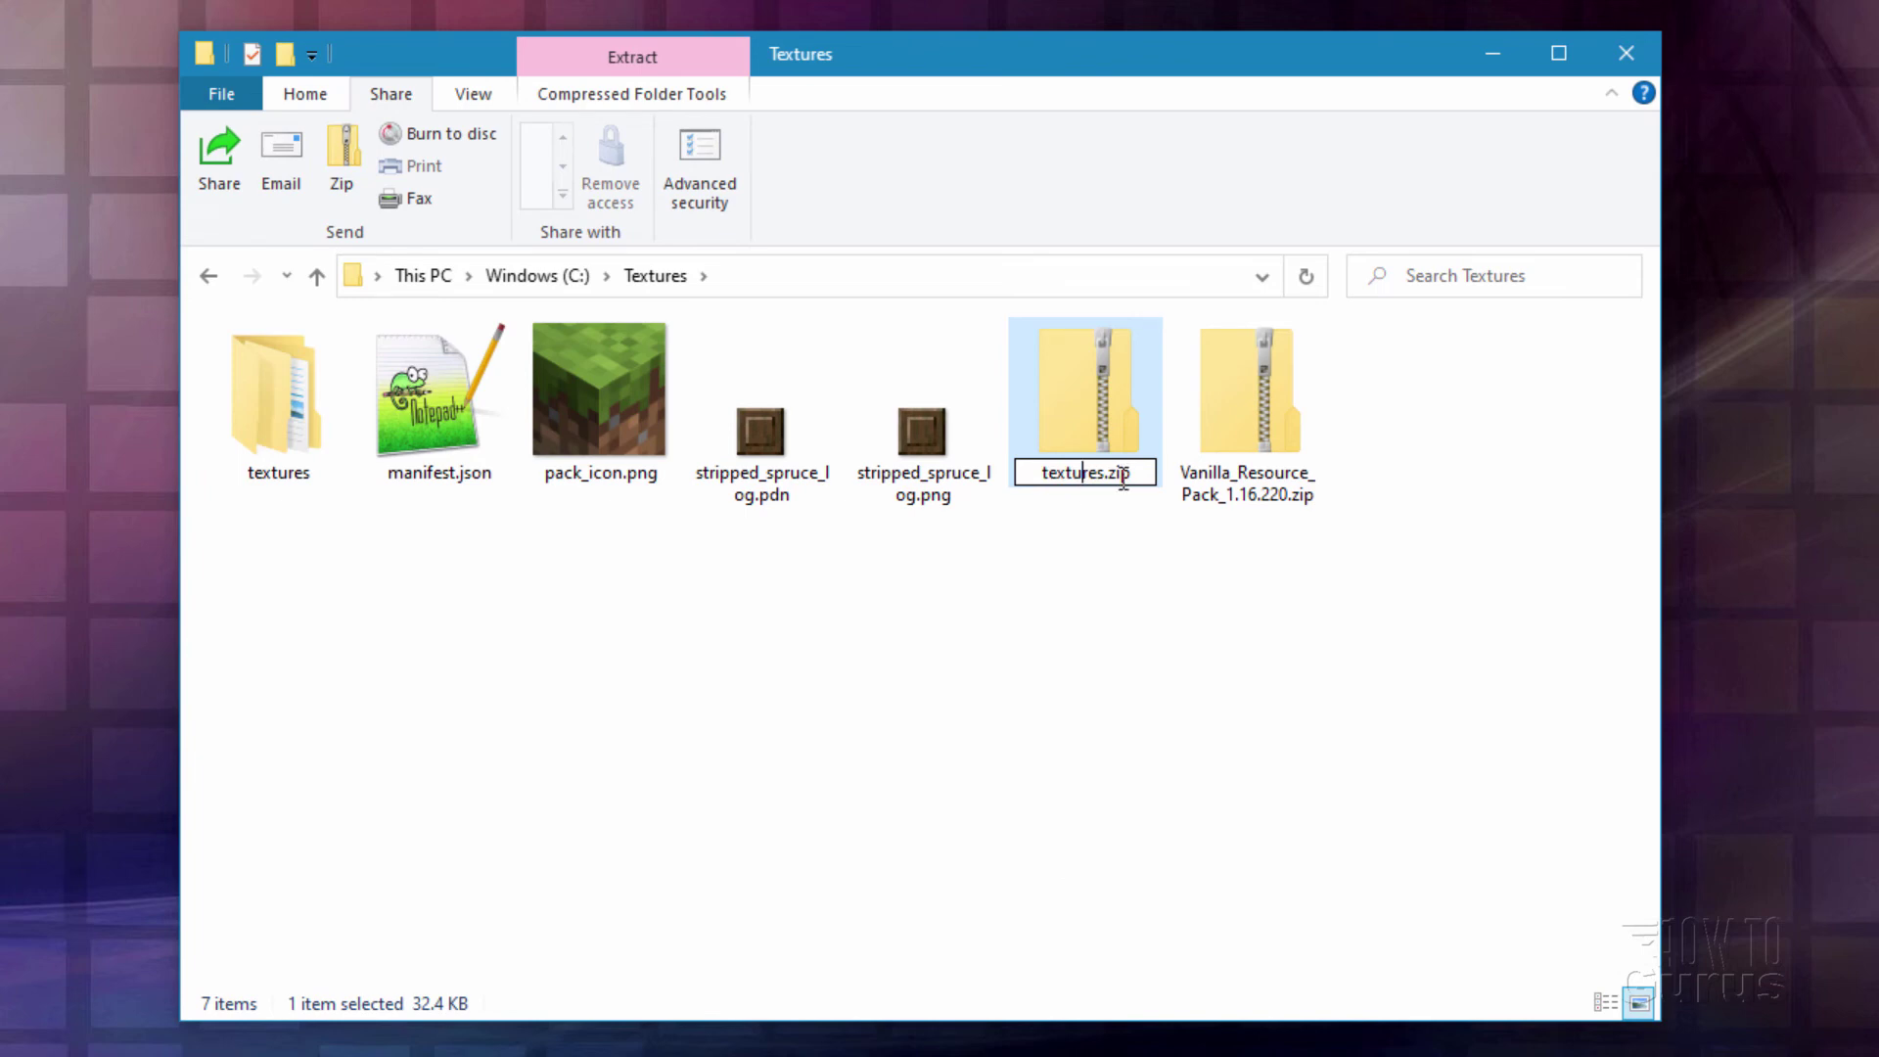
{"action": "key", "text": "Return"}
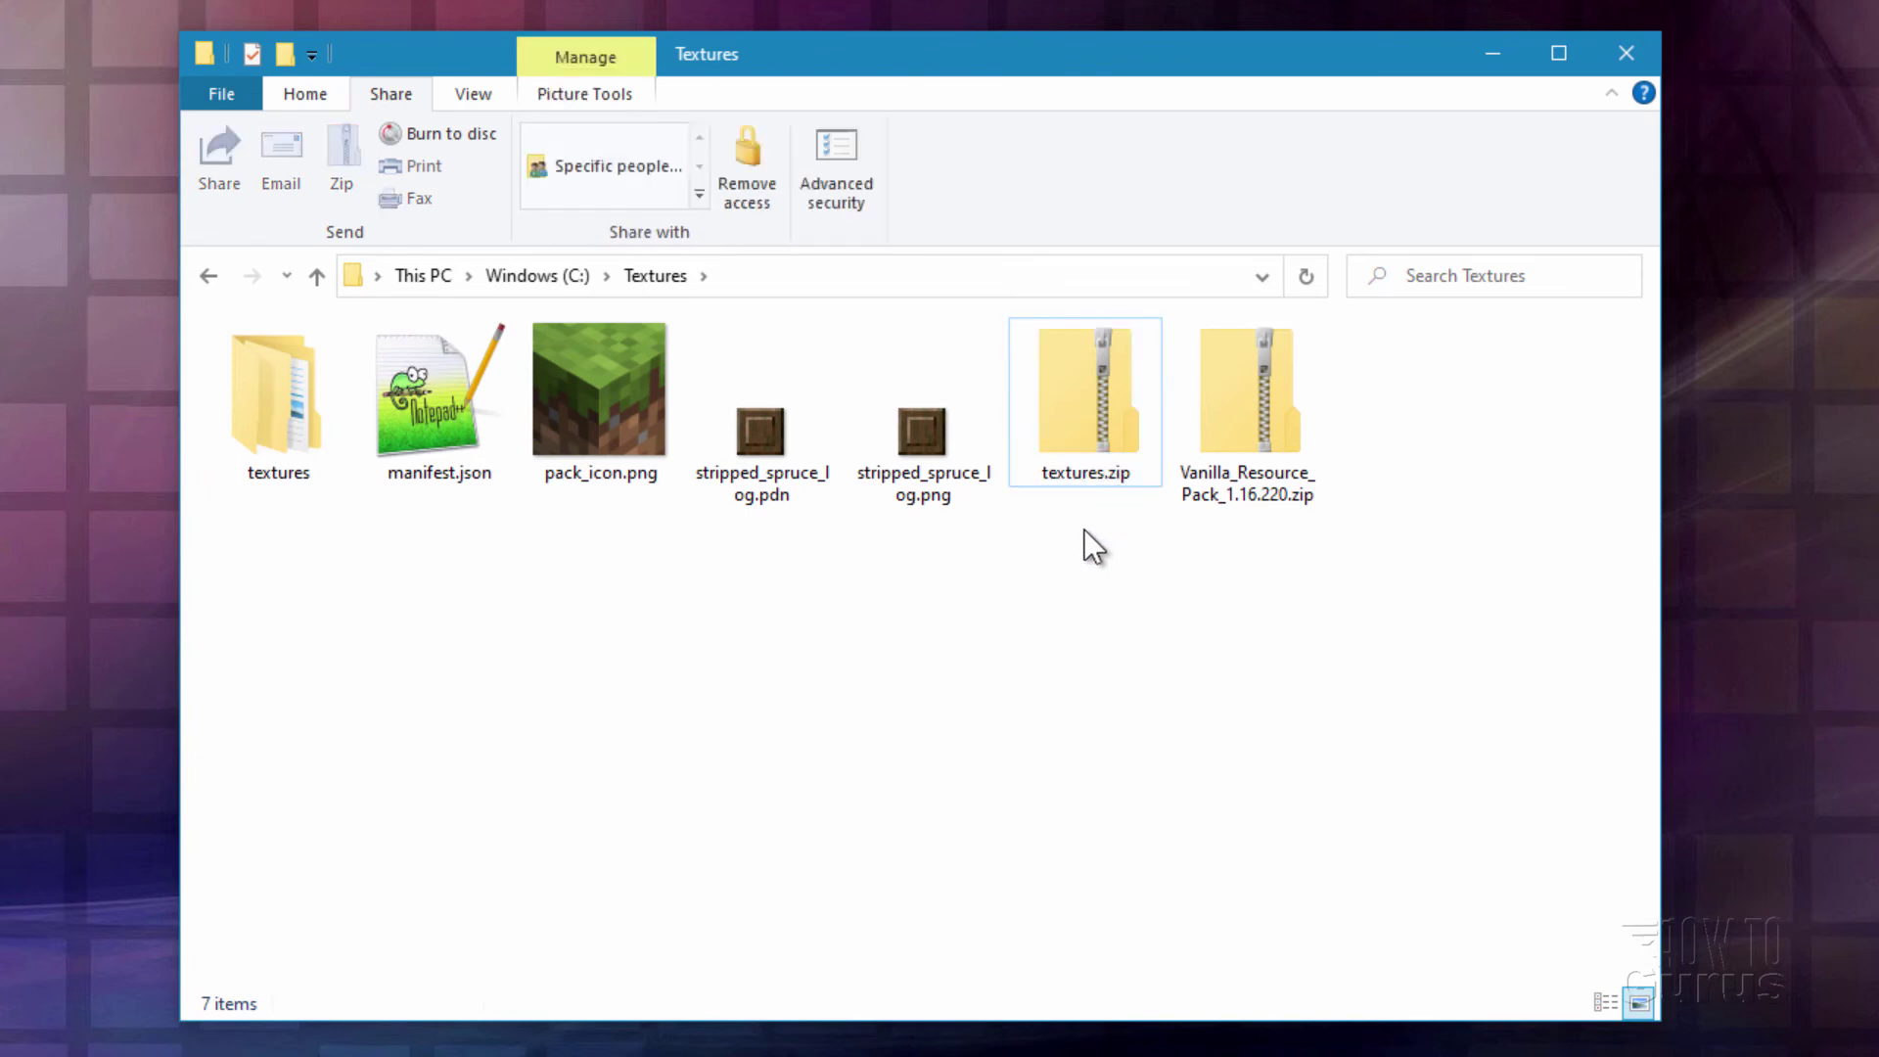
Step: Rename textures.zip to textures.mcpack, accepting the extension change warning
{"action": "left_click", "coordinate": [1131, 478]}
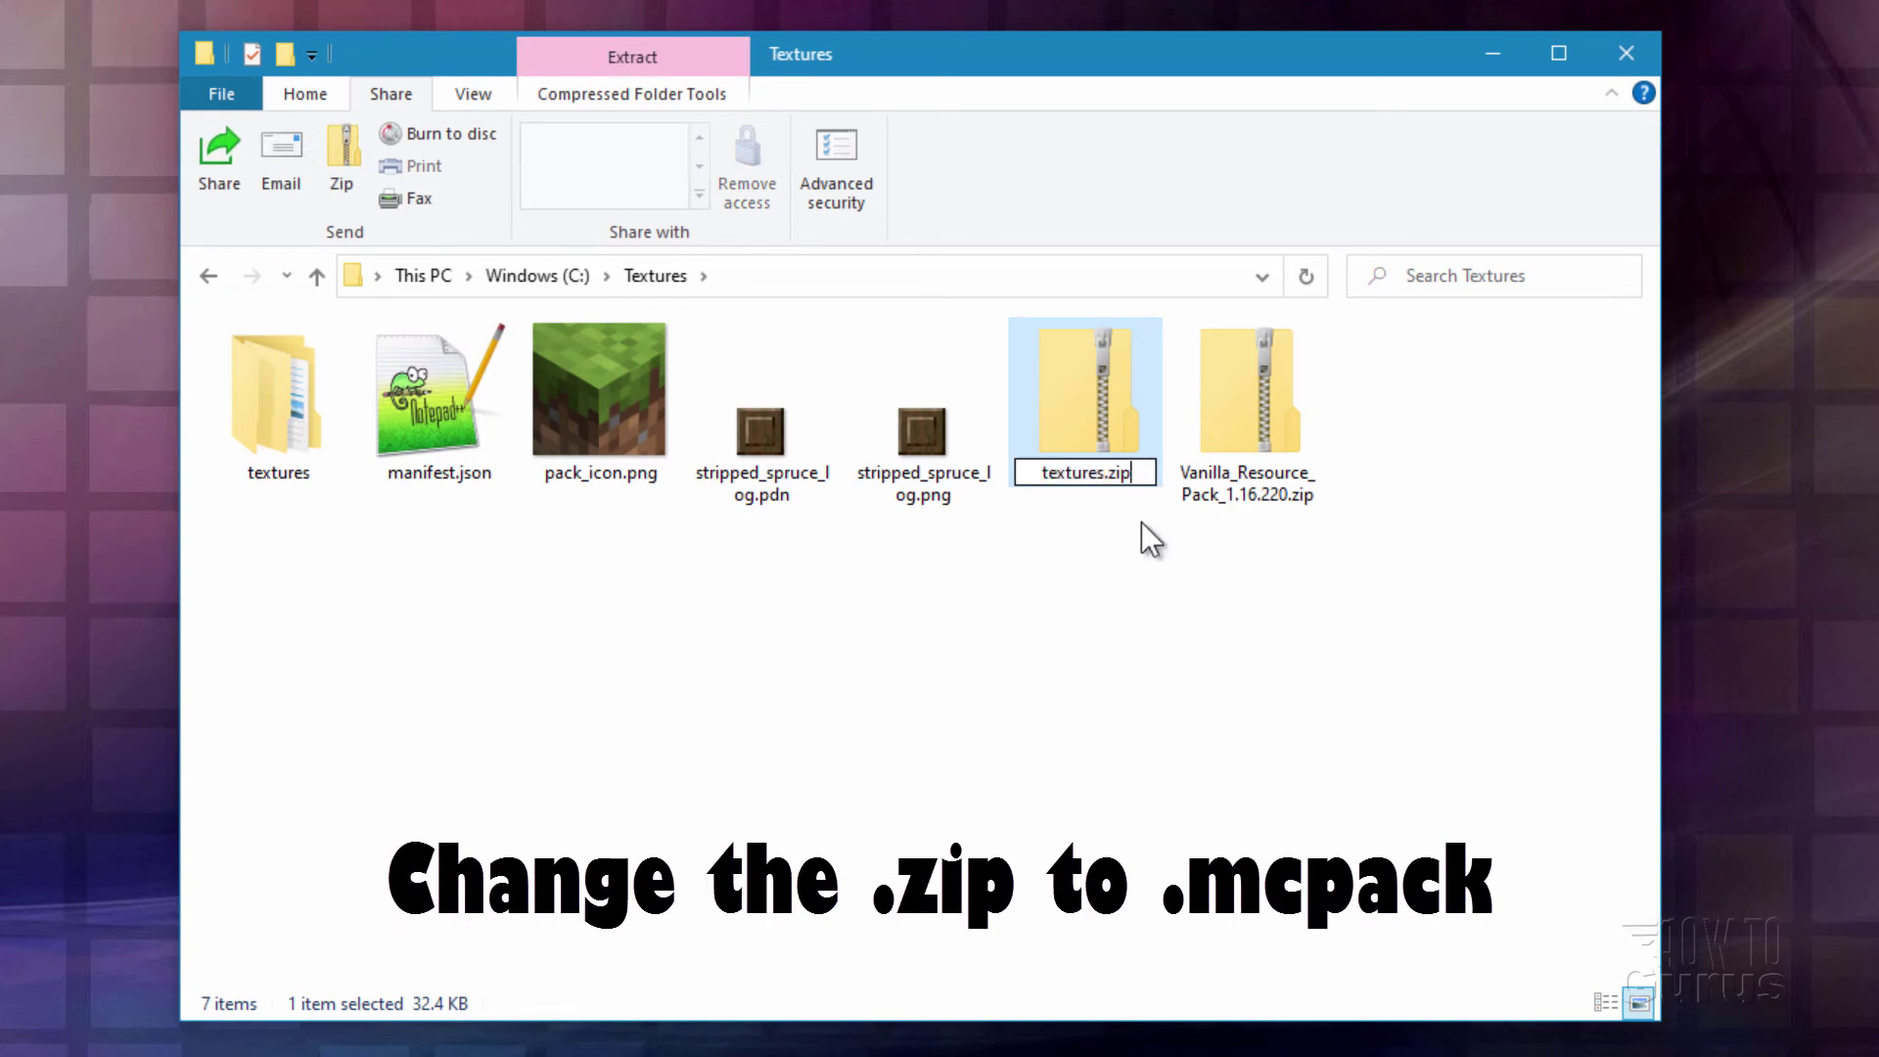
{"action": "type", "text": "mcpack"}
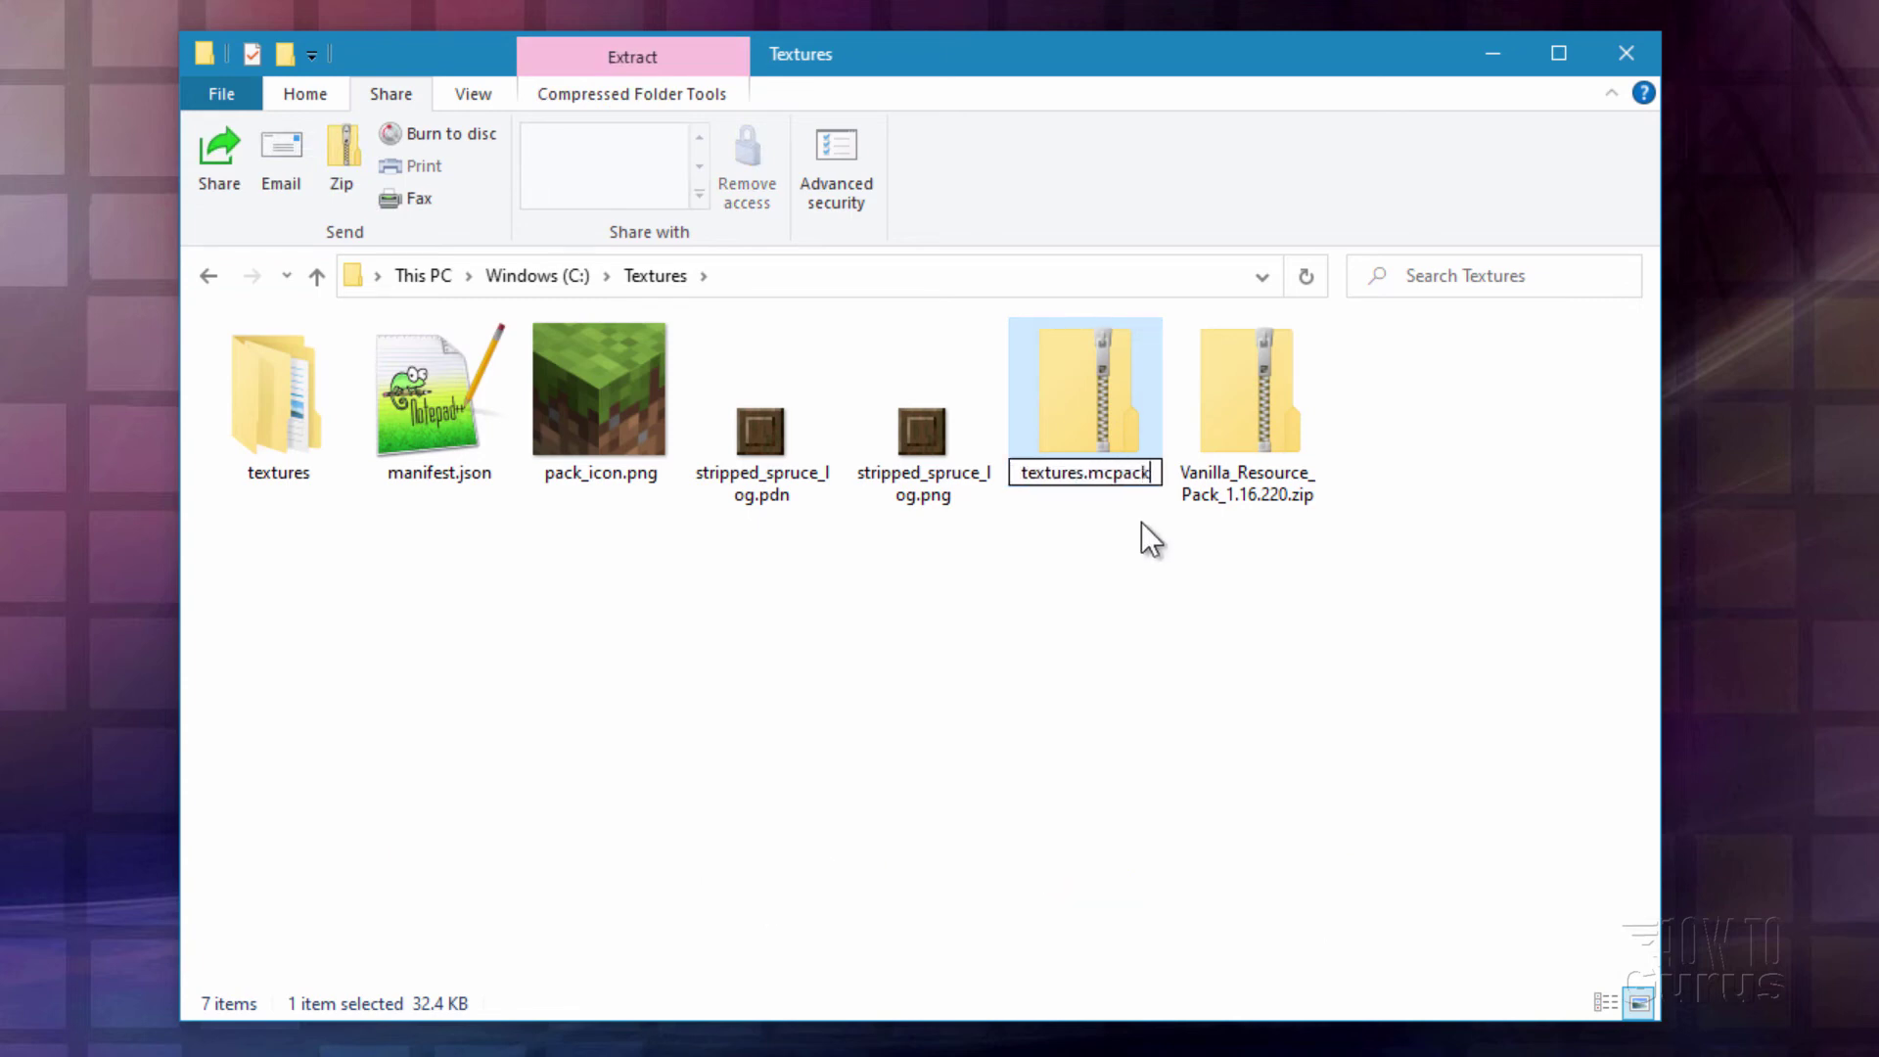
{"action": "key", "text": "Return"}
{"action": "left_click", "coordinate": [1081, 553]}
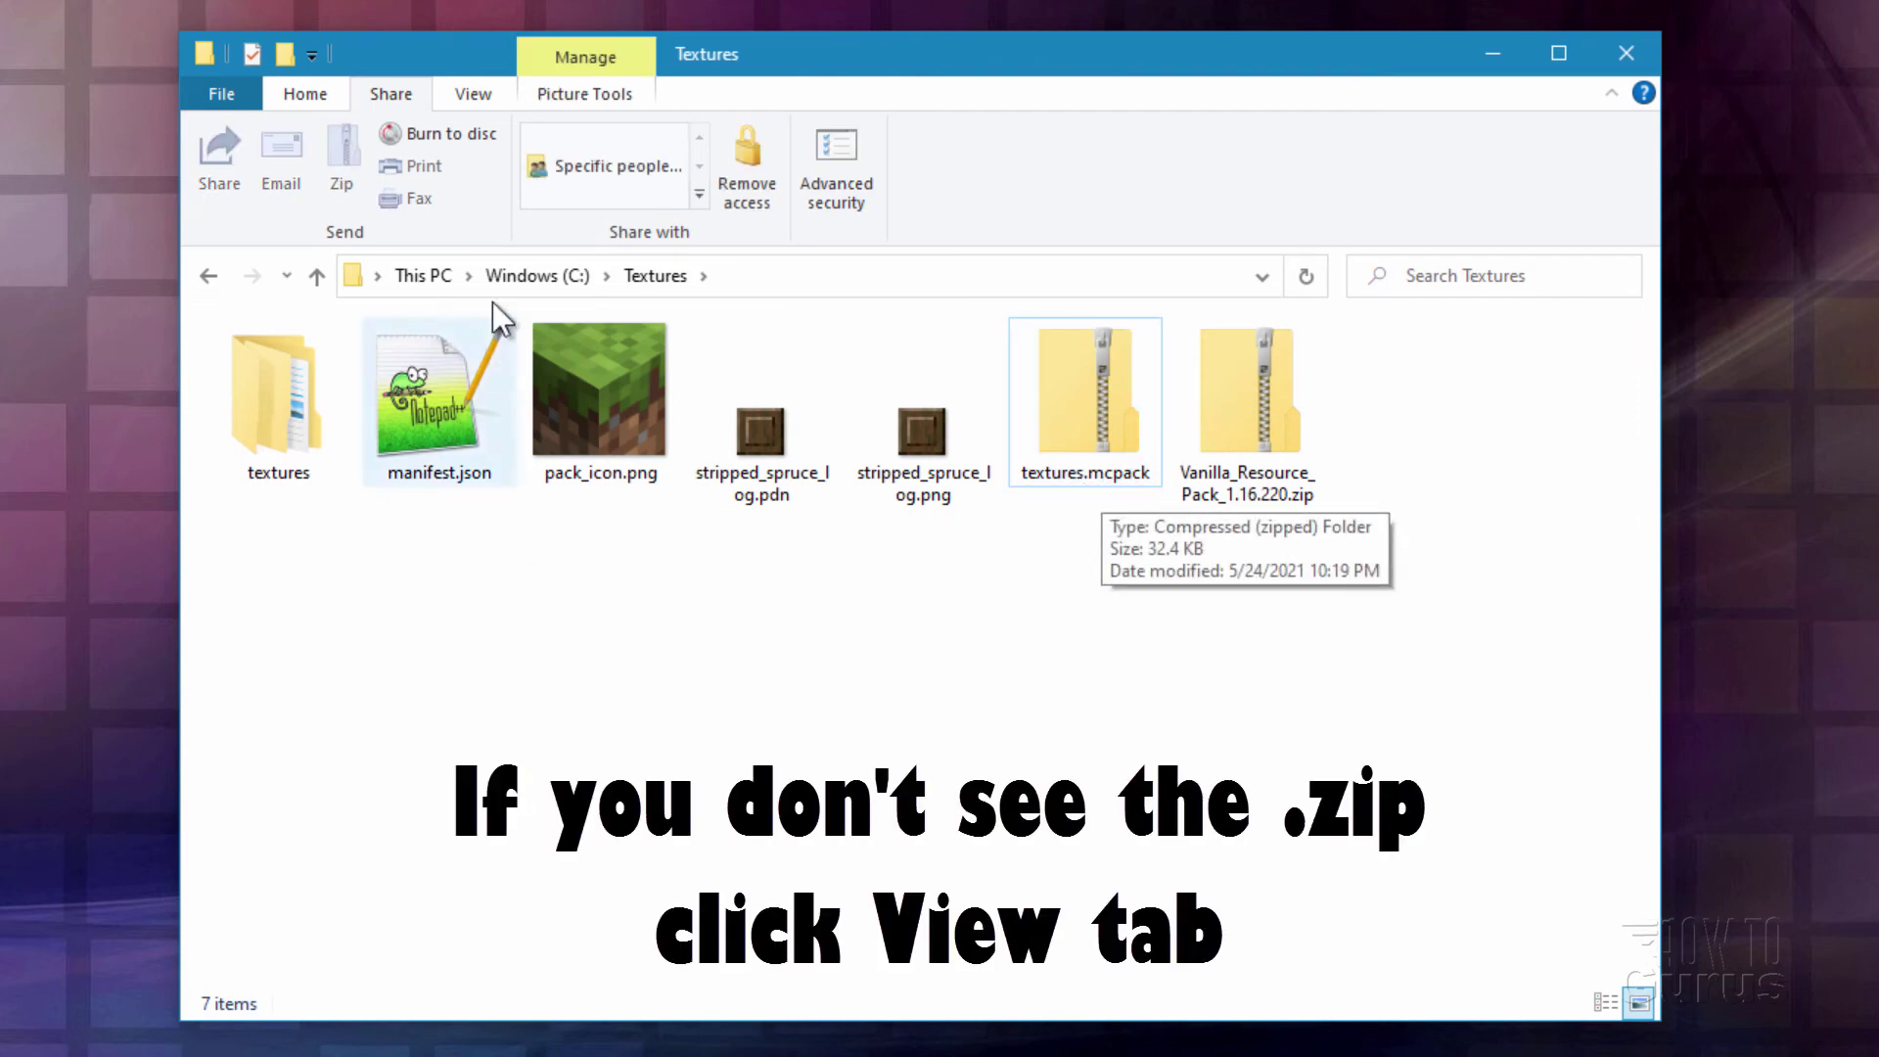
Step: Bring up the View options for showing file name extensions
{"action": "left_click", "coordinate": [473, 98]}
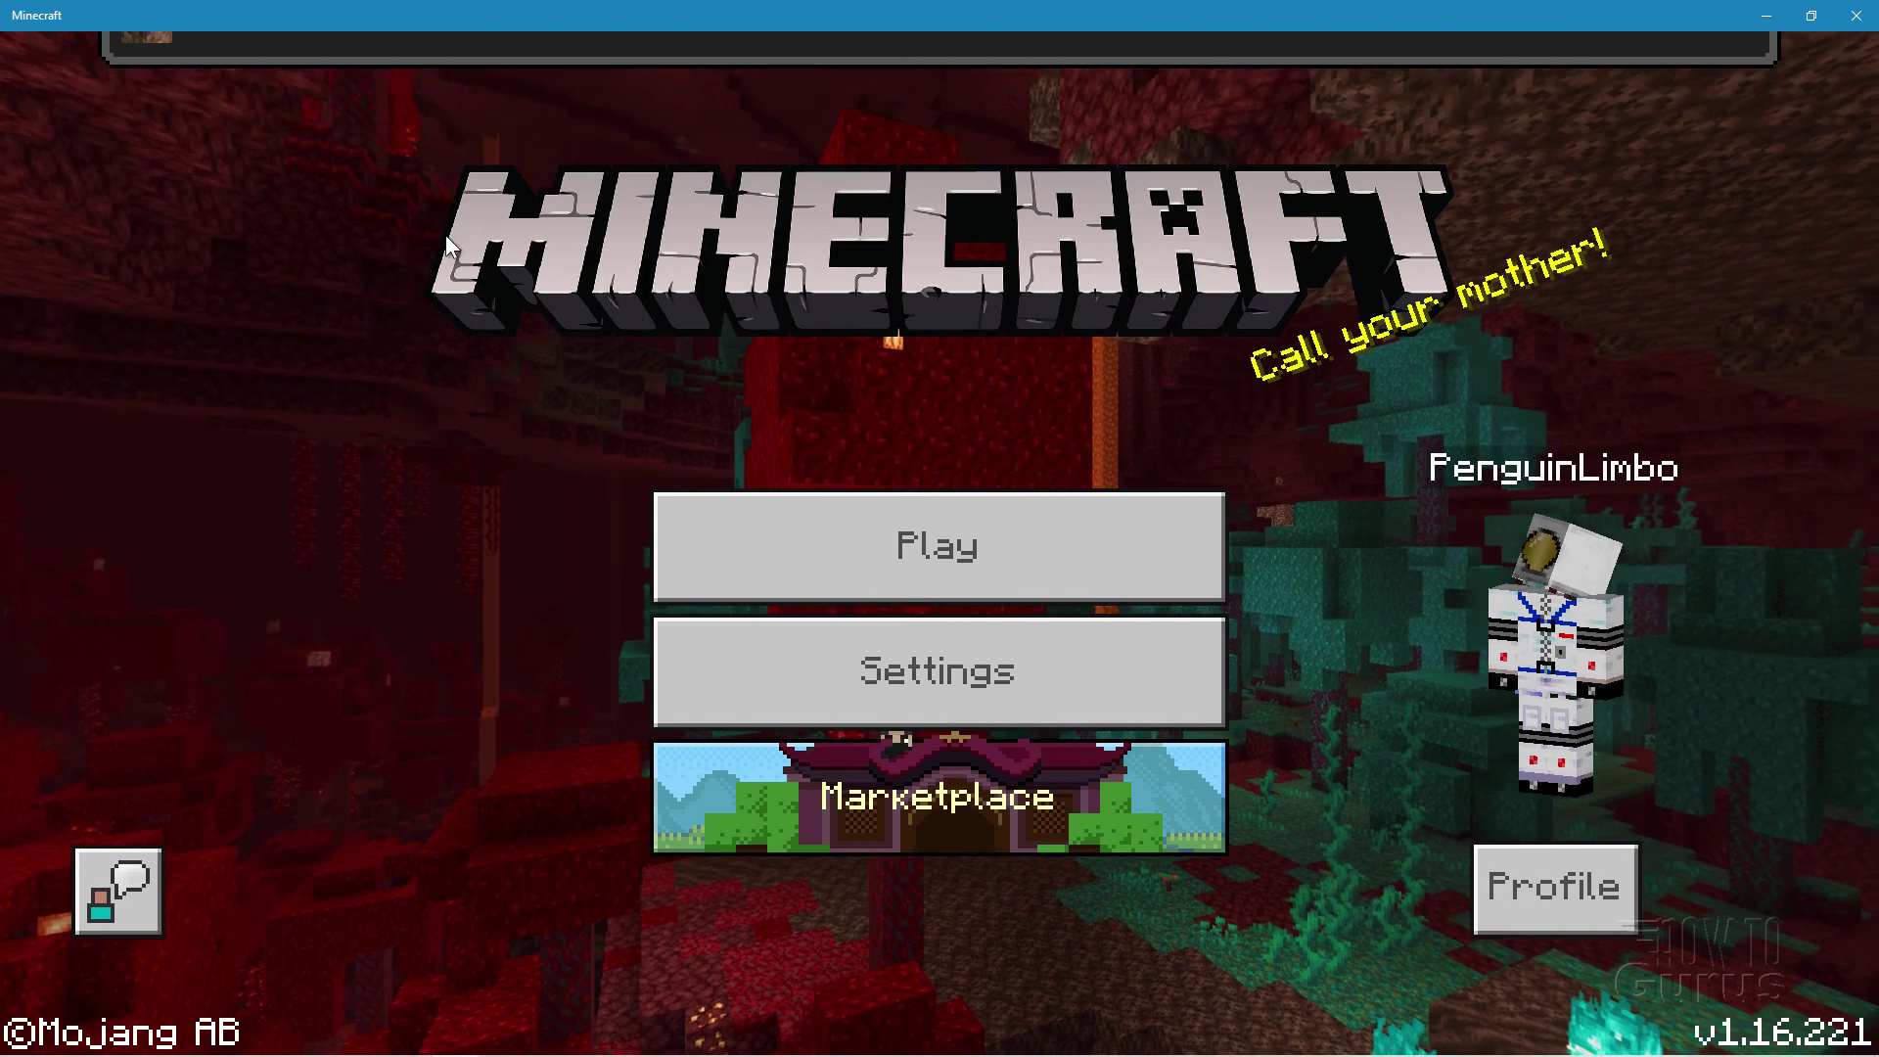
Step: Activate 'Custom Bedrock resource pack' from My Packs in Global Resources, then exit settings to reload packs
{"action": "left_click", "coordinate": [927, 661]}
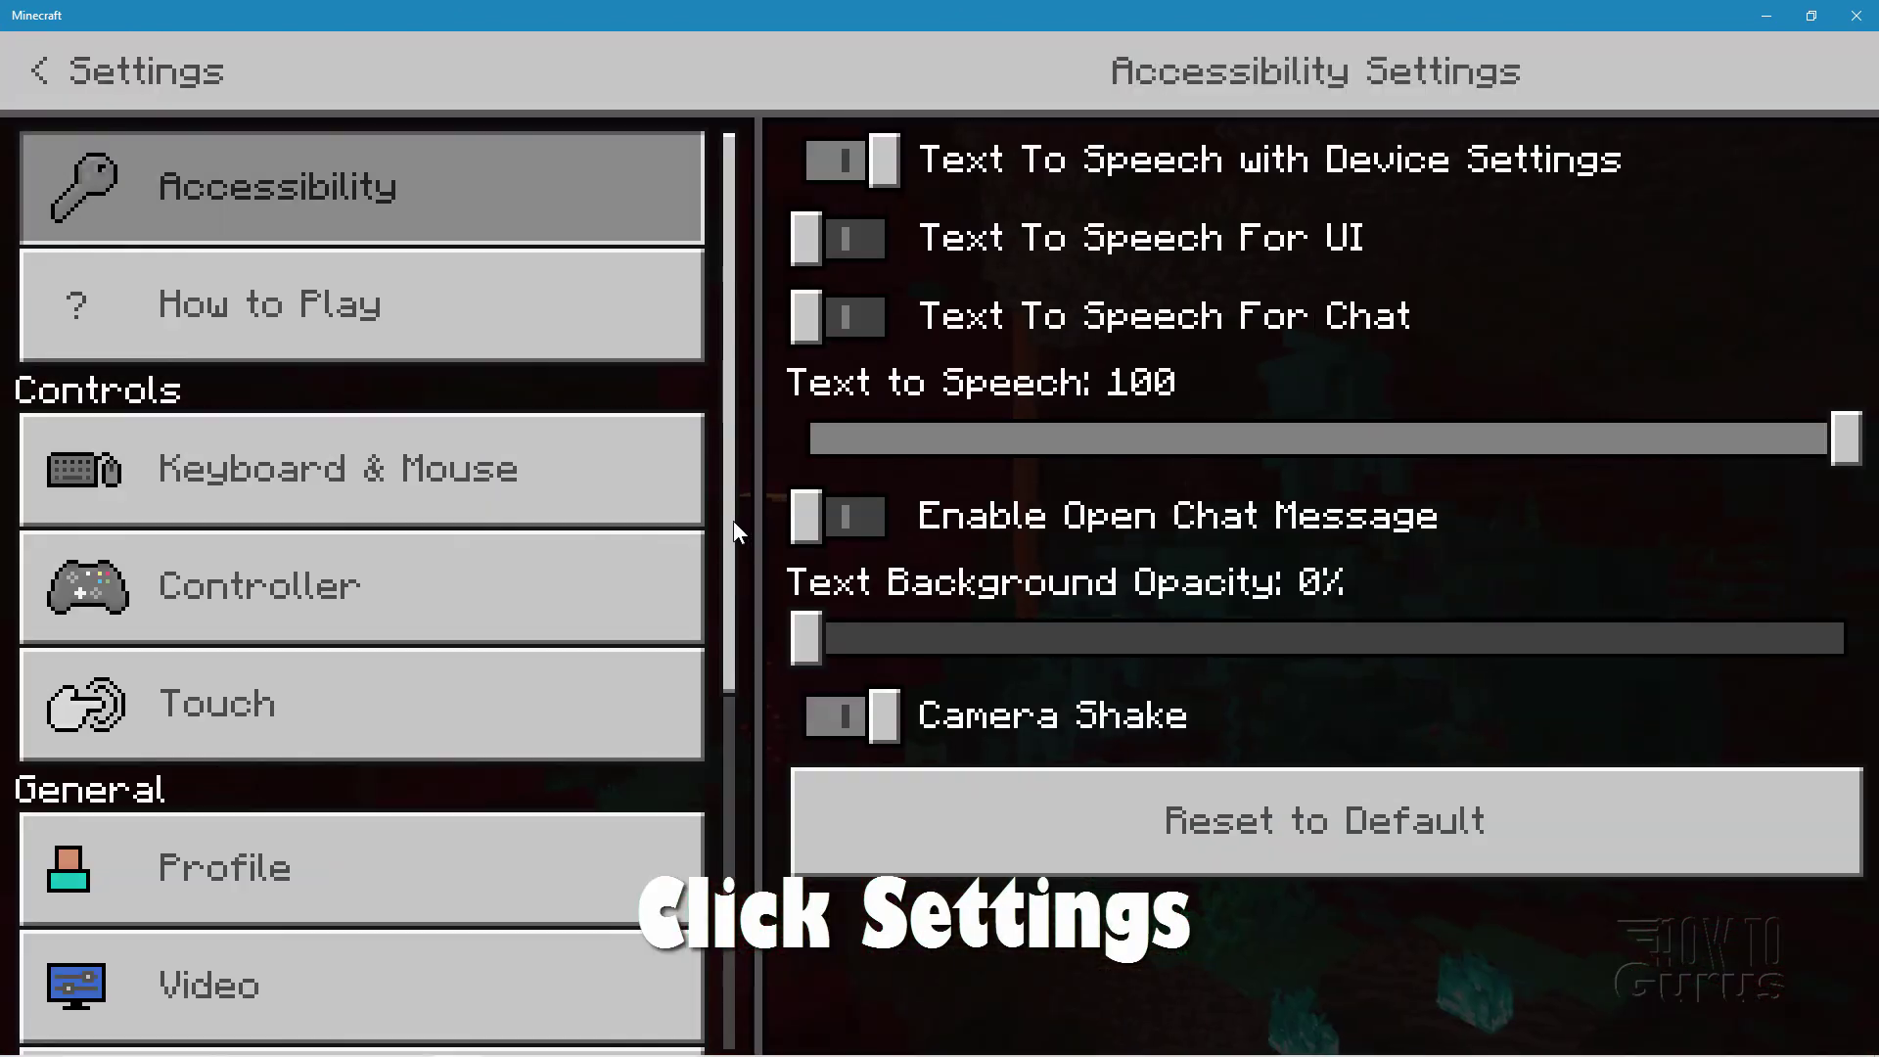
{"action": "left_click_drag", "start_coordinate": [726, 636], "coordinate": [725, 866]}
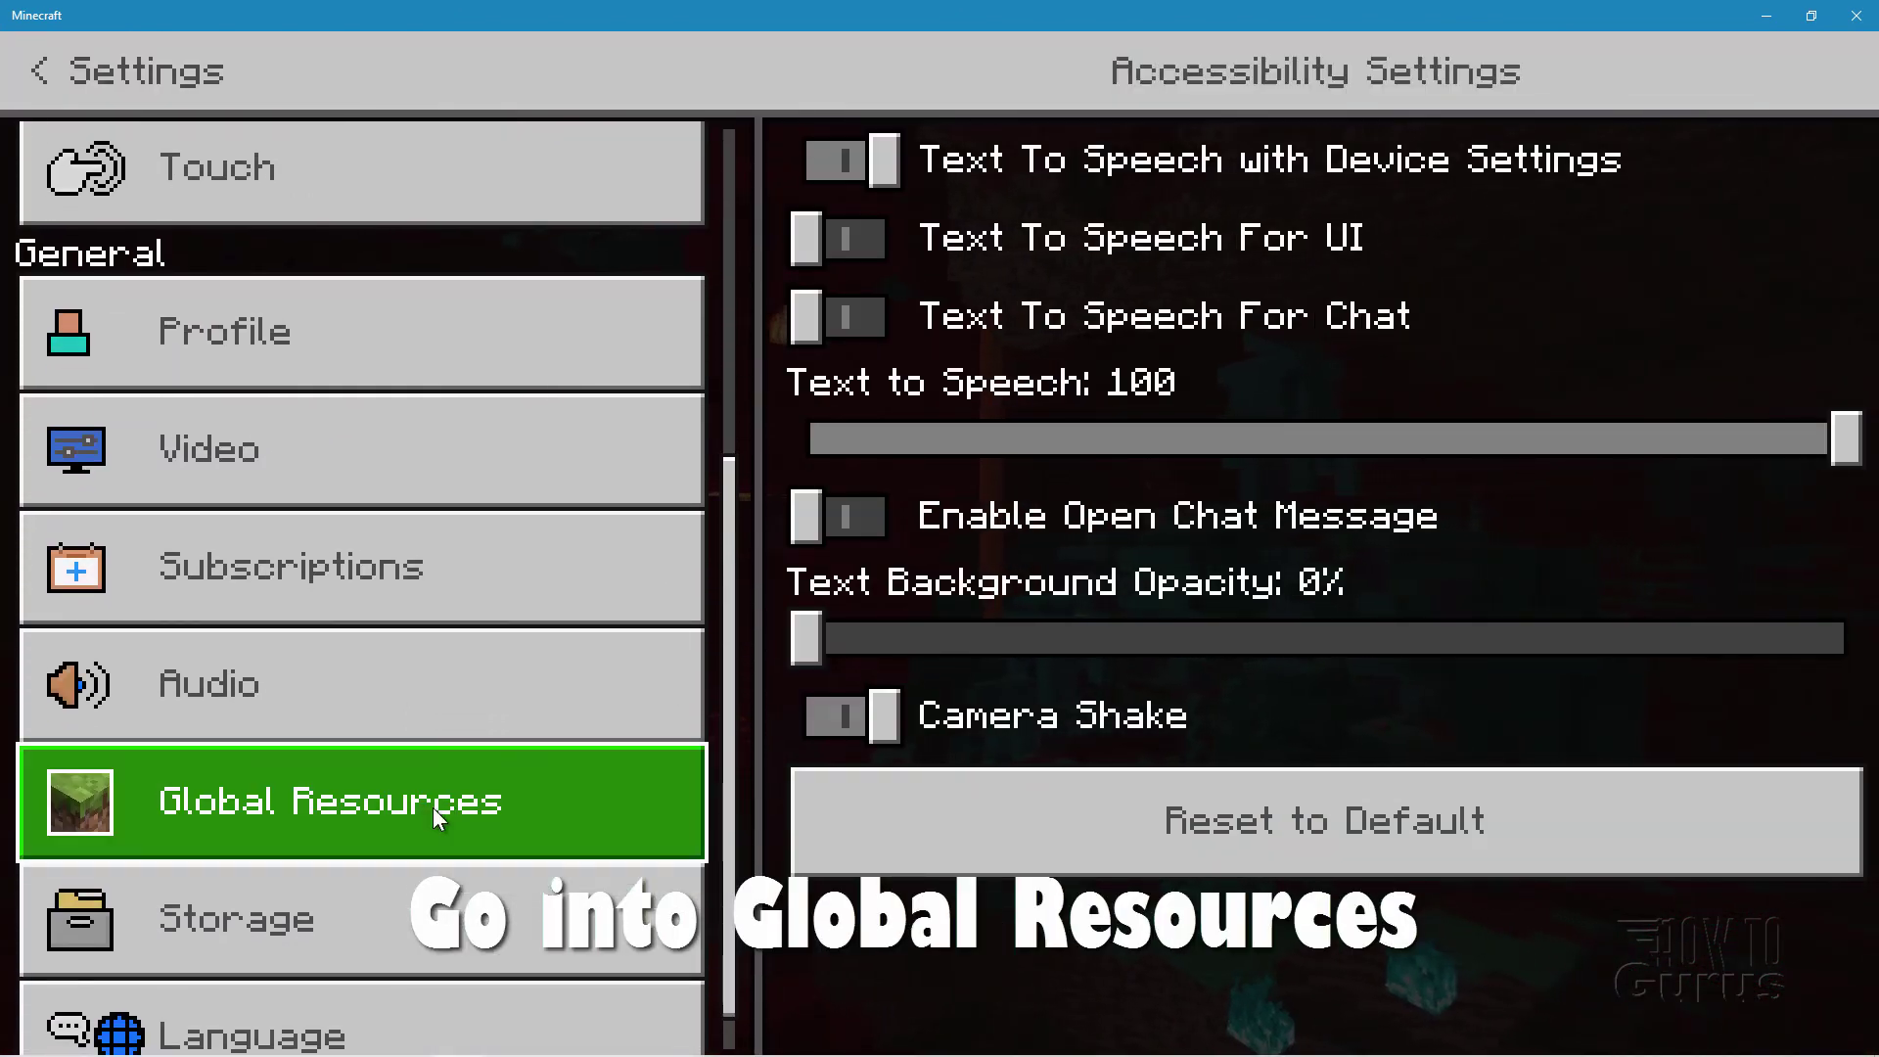
{"action": "left_click", "coordinate": [433, 807]}
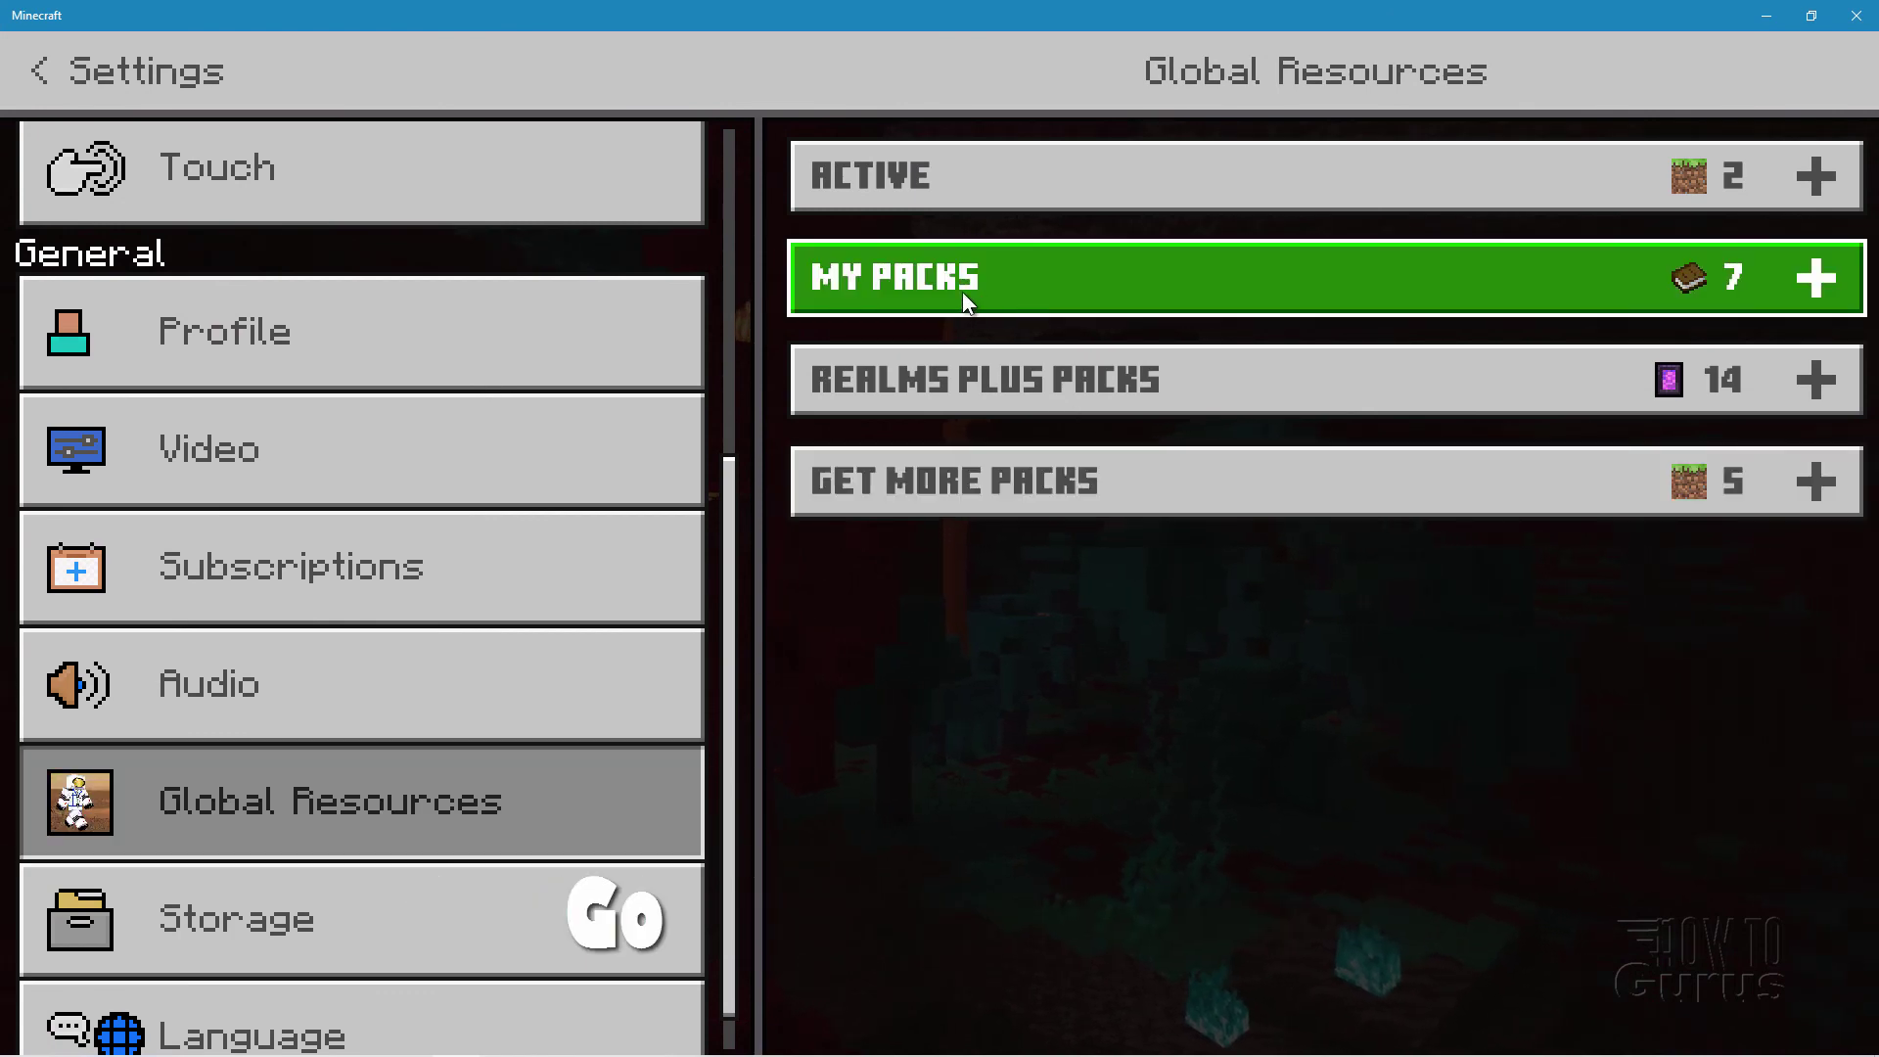
{"action": "left_click", "coordinate": [1806, 276]}
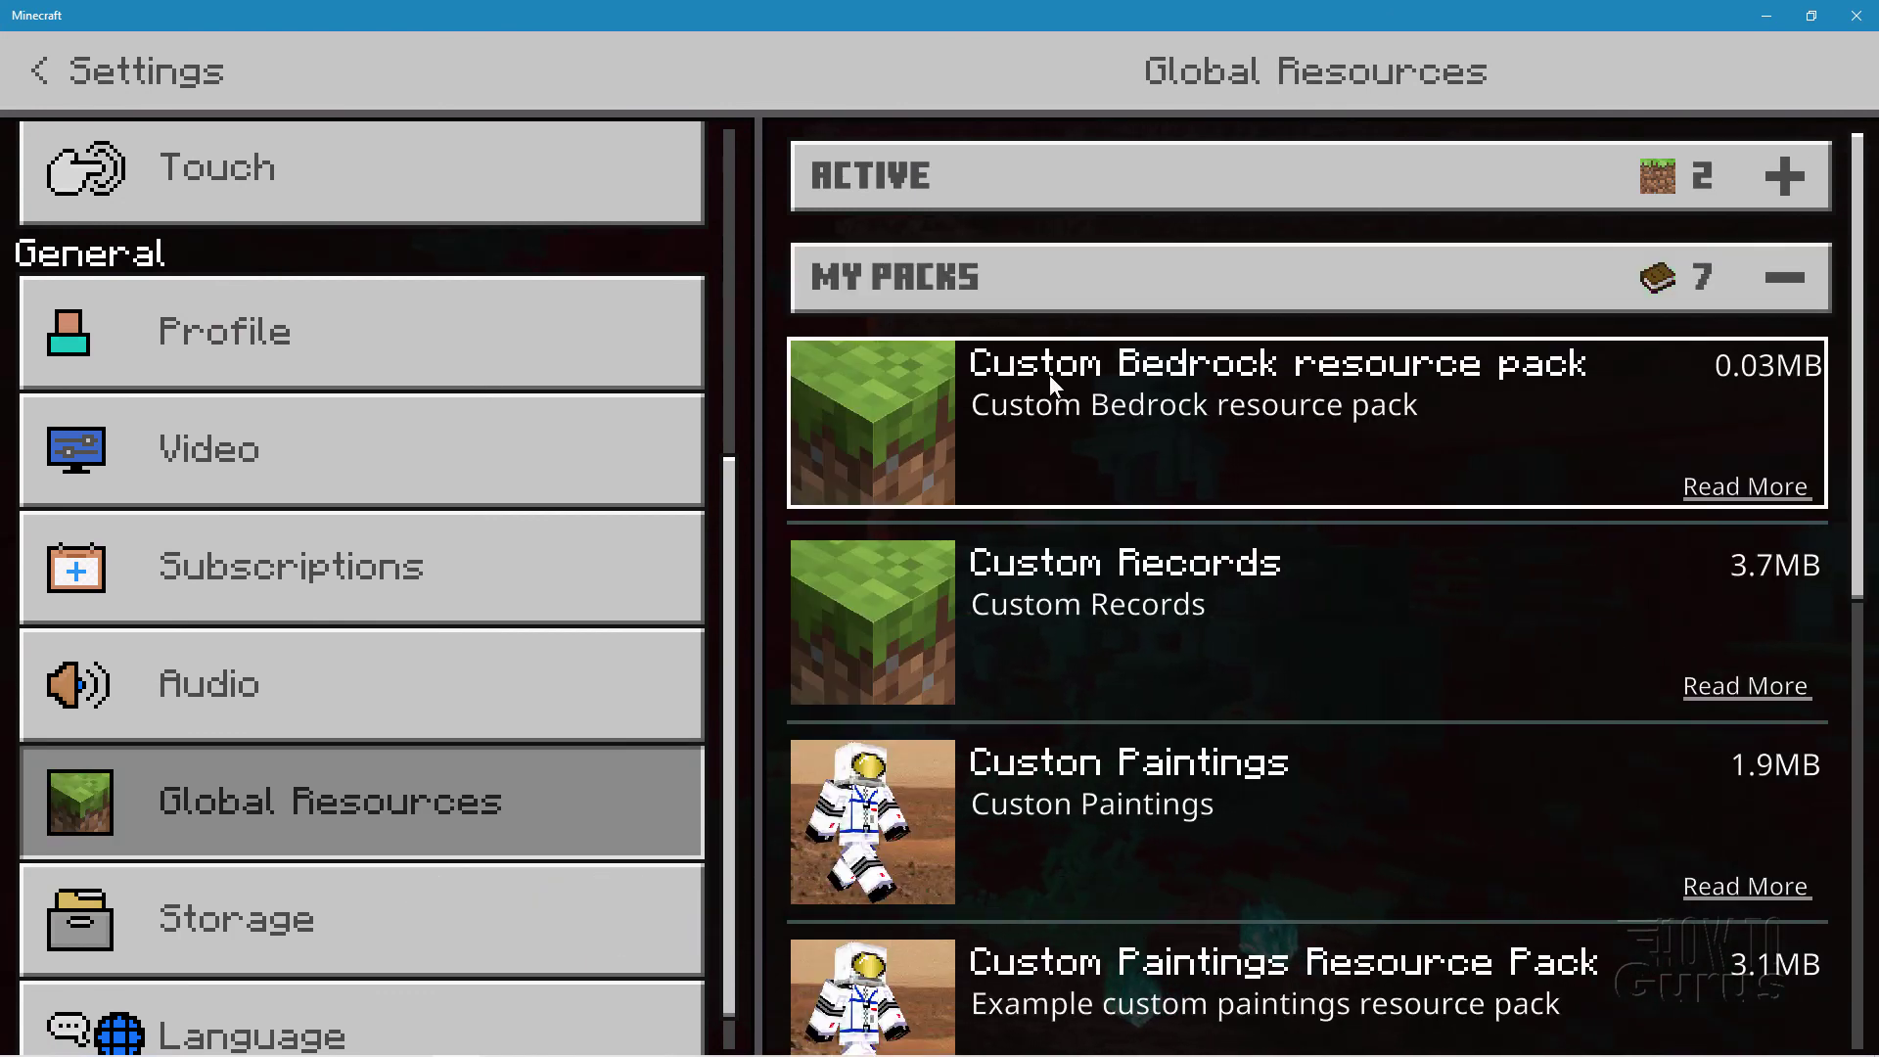
{"action": "left_click", "coordinate": [1258, 423]}
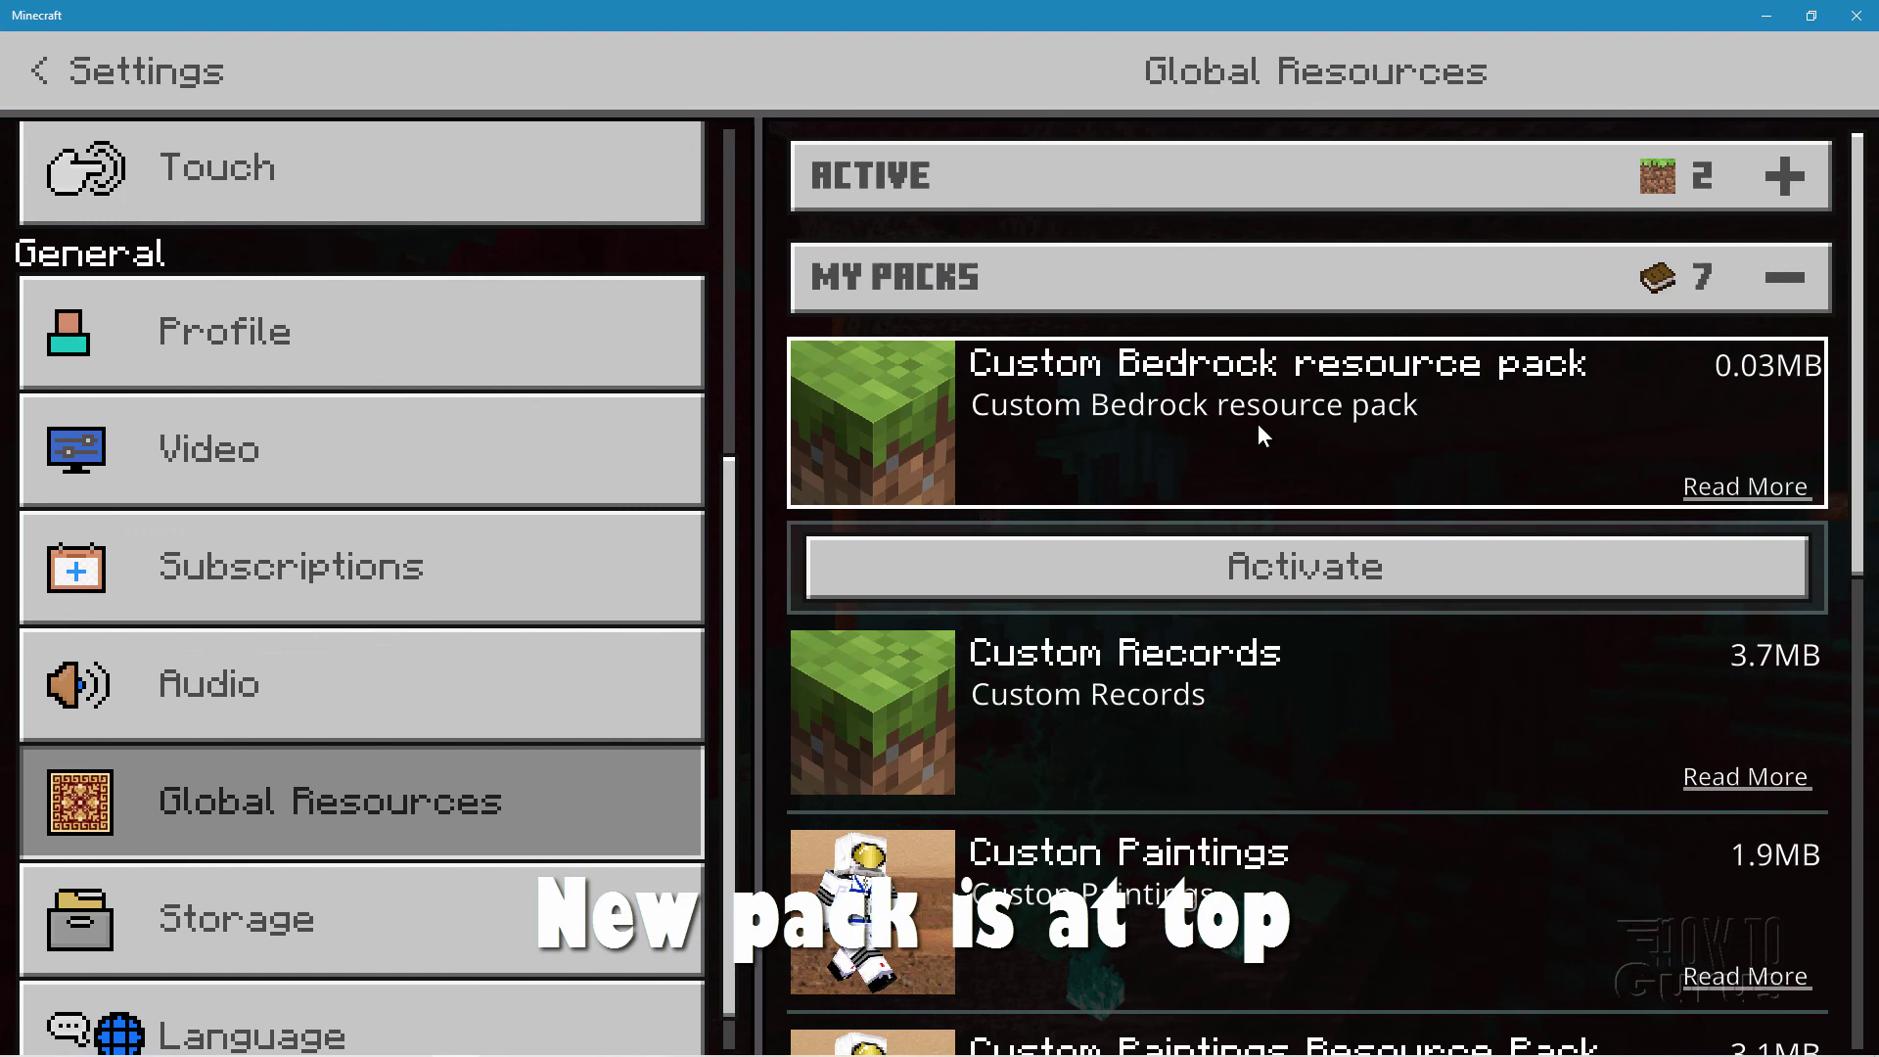
{"action": "left_click", "coordinate": [1296, 574]}
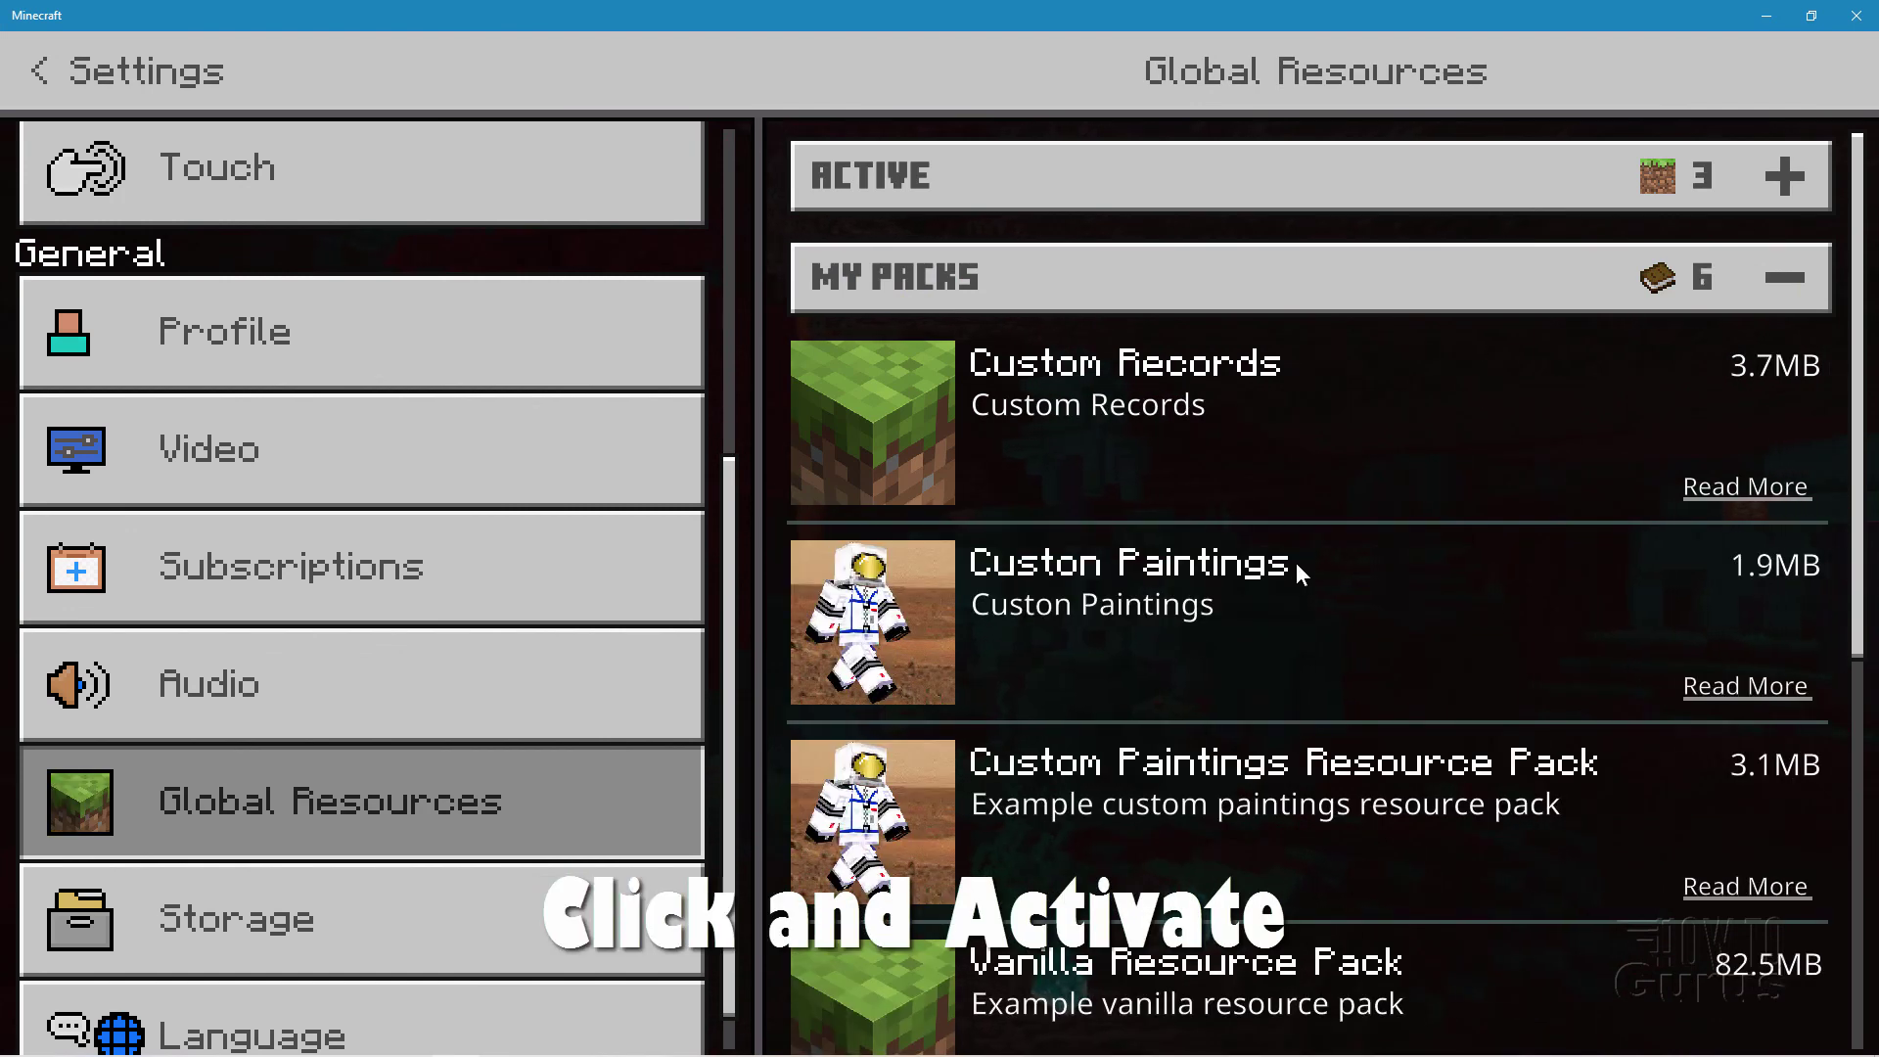
{"action": "left_click", "coordinate": [1777, 180]}
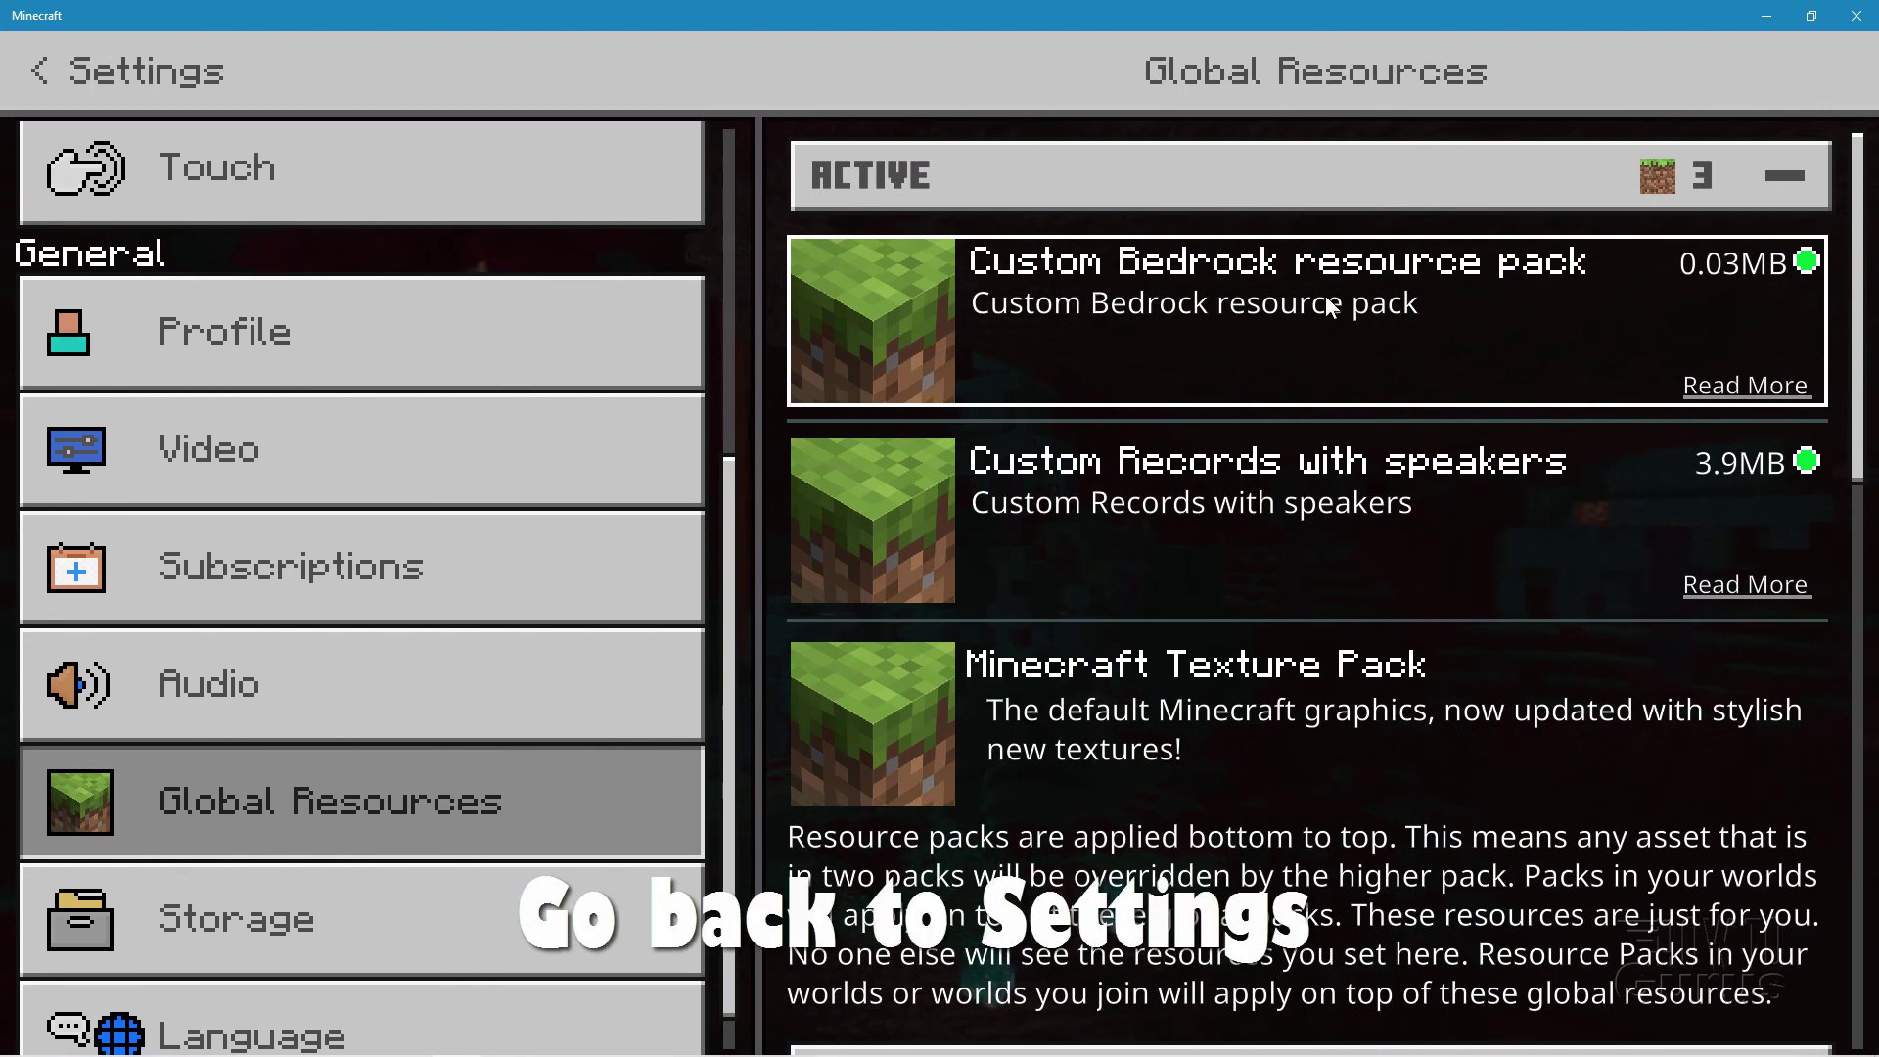
{"action": "left_click", "coordinate": [37, 78]}
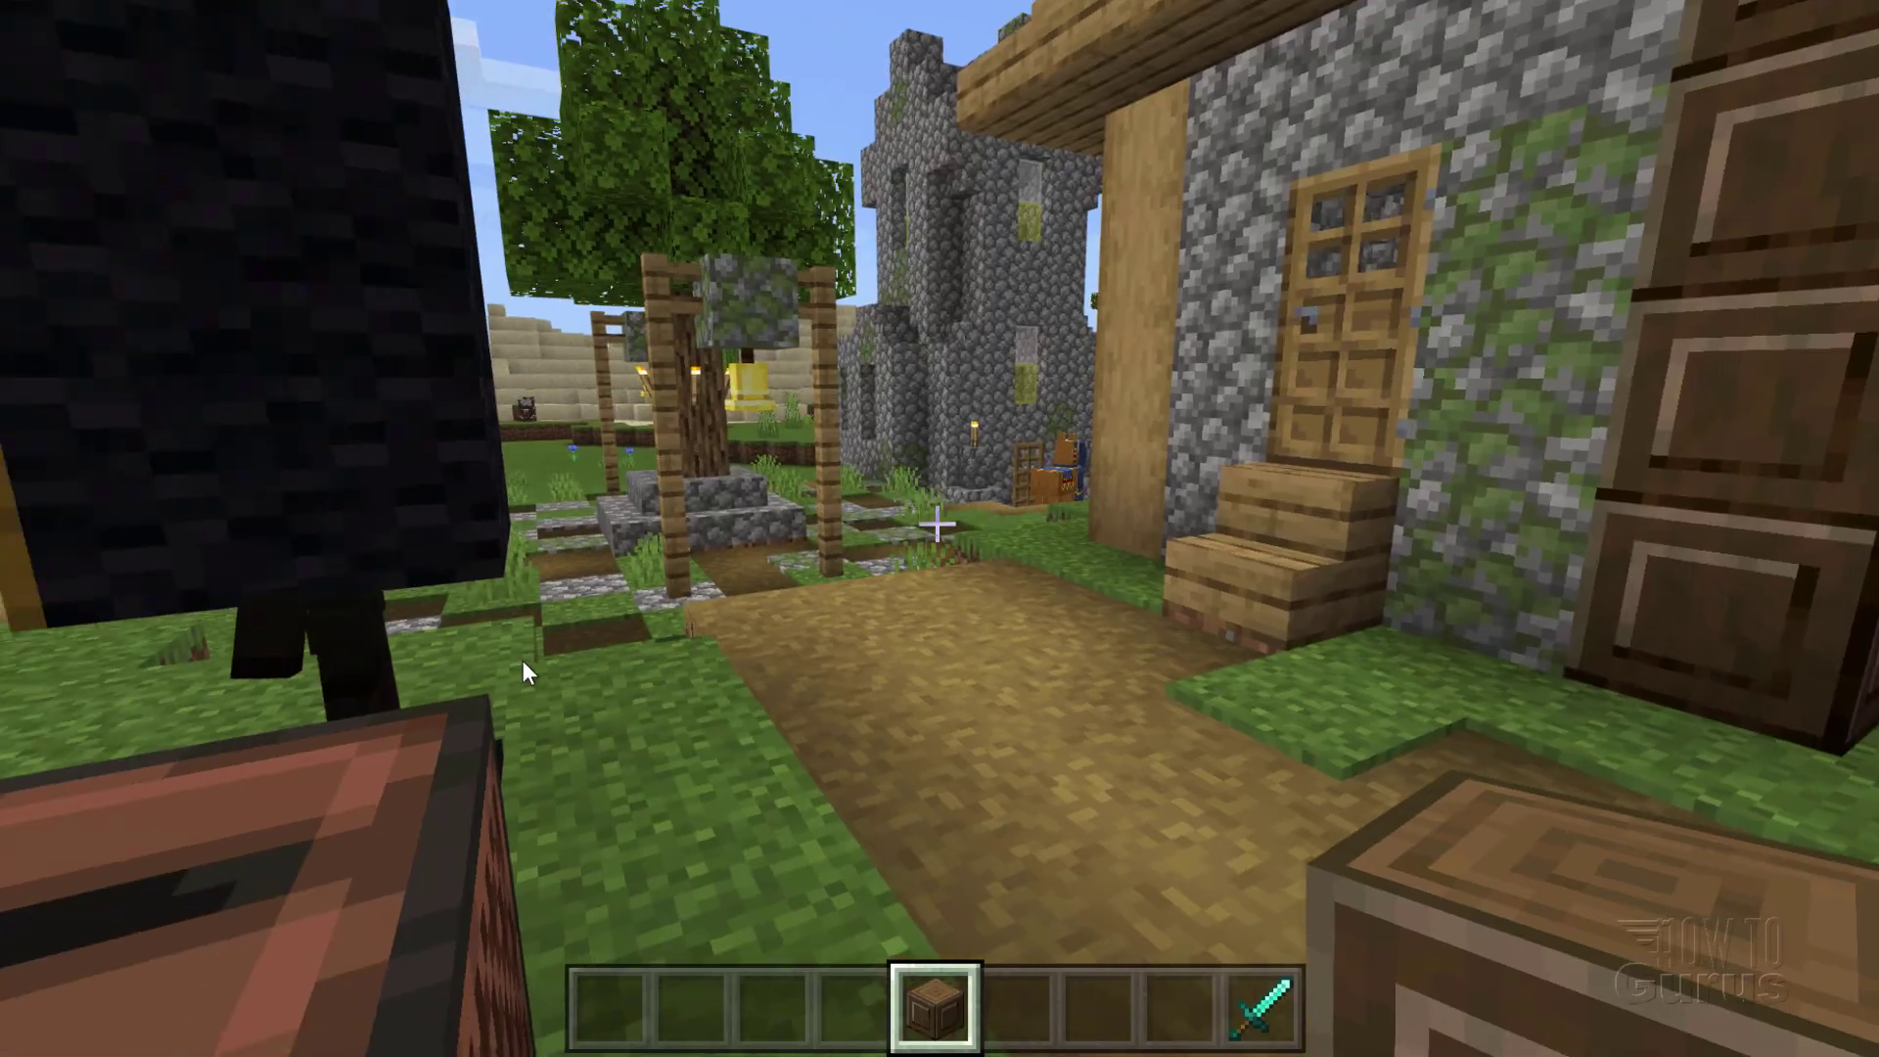
Step: Walk to the cobblestone pillar, swap a block for the stripped spruce log, and break the oak block above
{"action": "key", "text": "w"}
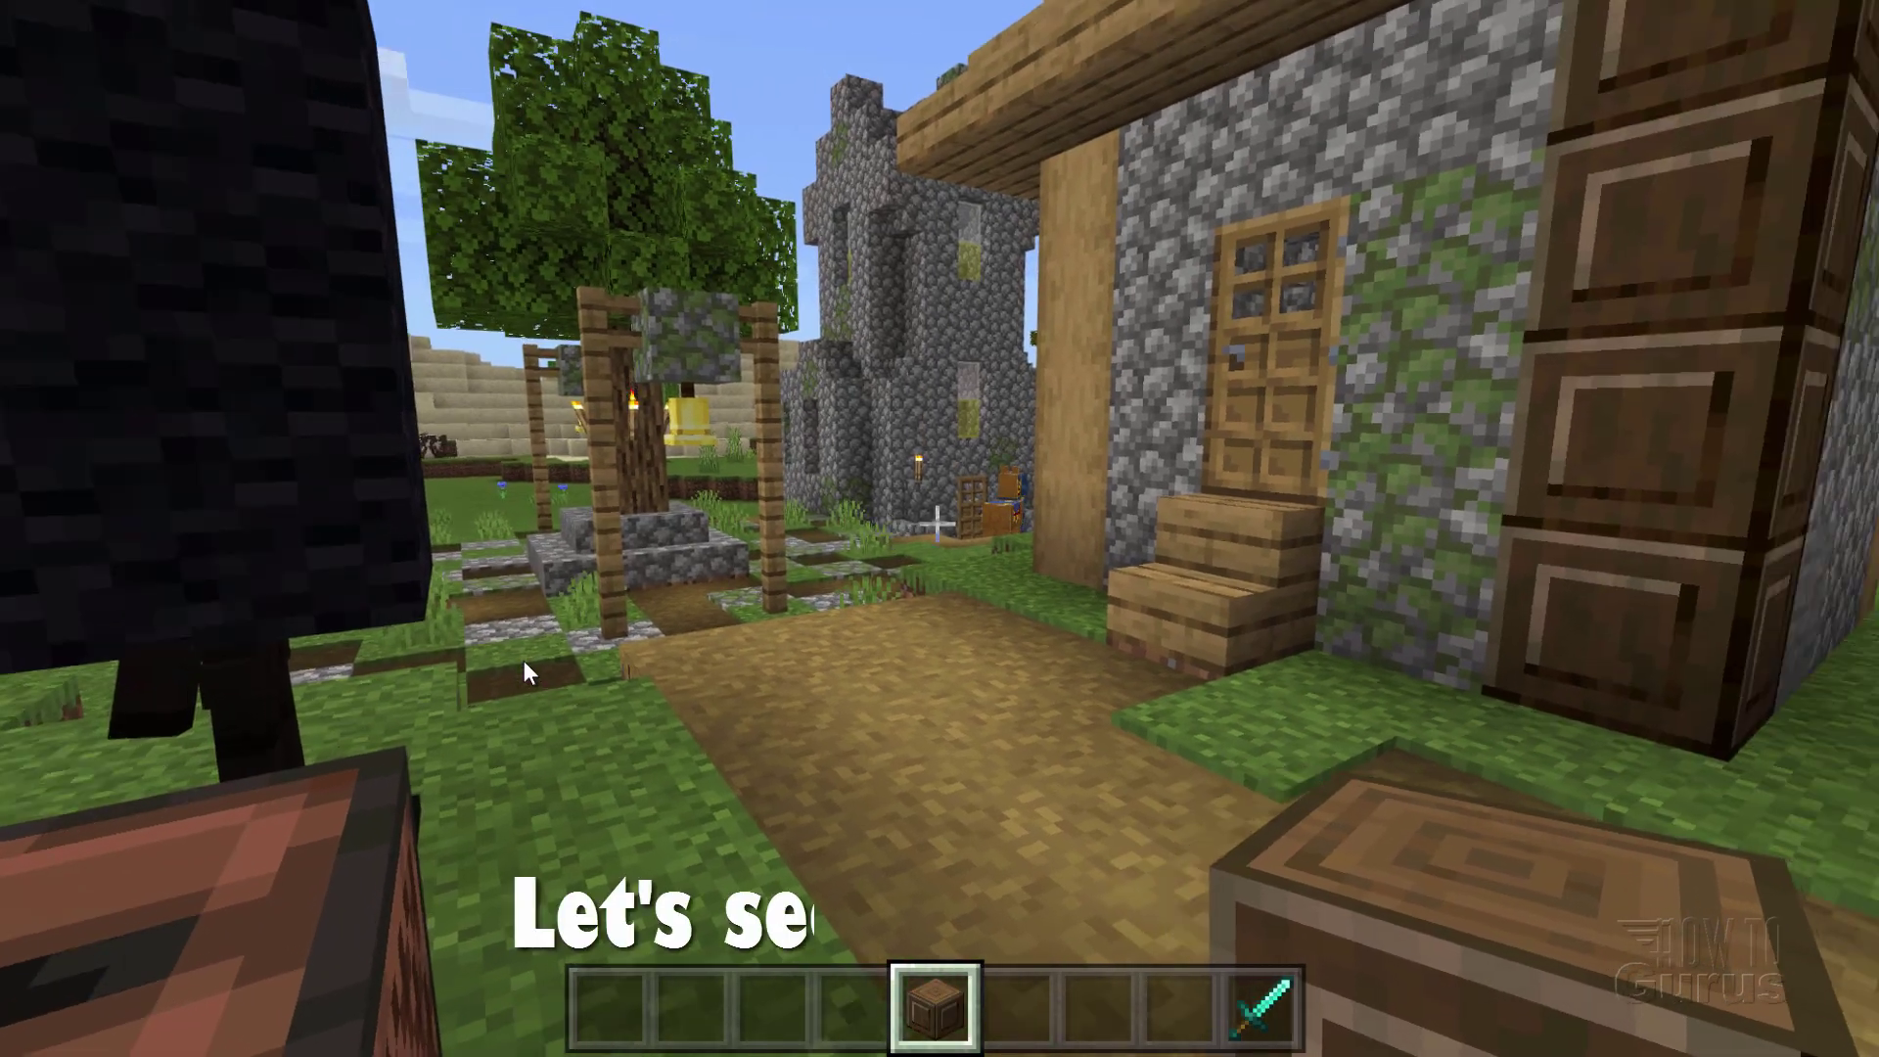
{"action": "key", "text": "w"}
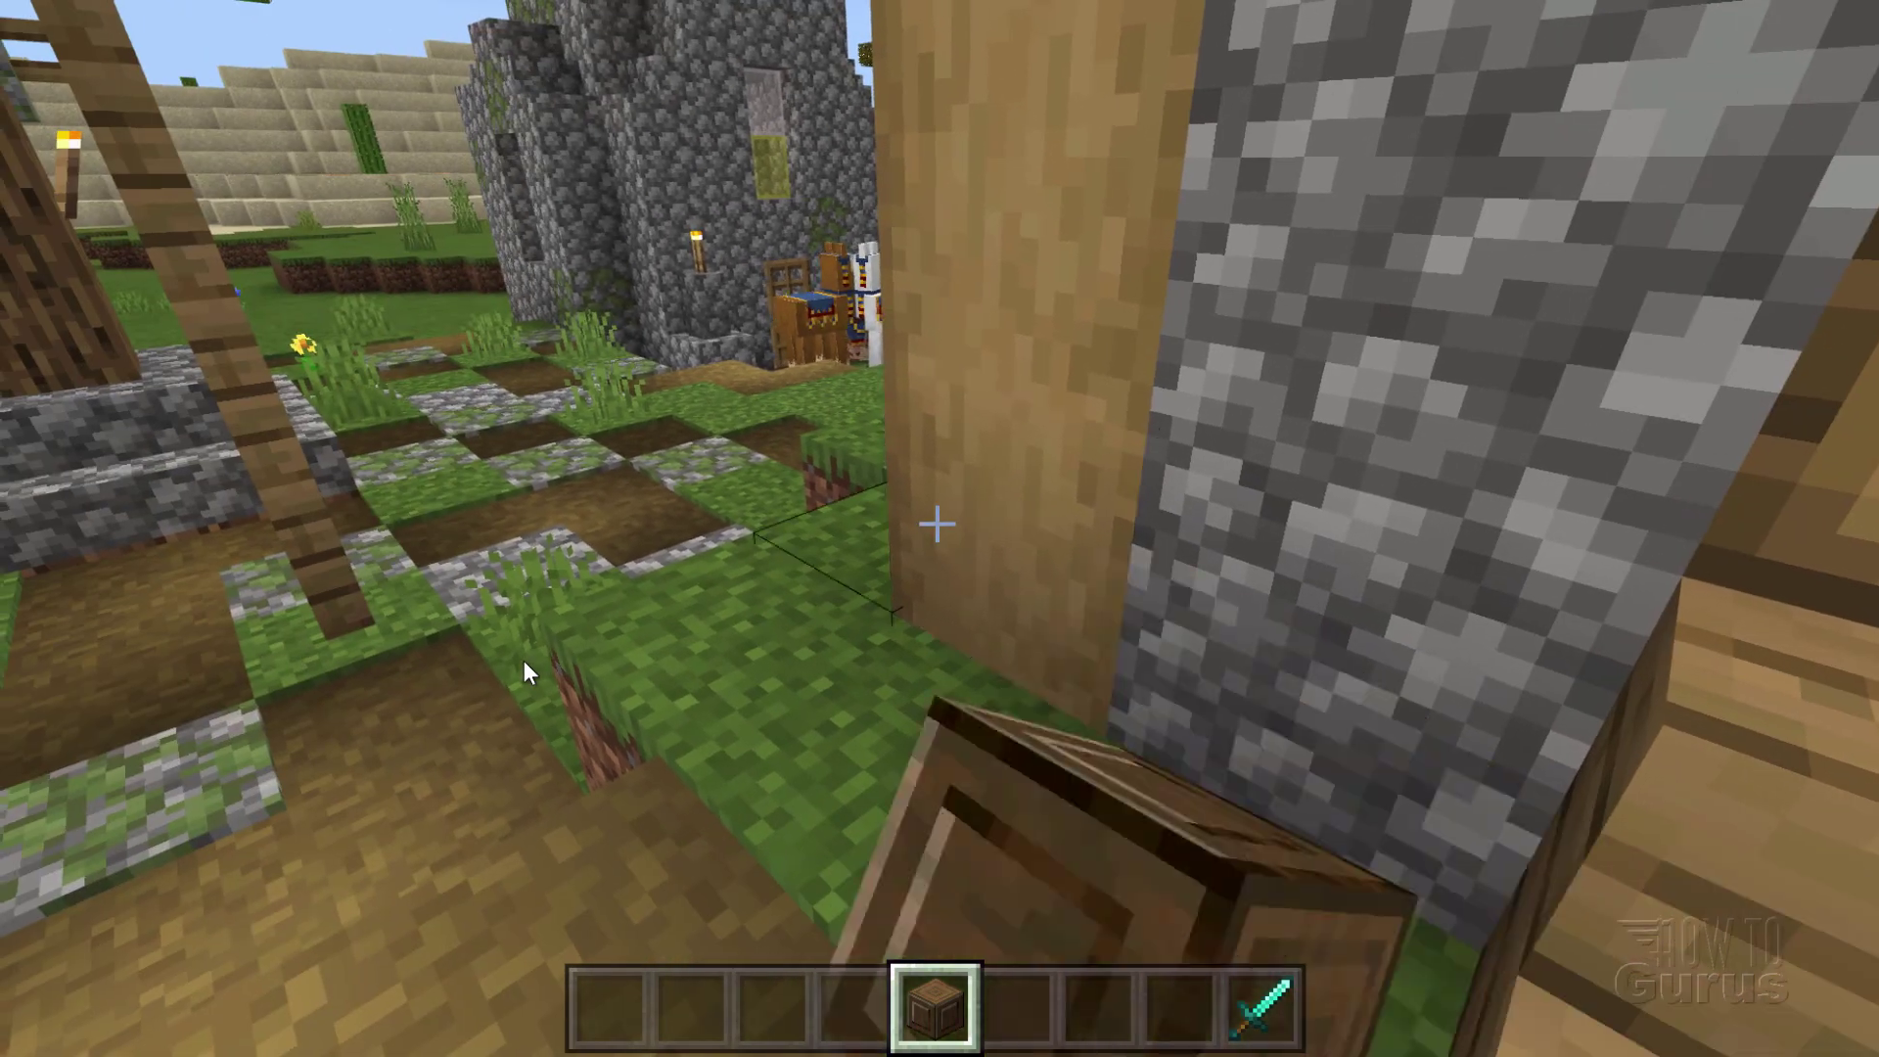
{"action": "left_click", "coordinate": [525, 672]}
{"action": "right_click", "coordinate": [524, 661]}
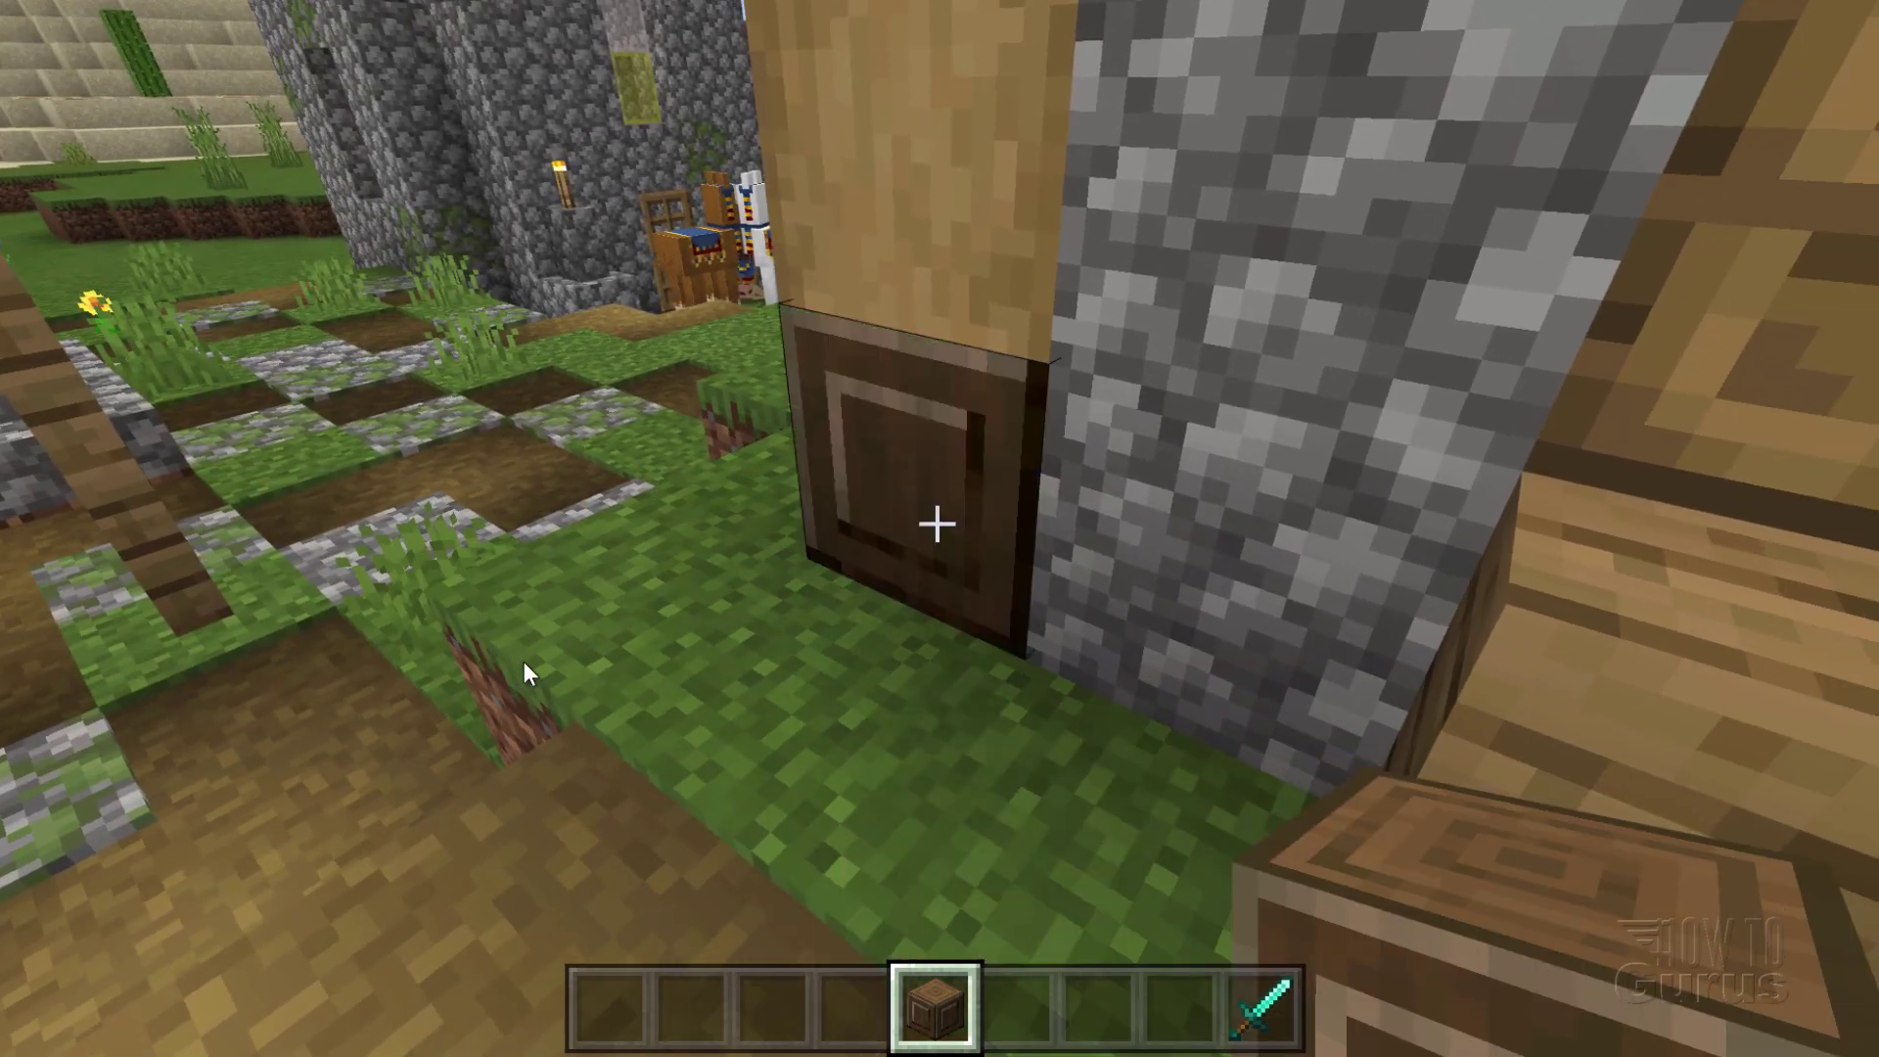
{"action": "key", "text": "s"}
{"action": "left_click", "coordinate": [525, 661]}
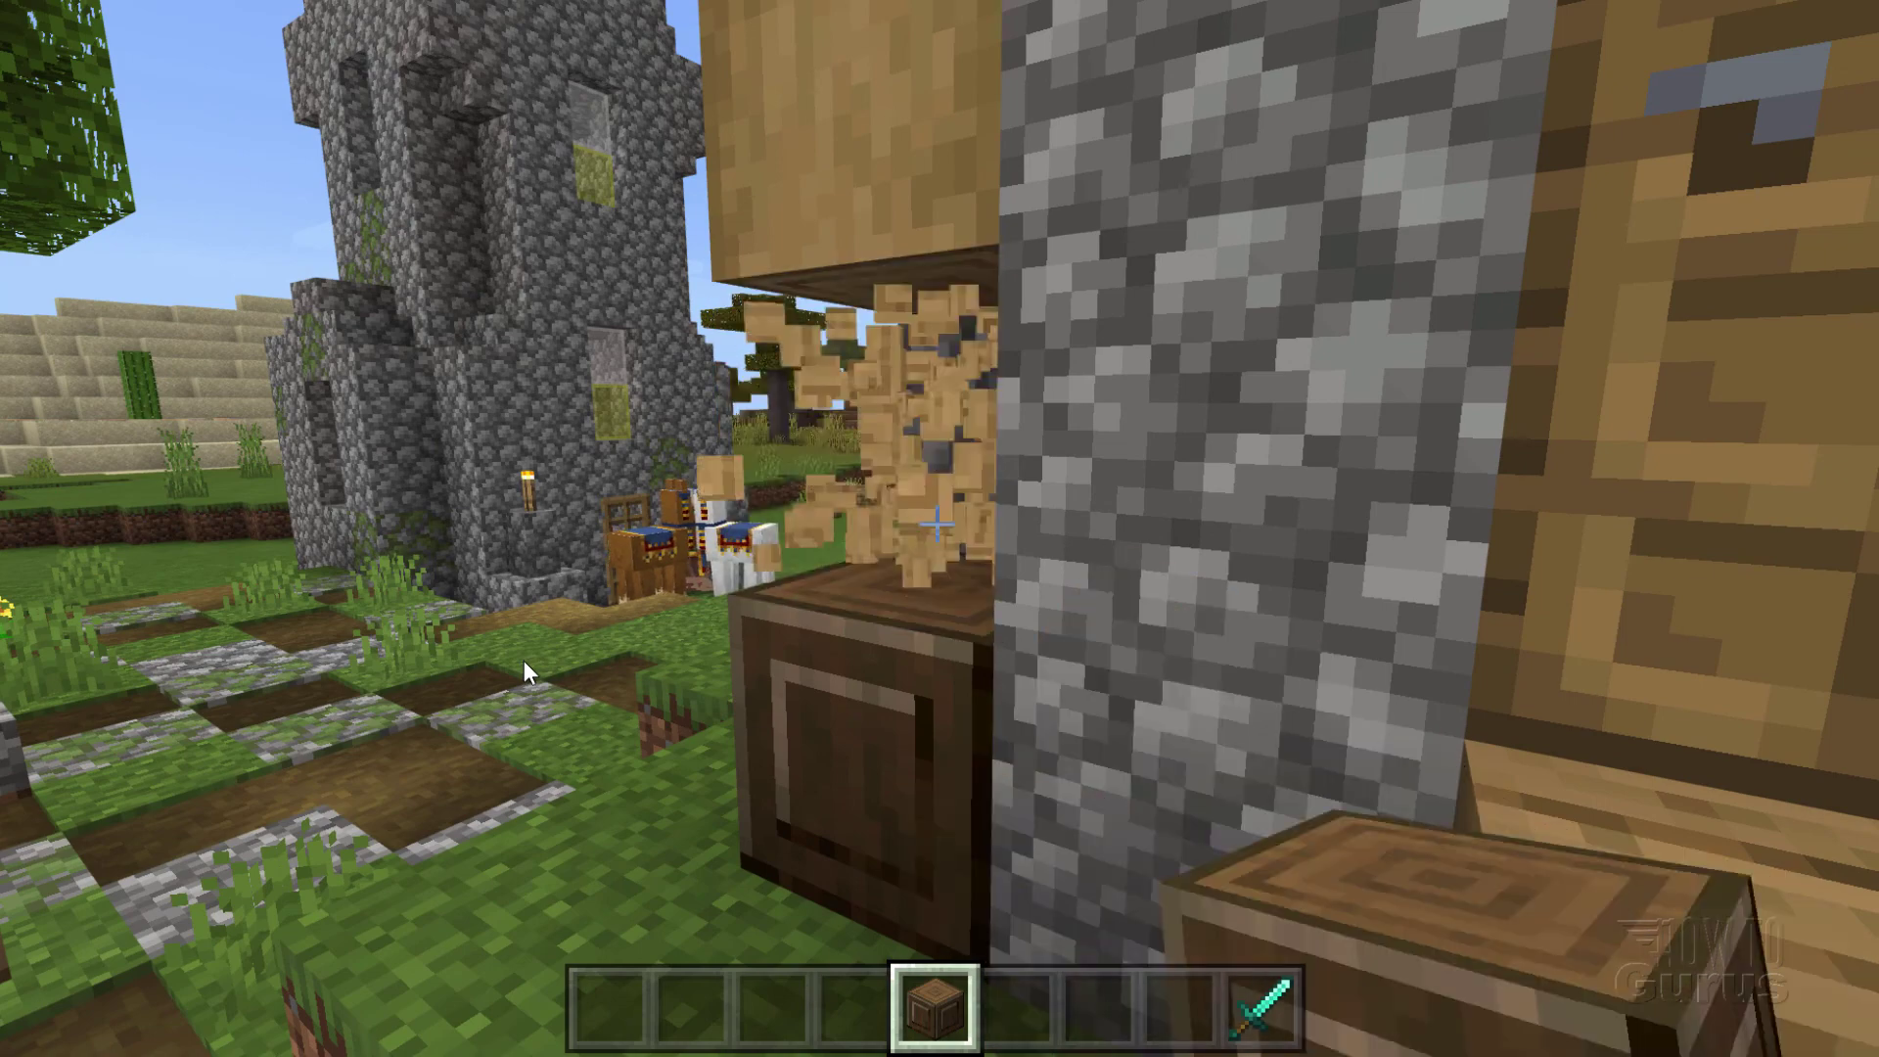